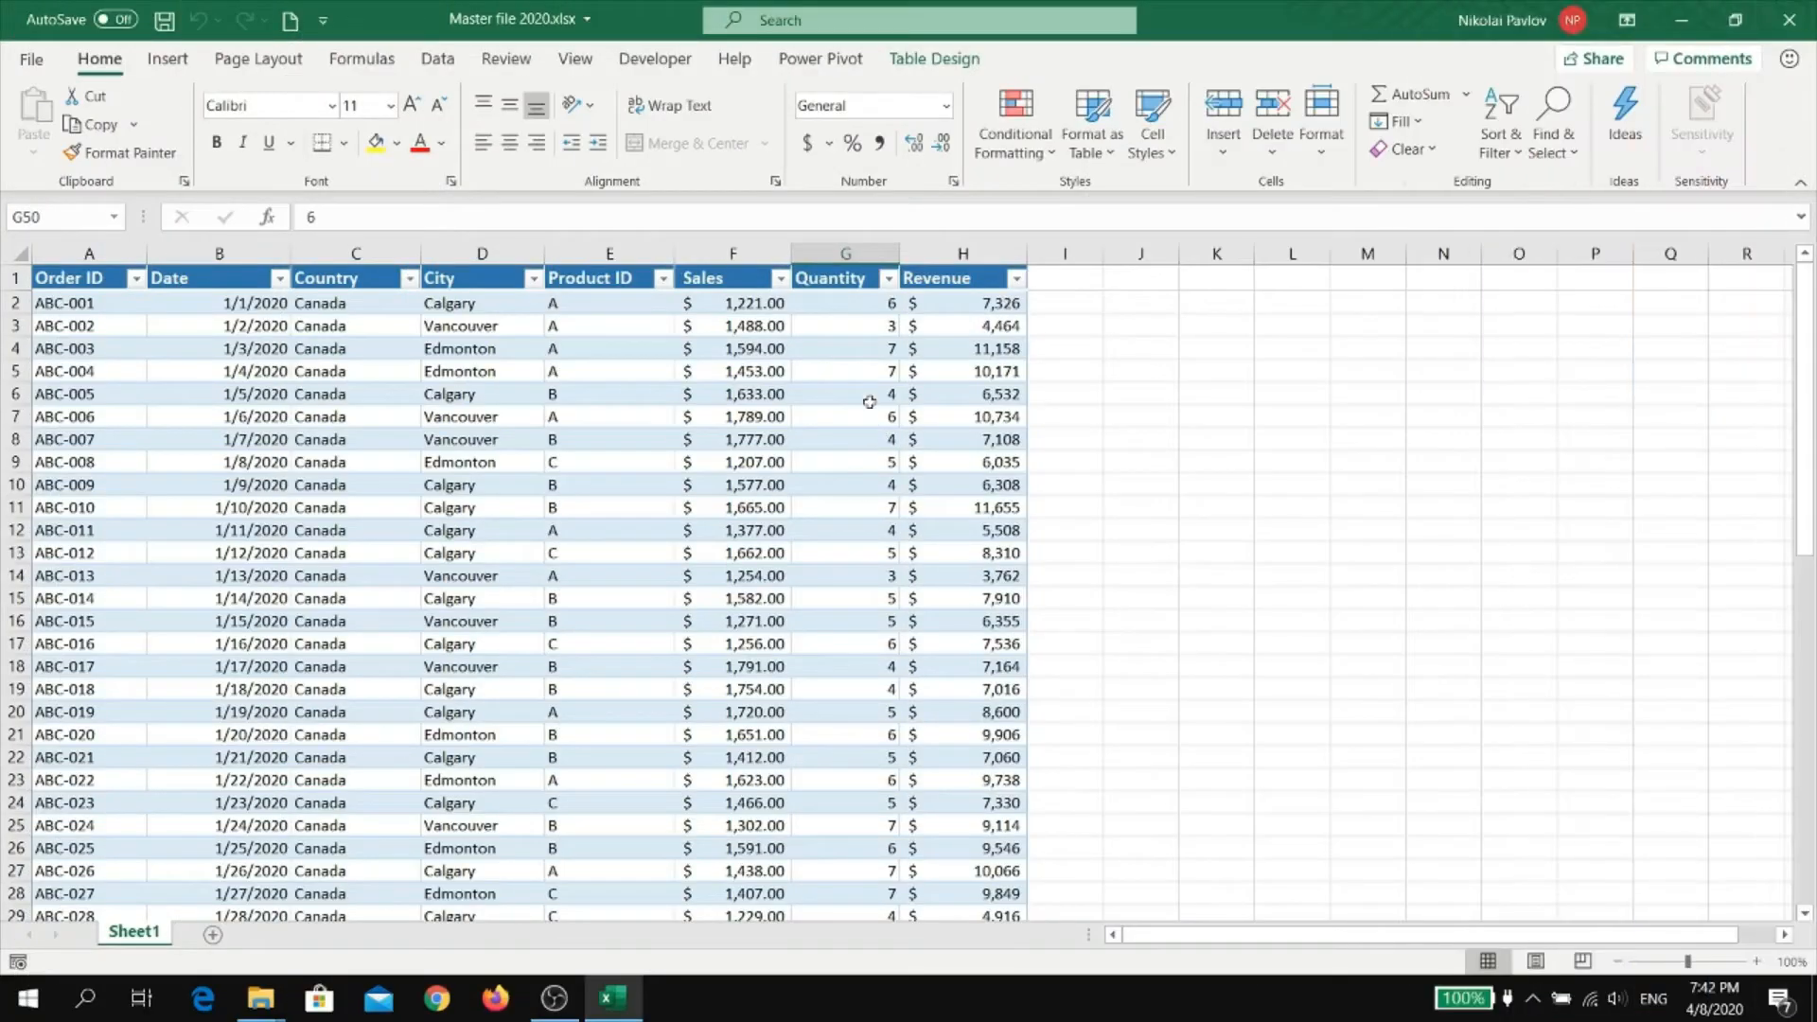
Review the master table's Quantity, Sales, Product ID and City columns, and its dates through the last row
left_click(867, 395)
key("Up")
key("Up")
key("Up")
key("Up")
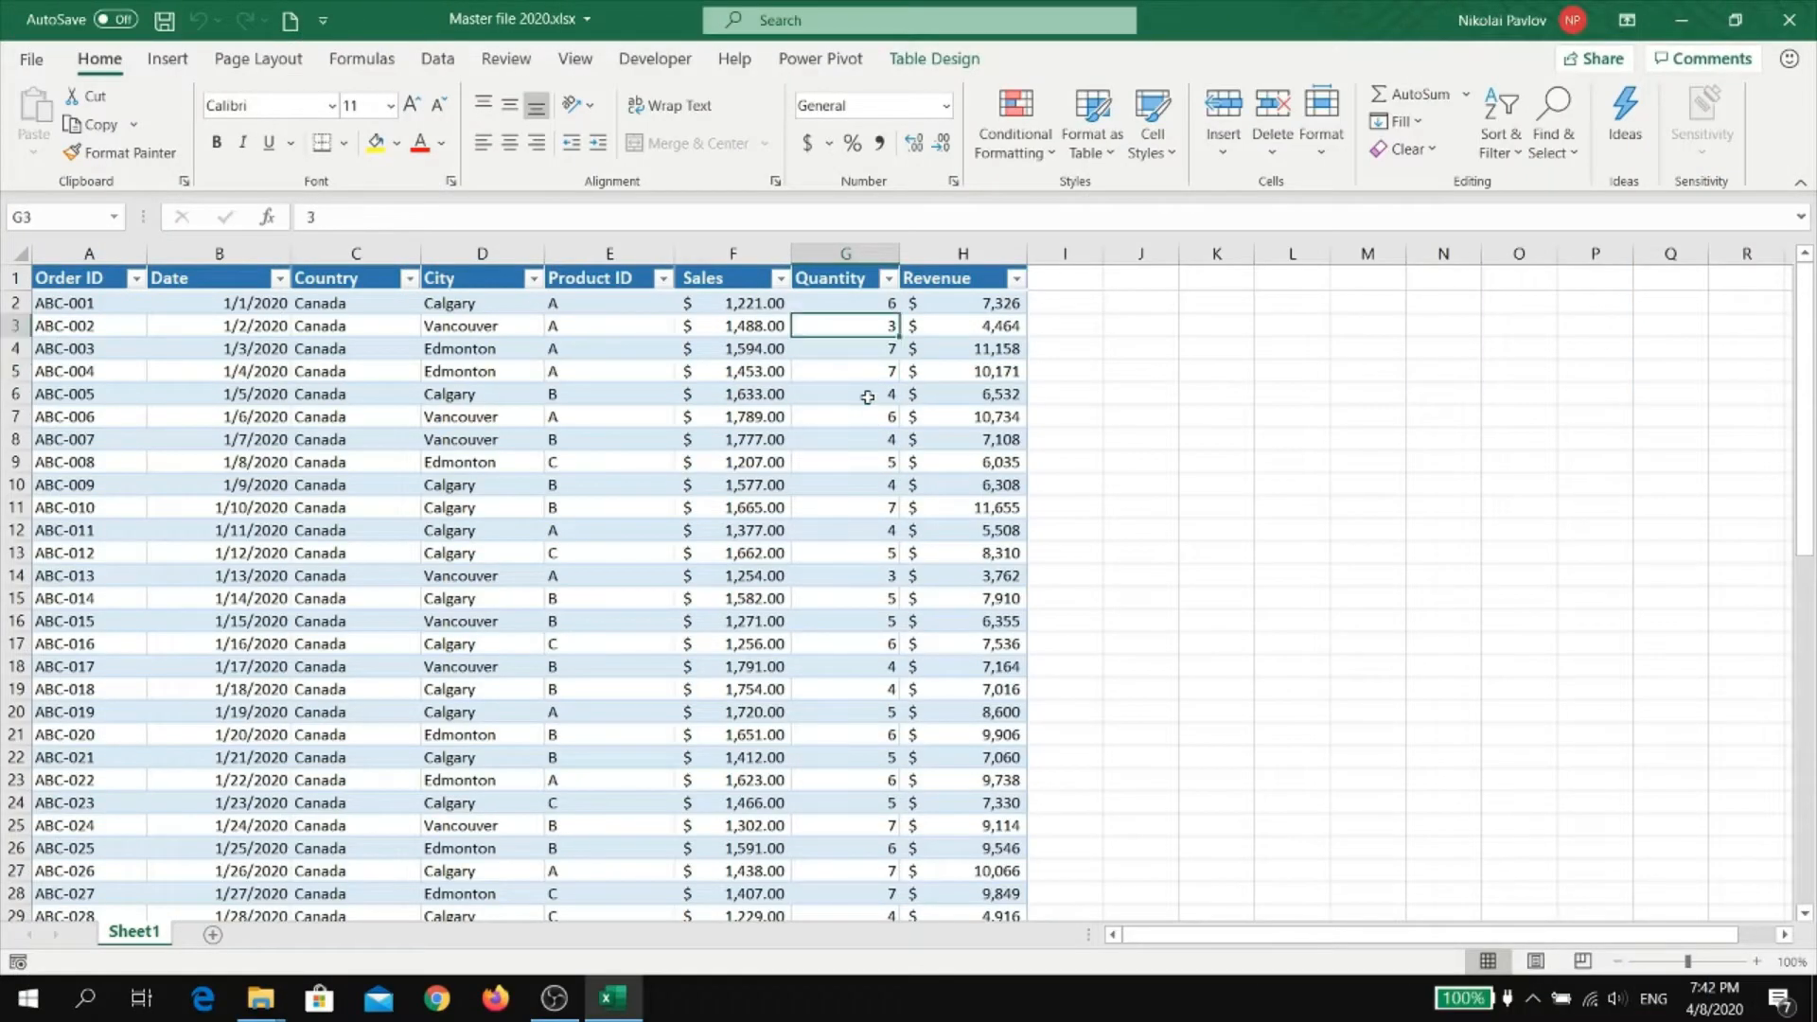
key("Left")
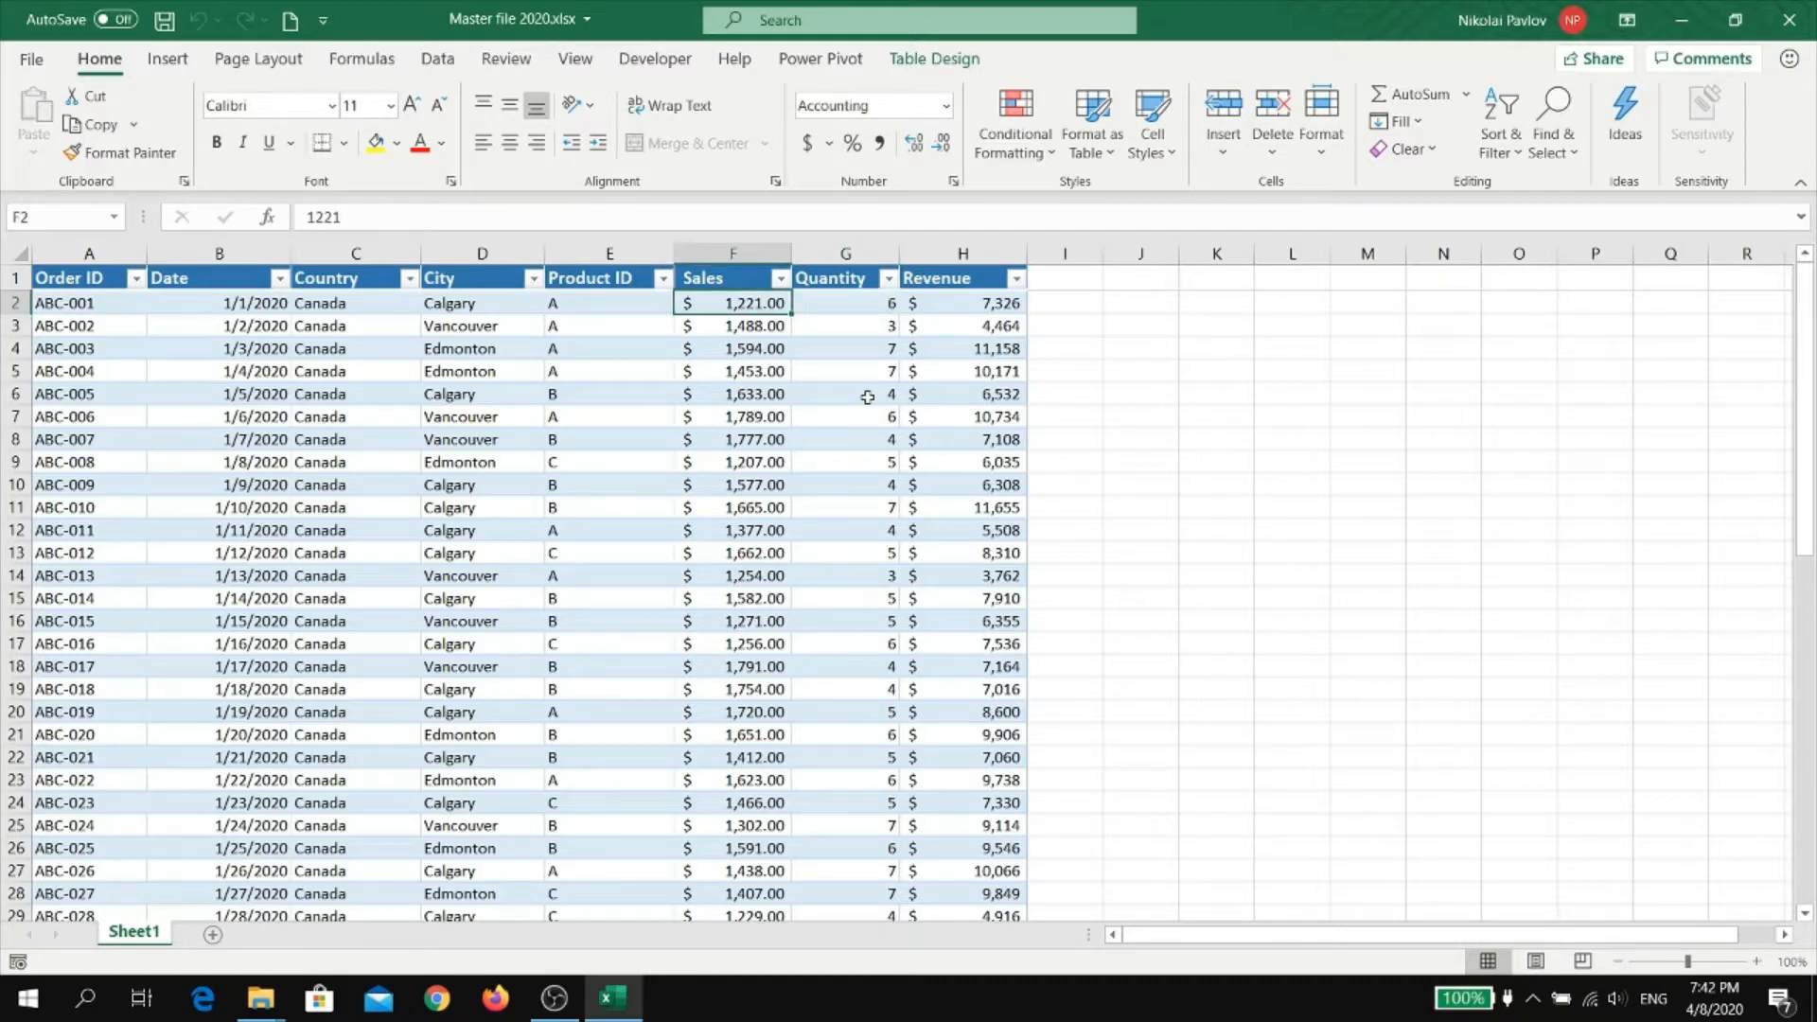
key("Right")
key("Left")
key("Left")
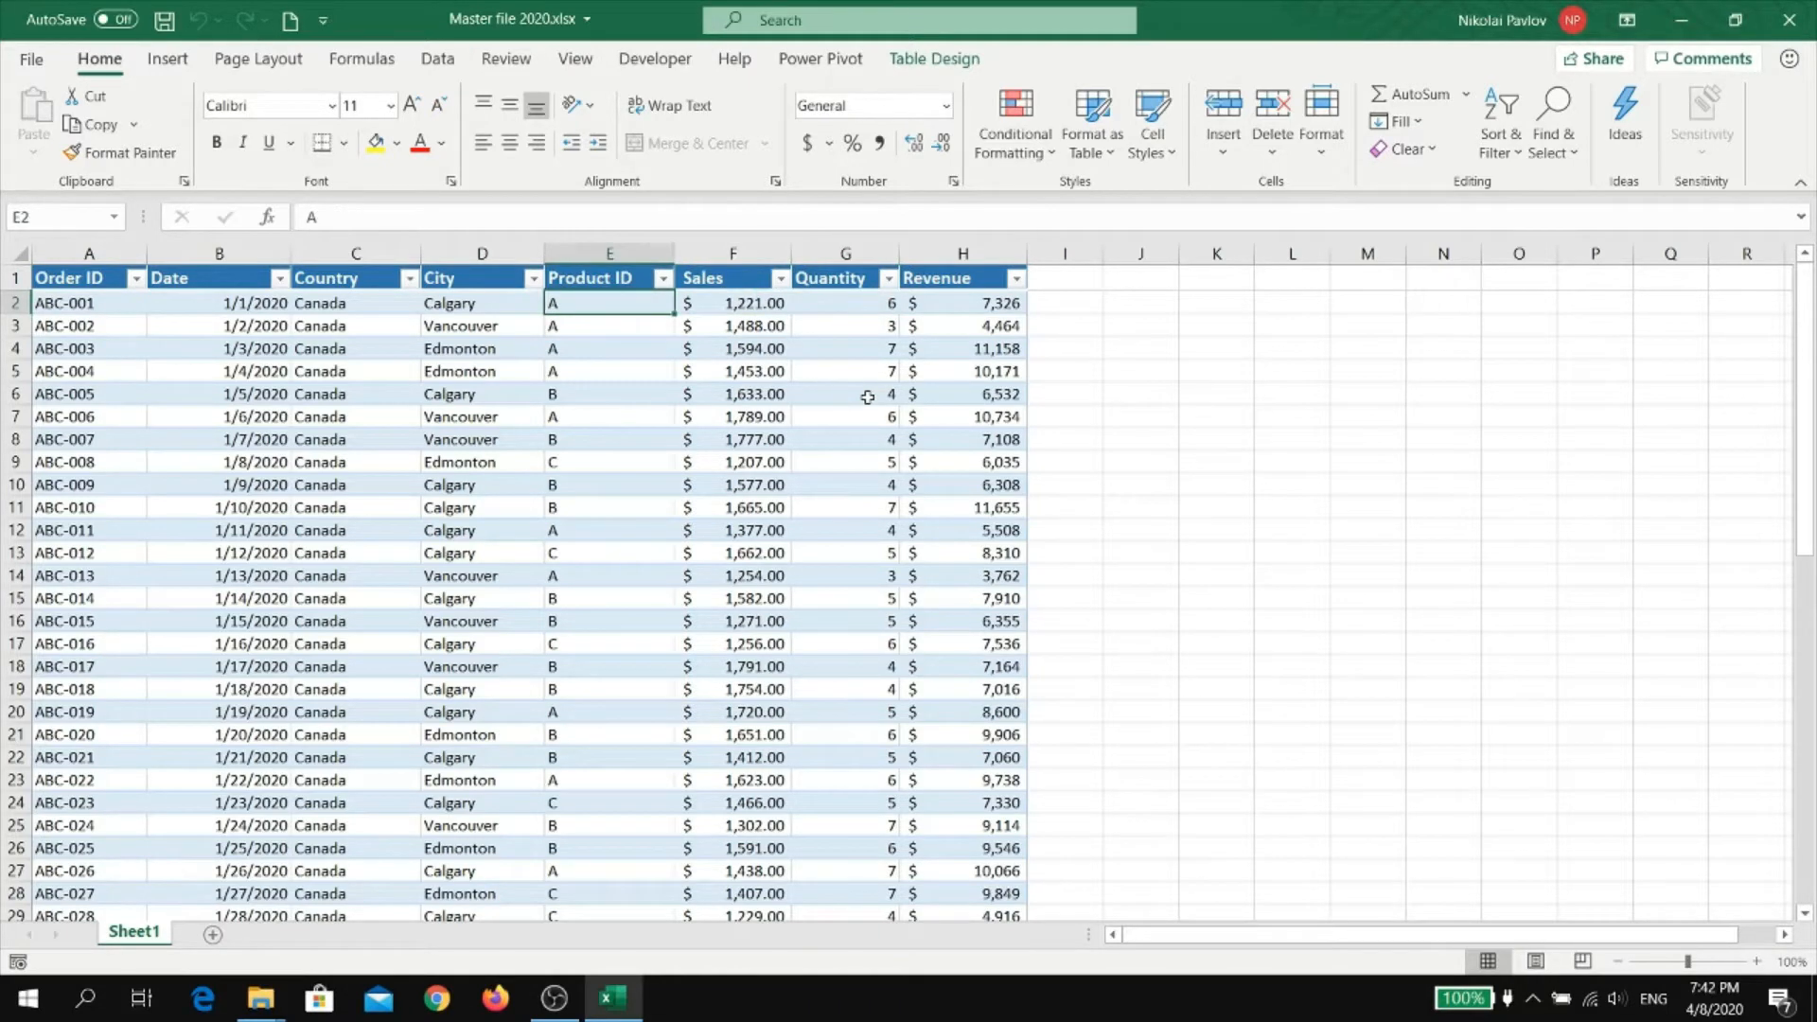
key("Left")
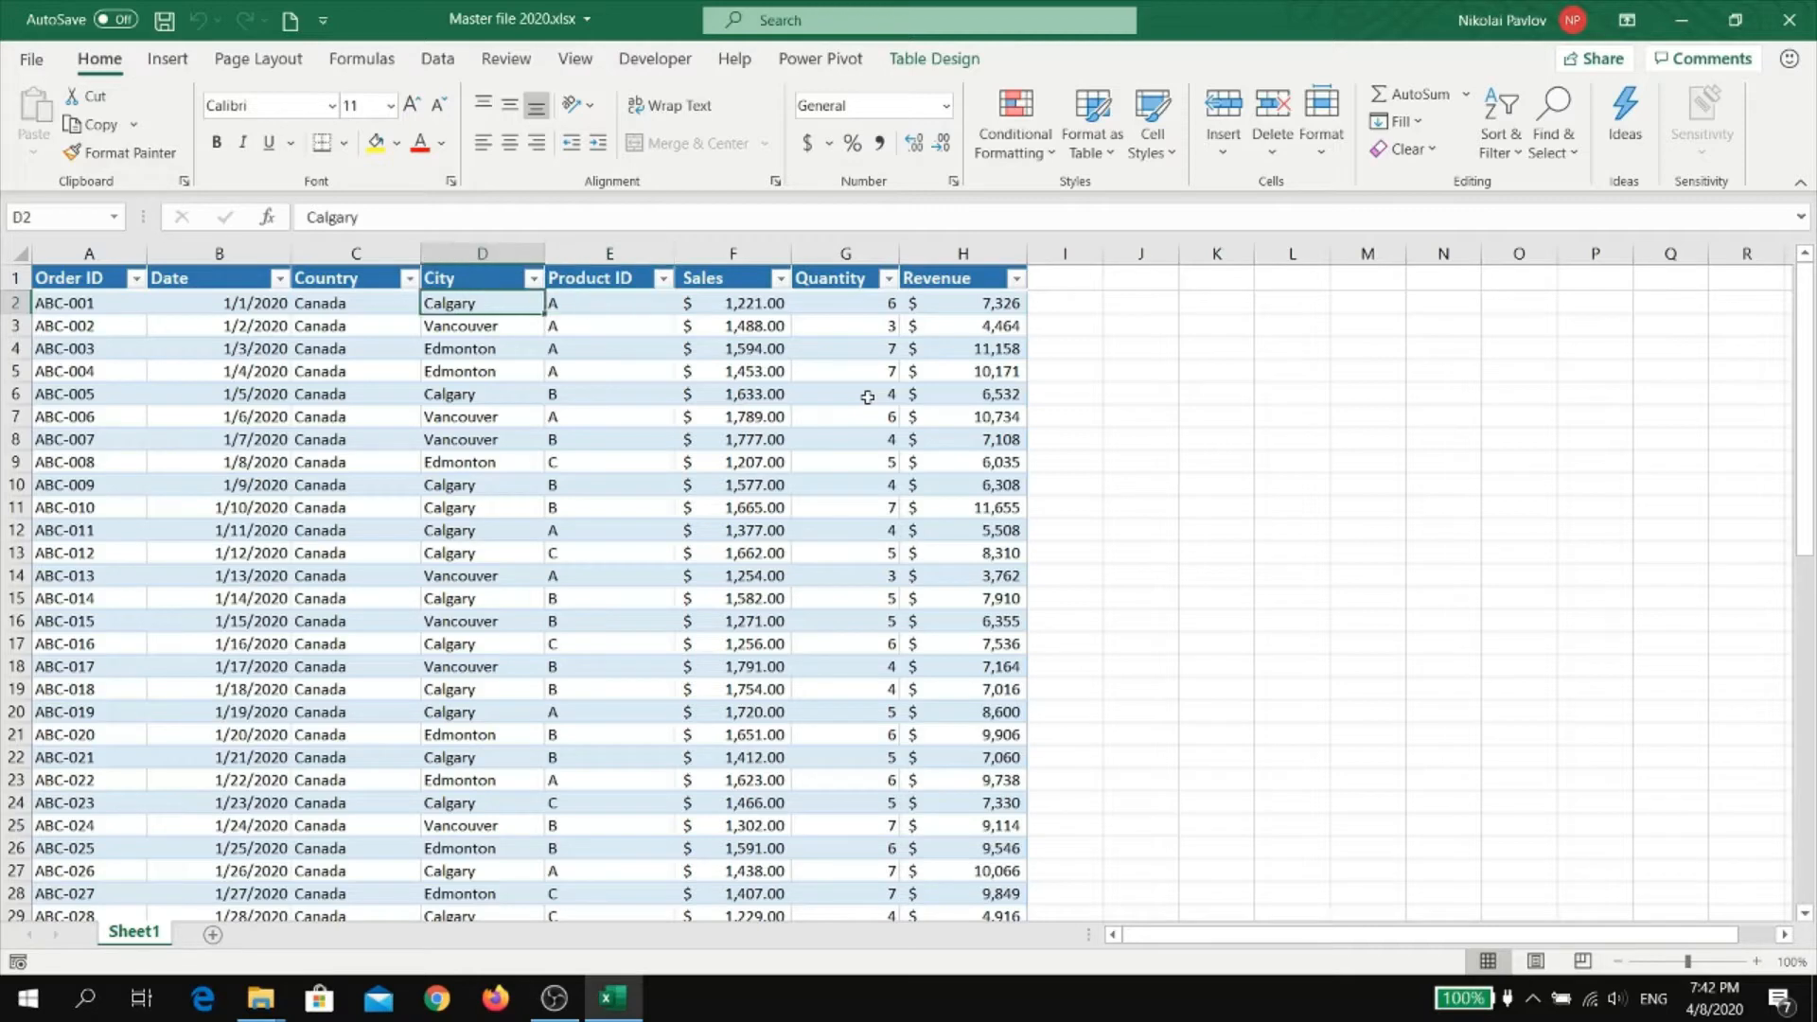
left_click(278, 445)
scroll(275, 615, "down", 10)
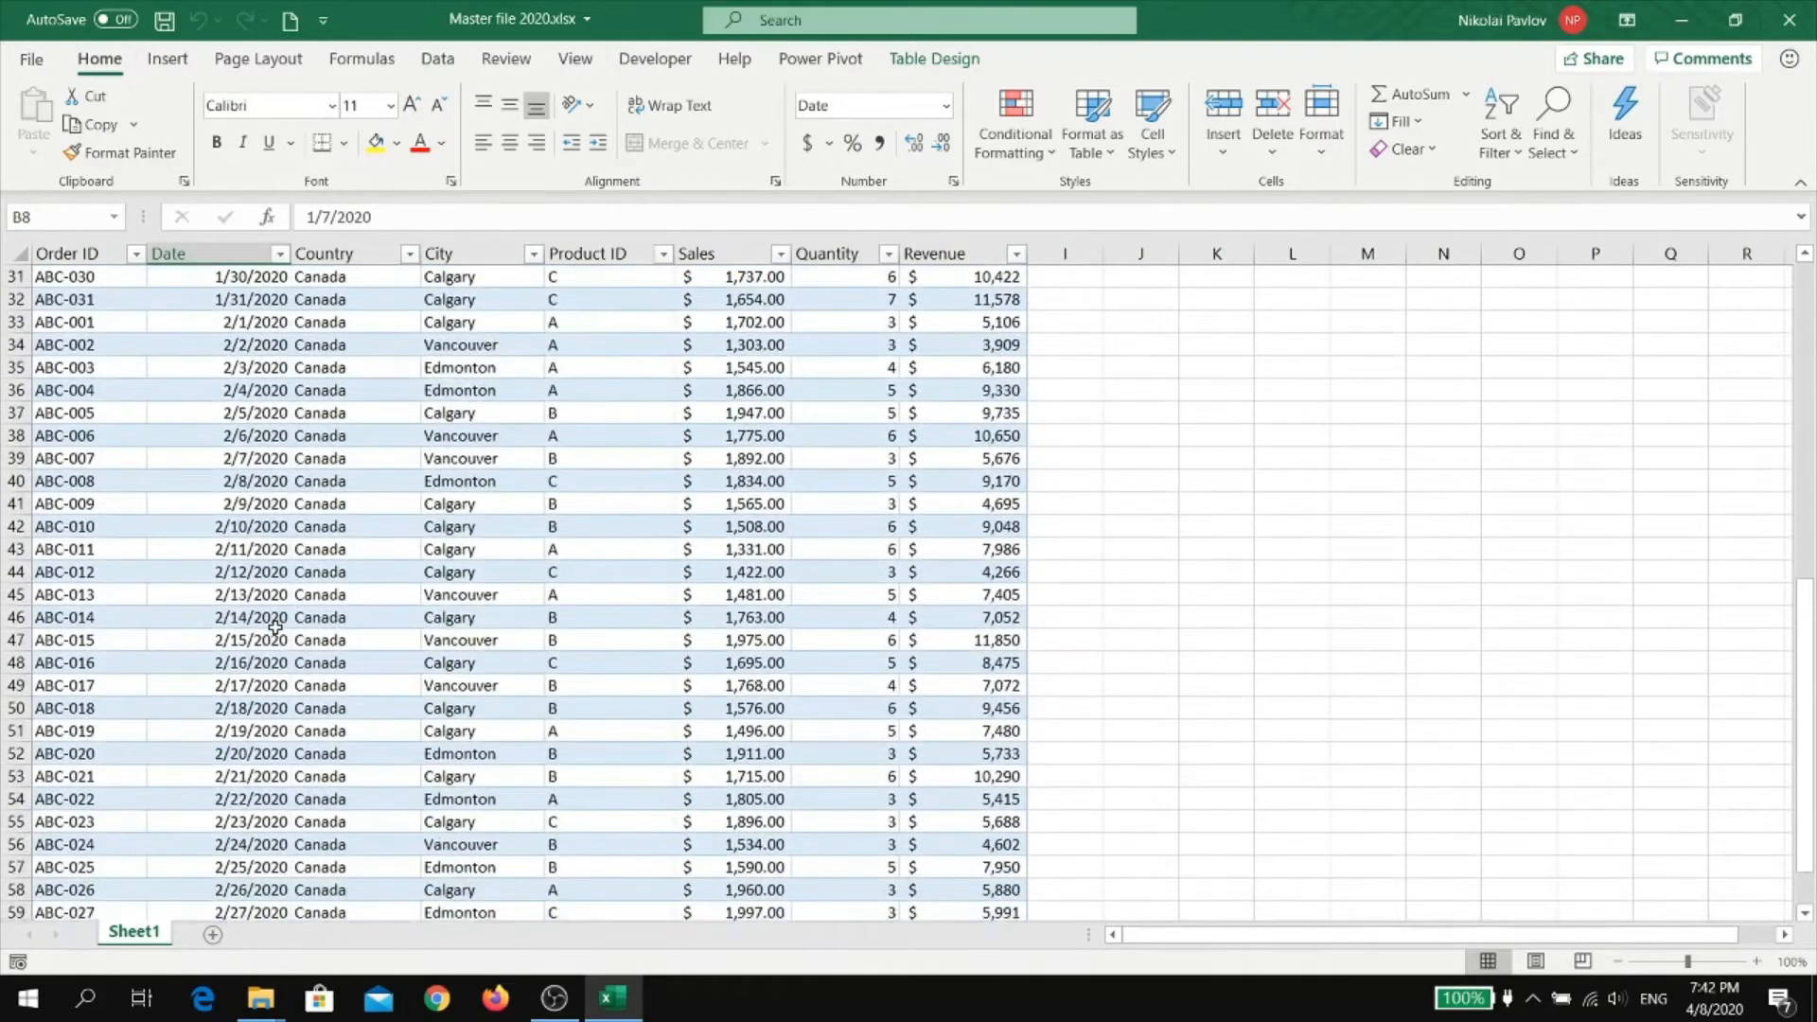
scroll(275, 626, "down", 2)
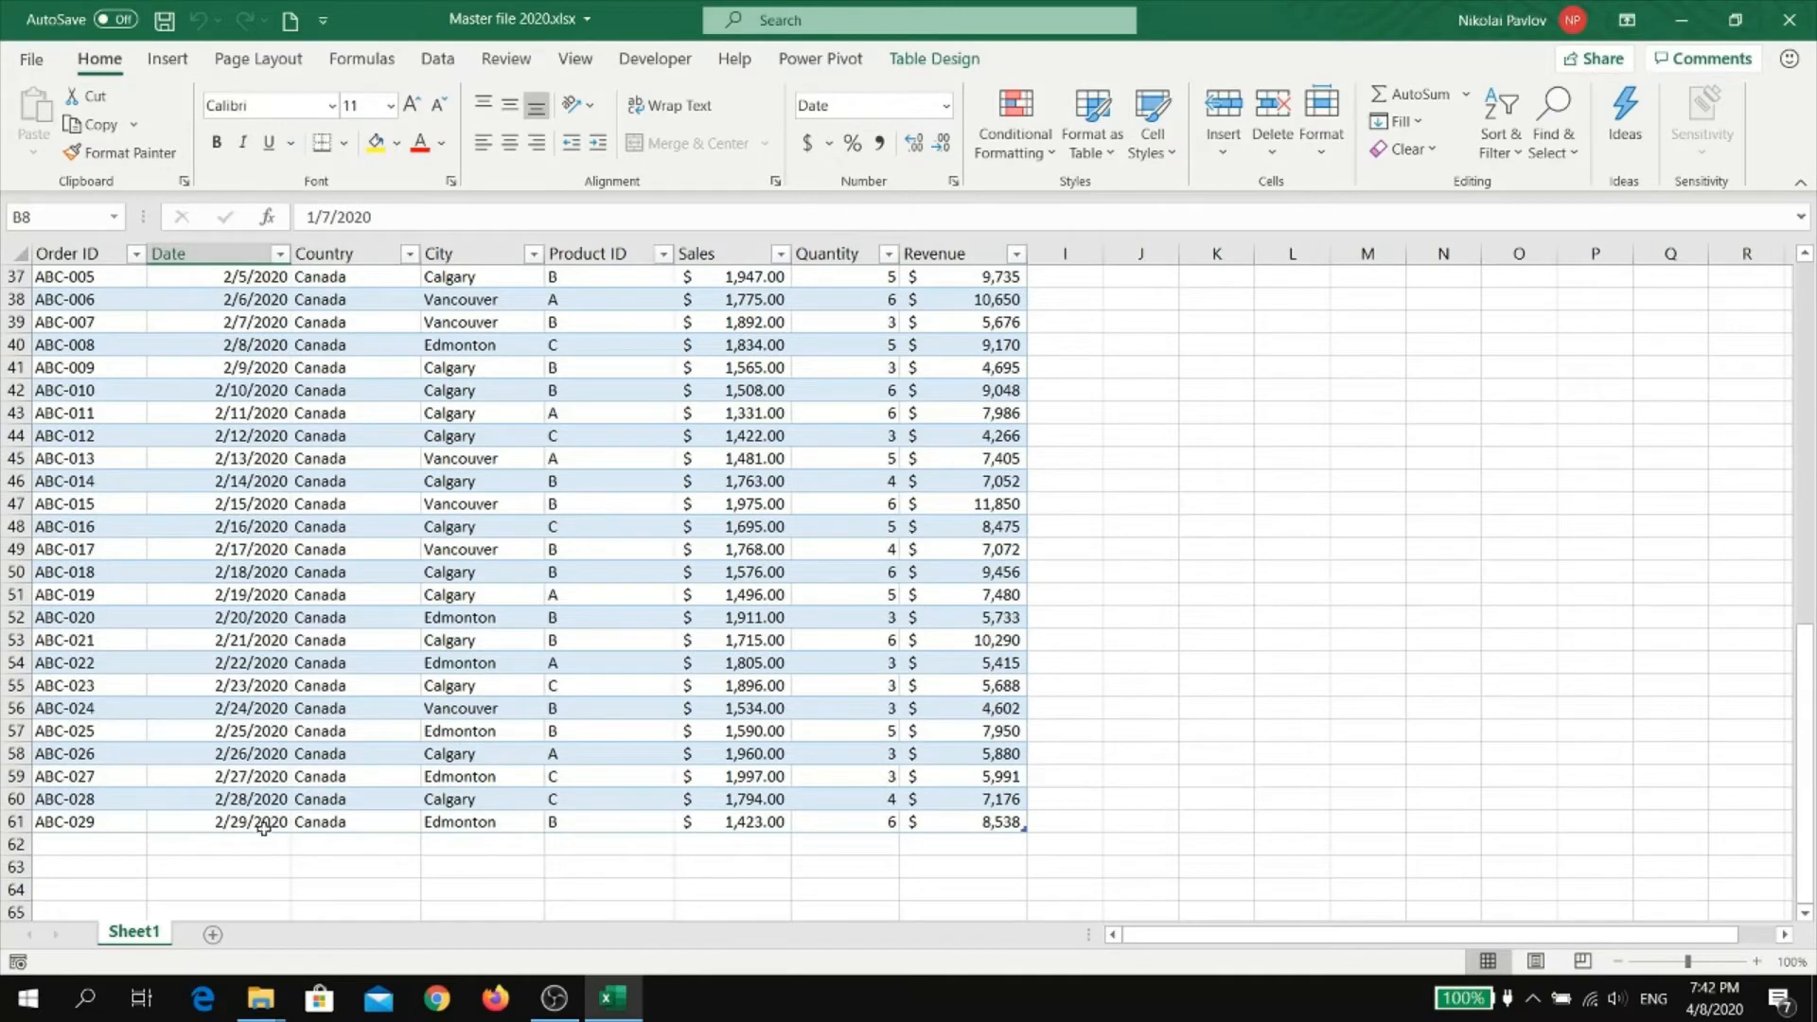
left_click(265, 824)
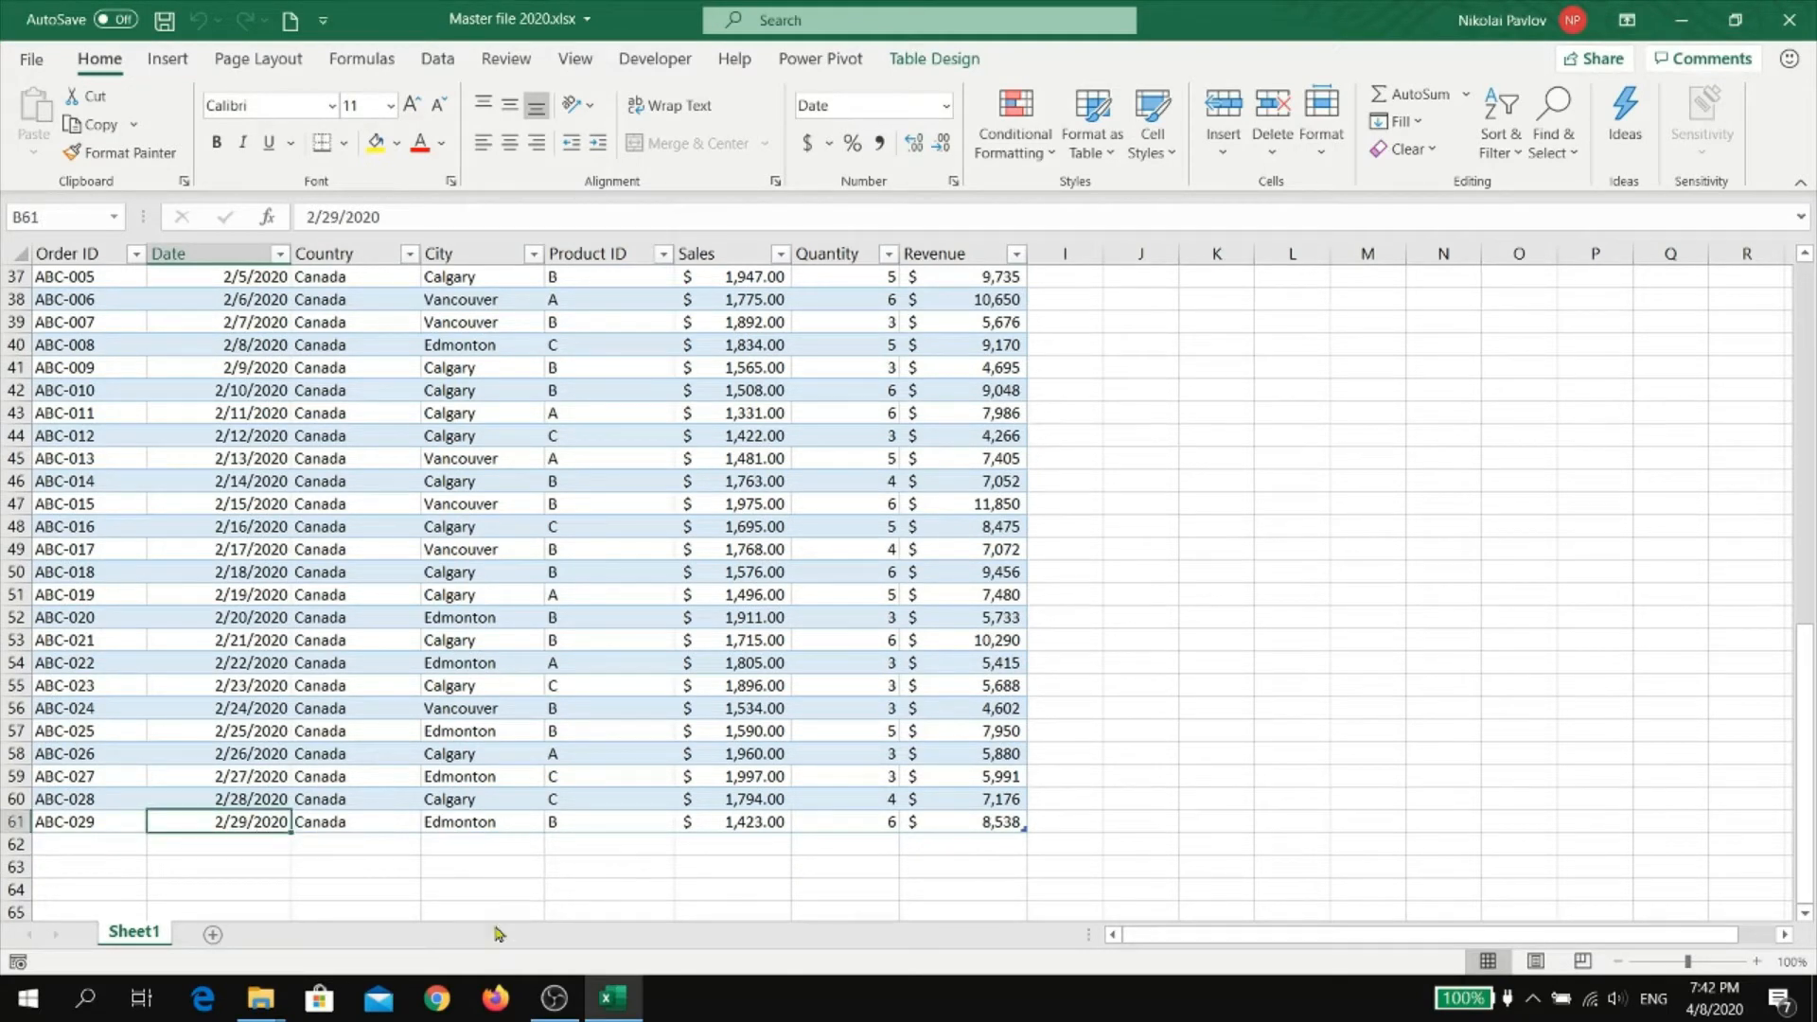
Switch to the March 2020.xlsx workbook and copy all data rows of its table without the header
mouse_move(260, 995)
left_click(203, 889)
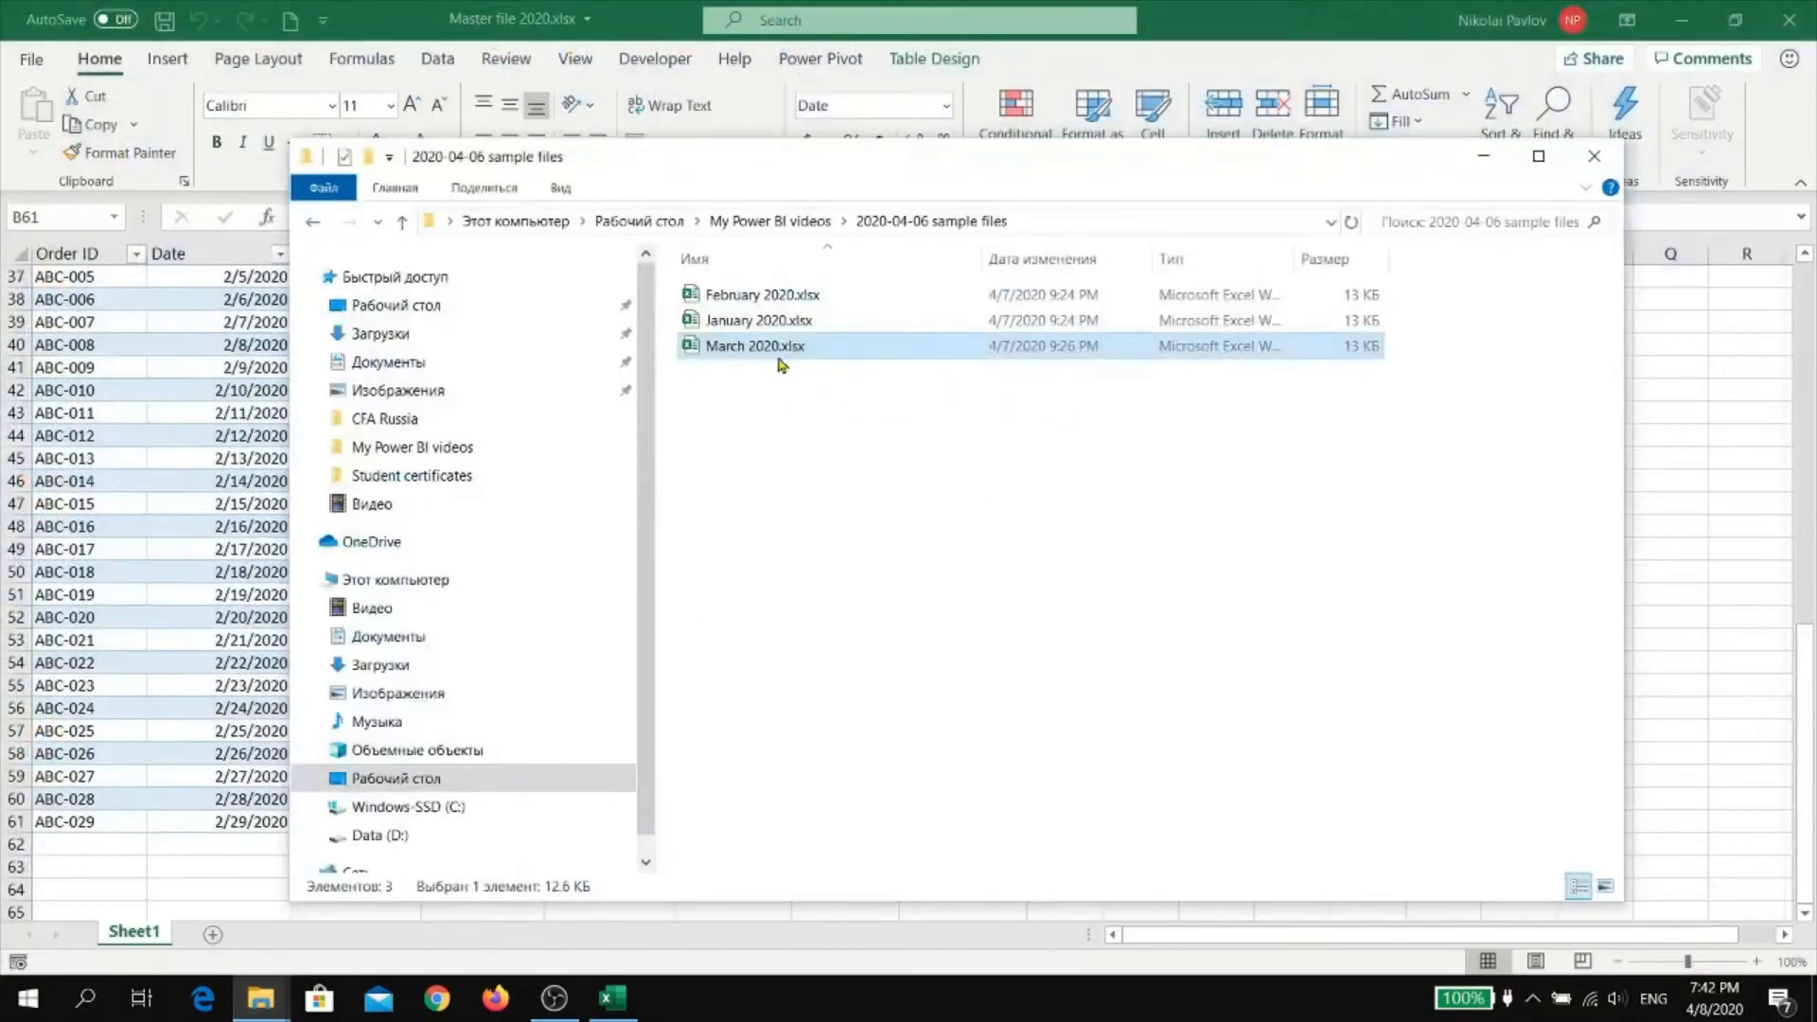
key("alt+Tab")
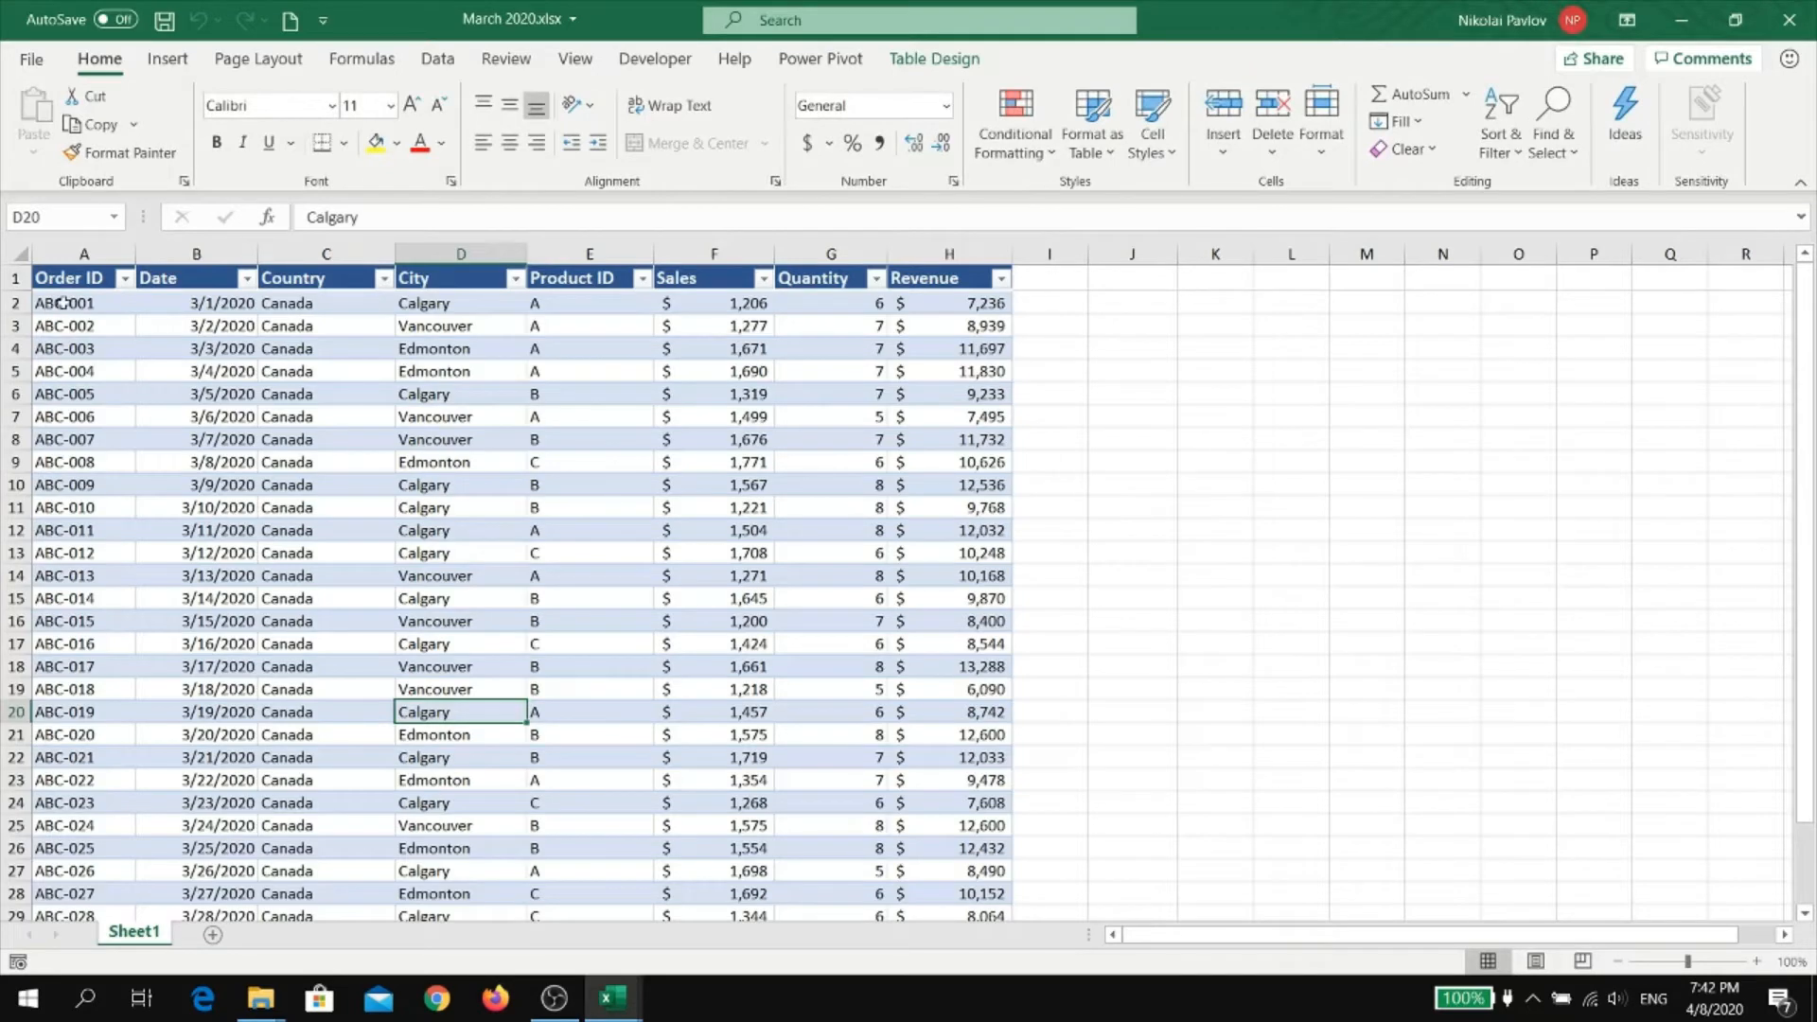
left_click_drag(62, 302, 956, 870)
key("ctrl+c")
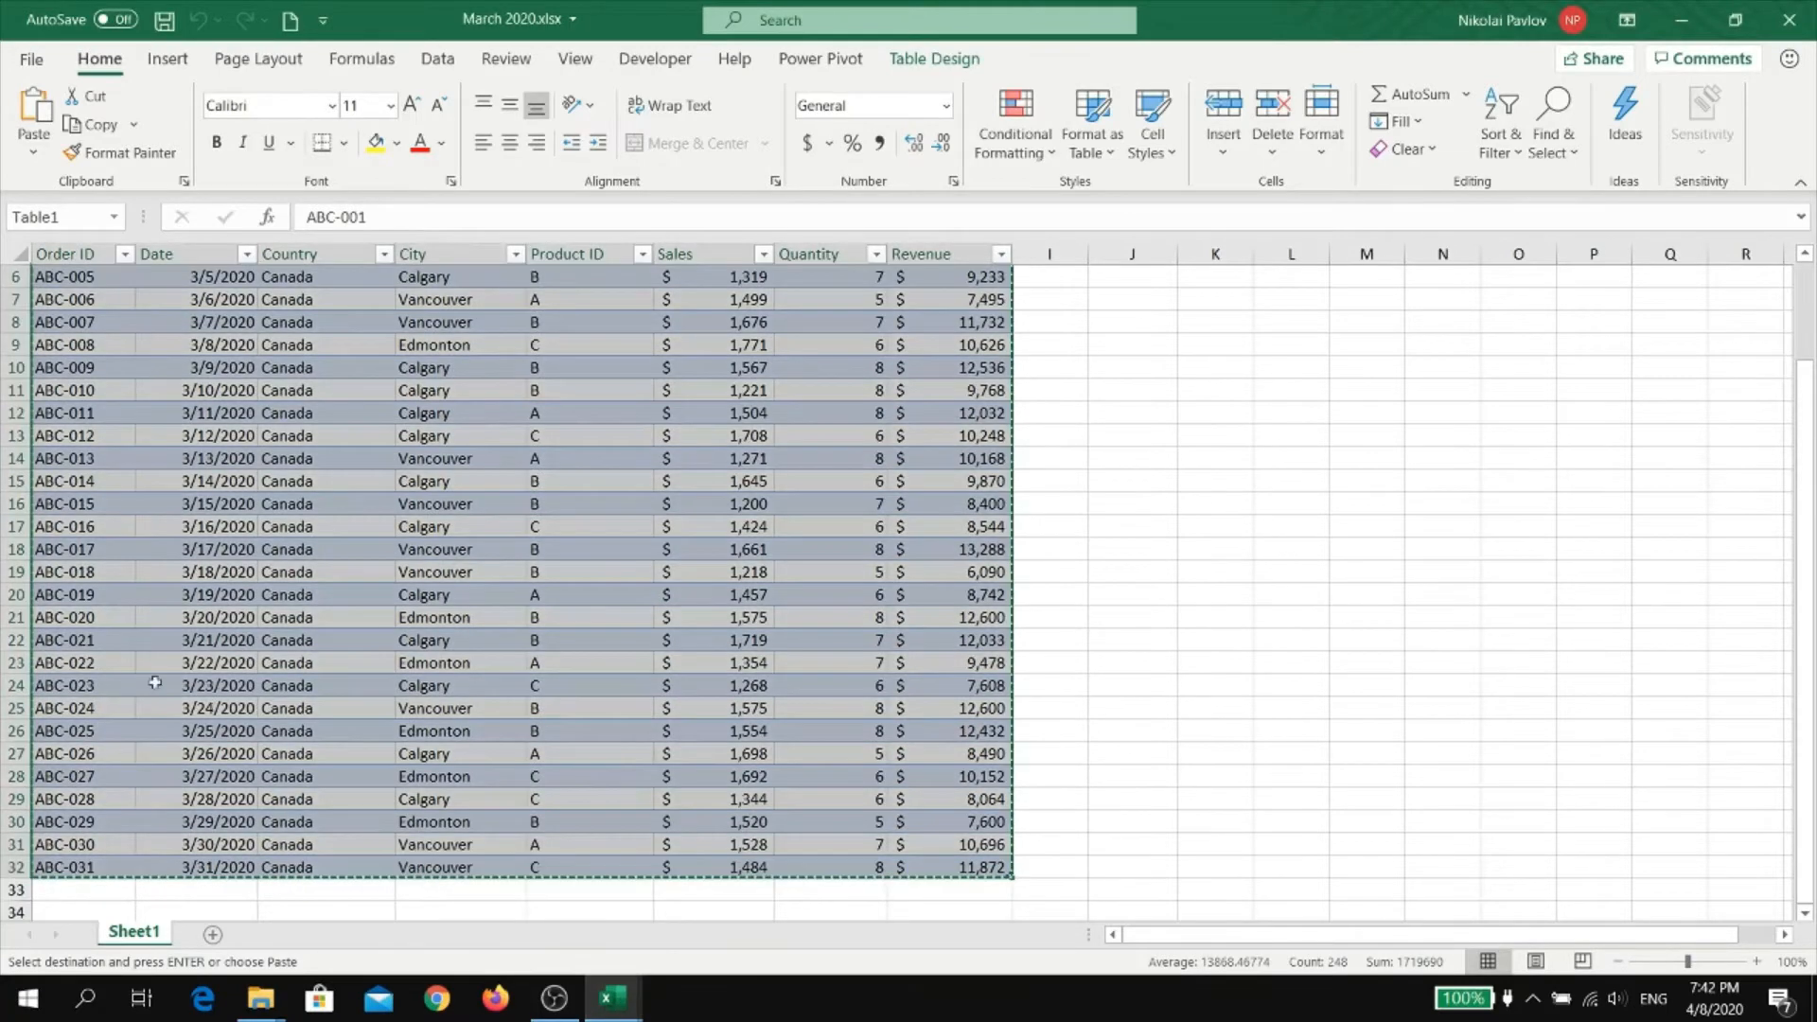
Paste the copied March rows into Master file 2020.xlsx directly below the table's last row, starting at A62
key("ctrl+Tab")
left_click(66, 843)
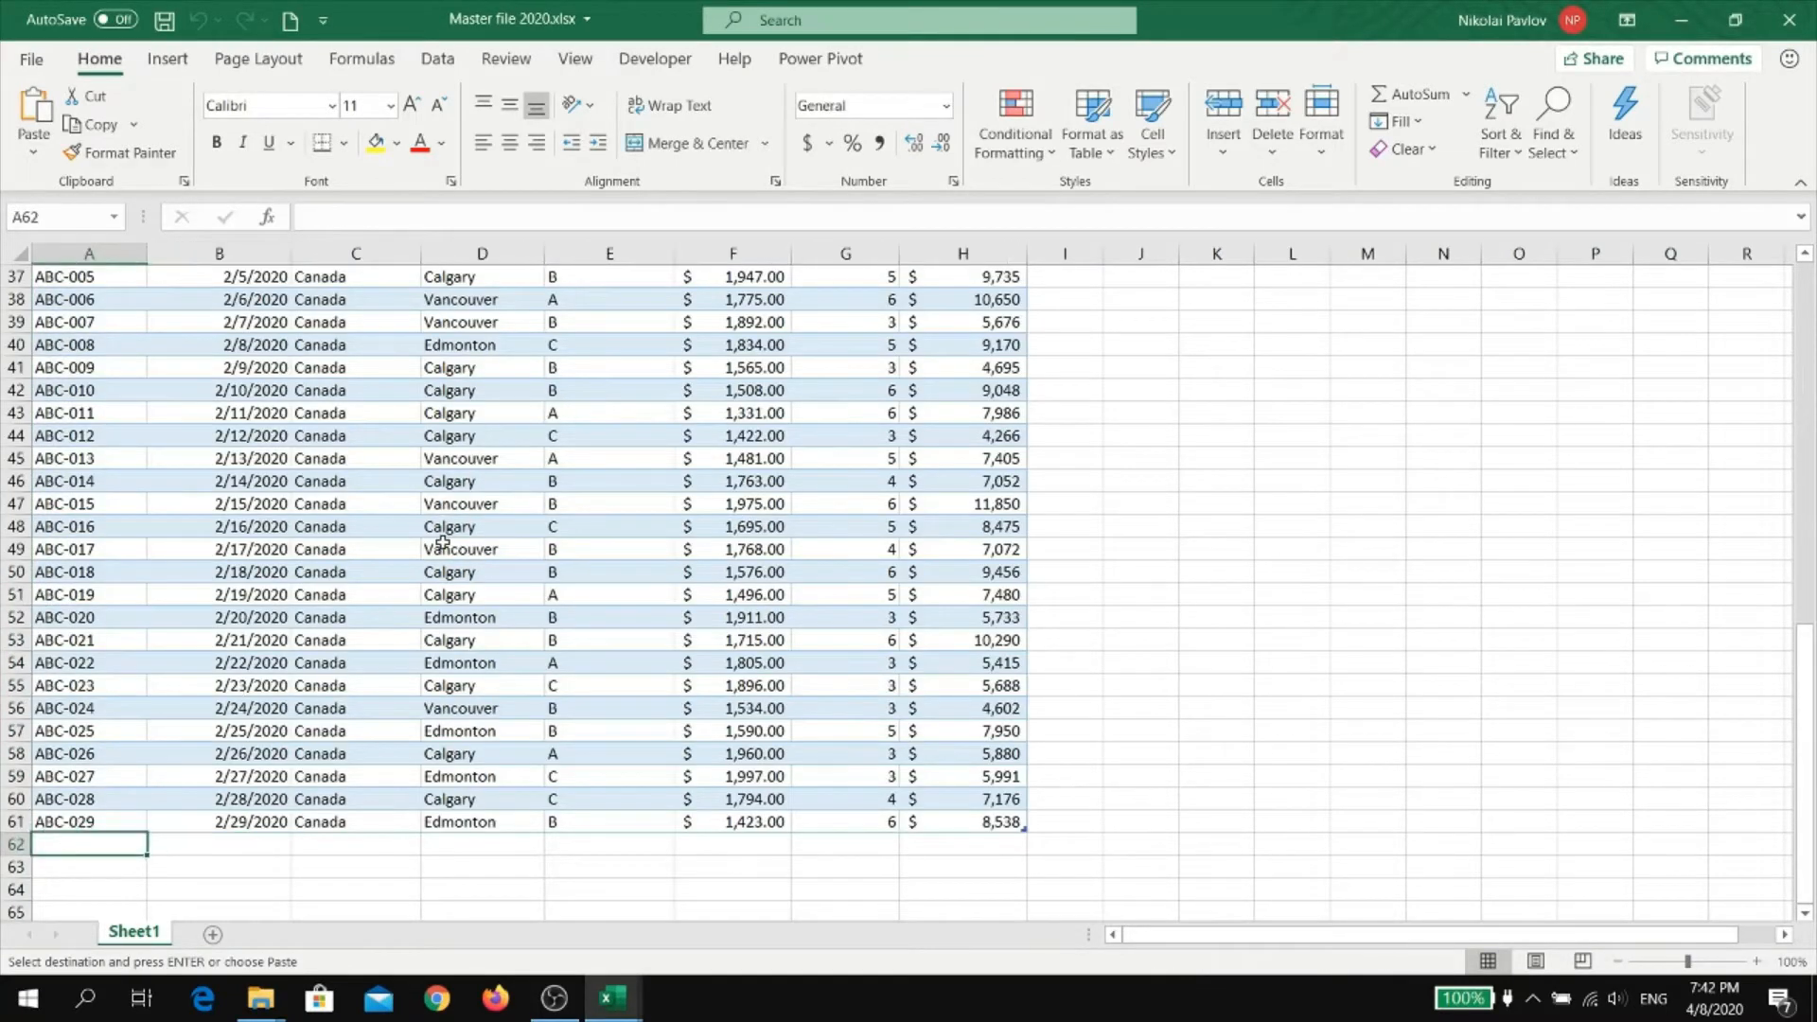
scroll(441, 543, "down", 4)
key("ctrl+v")
scroll(890, 667, "up", 6)
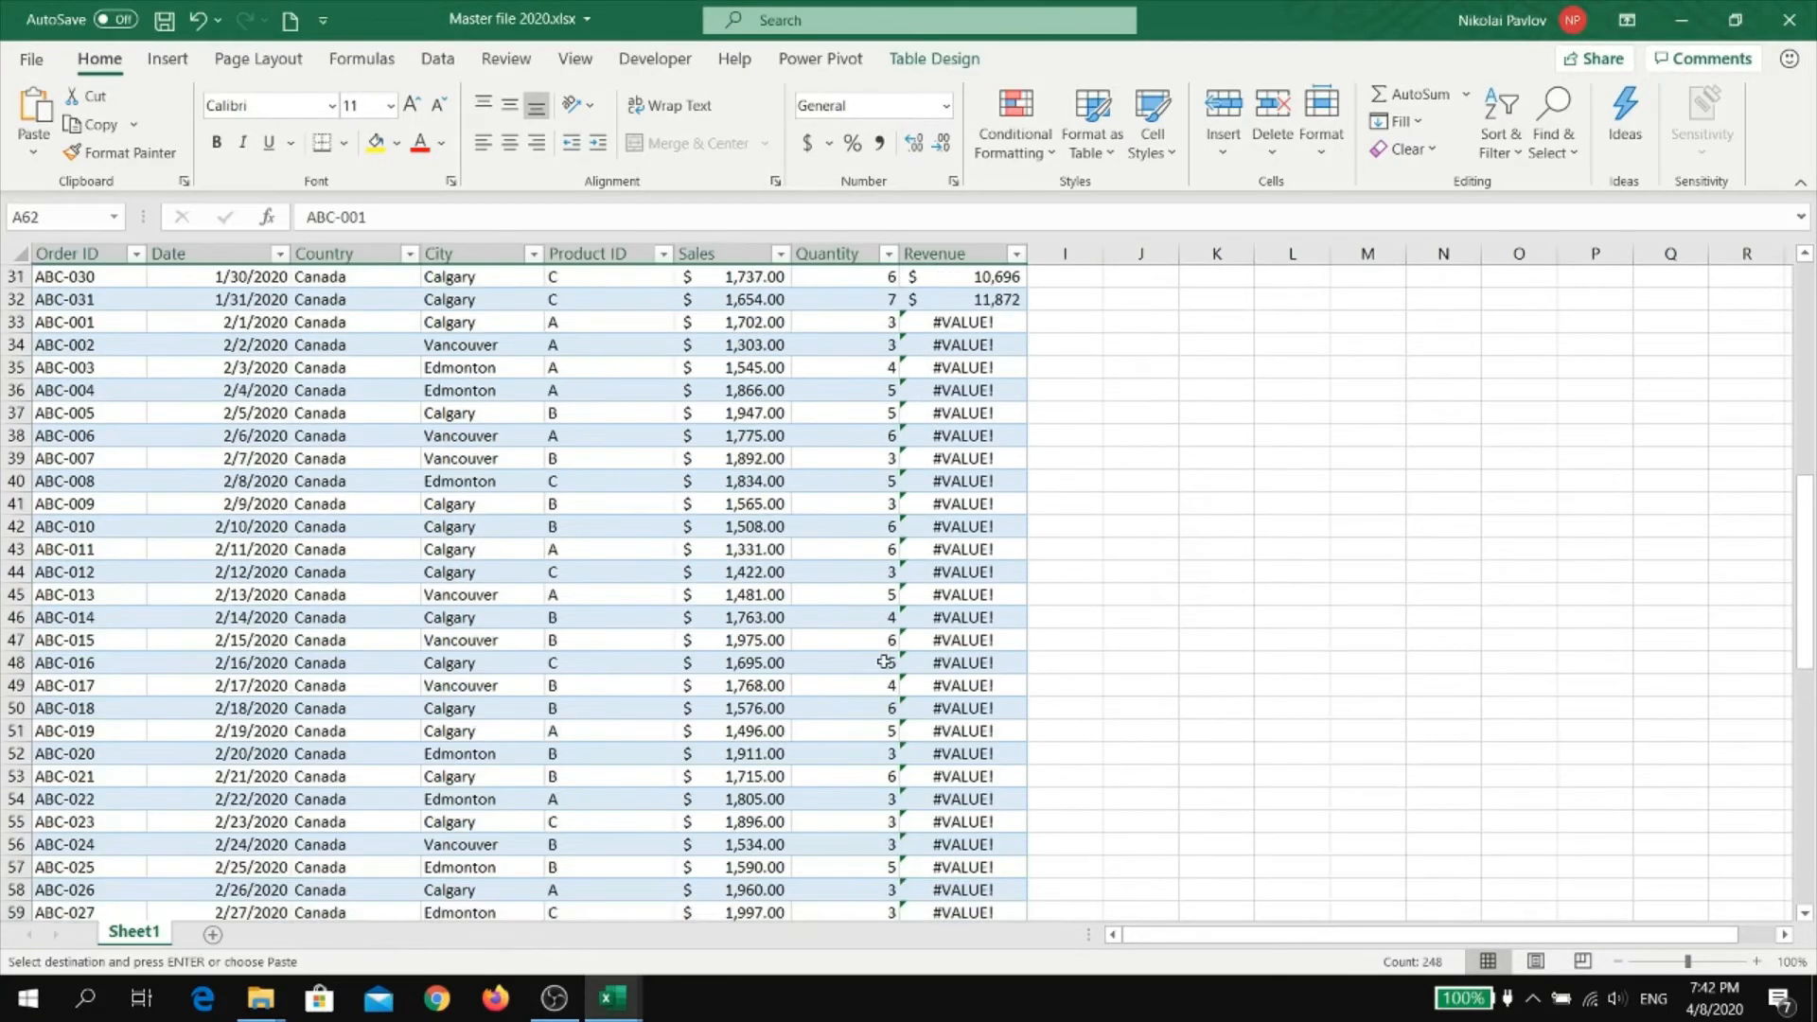
left_click(962, 325)
scroll(1086, 742, "up", 2)
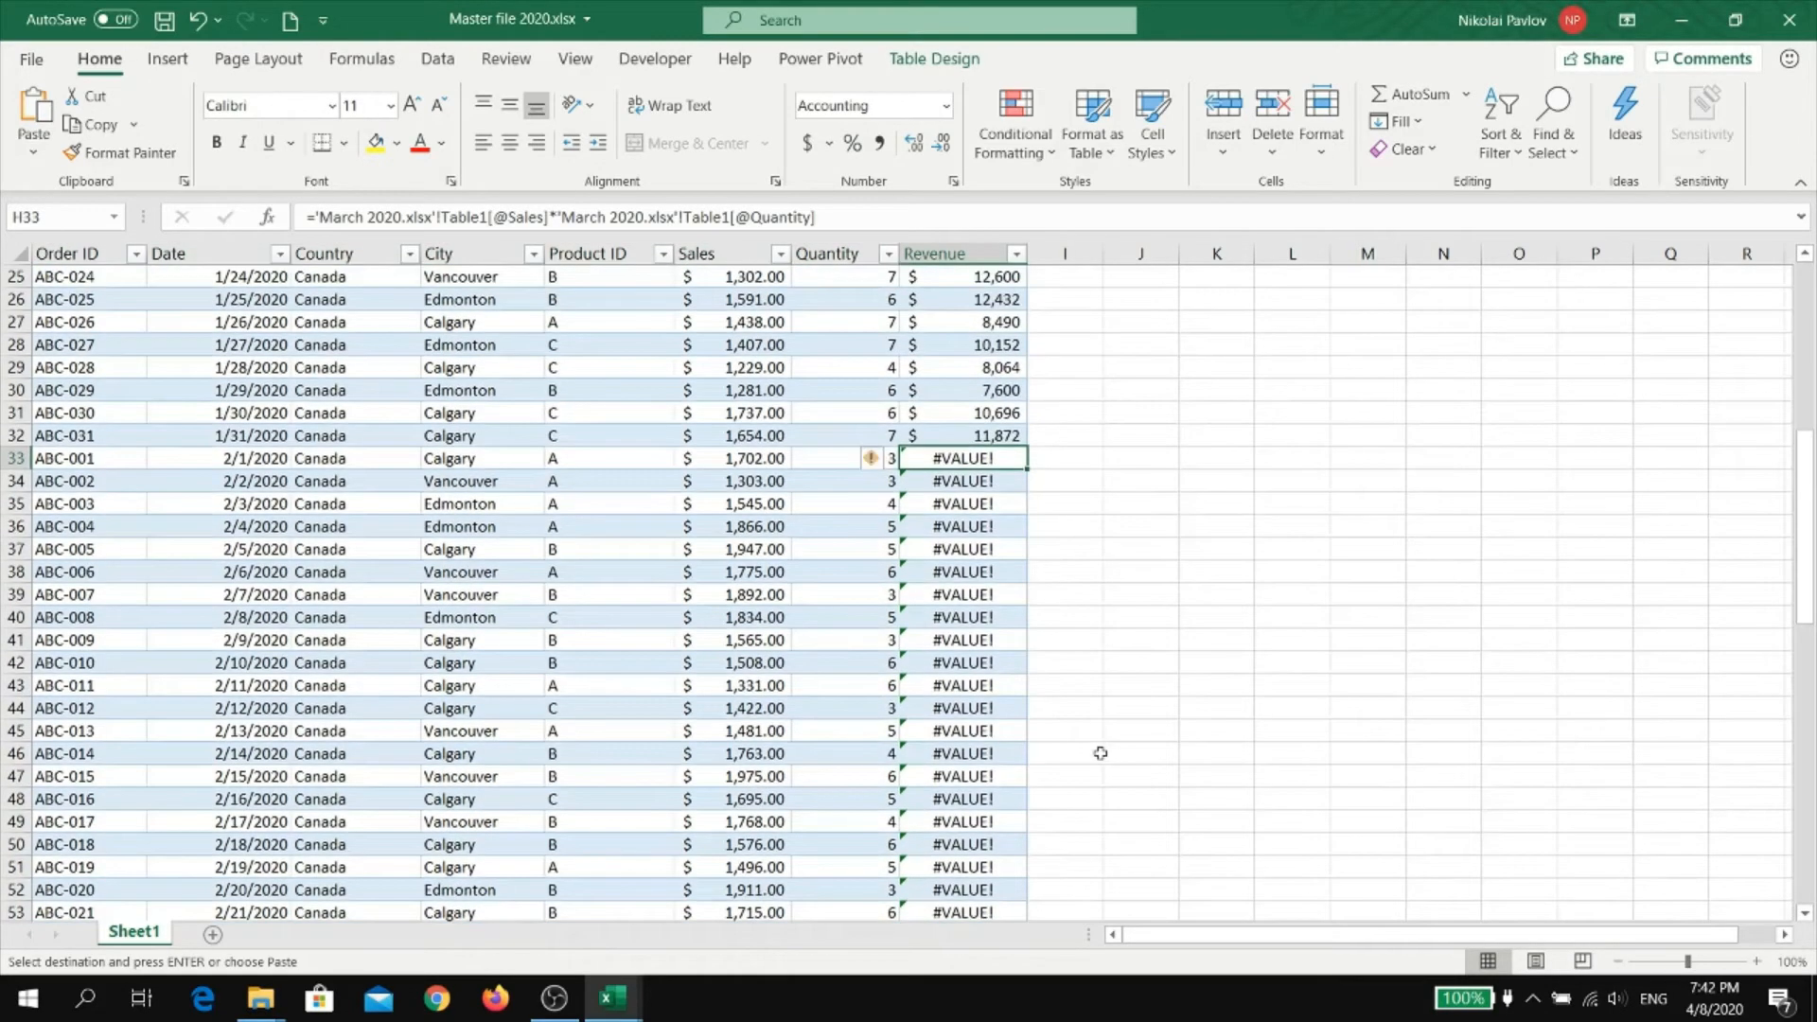
type("=")
key("Left")
key("Left")
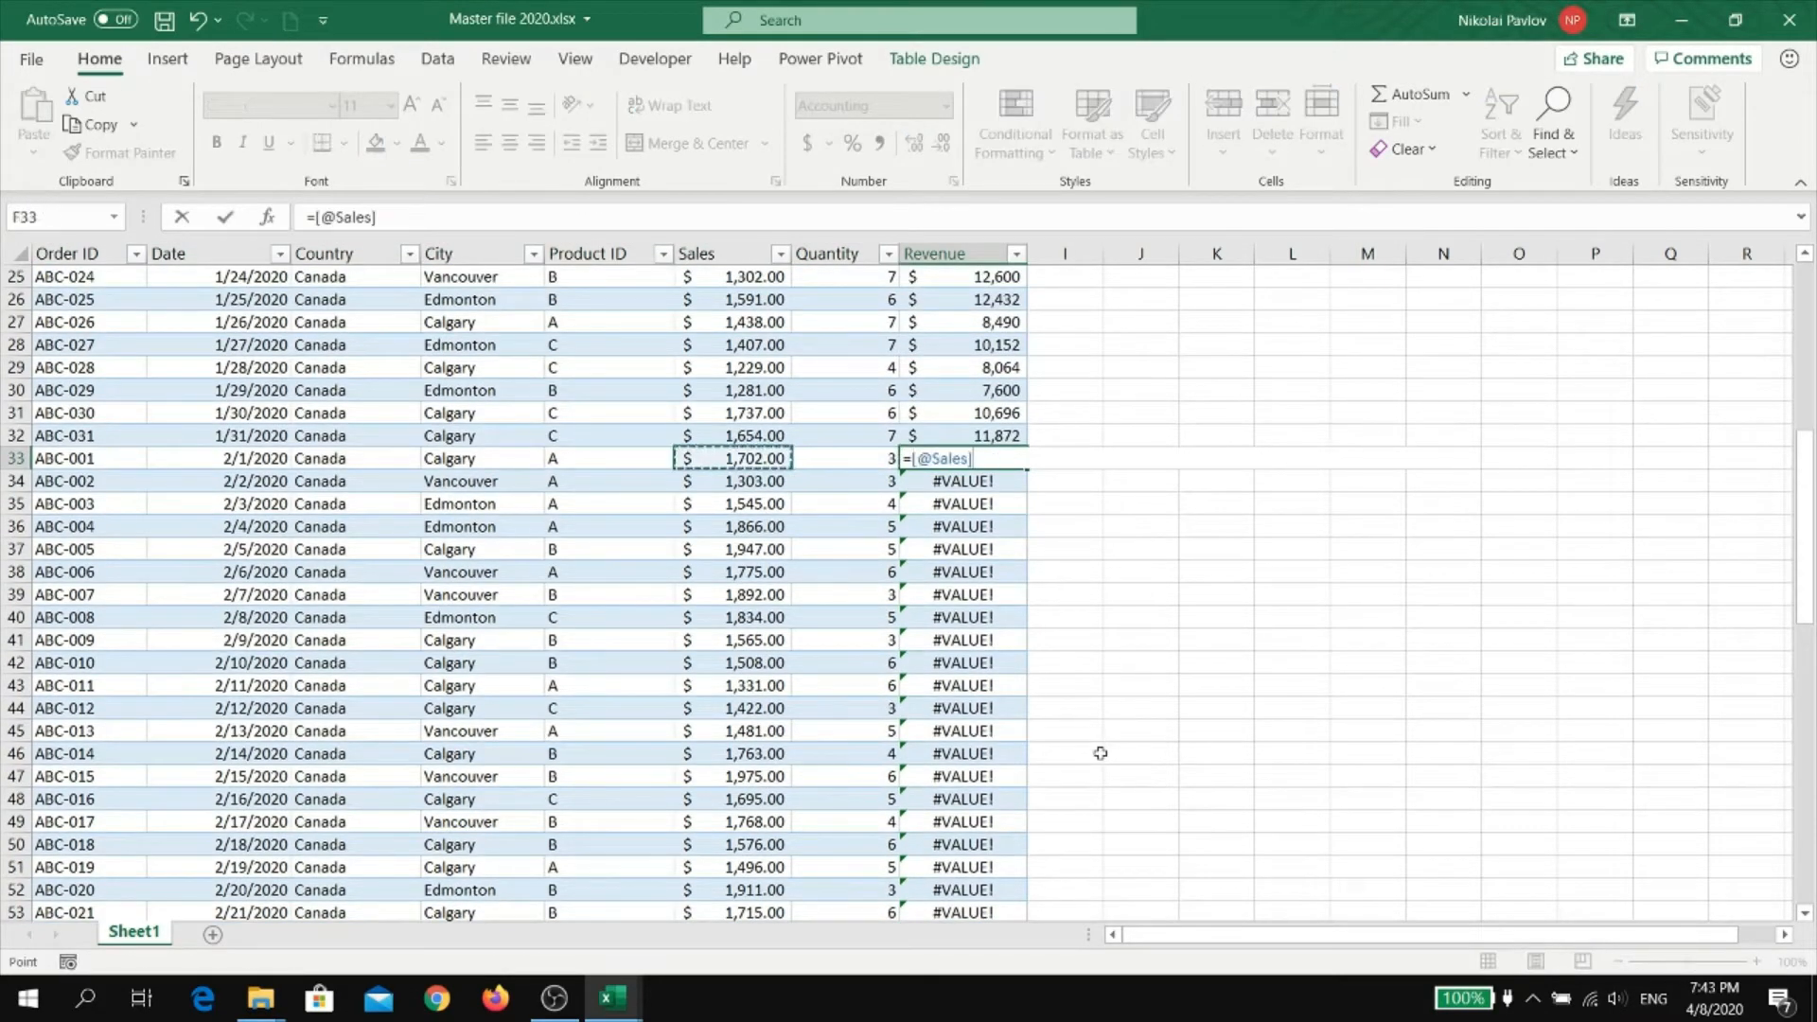
type("*")
key("Left")
key("Return")
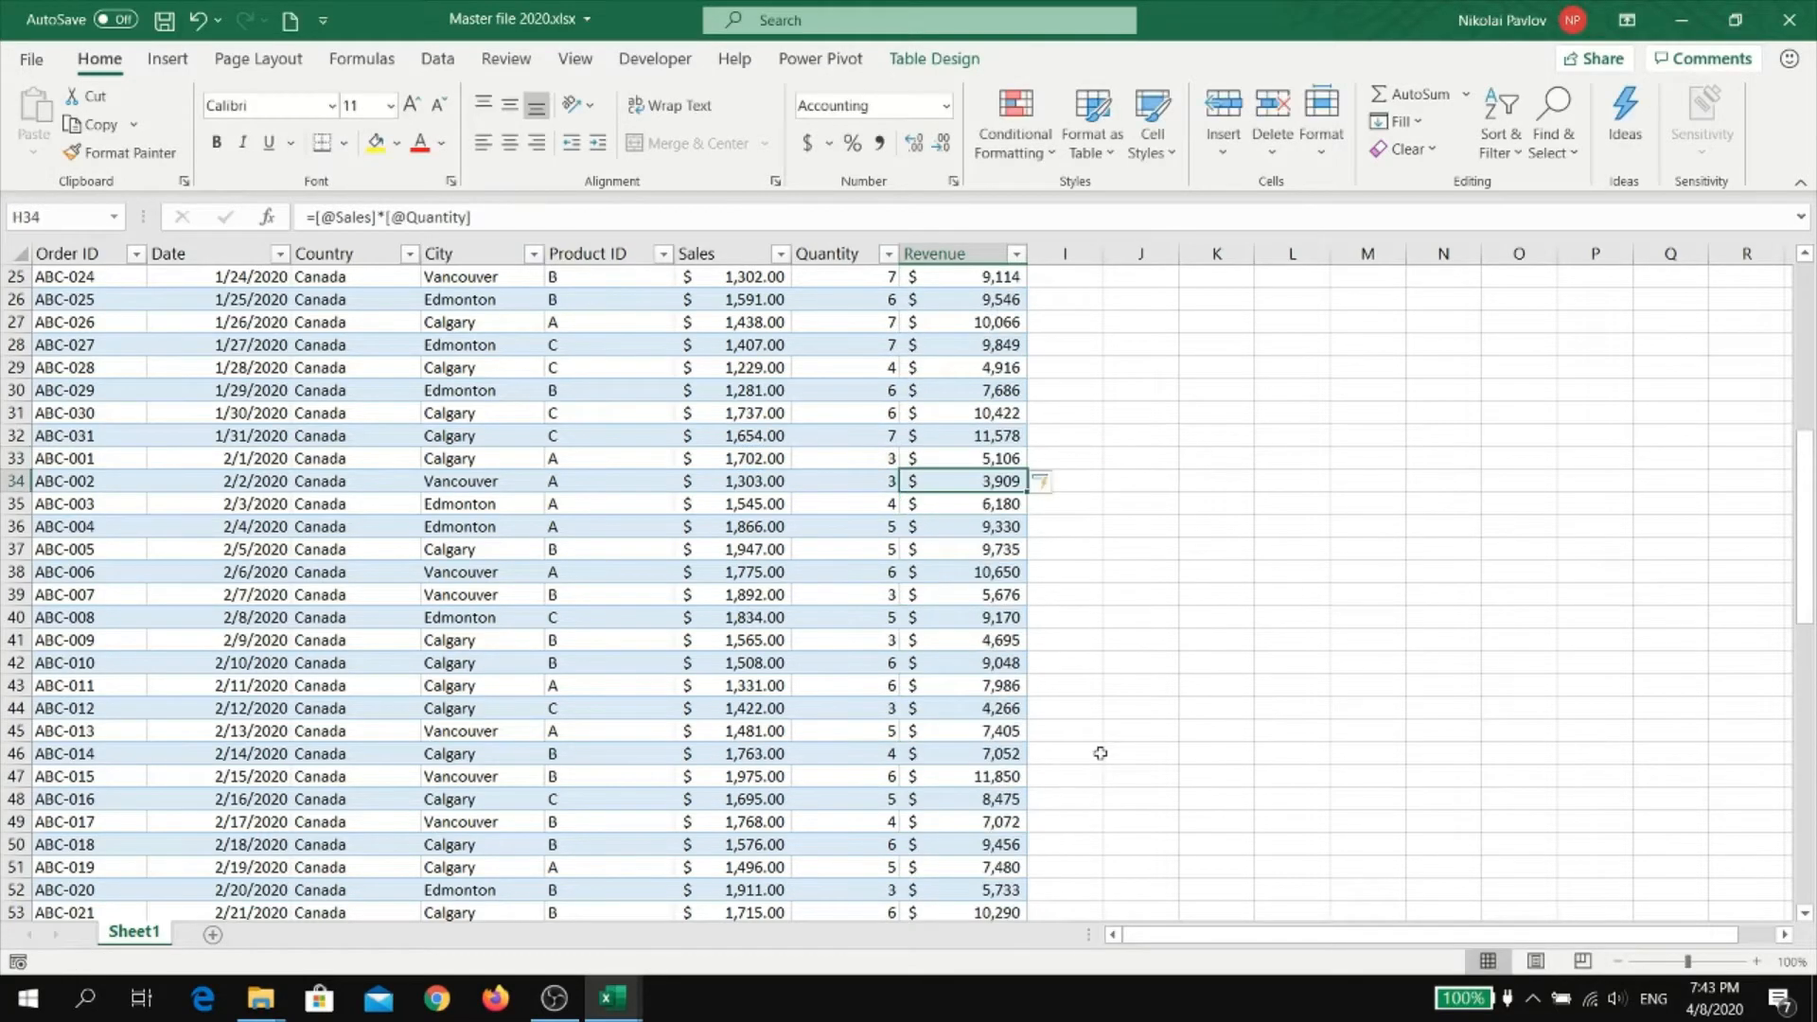
scroll(1100, 753, "down", 14)
left_click(950, 666)
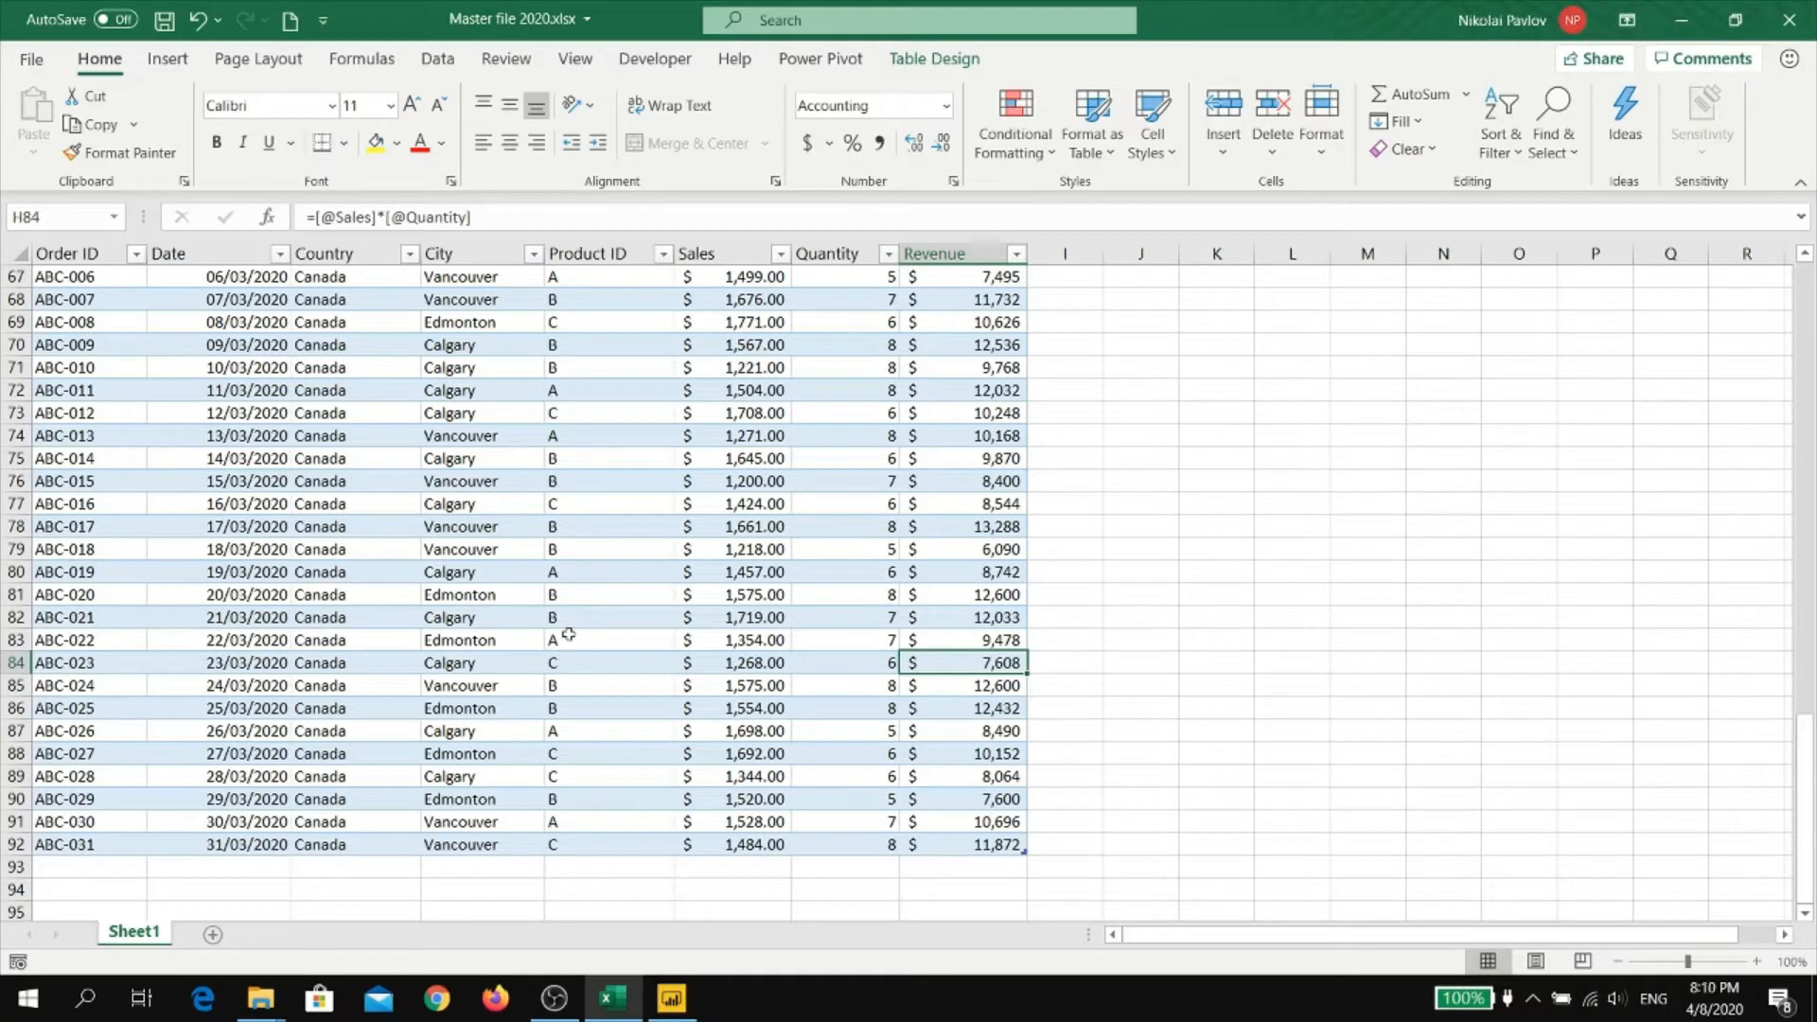
Switch to Power BI Desktop and start a new data connection of the Folder type
left_click(670, 998)
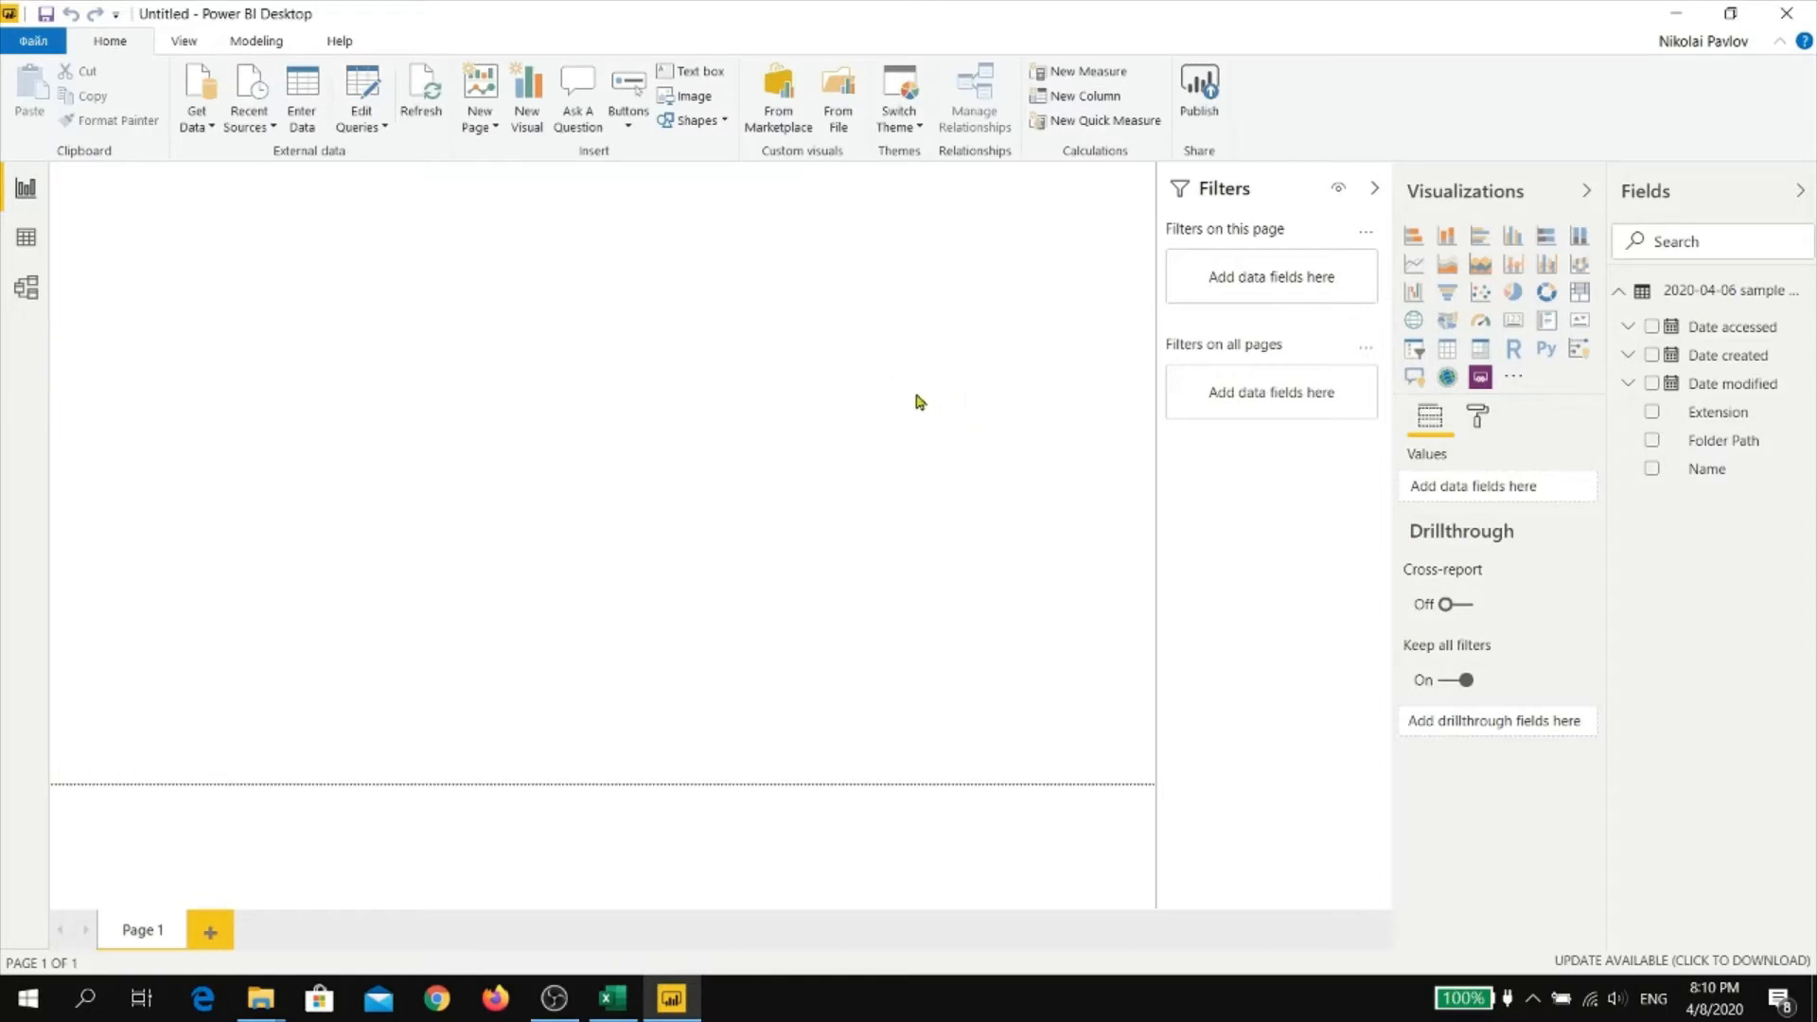
left_click(214, 127)
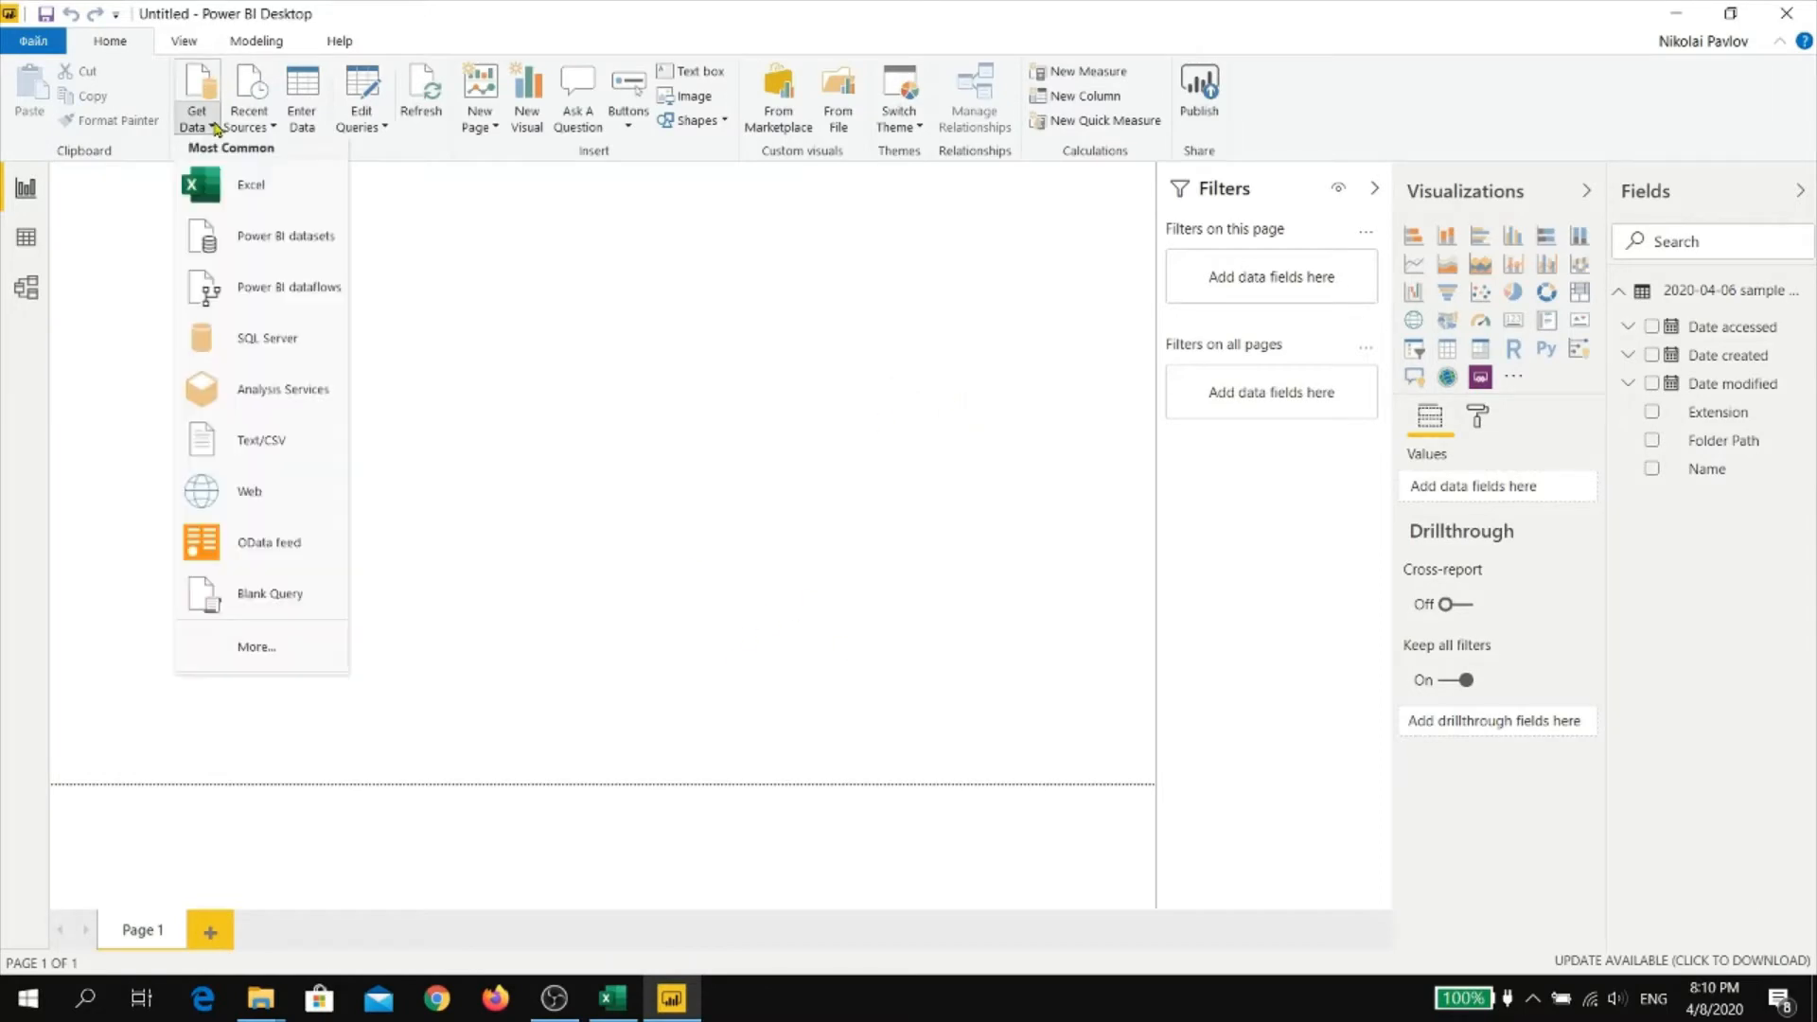
left_click(255, 647)
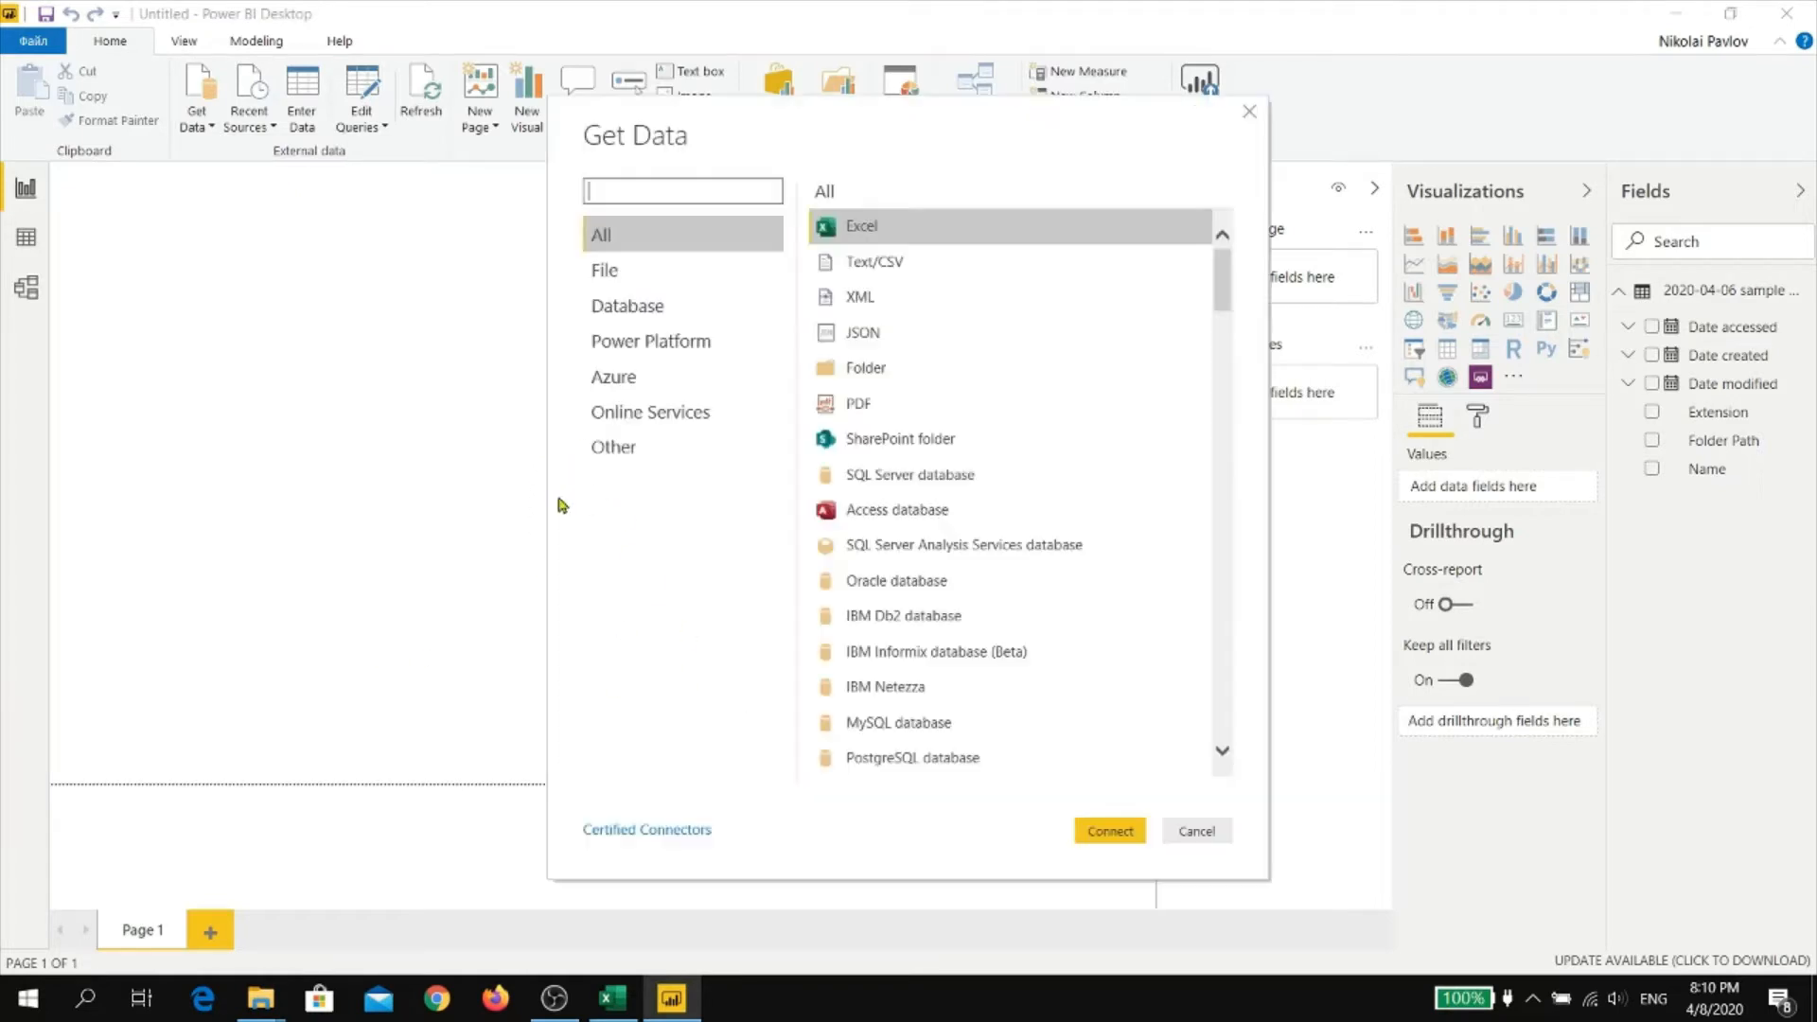
double_click(857, 368)
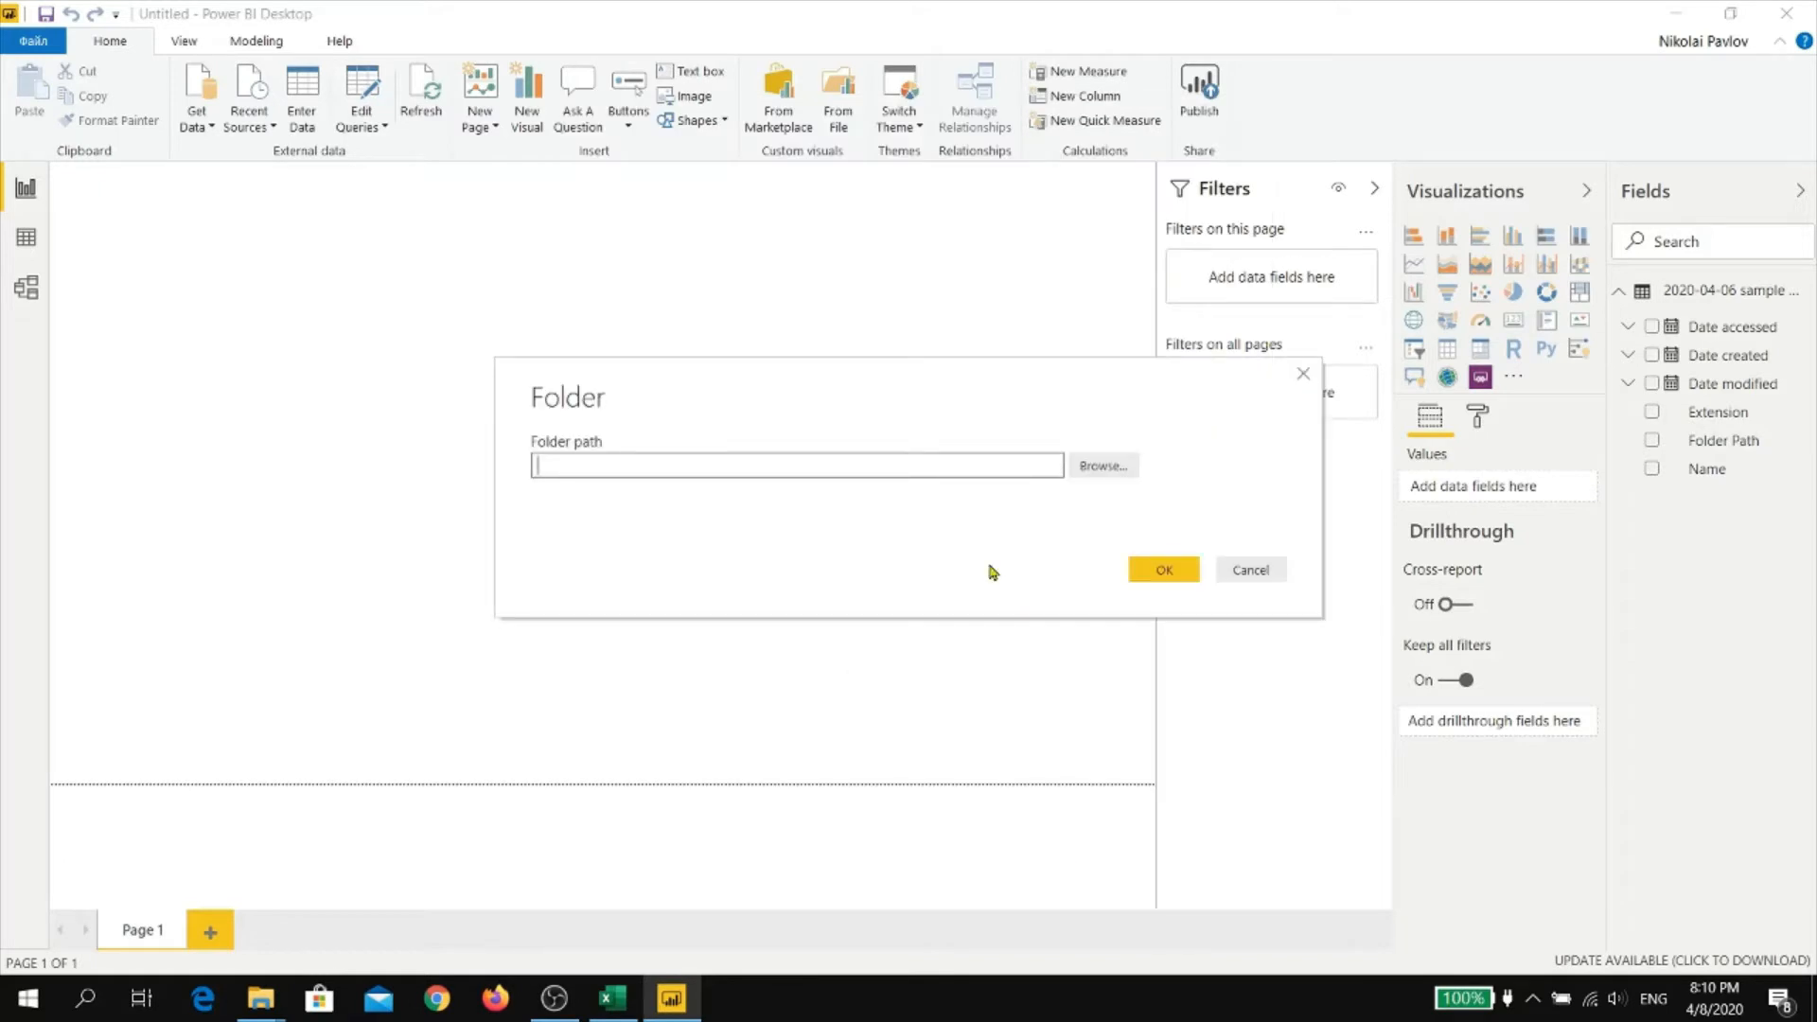
Connect to the 2020-04-06 sample files folder inside My Power BI videos on the desktop
left_click(1121, 473)
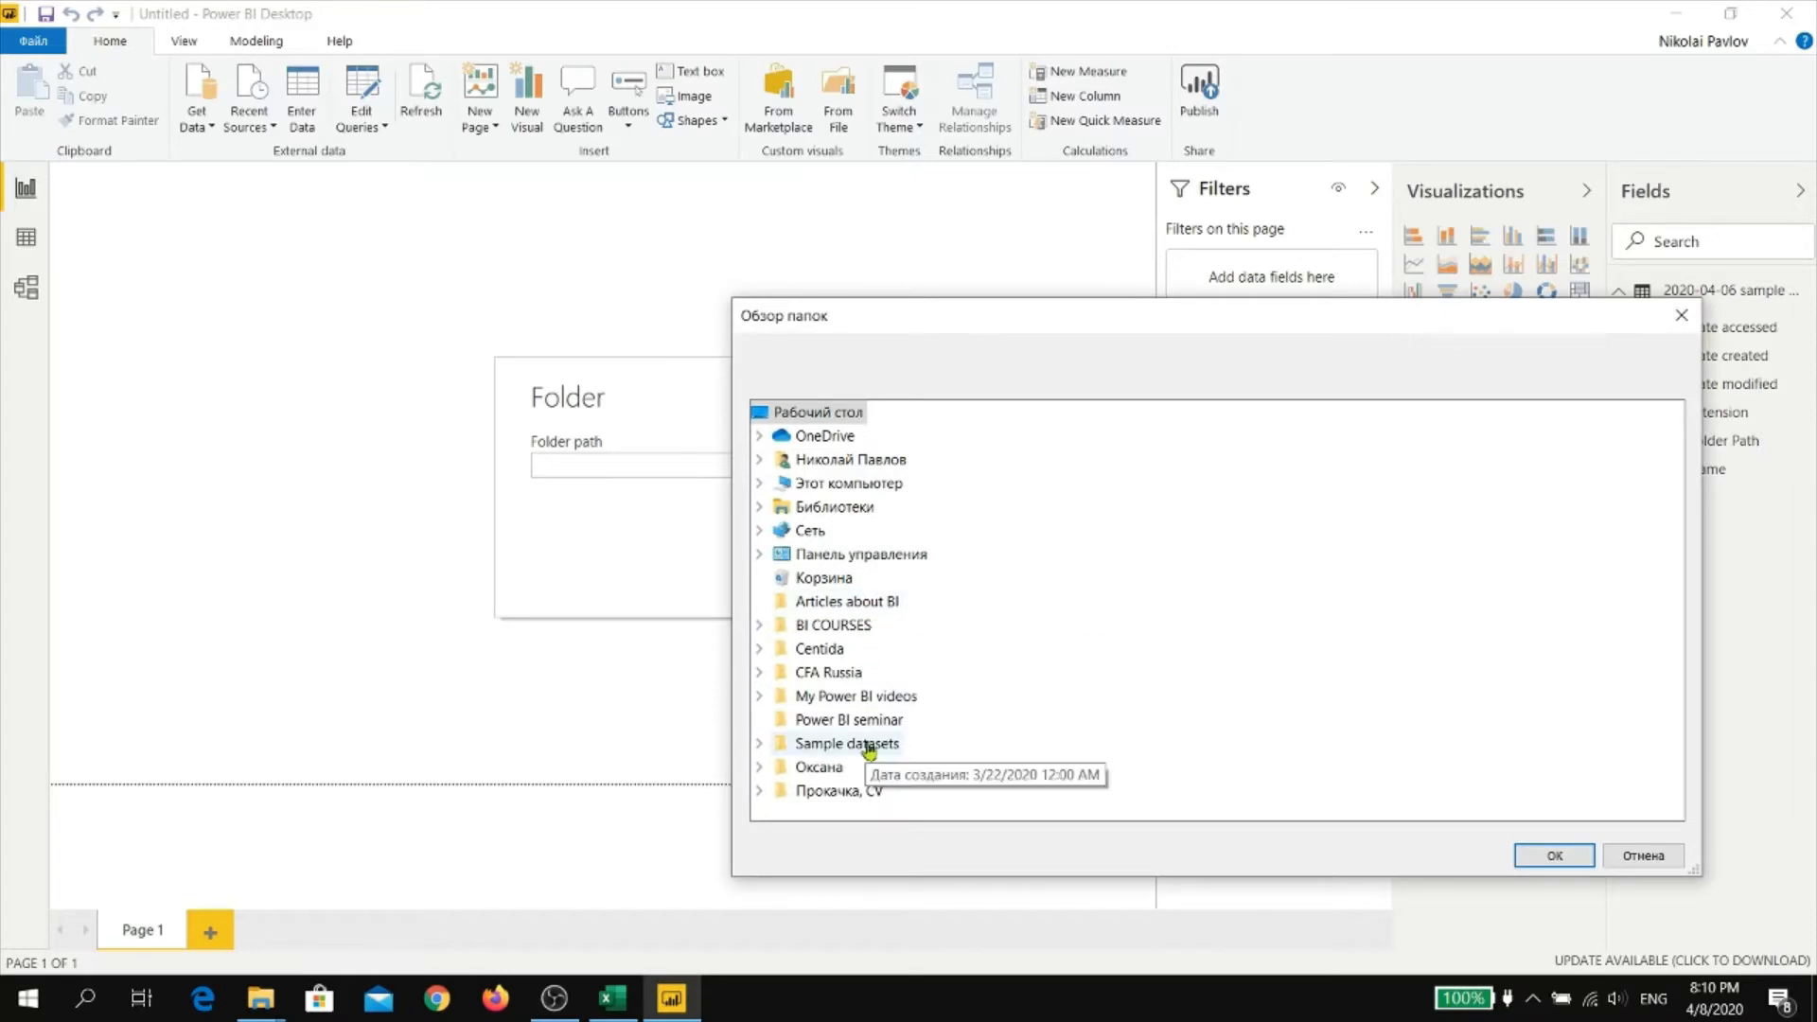
double_click(884, 696)
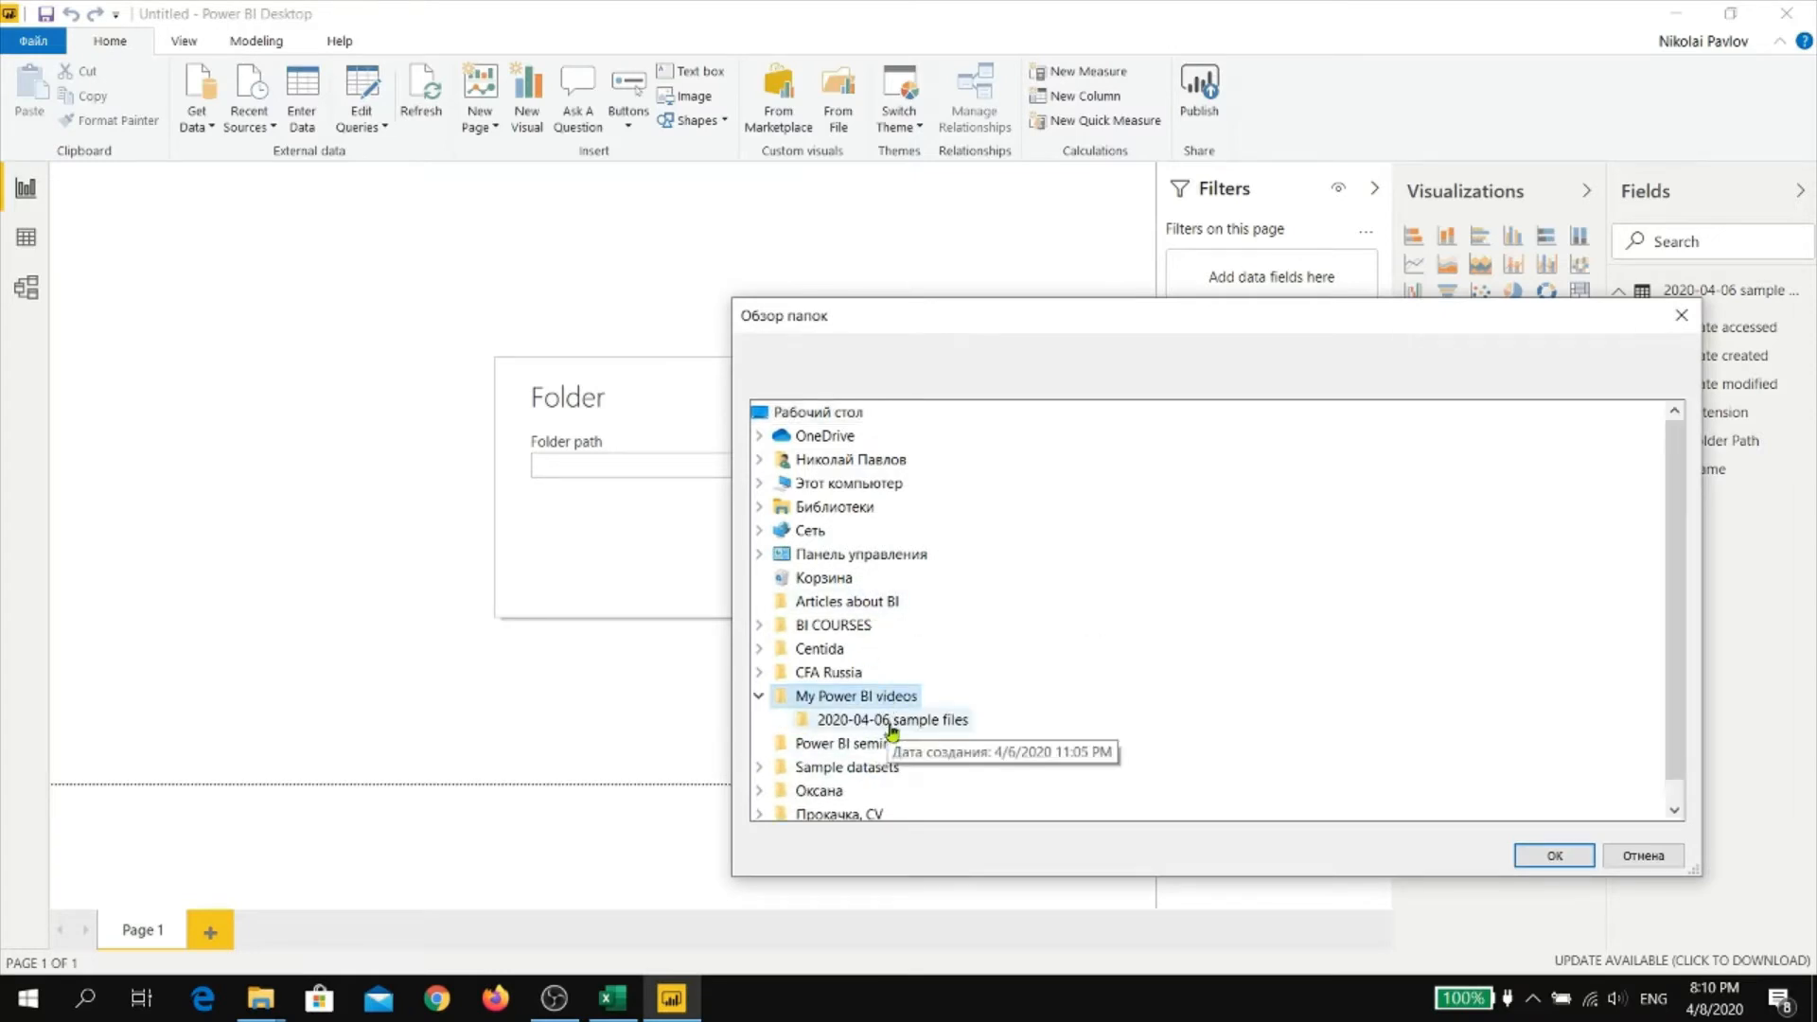
left_click(889, 721)
left_click(1554, 855)
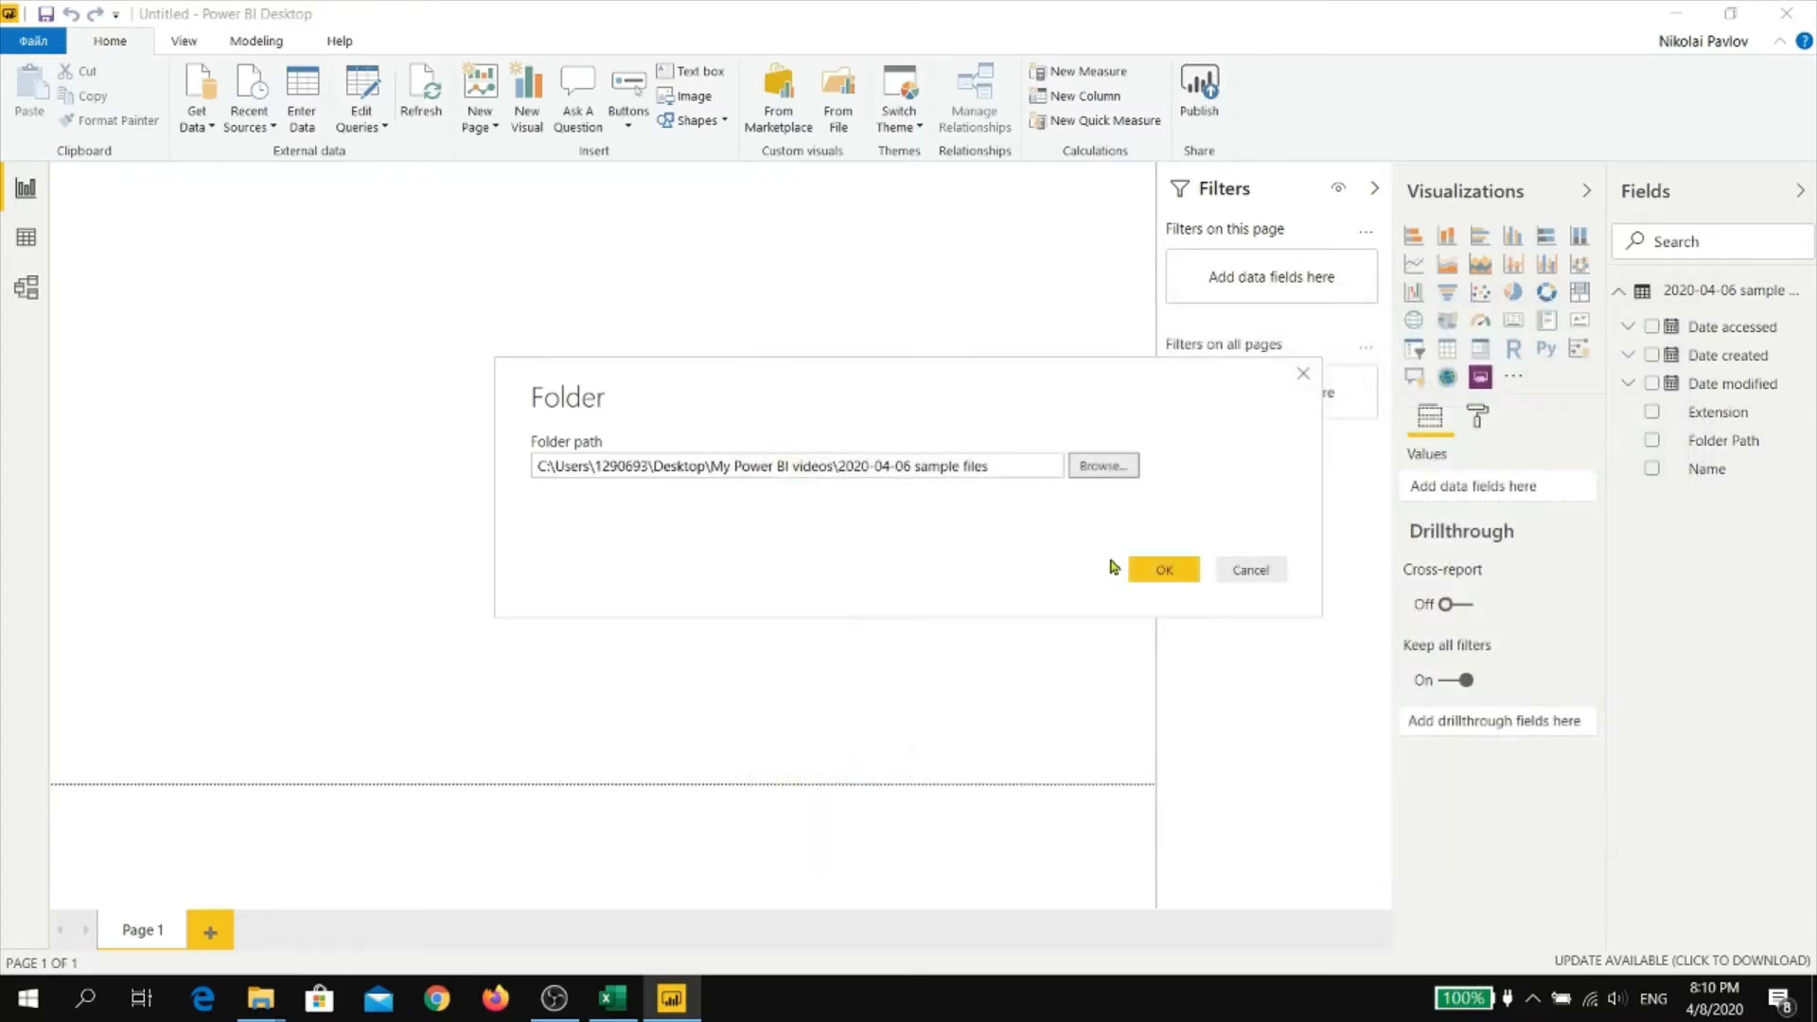
left_click(1165, 569)
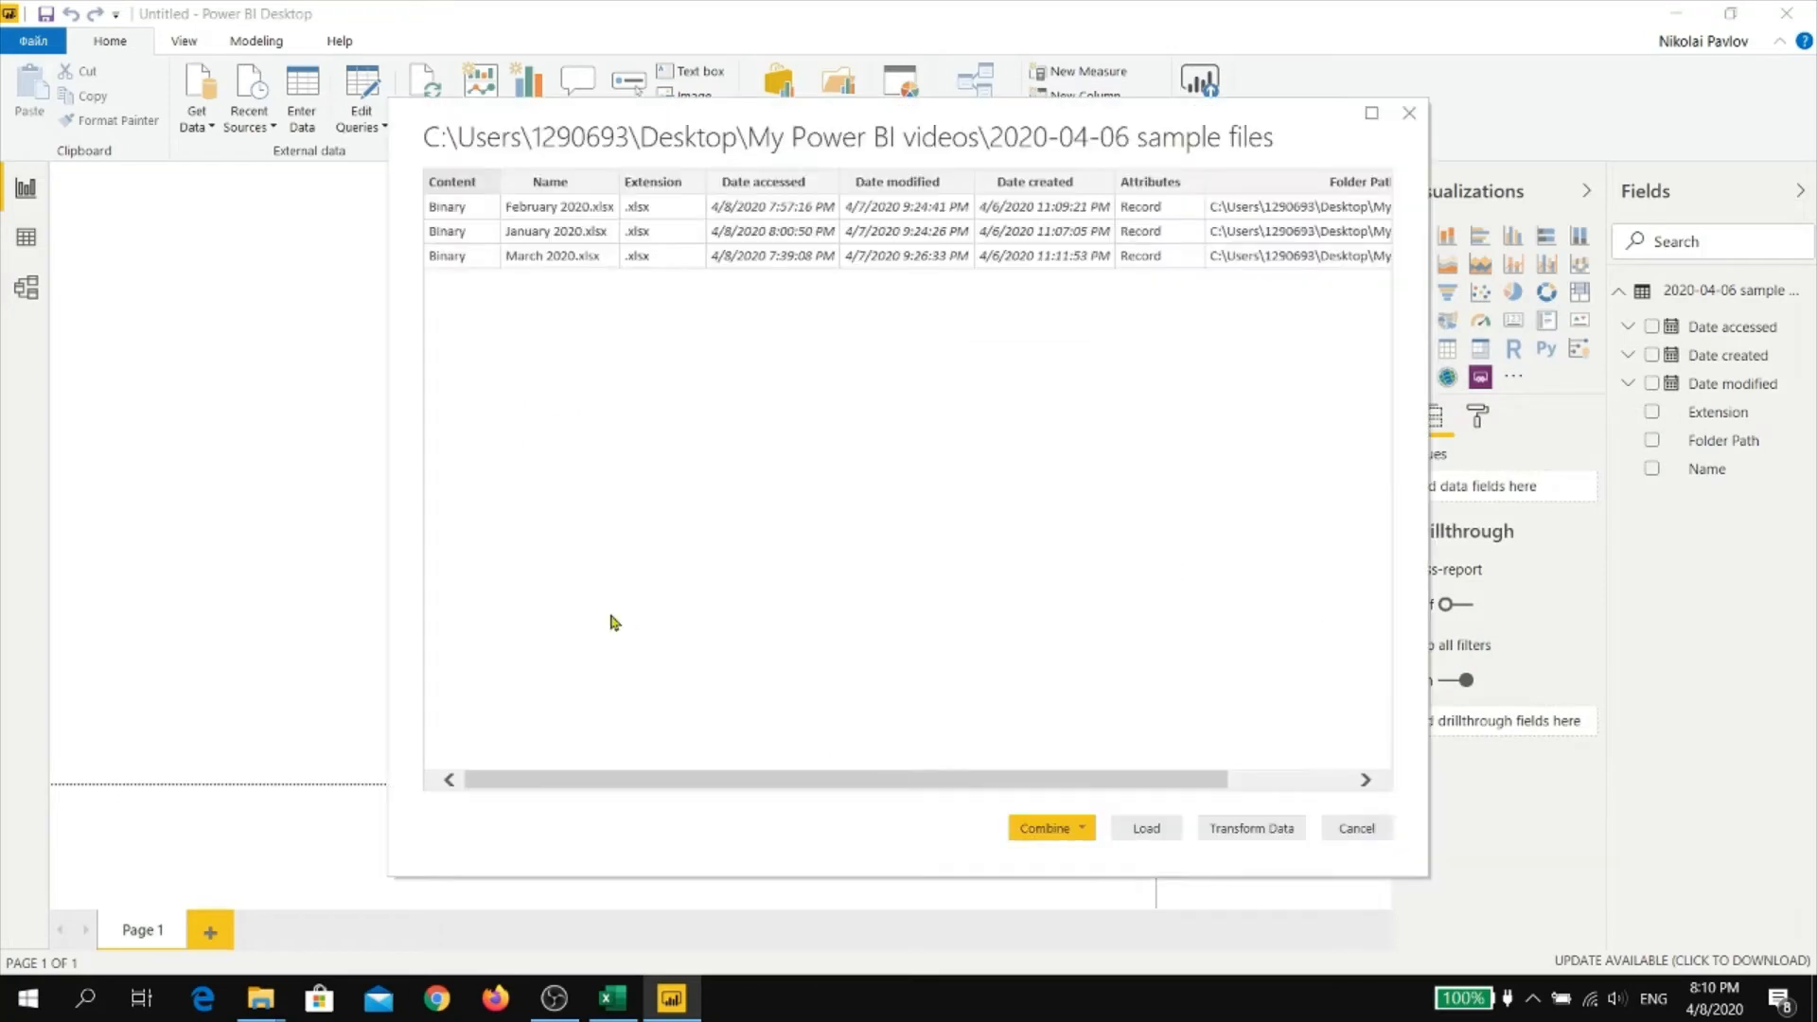
Look over the folder's file list preview and open it in Power Query Editor for transformation
mouse_move(897, 785)
left_mouse_down()
mouse_move(1037, 785)
mouse_move(876, 784)
left_mouse_up()
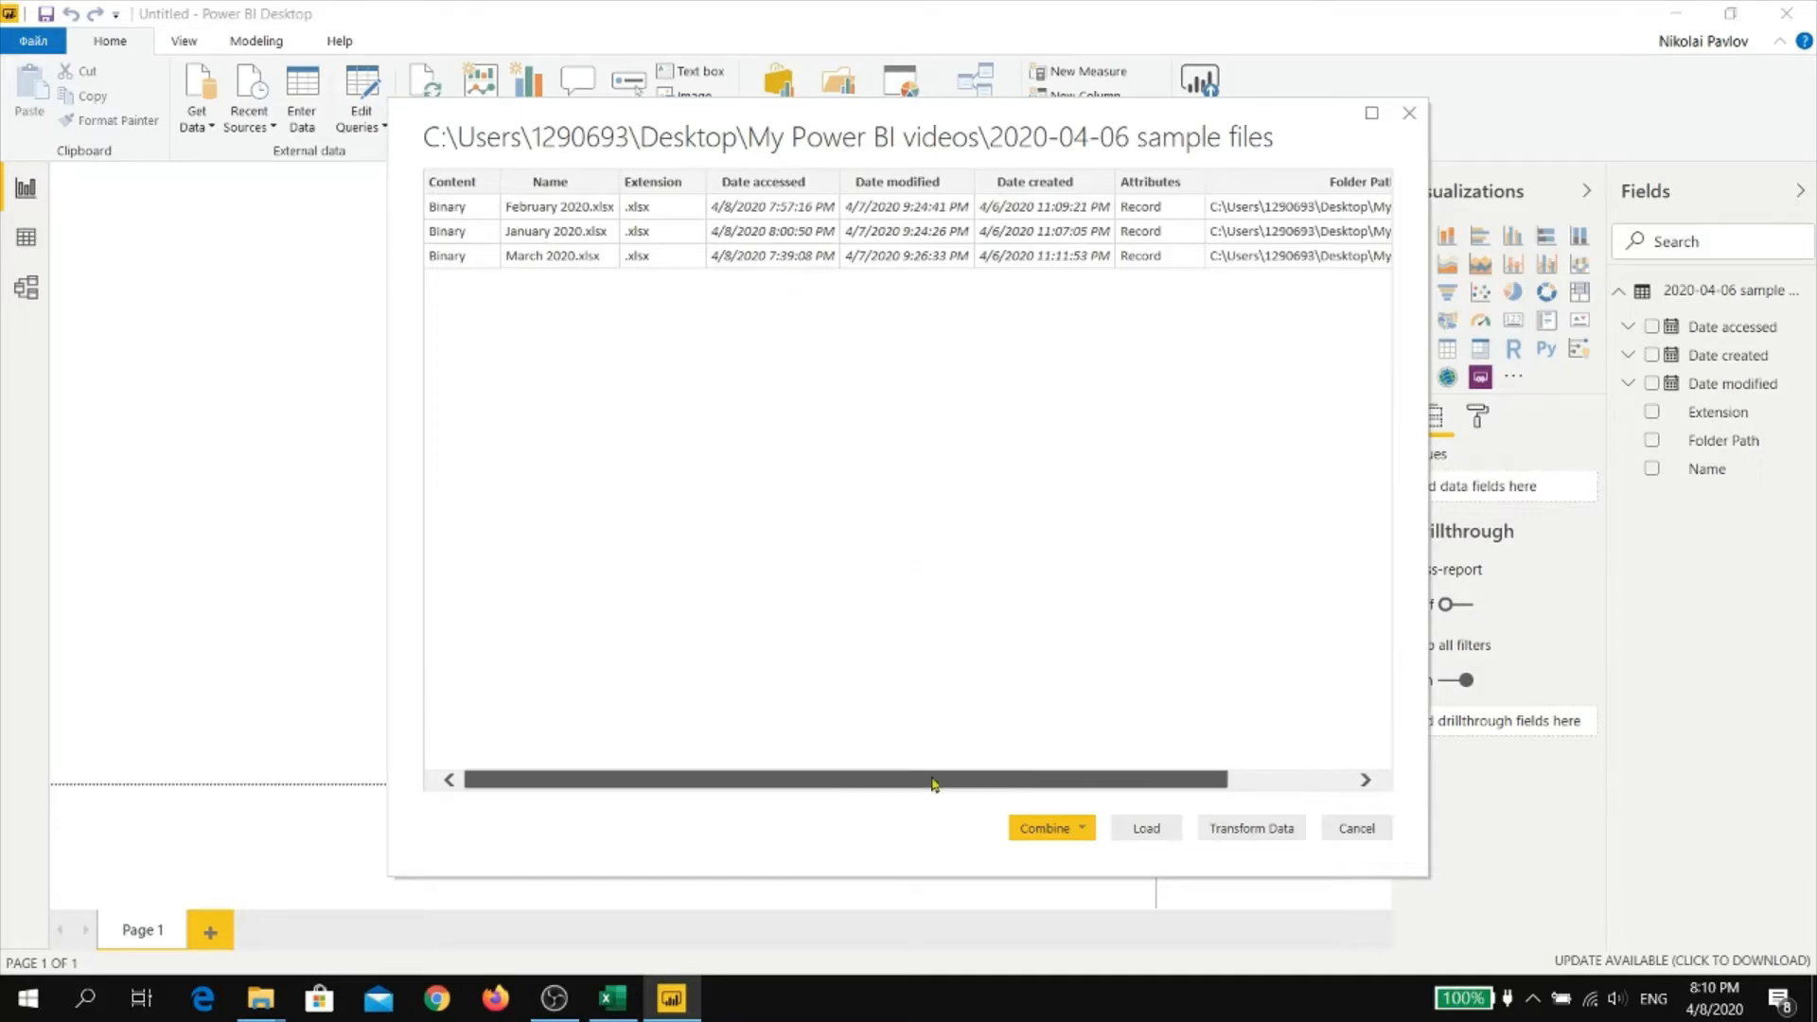
left_click_drag(932, 782, 1104, 783)
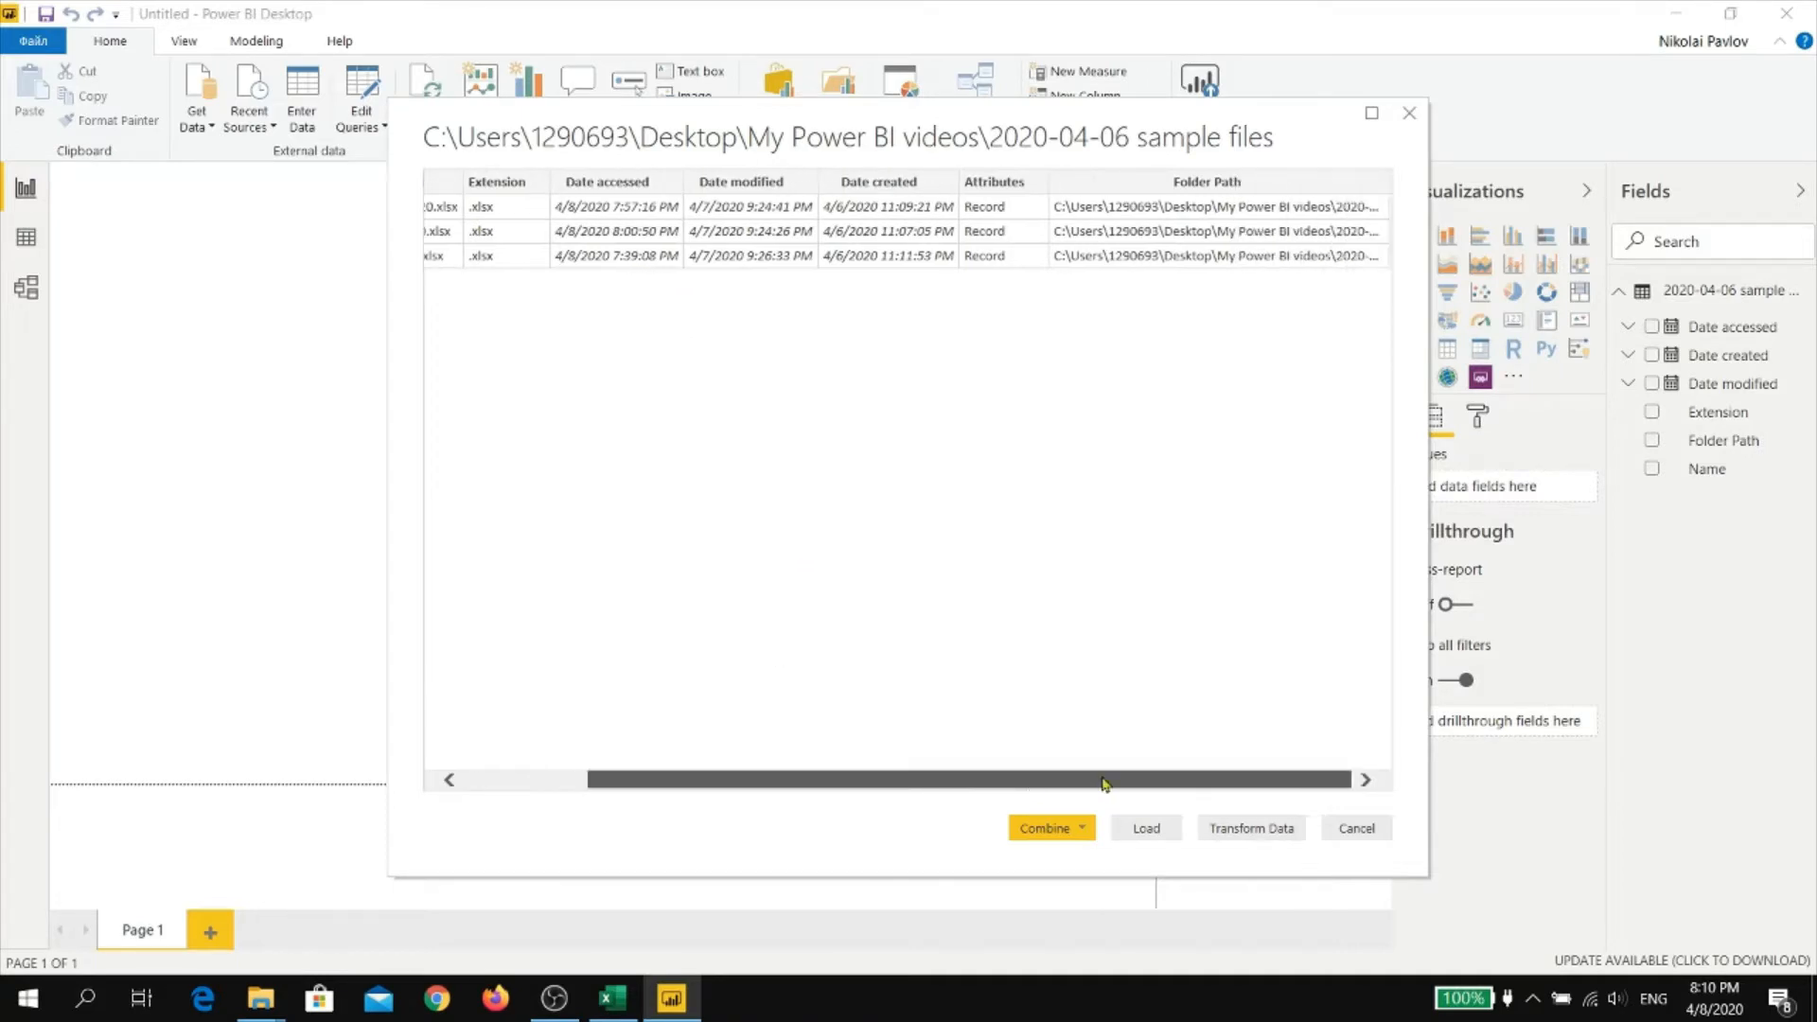
left_click(1258, 830)
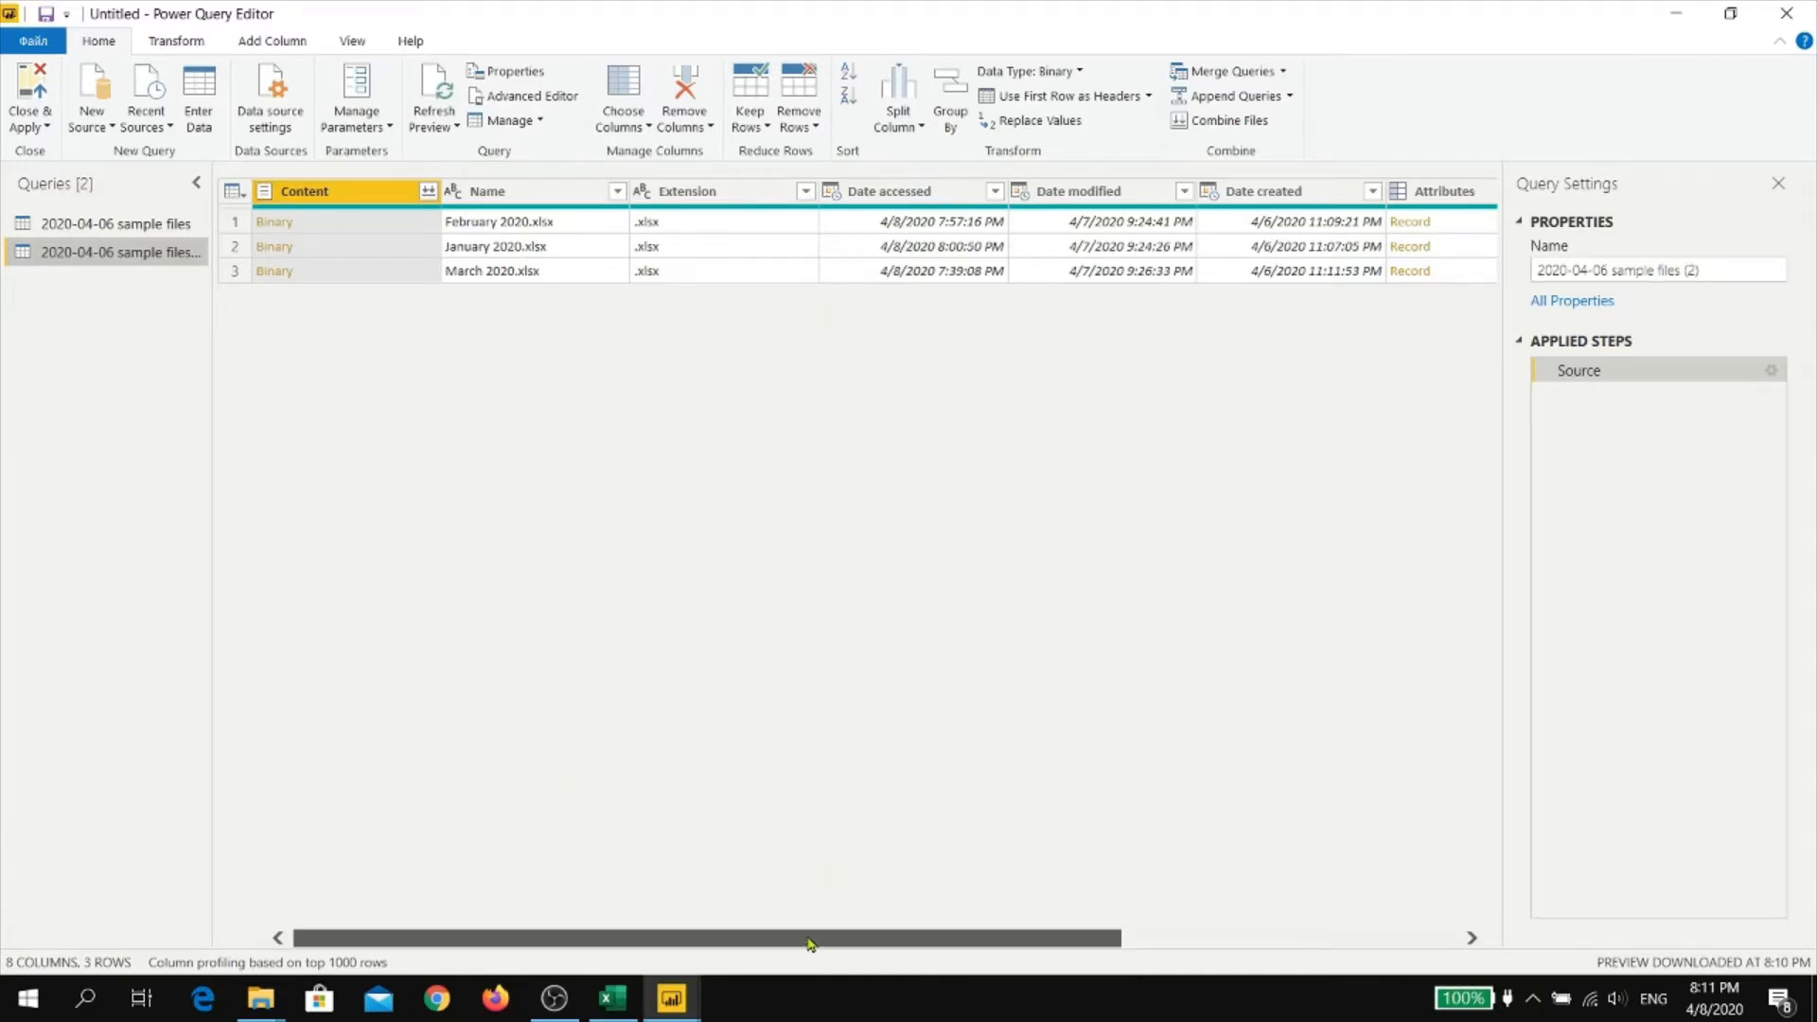
Remove every column except Content from the new folder query
mouse_move(811, 938)
left_mouse_down()
mouse_move(1245, 925)
mouse_move(807, 922)
left_mouse_up()
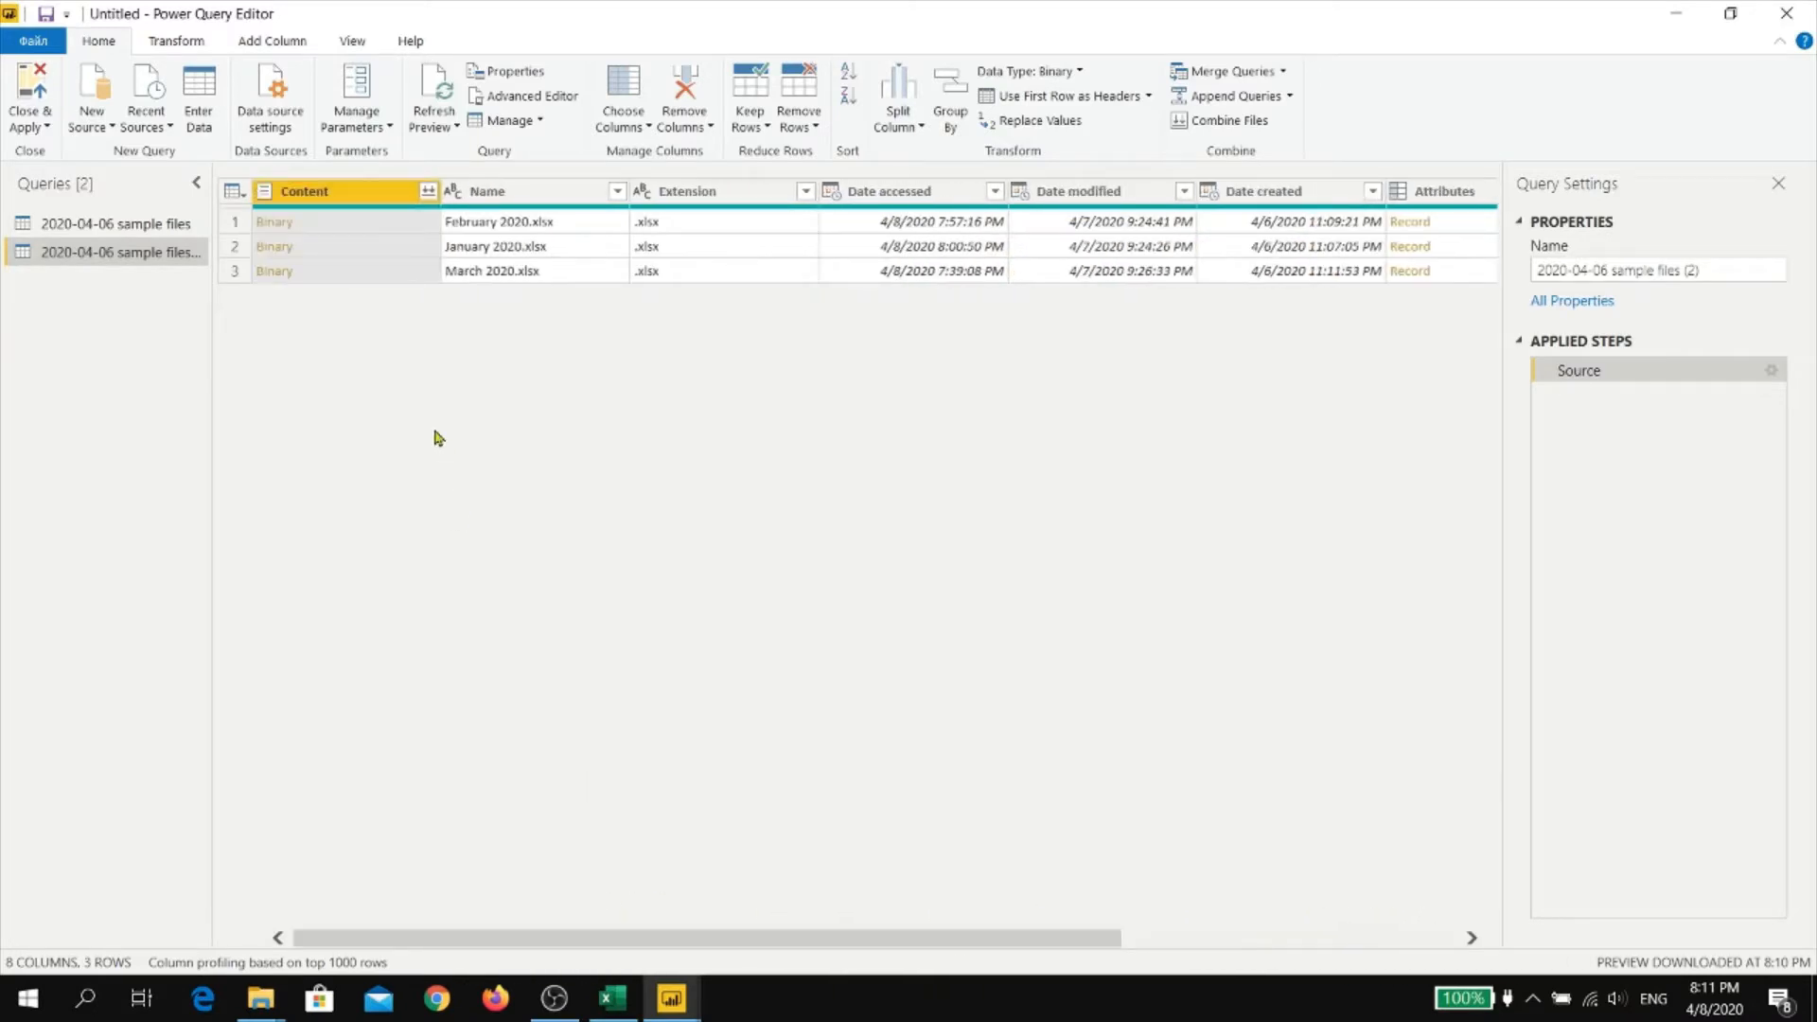
right_click(367, 197)
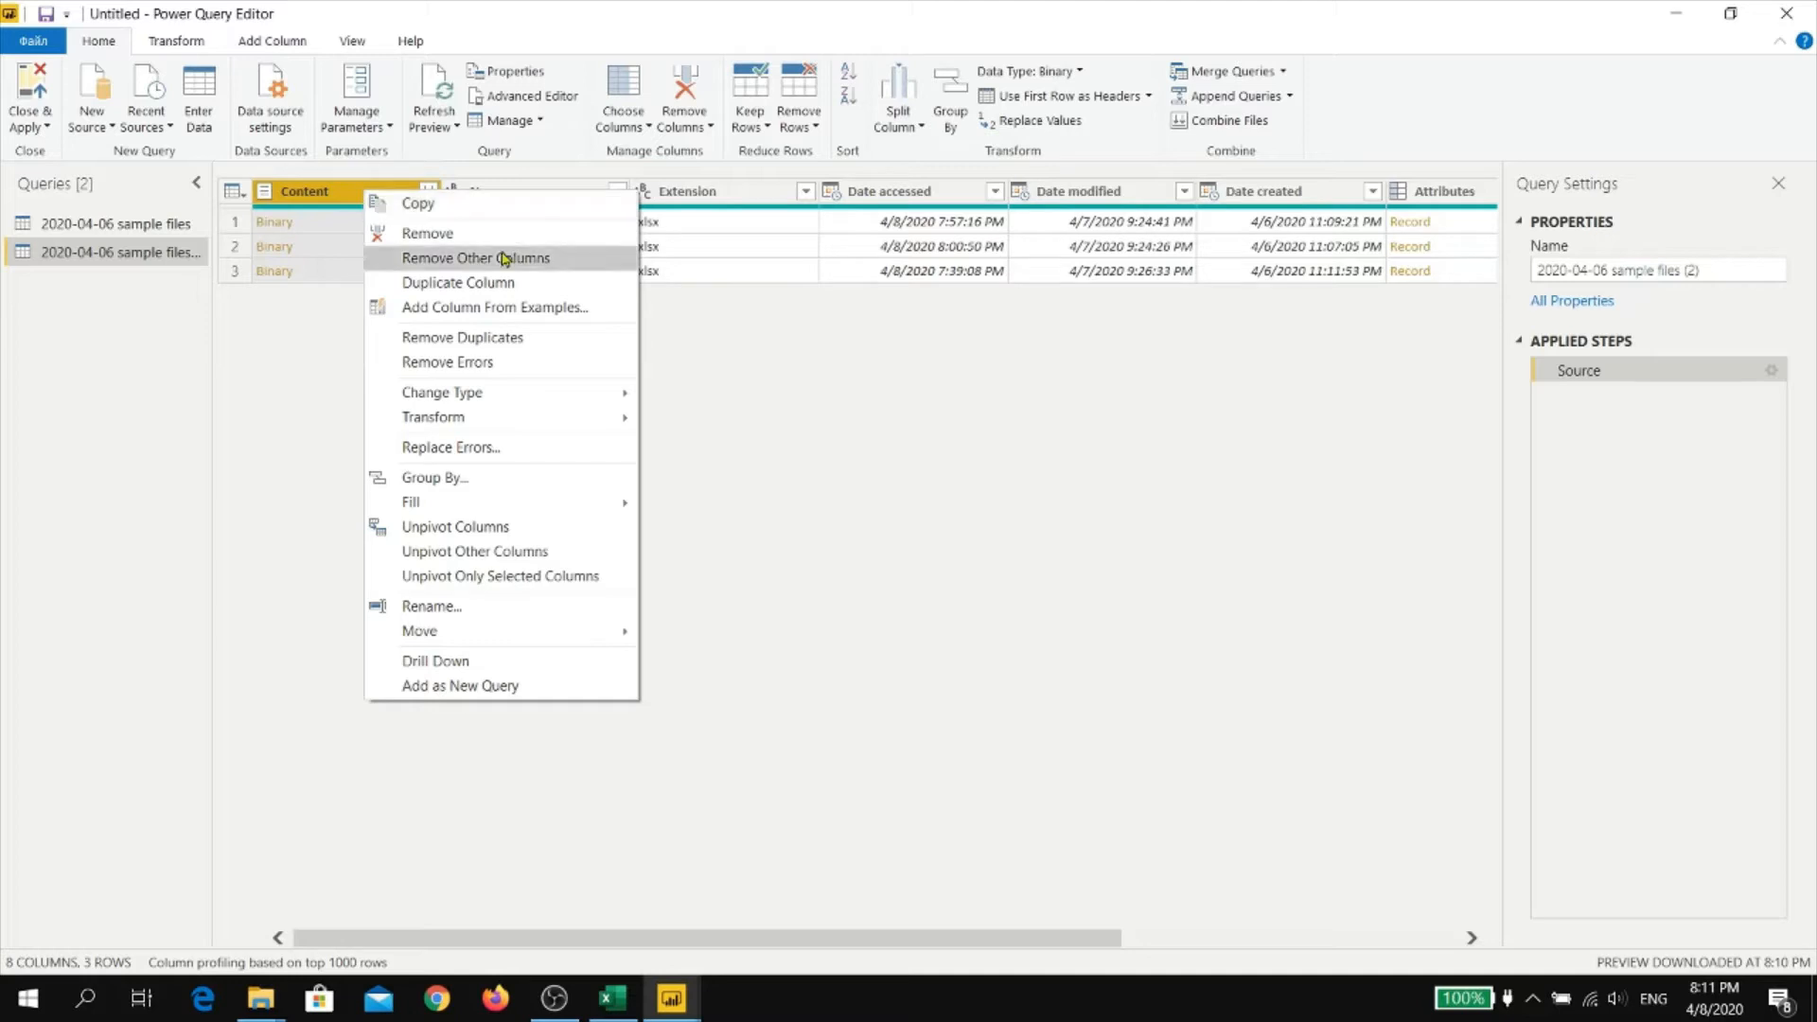
left_click(504, 258)
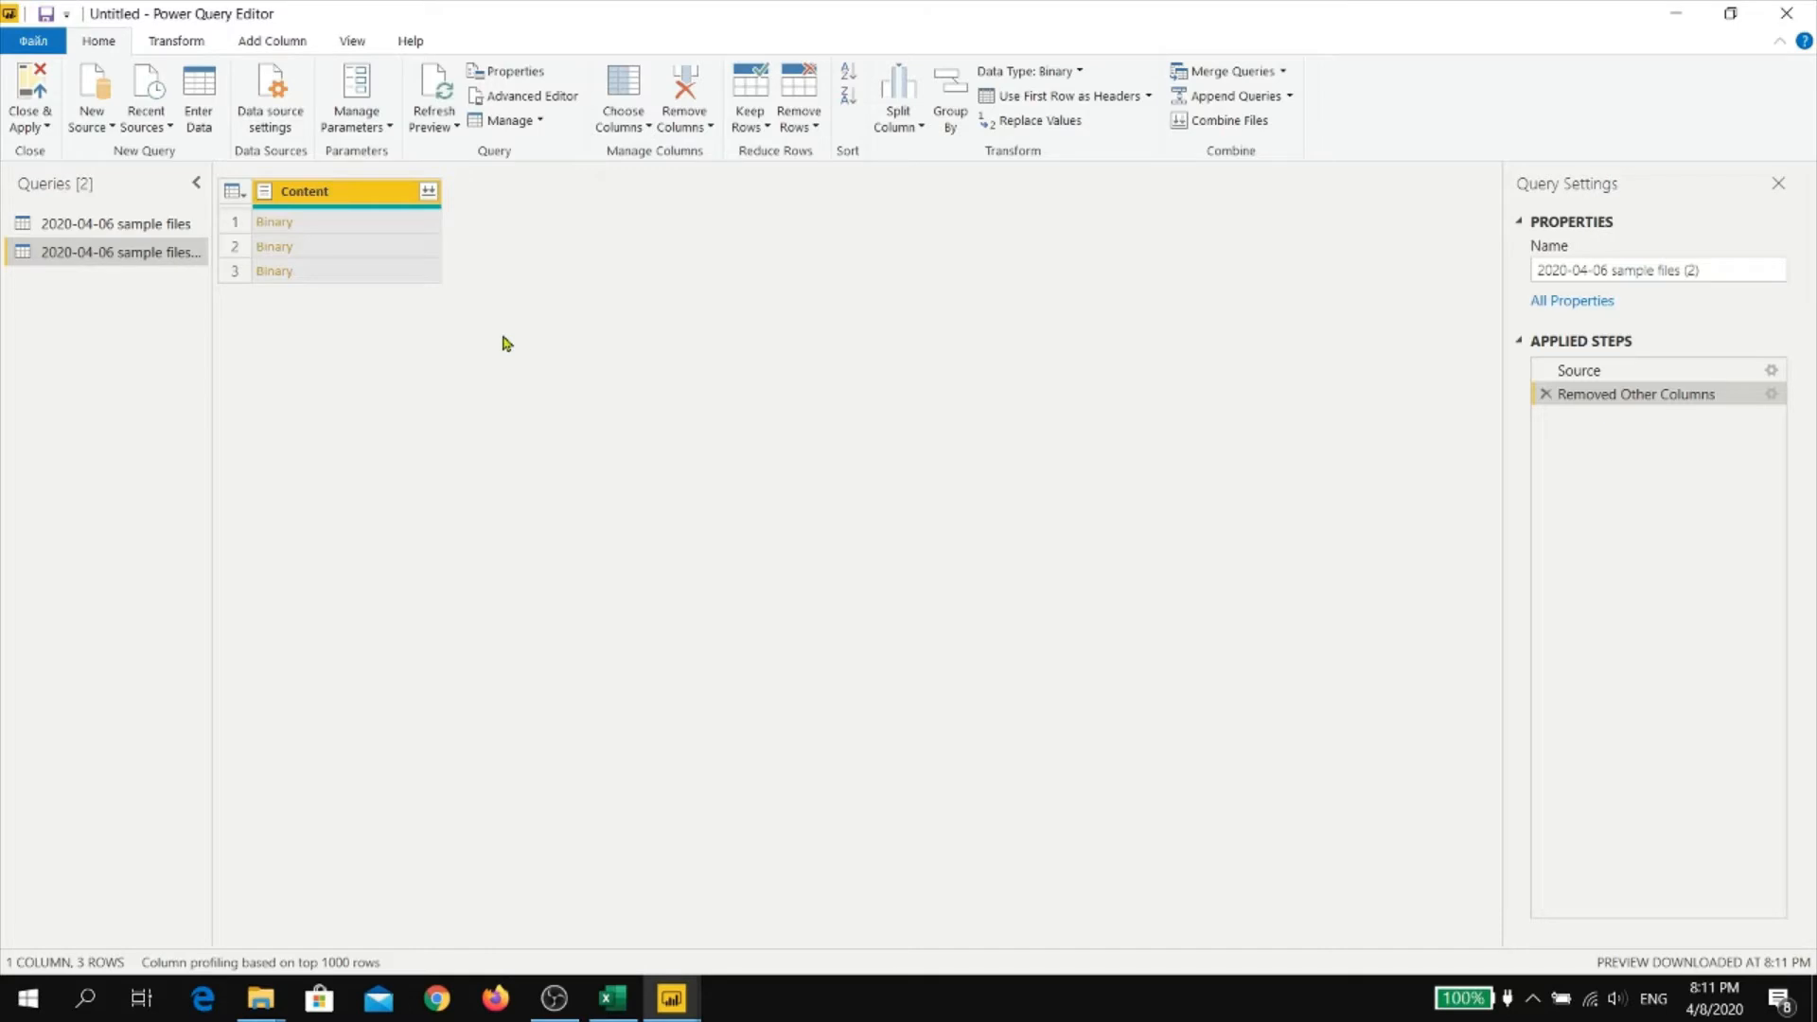
Start a custom column in the folder query and name it ExcelFilesData
left_click(272, 41)
left_click(107, 99)
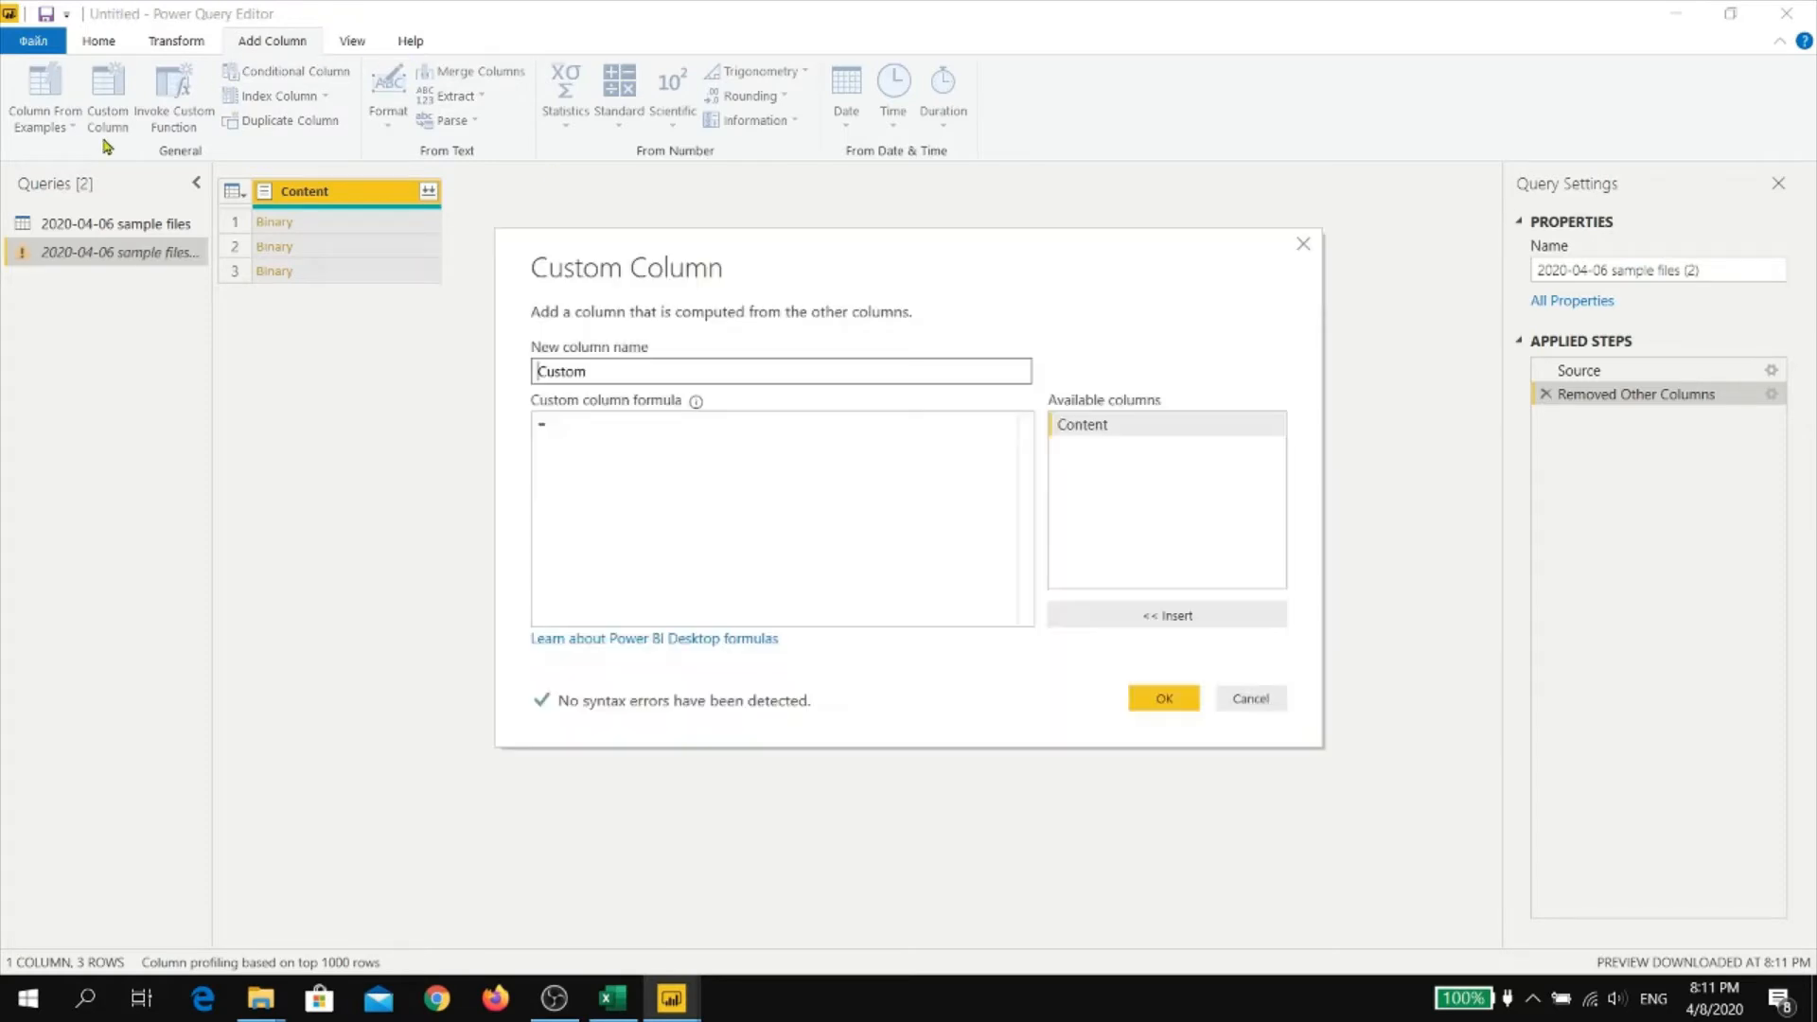
double_click(637, 373)
type("ExcelFilesData")
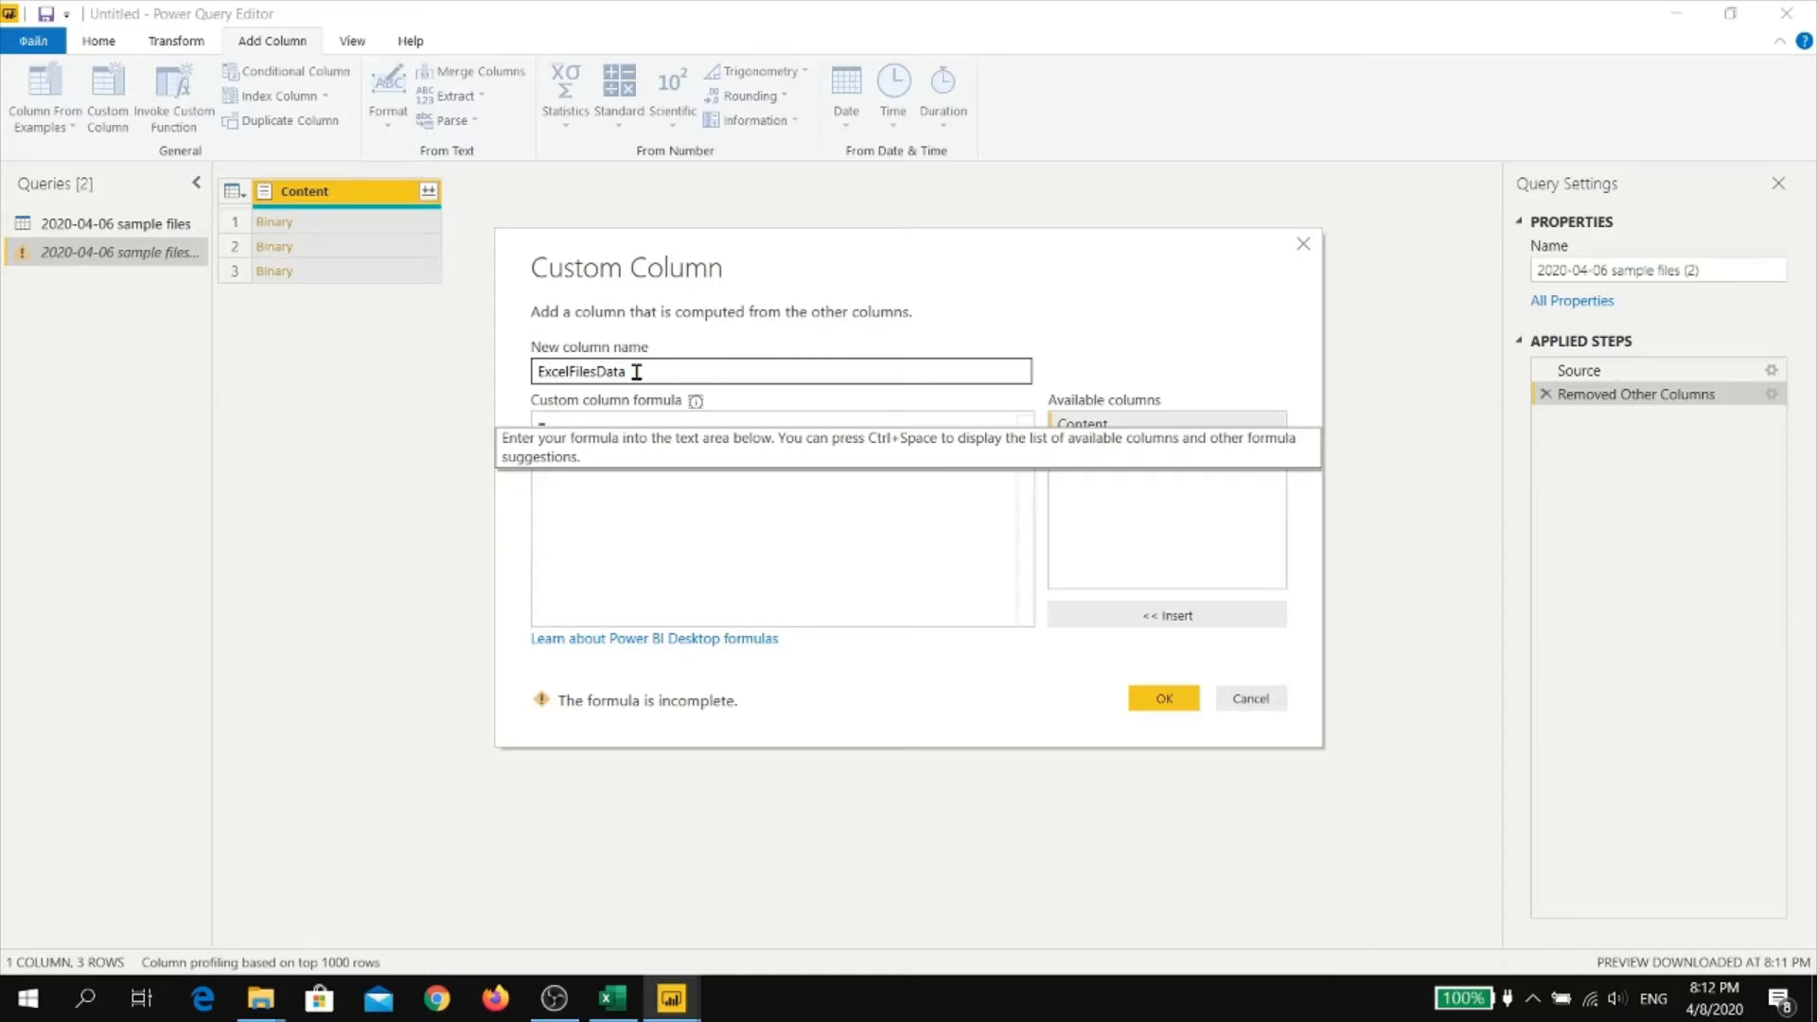
Set the ExcelFilesData column's formula to Excel.Workbook([Content]) and create the column
left_click(651, 504)
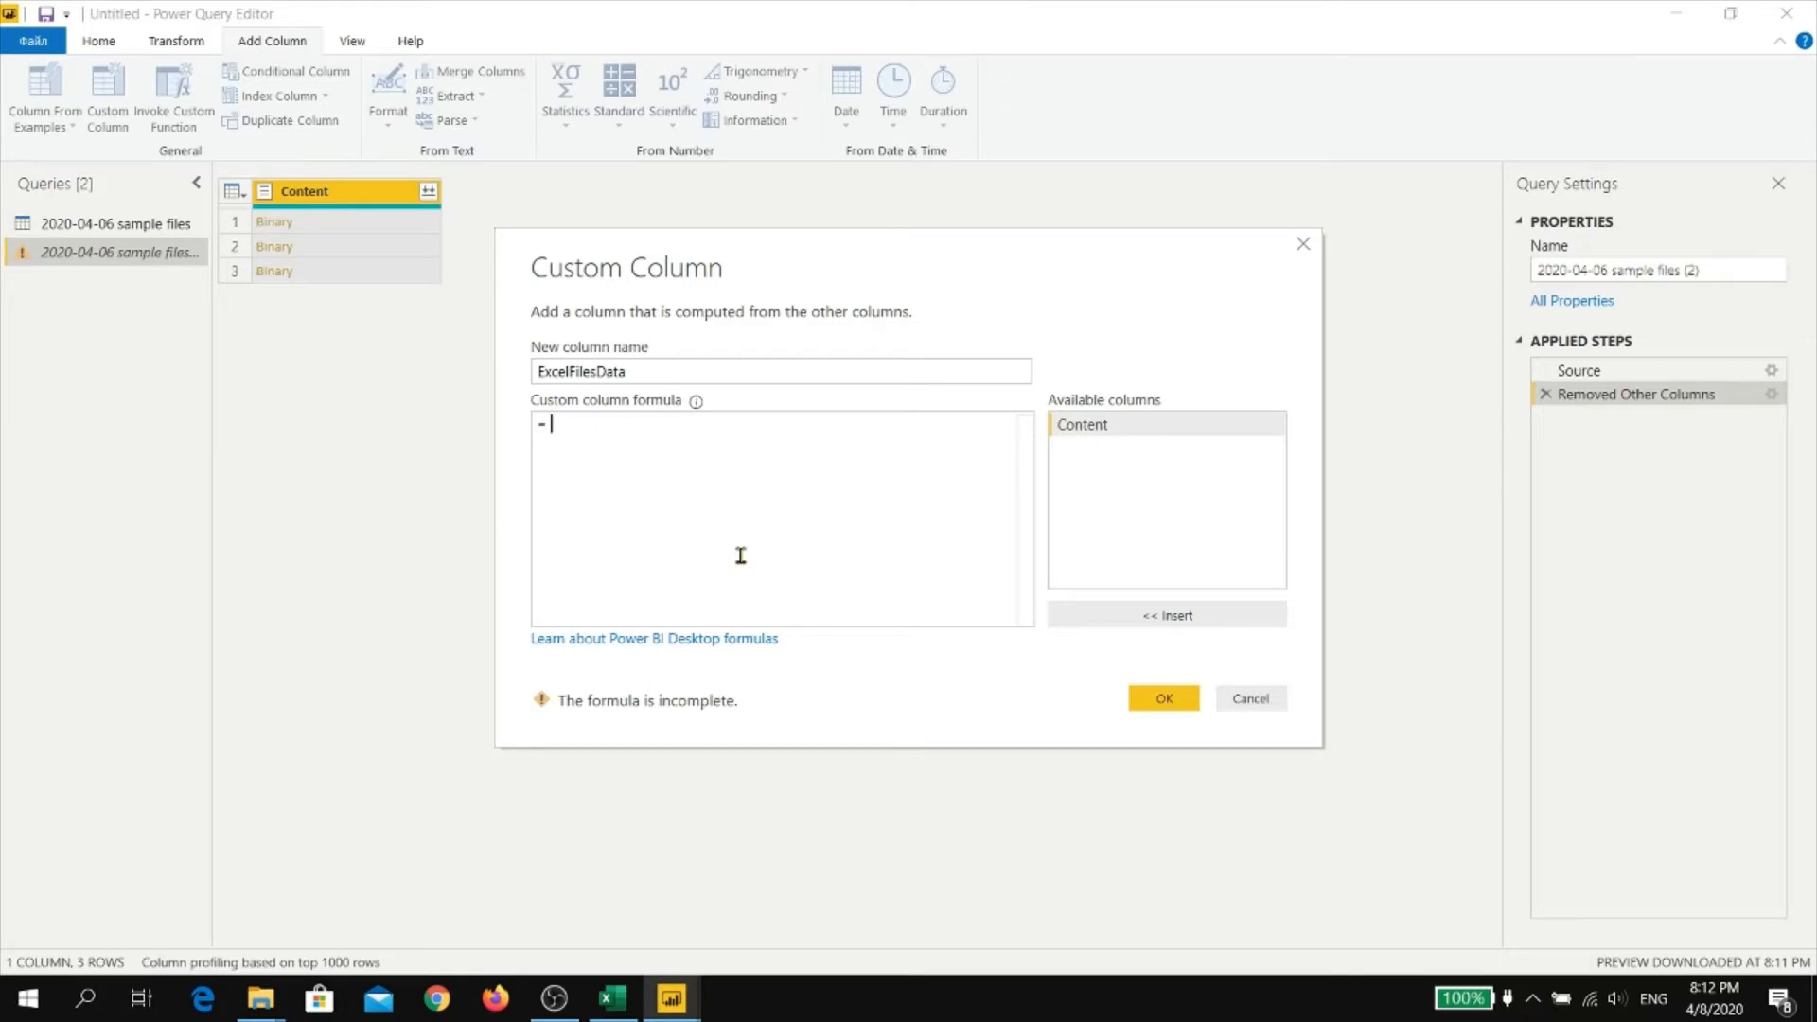
type("E")
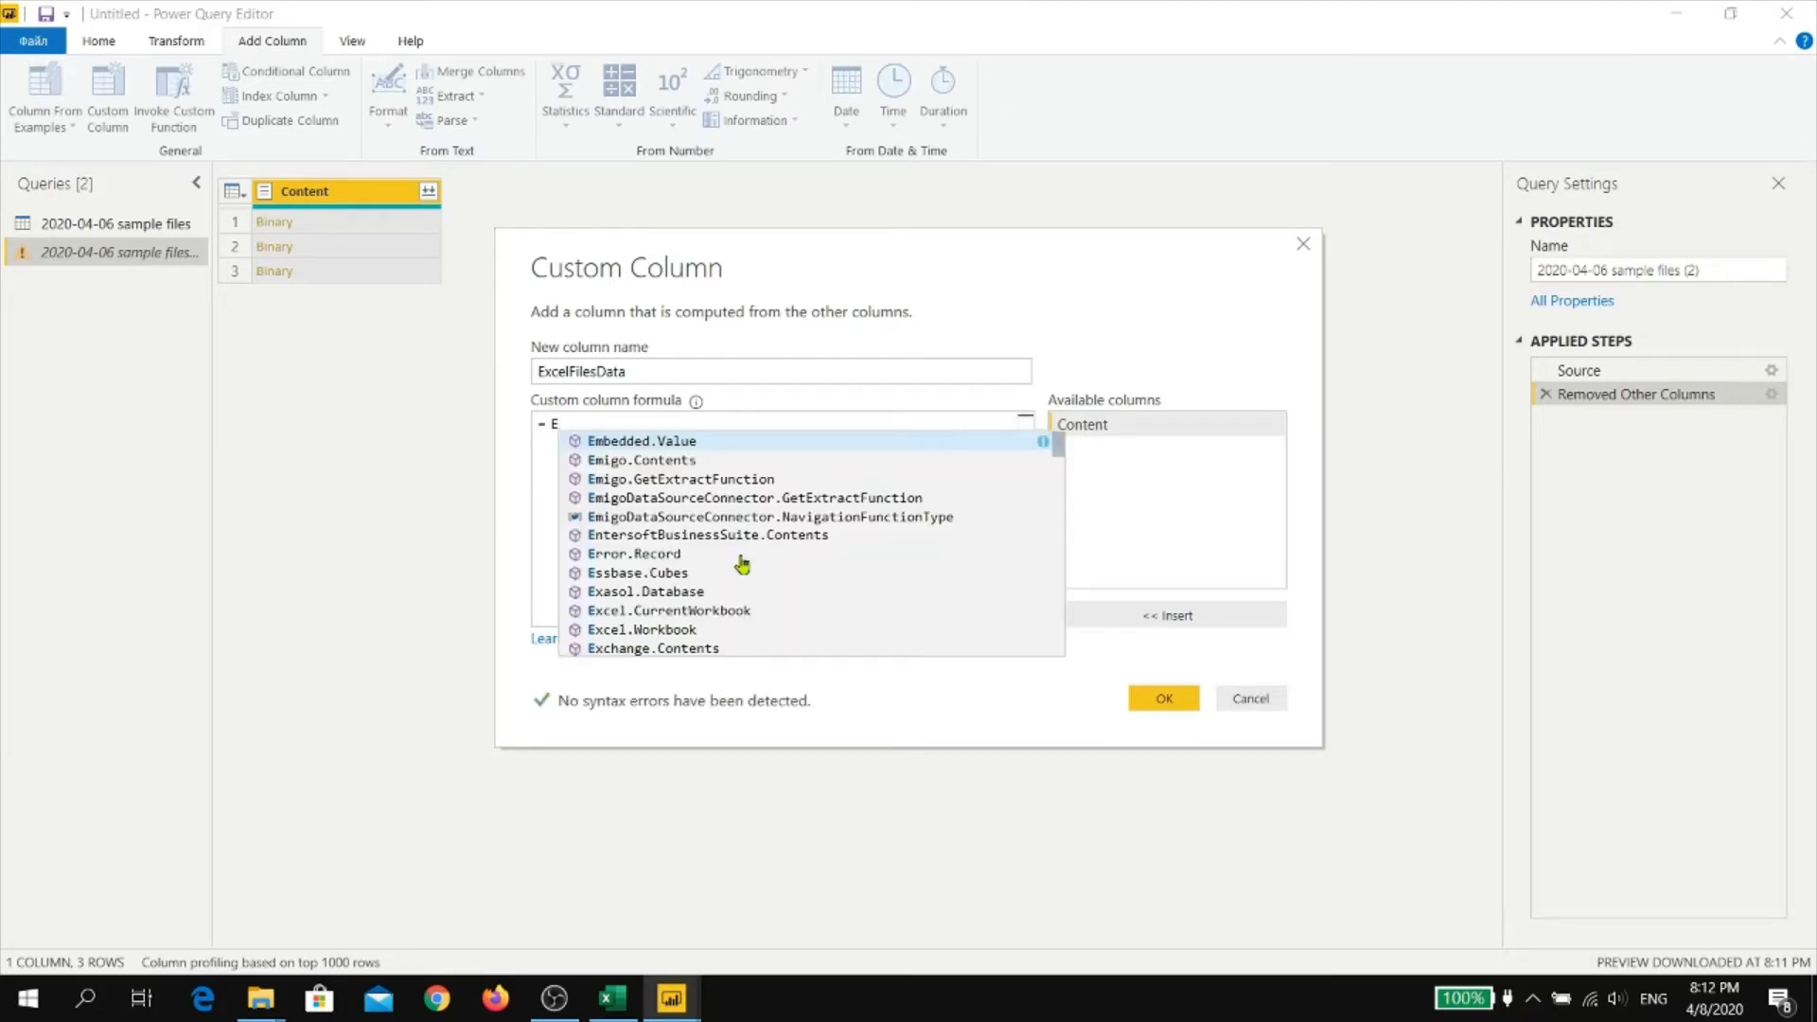
type("xcel.Wor")
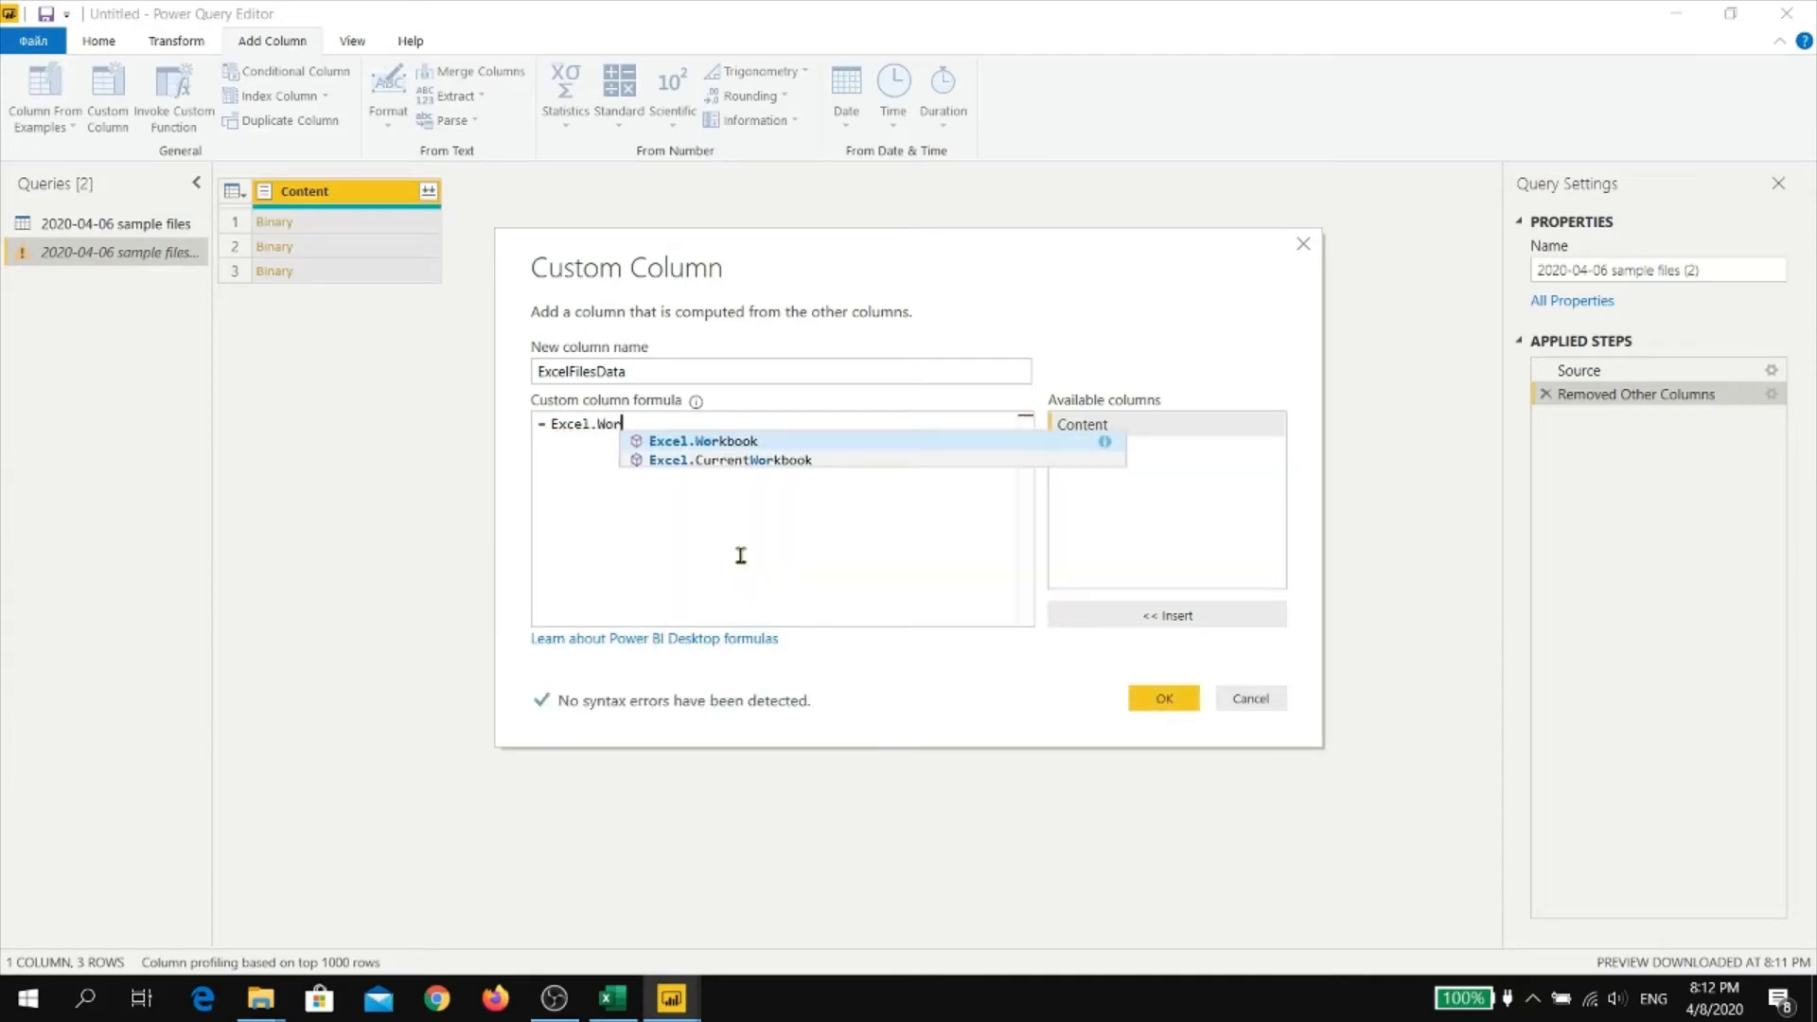
type("kbook")
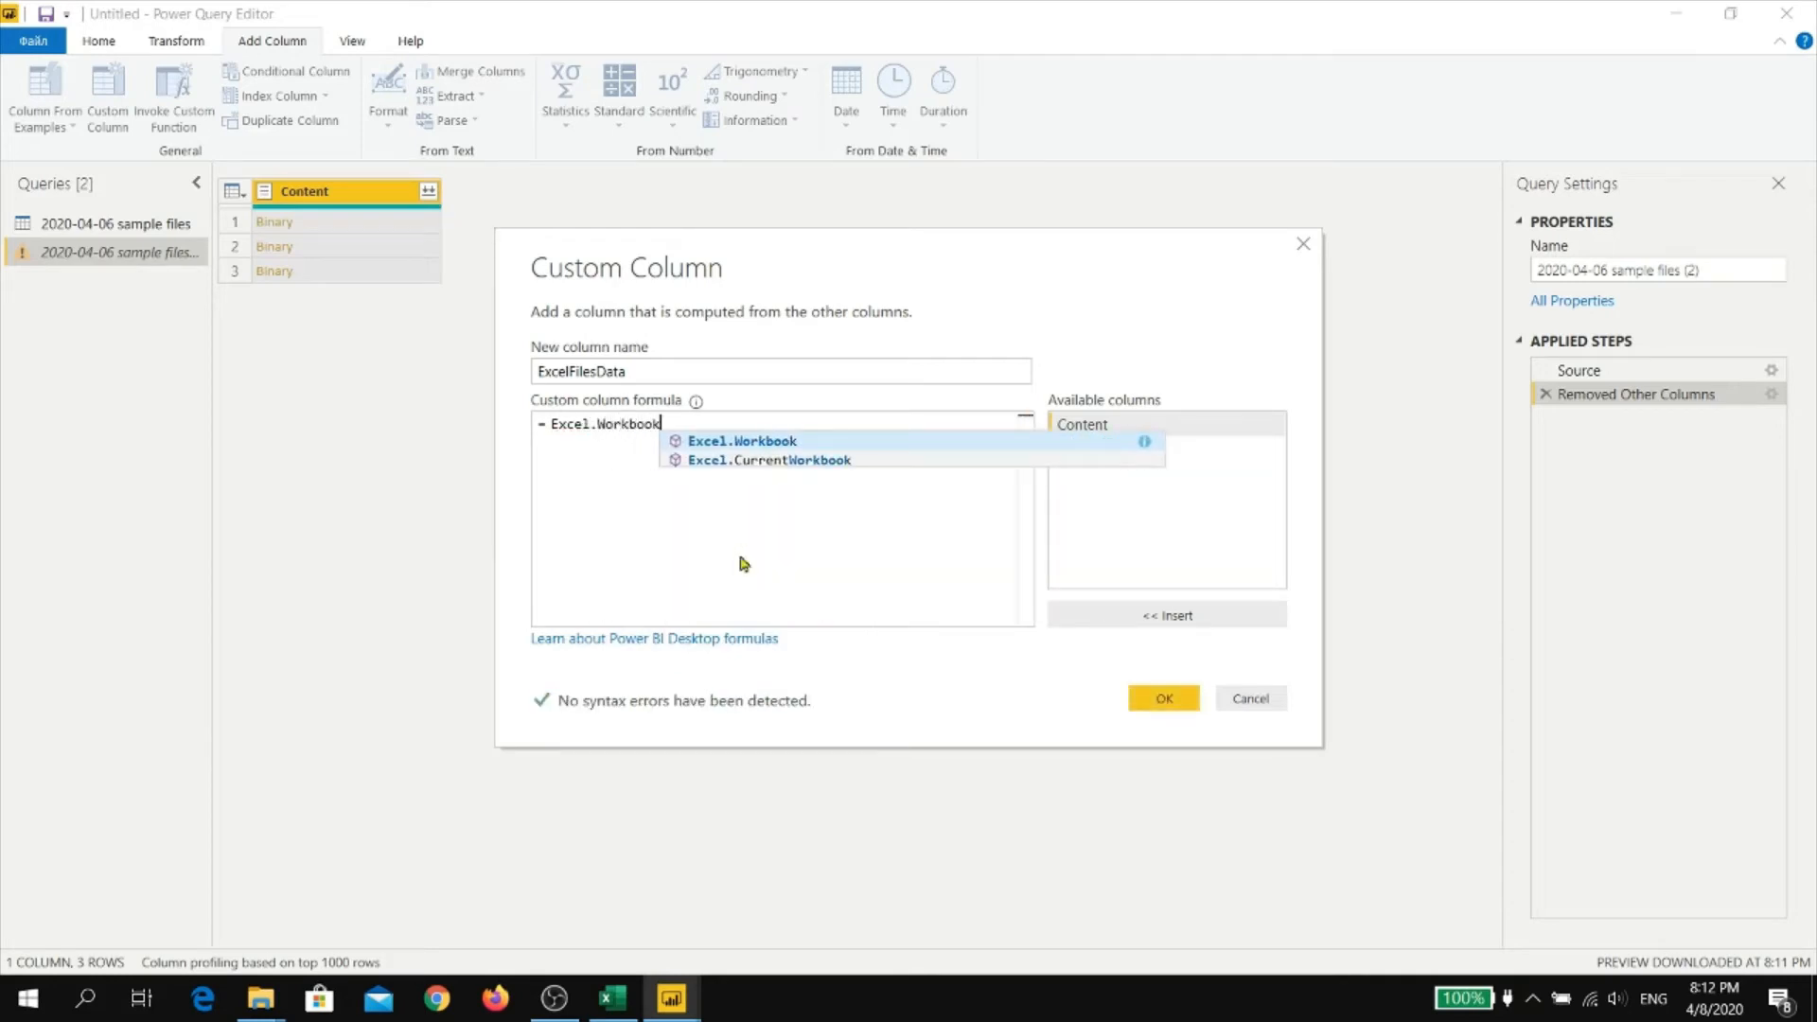
type("(")
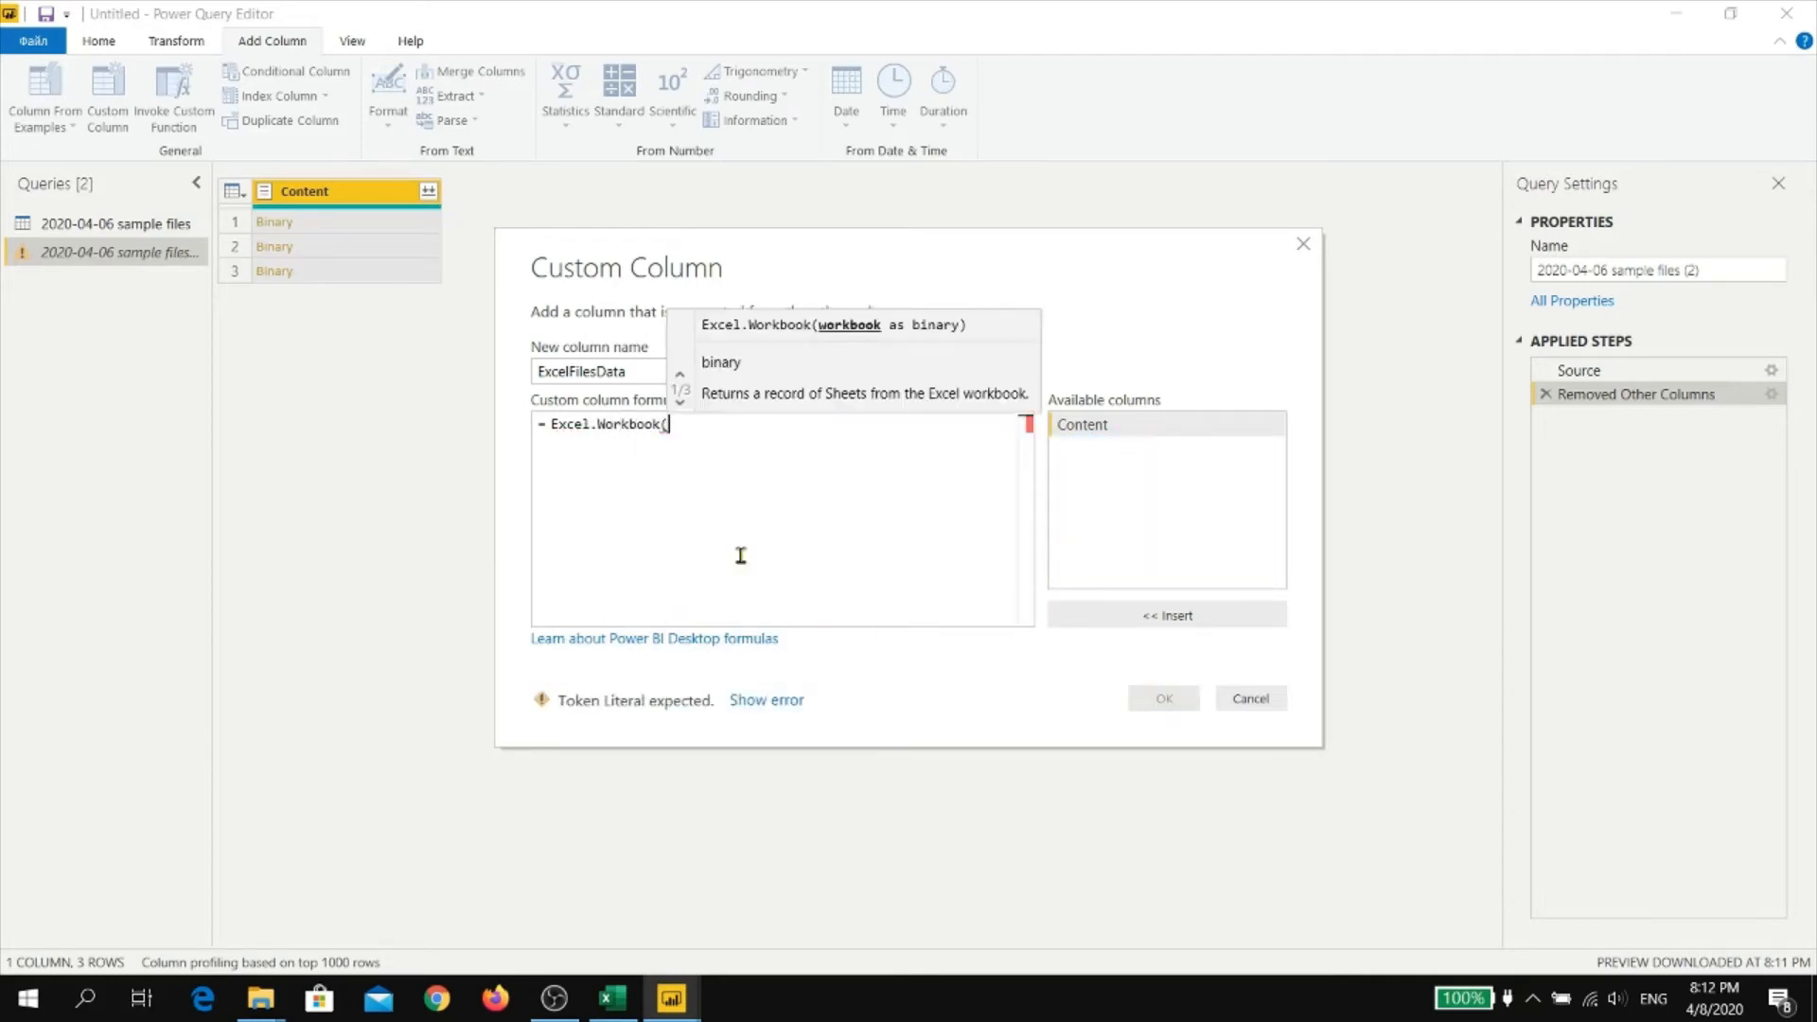
double_click(1145, 430)
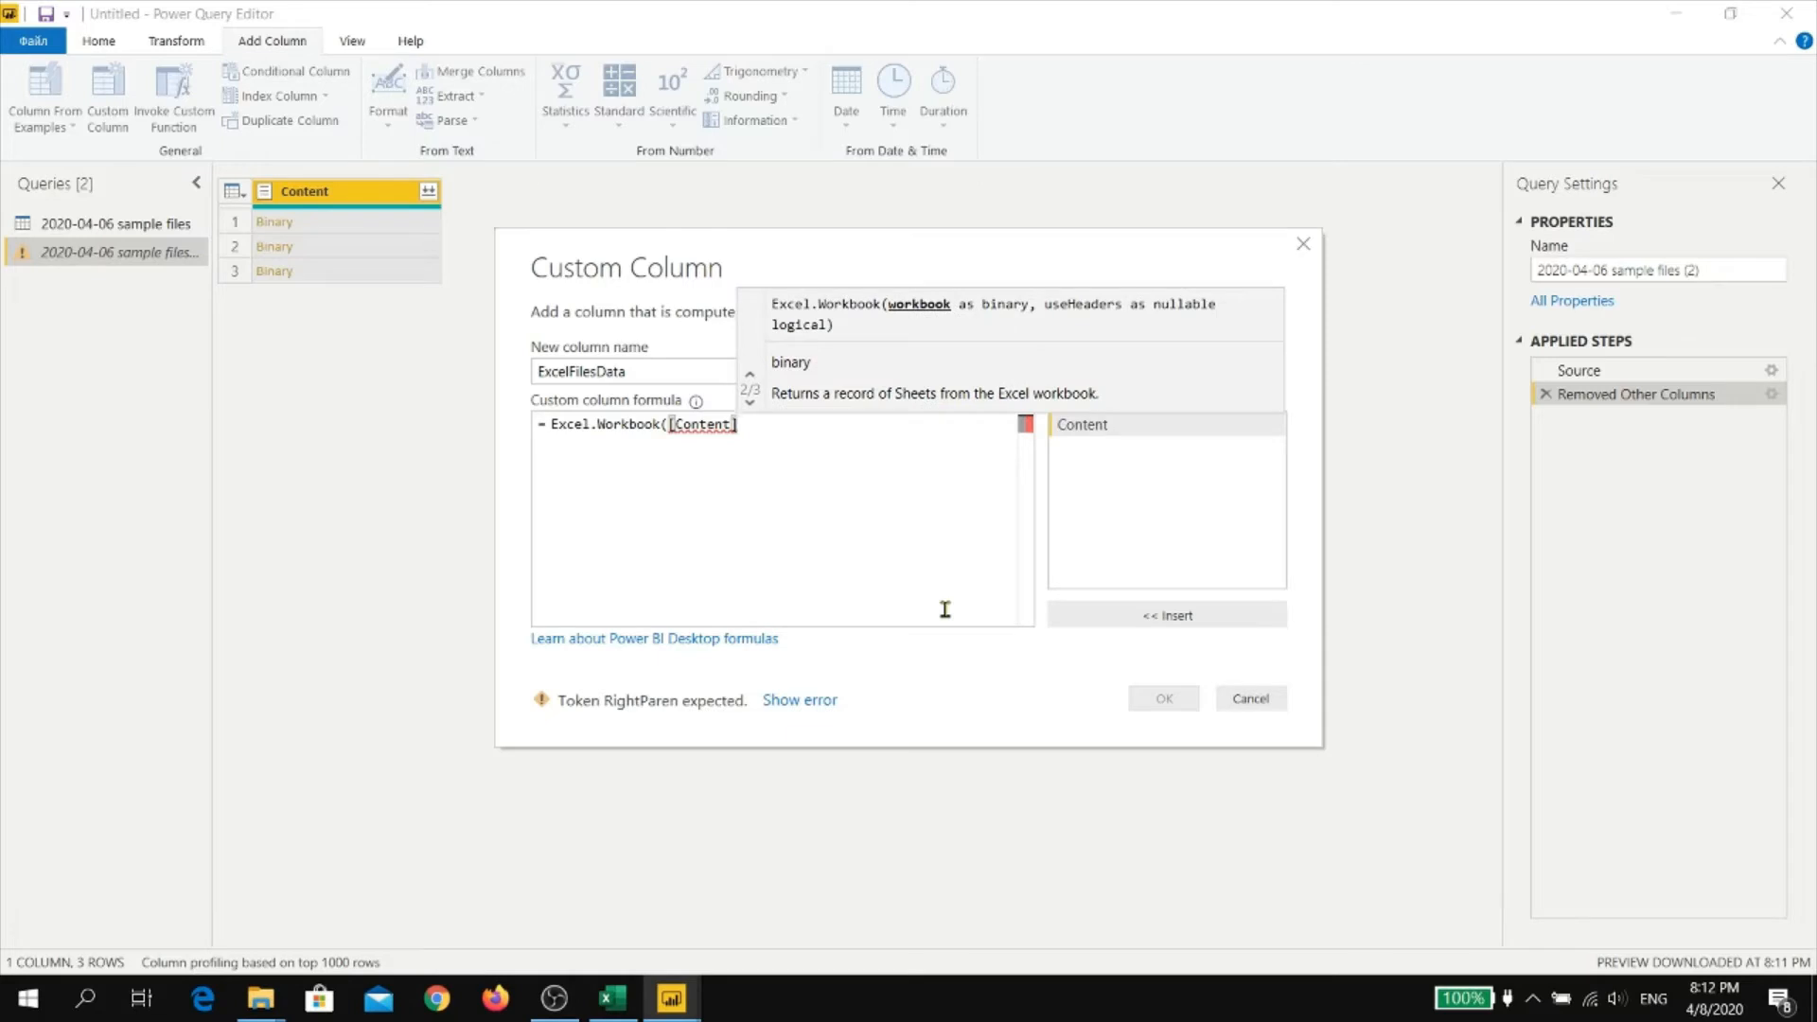
type(")")
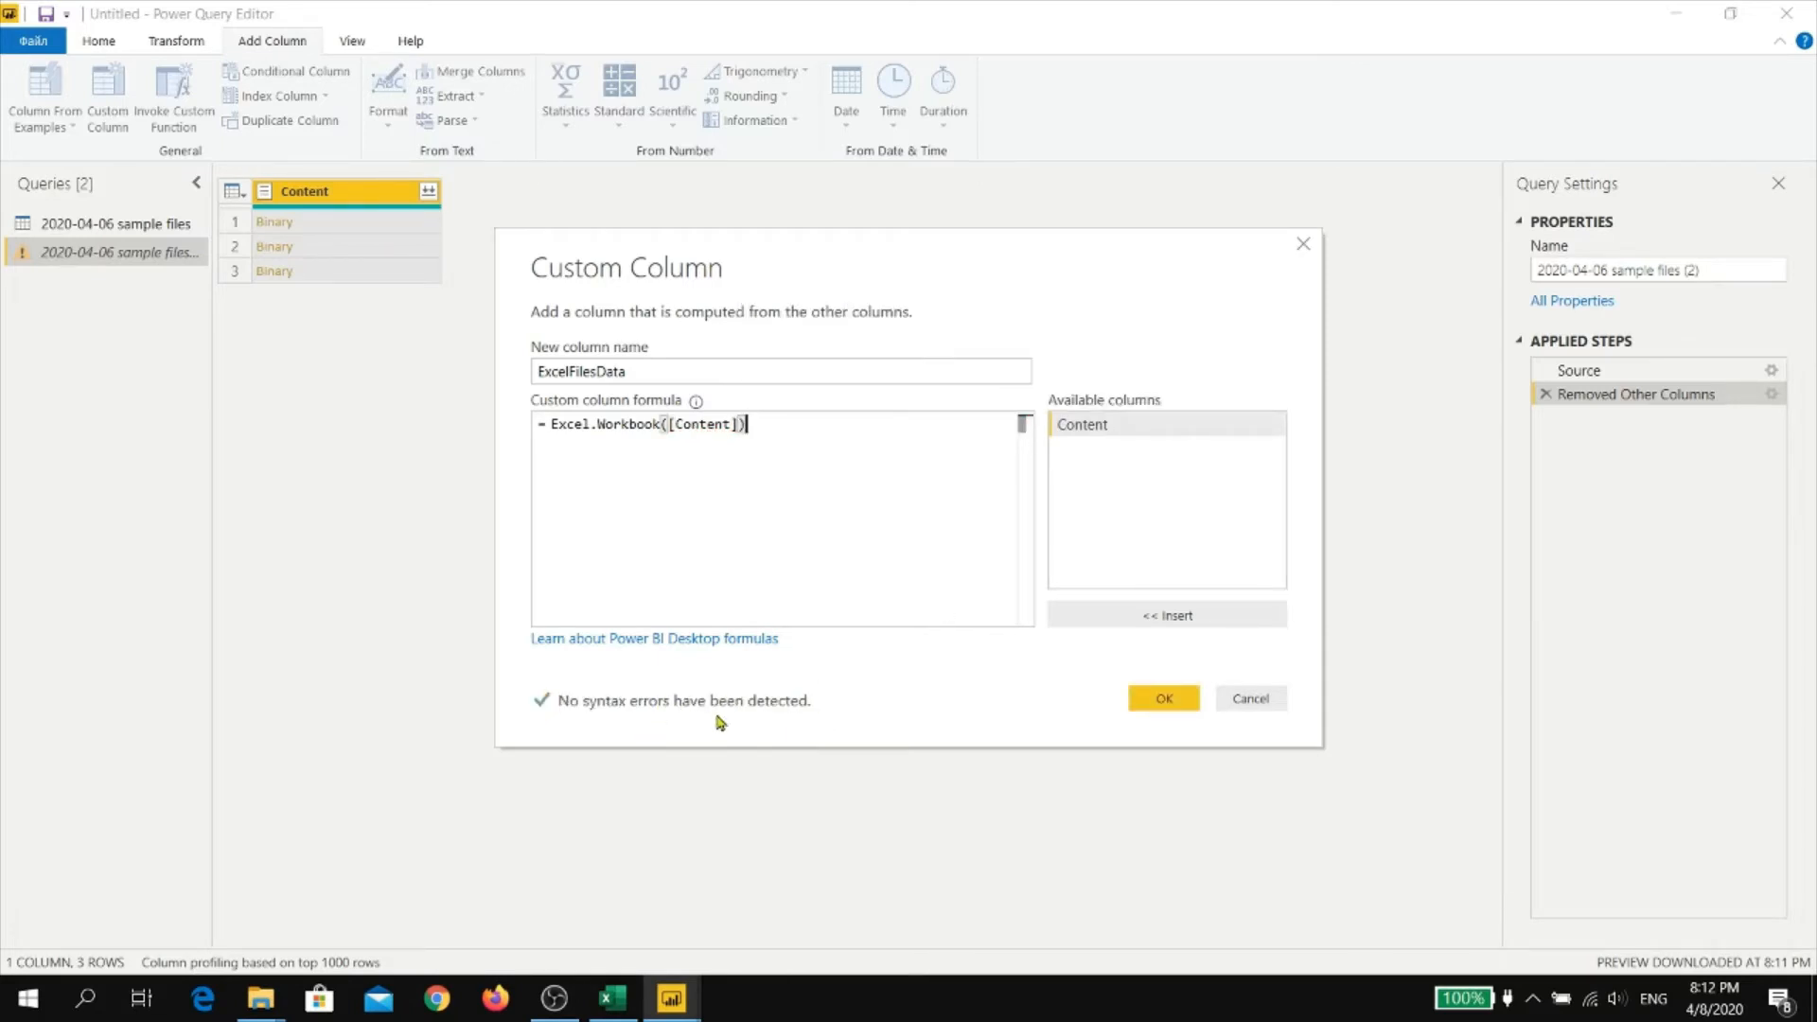
left_click(1163, 699)
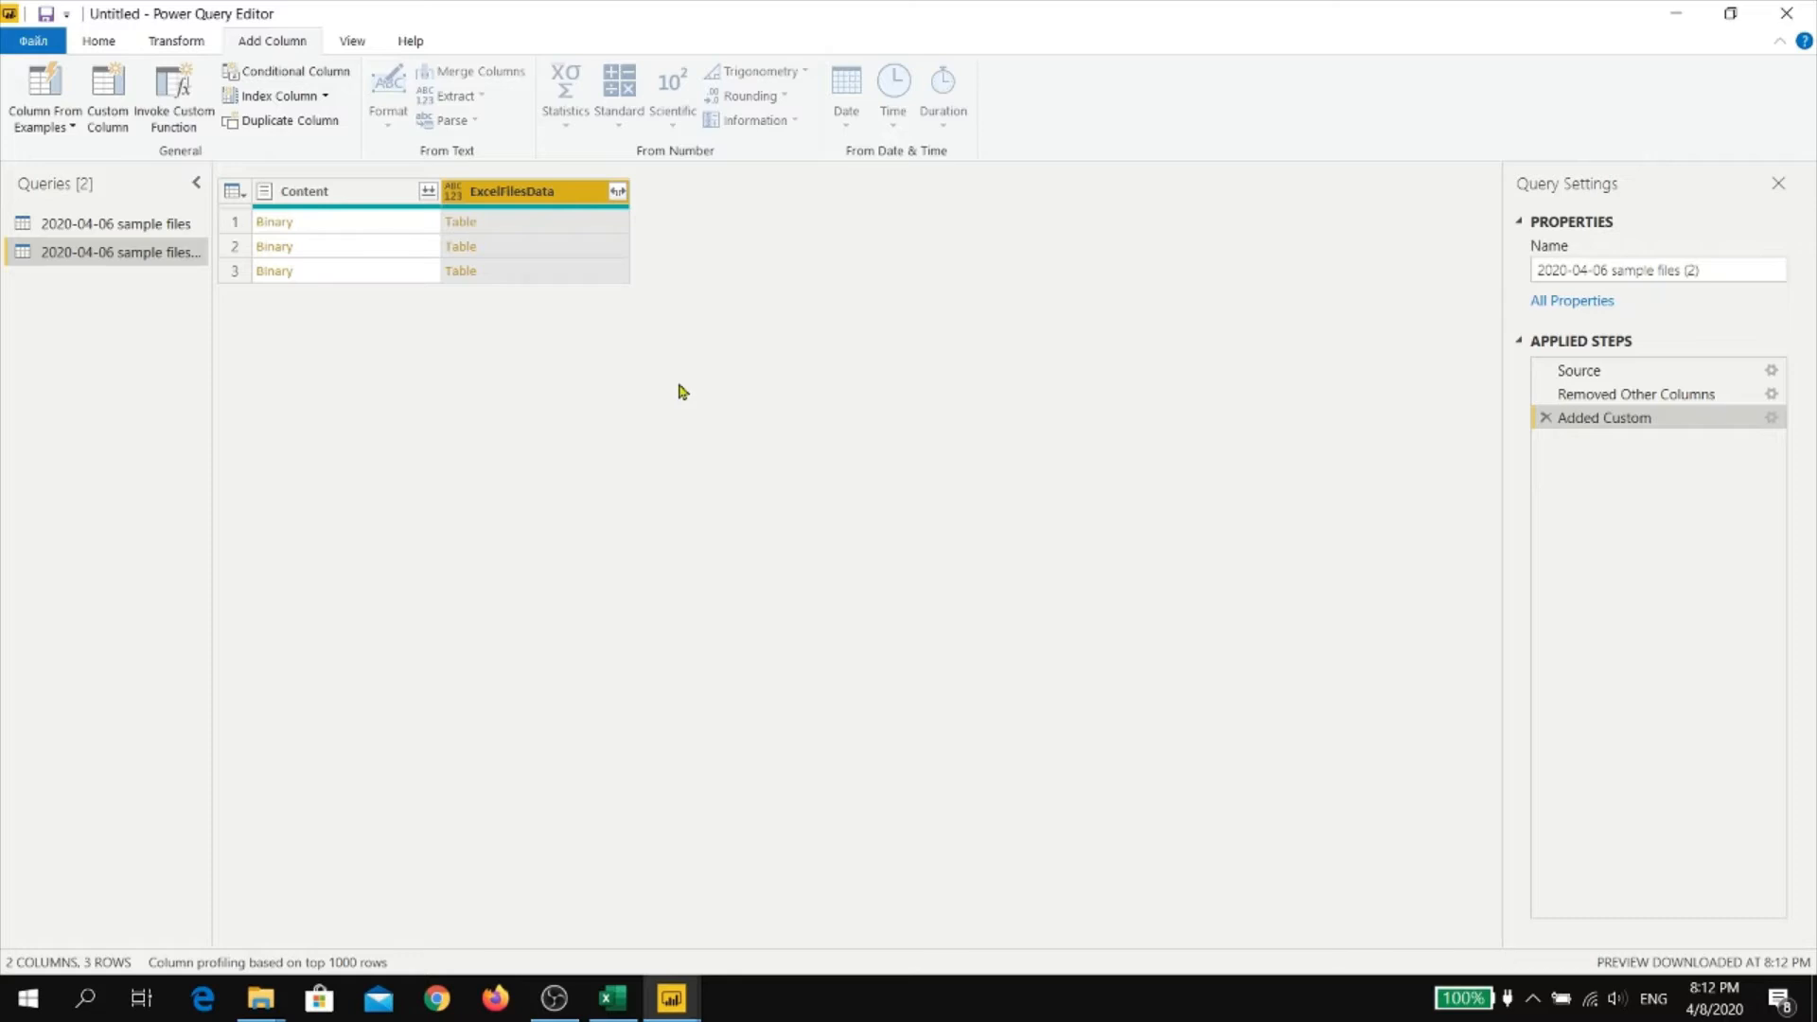
Expand ExcelFilesData into only the Name and Data columns, without using the original column name as prefix
left_click(618, 193)
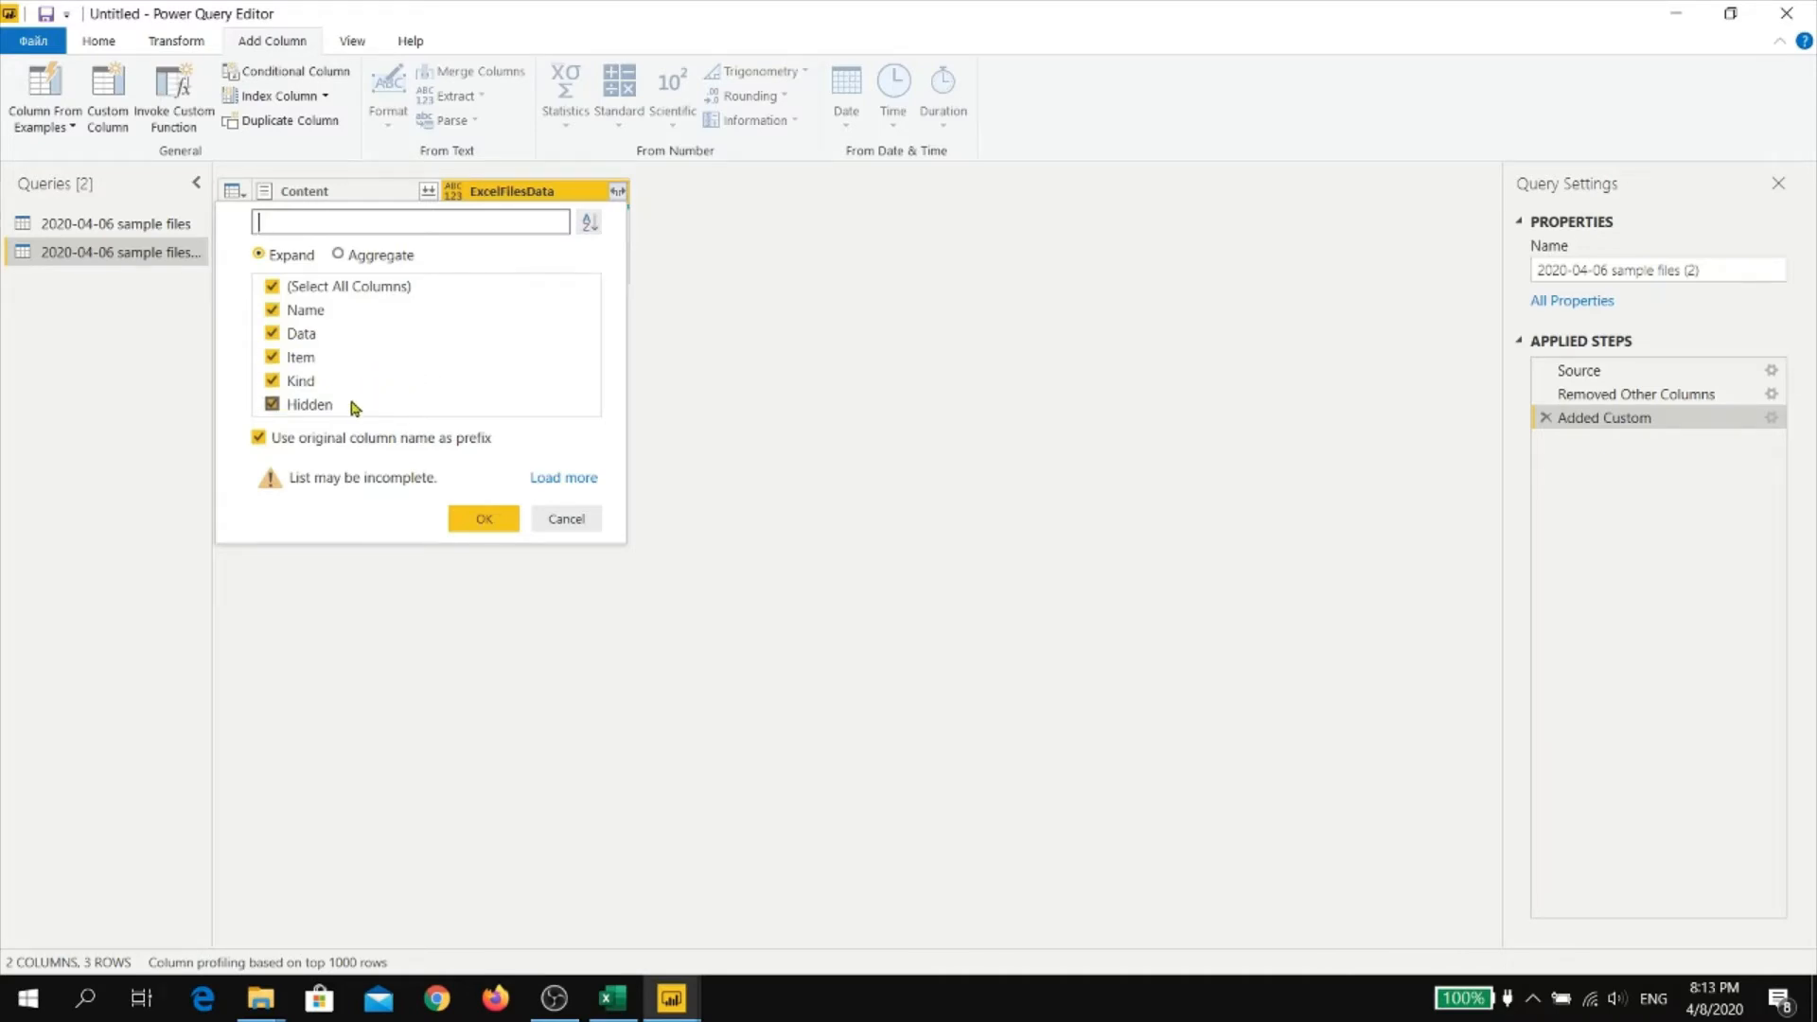
left_click(312, 406)
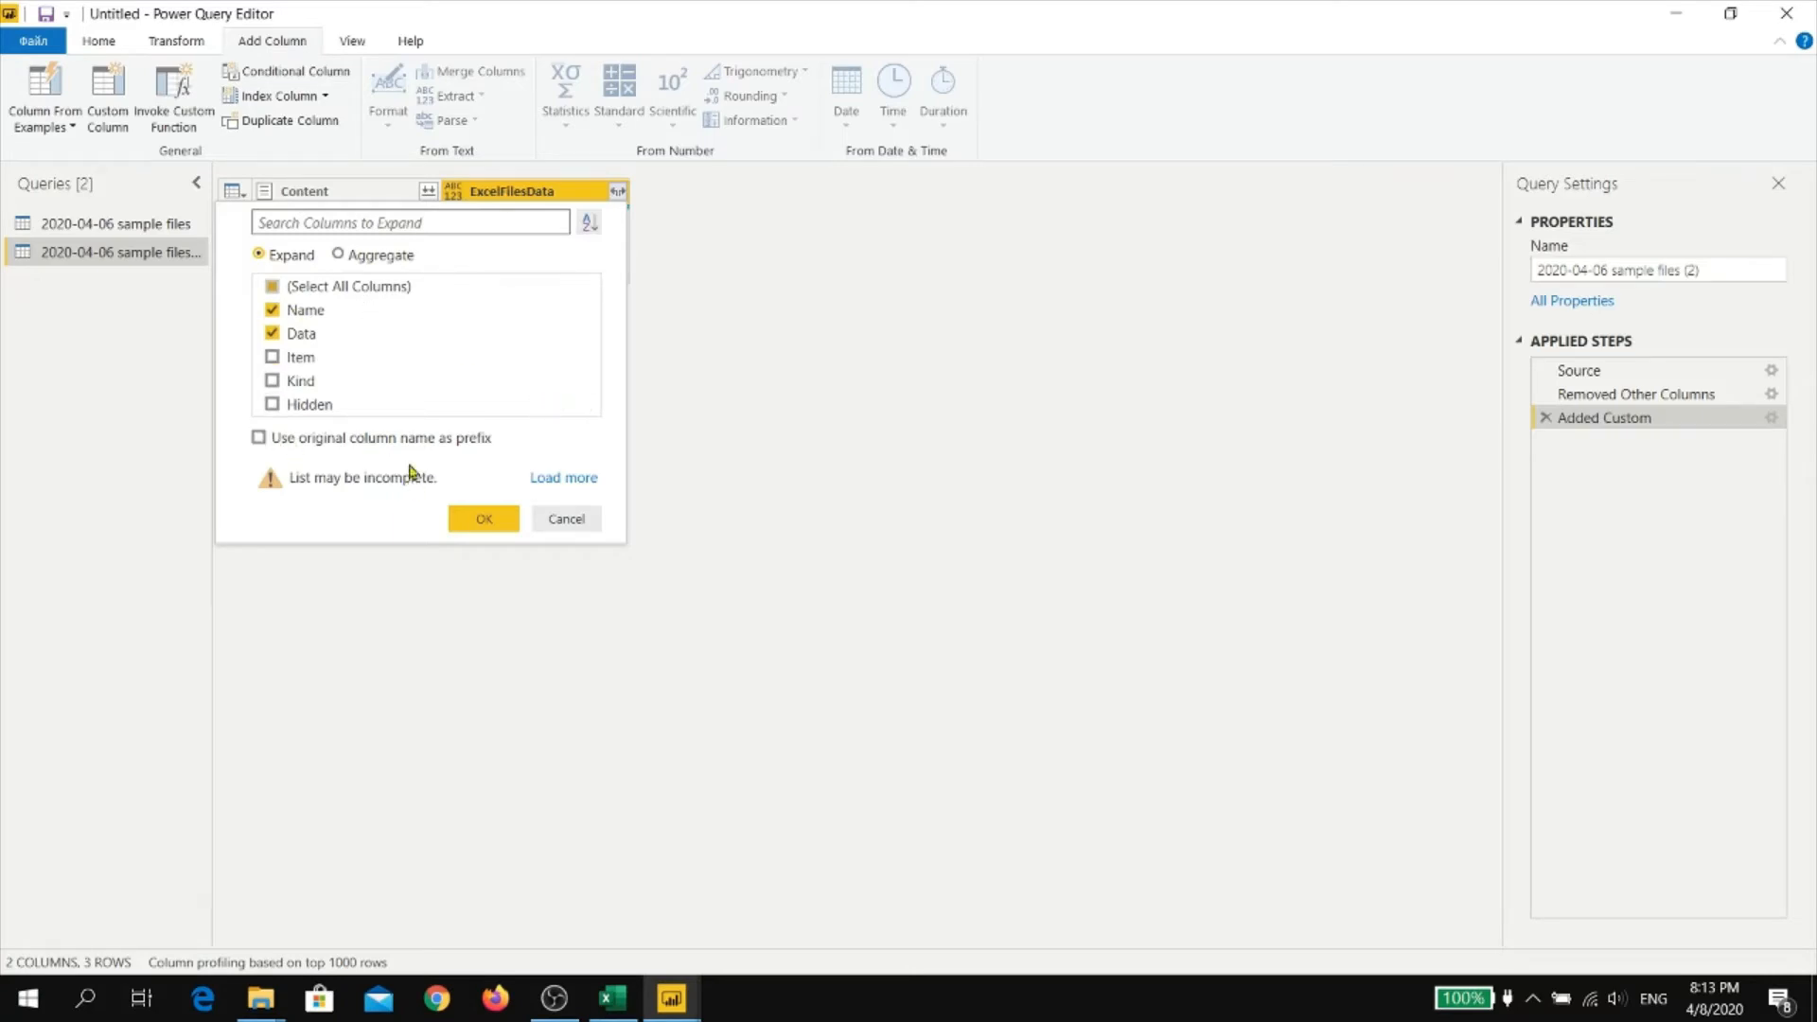
left_click(478, 516)
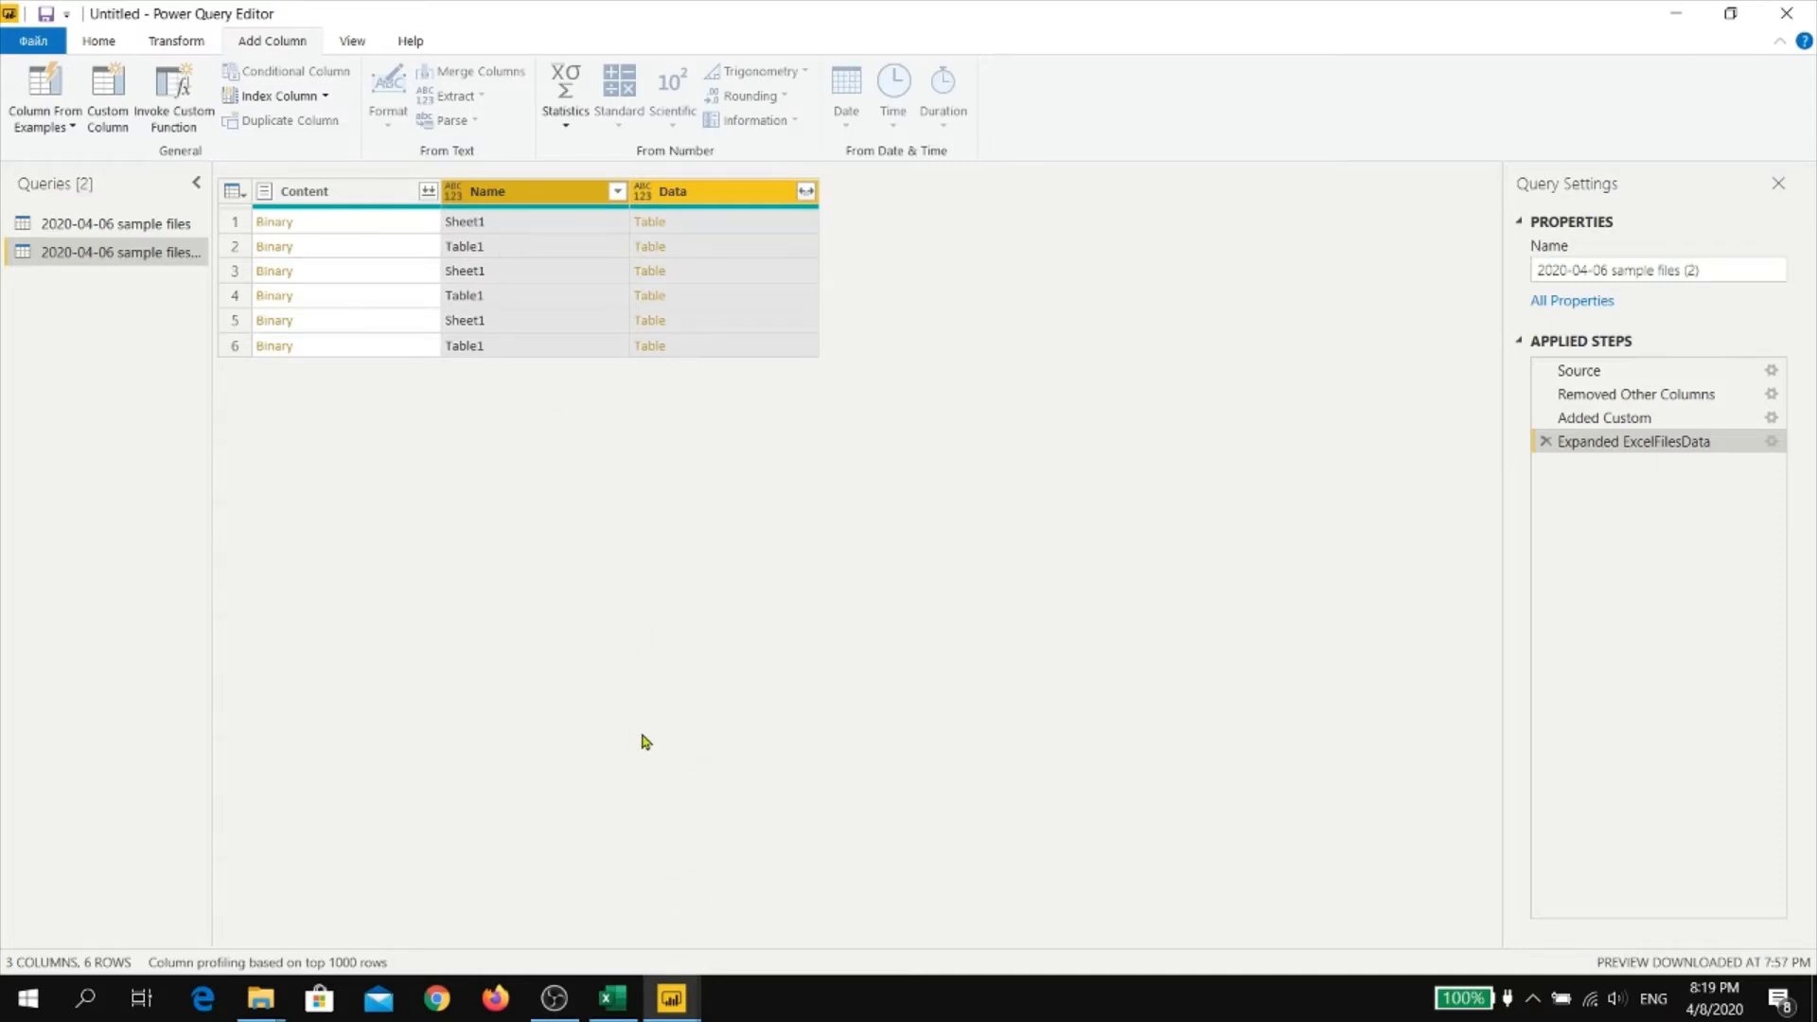
Switch to Excel to examine the sales table in Master file 2020.xlsx, and return to Power Query Editor
left_click(613, 998)
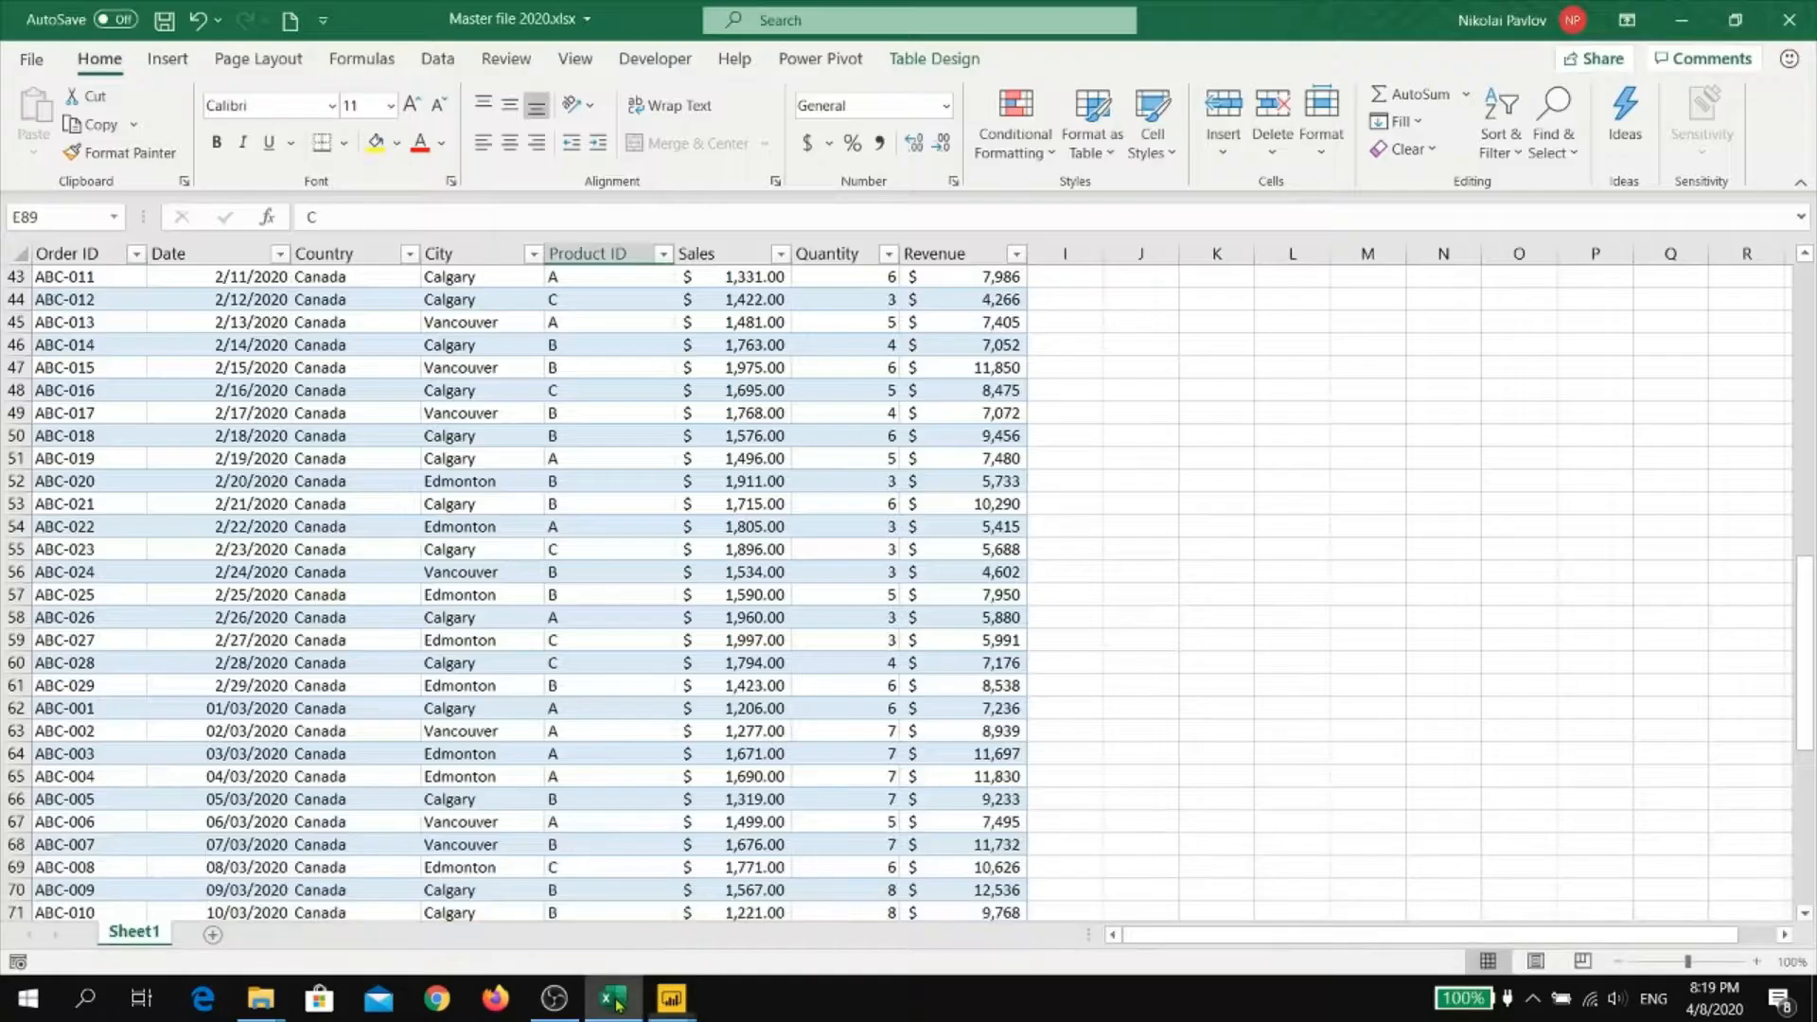
left_click(575, 481)
scroll(575, 478, "up", 1)
scroll(574, 479, "up", 13)
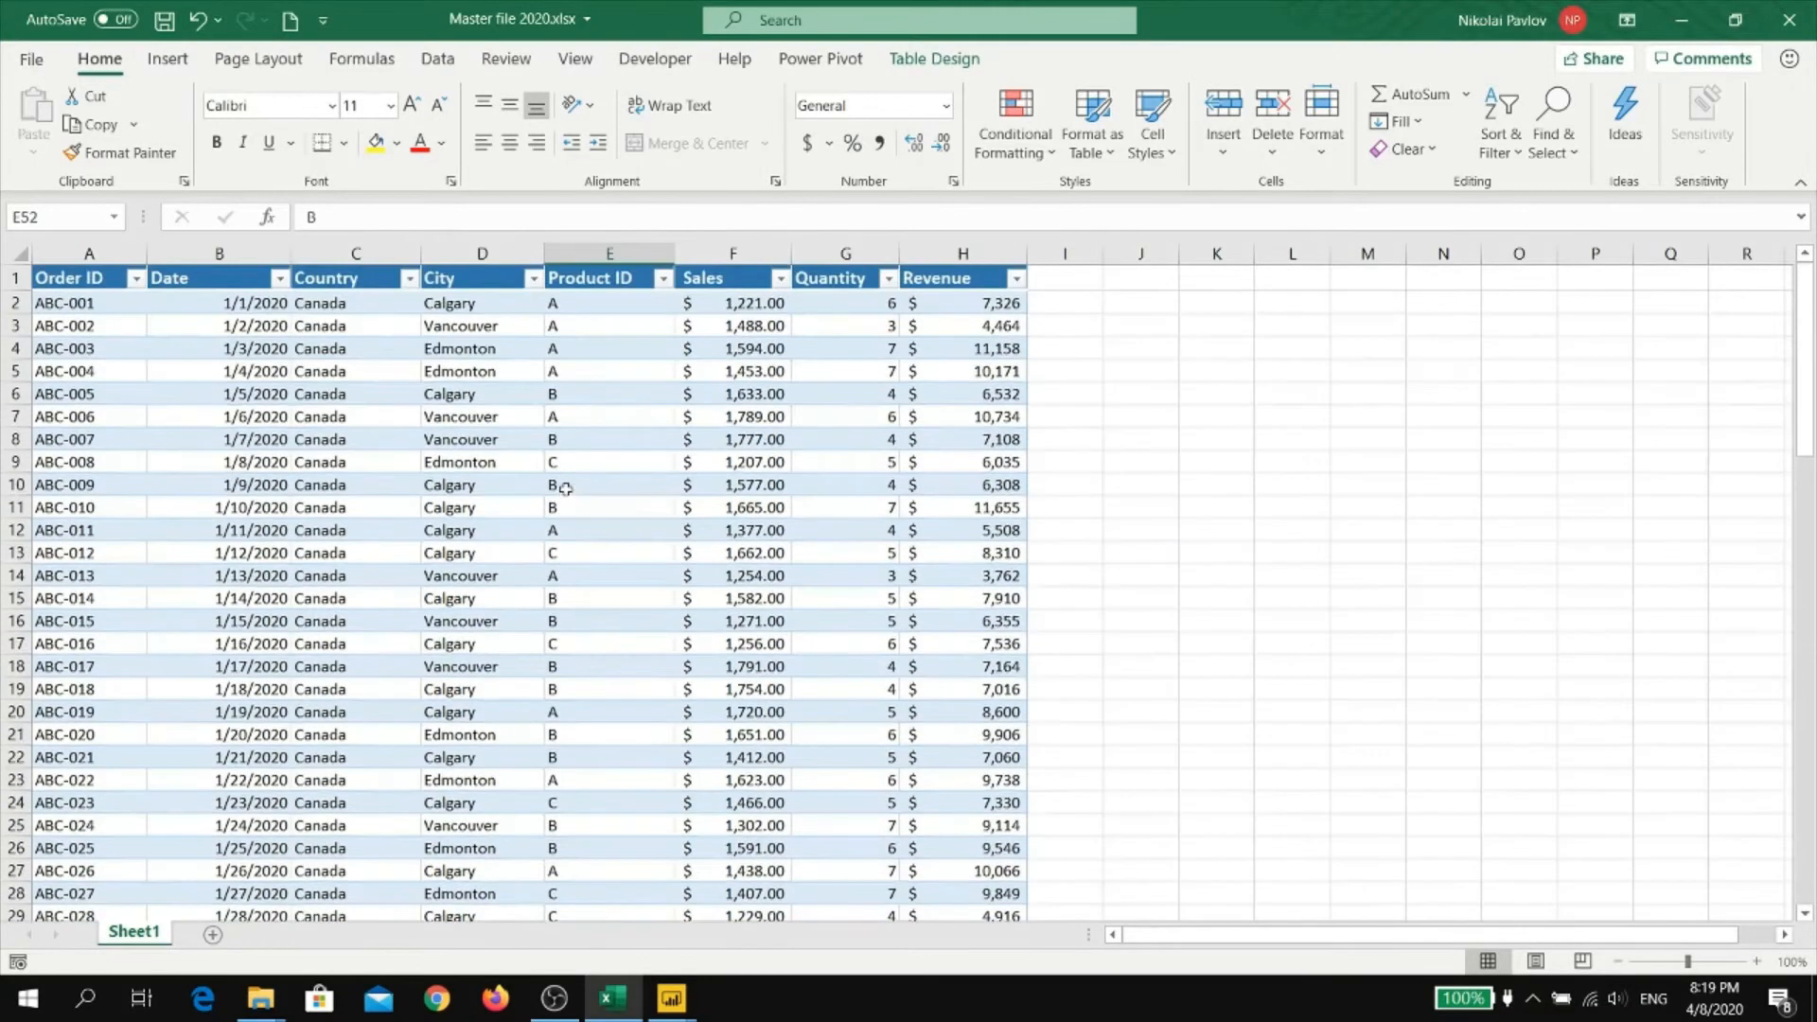
scroll(565, 488, "down", 6)
left_click(1220, 500)
scroll(1221, 500, "up", 6)
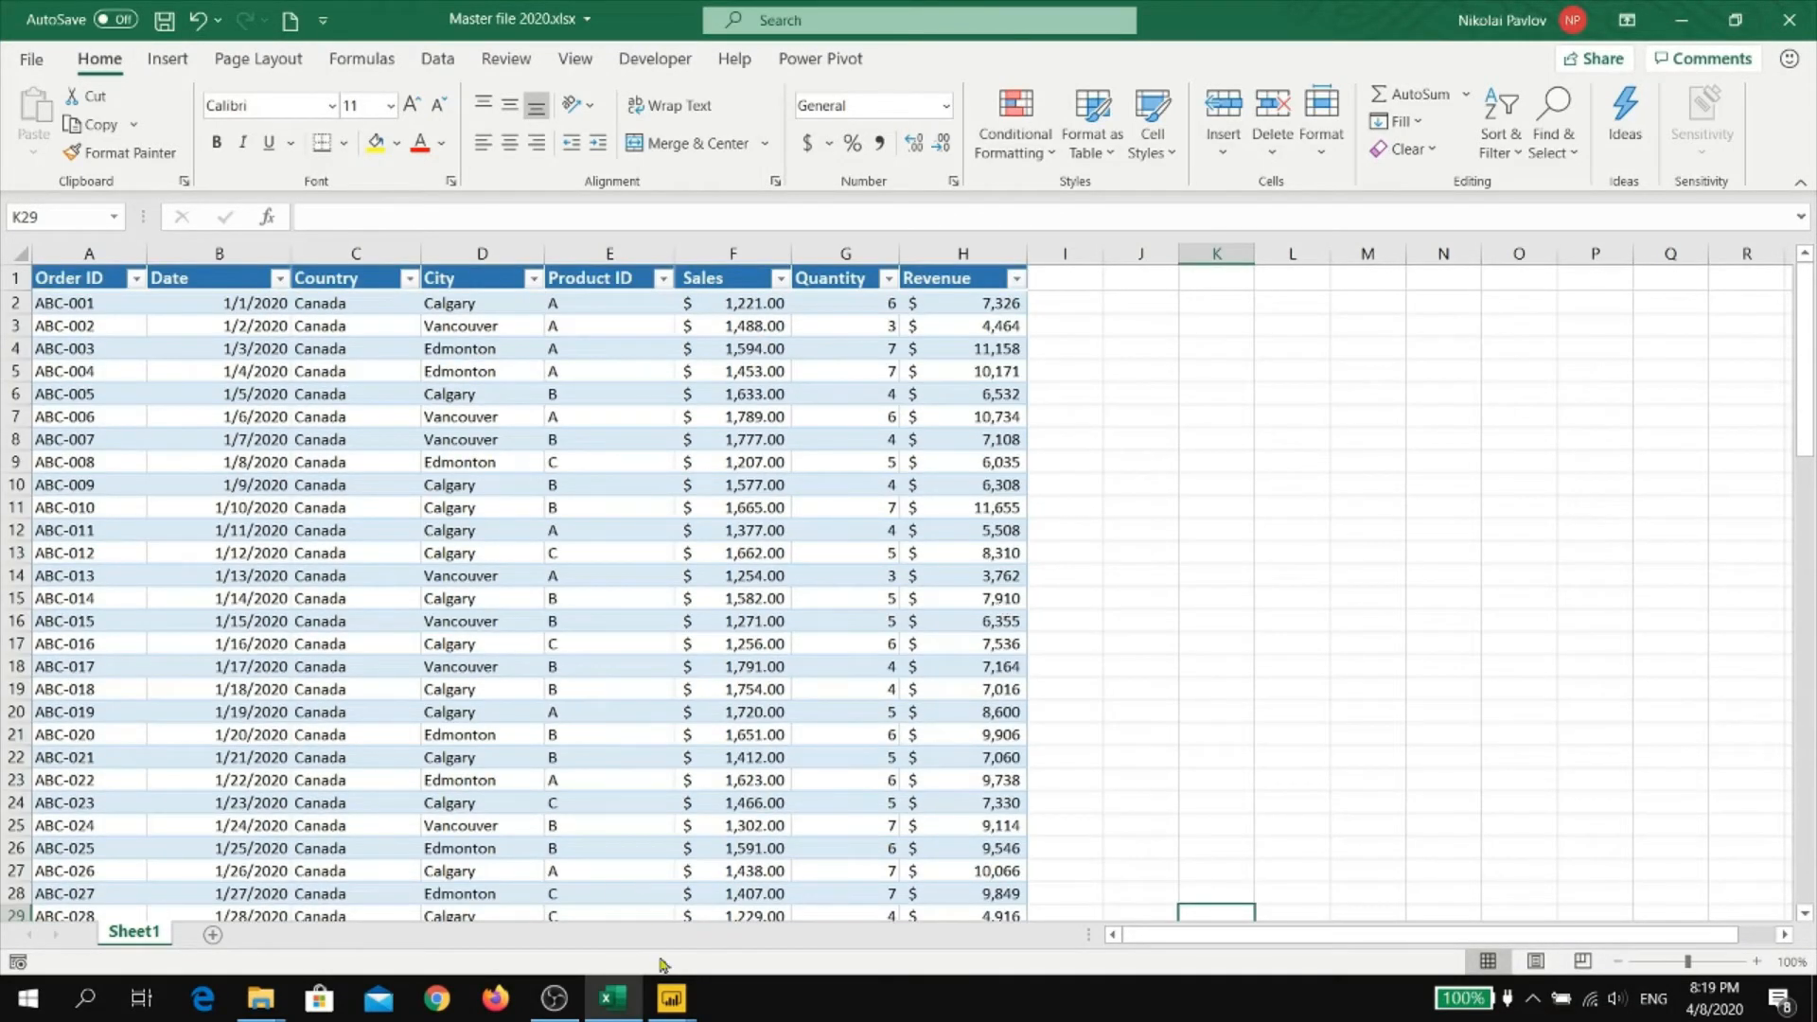
left_click(671, 998)
left_click(789, 911)
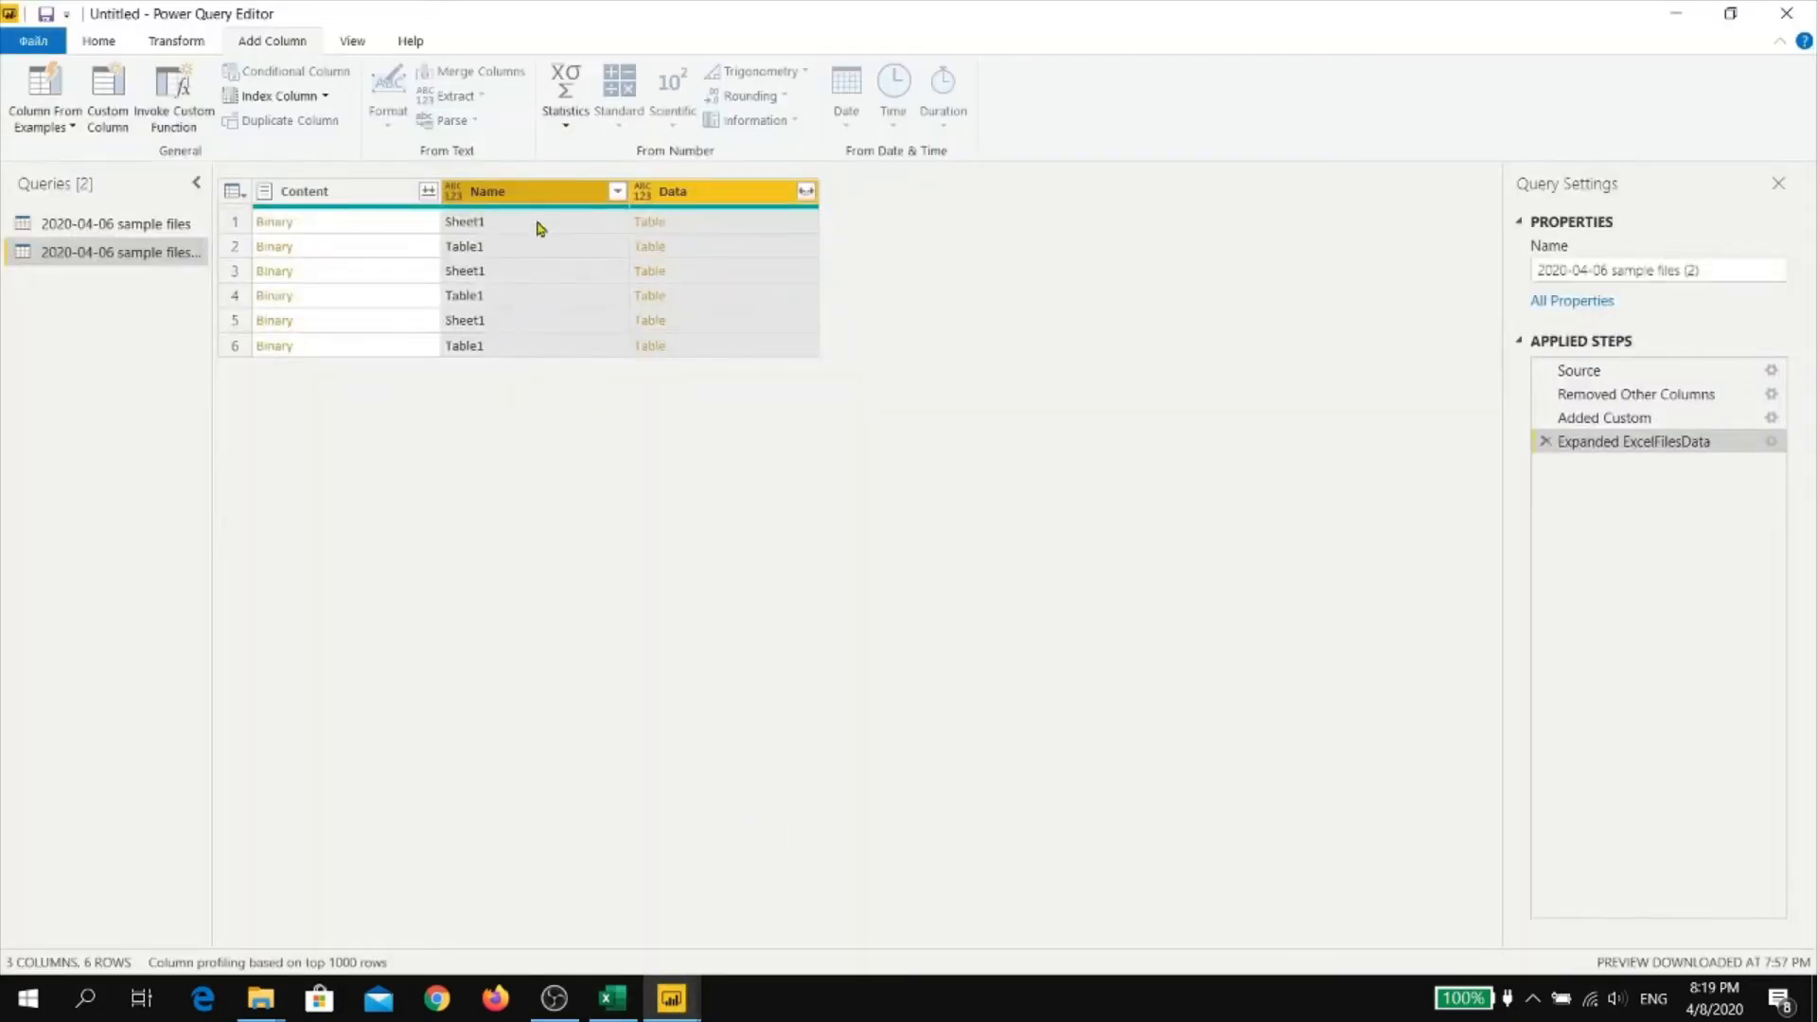
Filter the Name column to exclude Sheet1 and keep only the Table1 rows
left_click(616, 192)
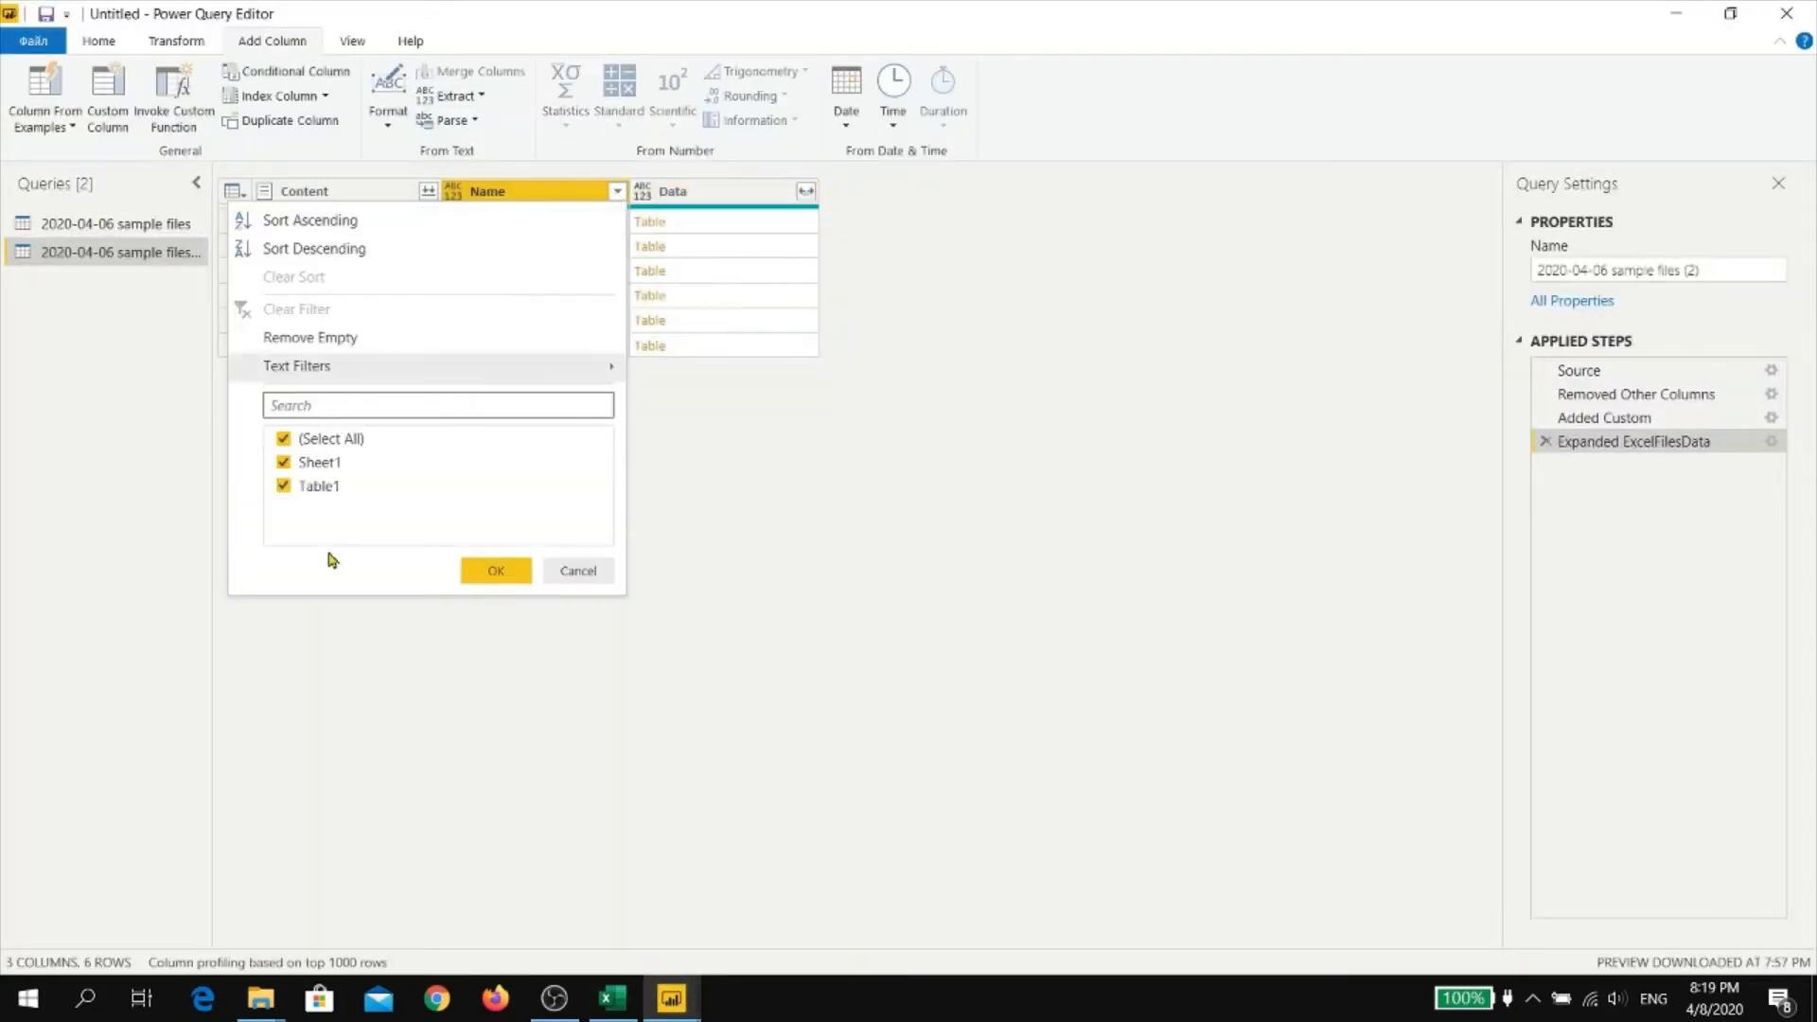
left_click(319, 464)
left_click(499, 570)
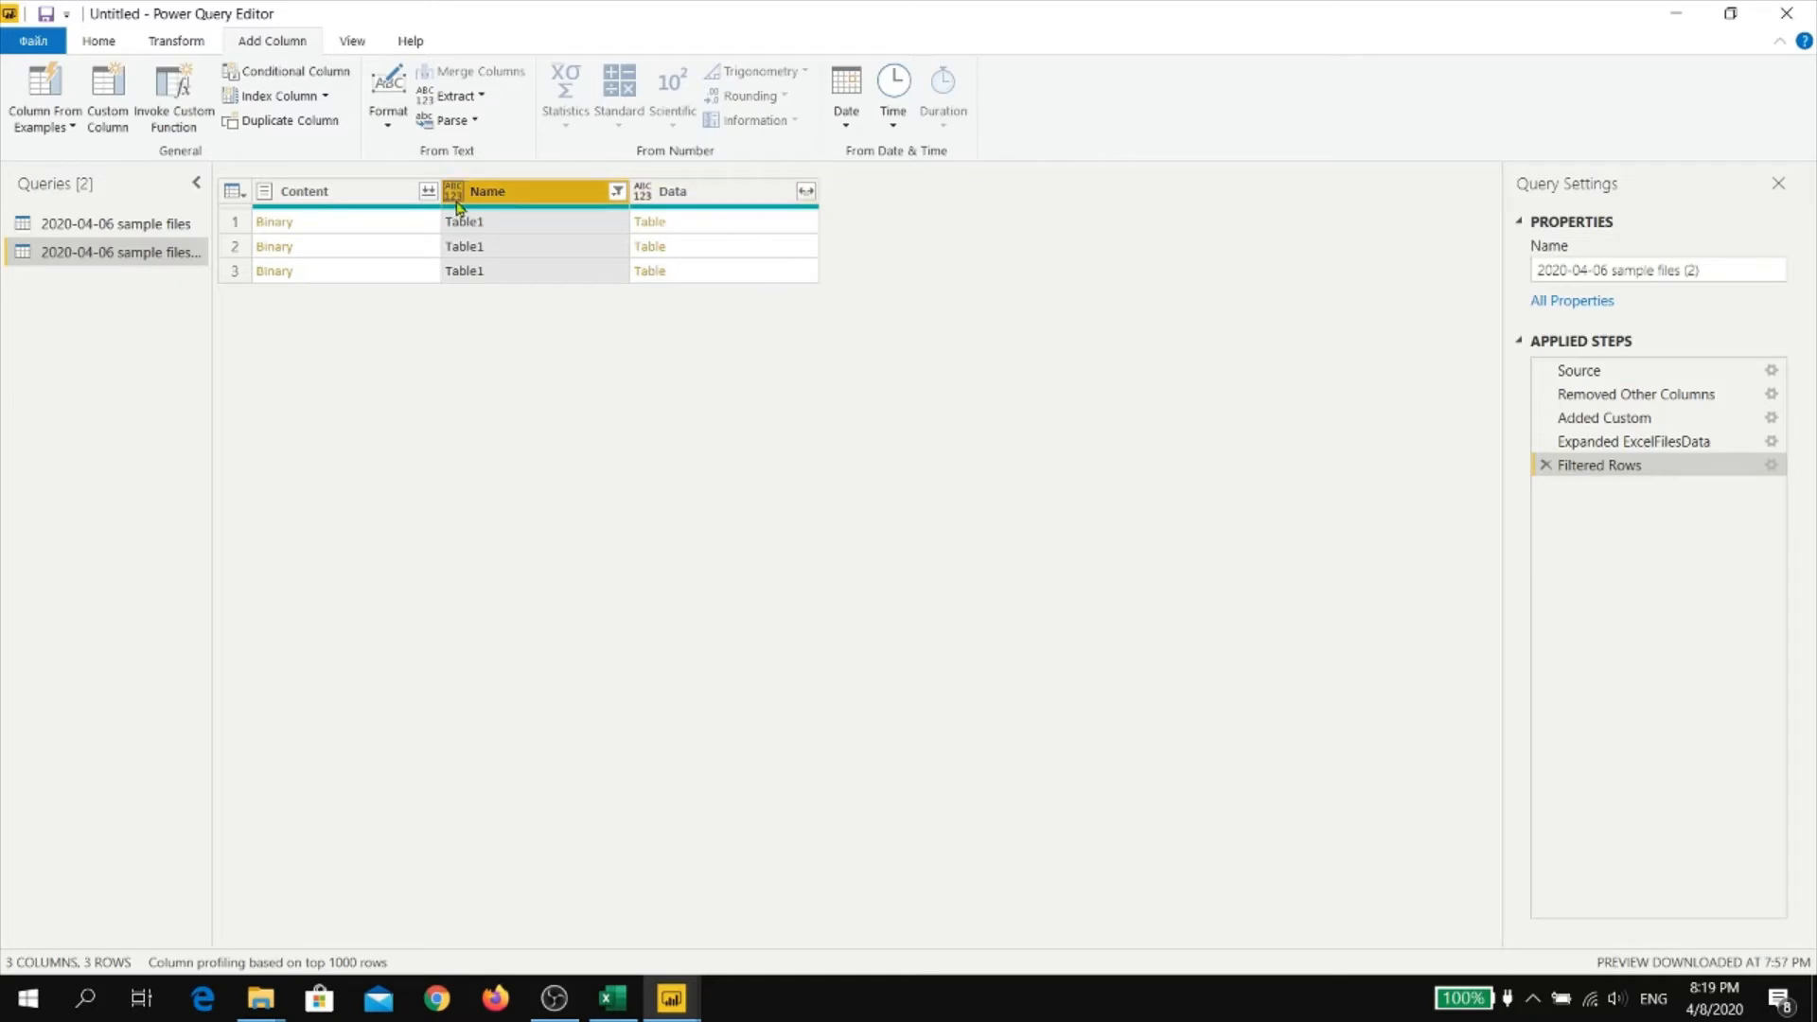
Remove the Content and Name columns and expand Data into all its sales columns without the original name as prefix
left_click(378, 199, "ctrl")
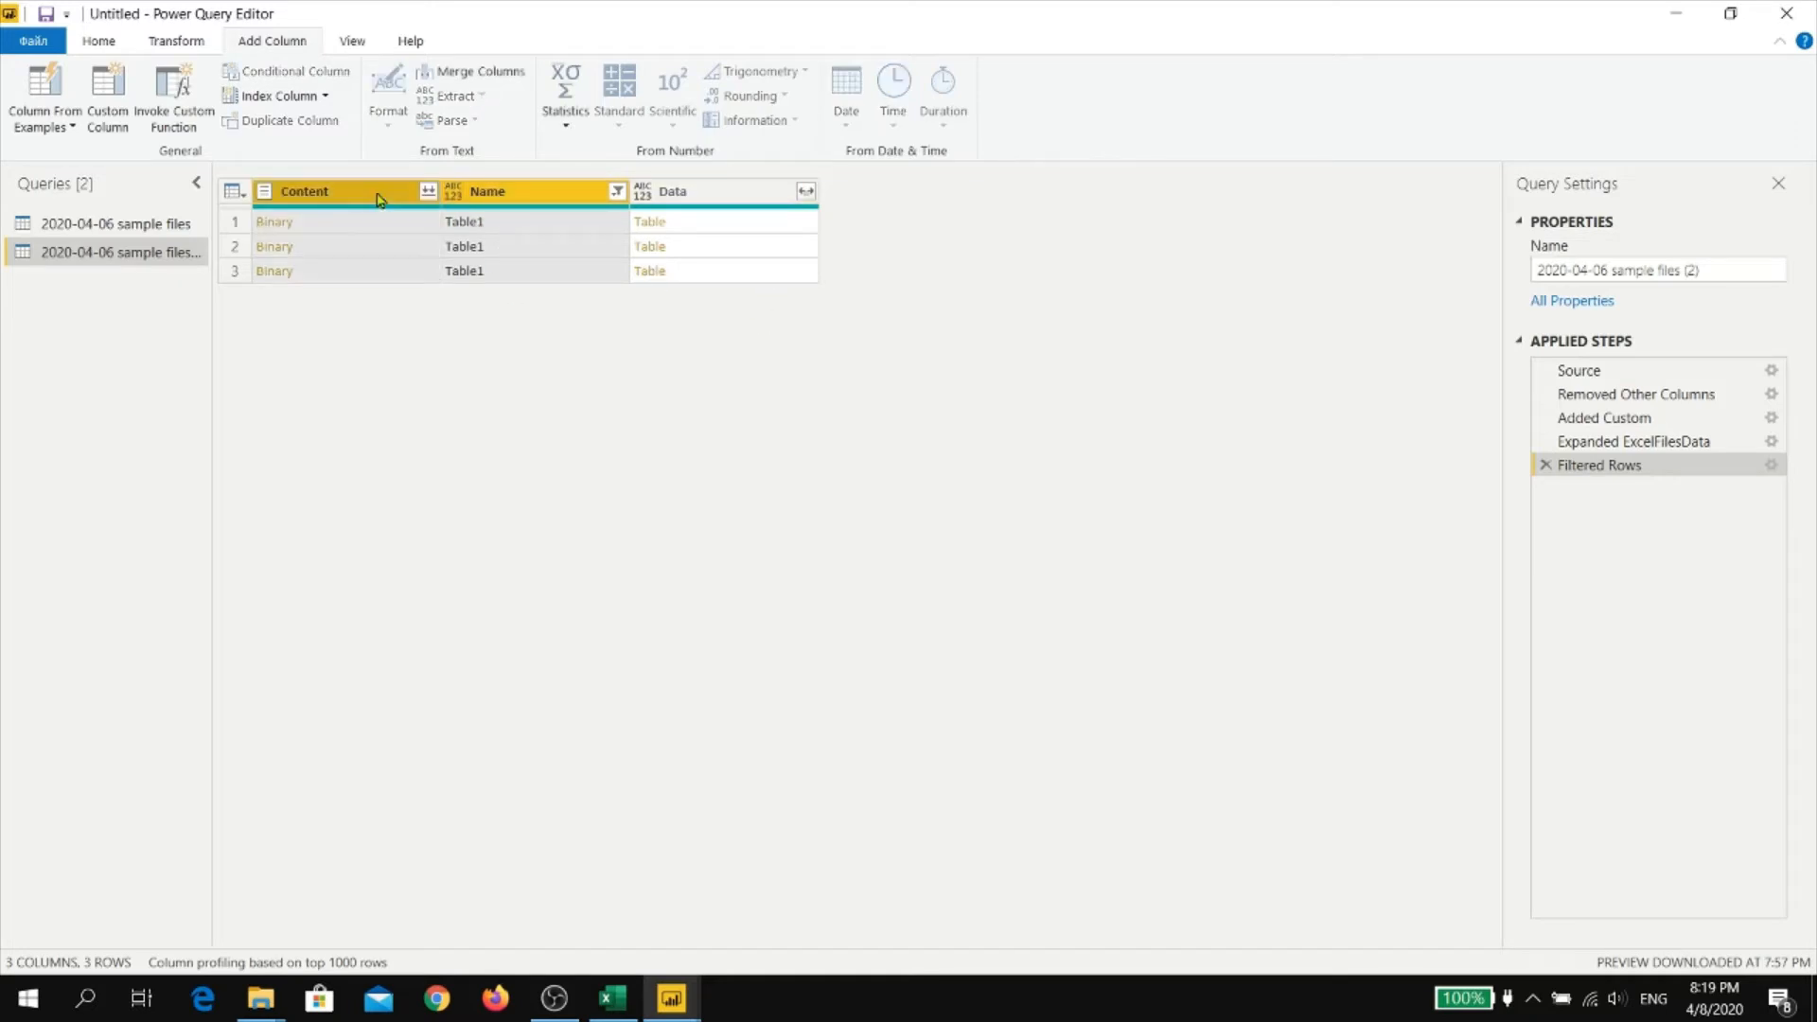
right_click(377, 199)
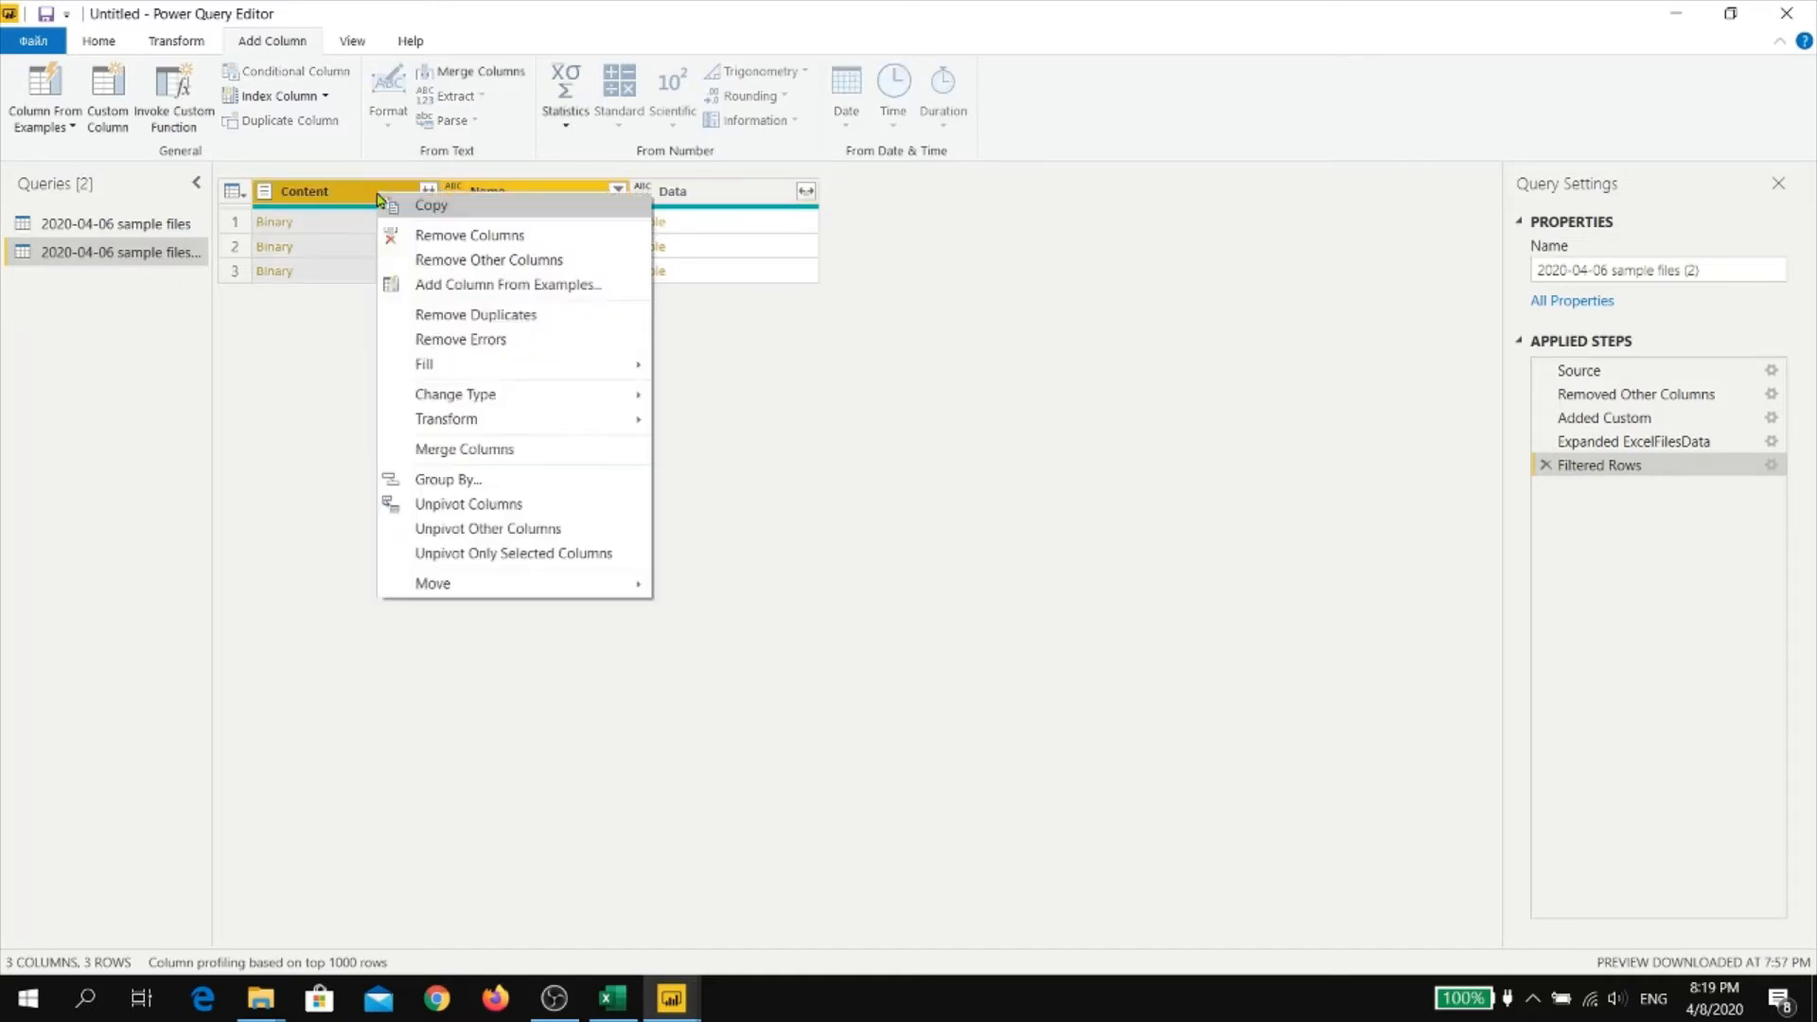
left_click(483, 236)
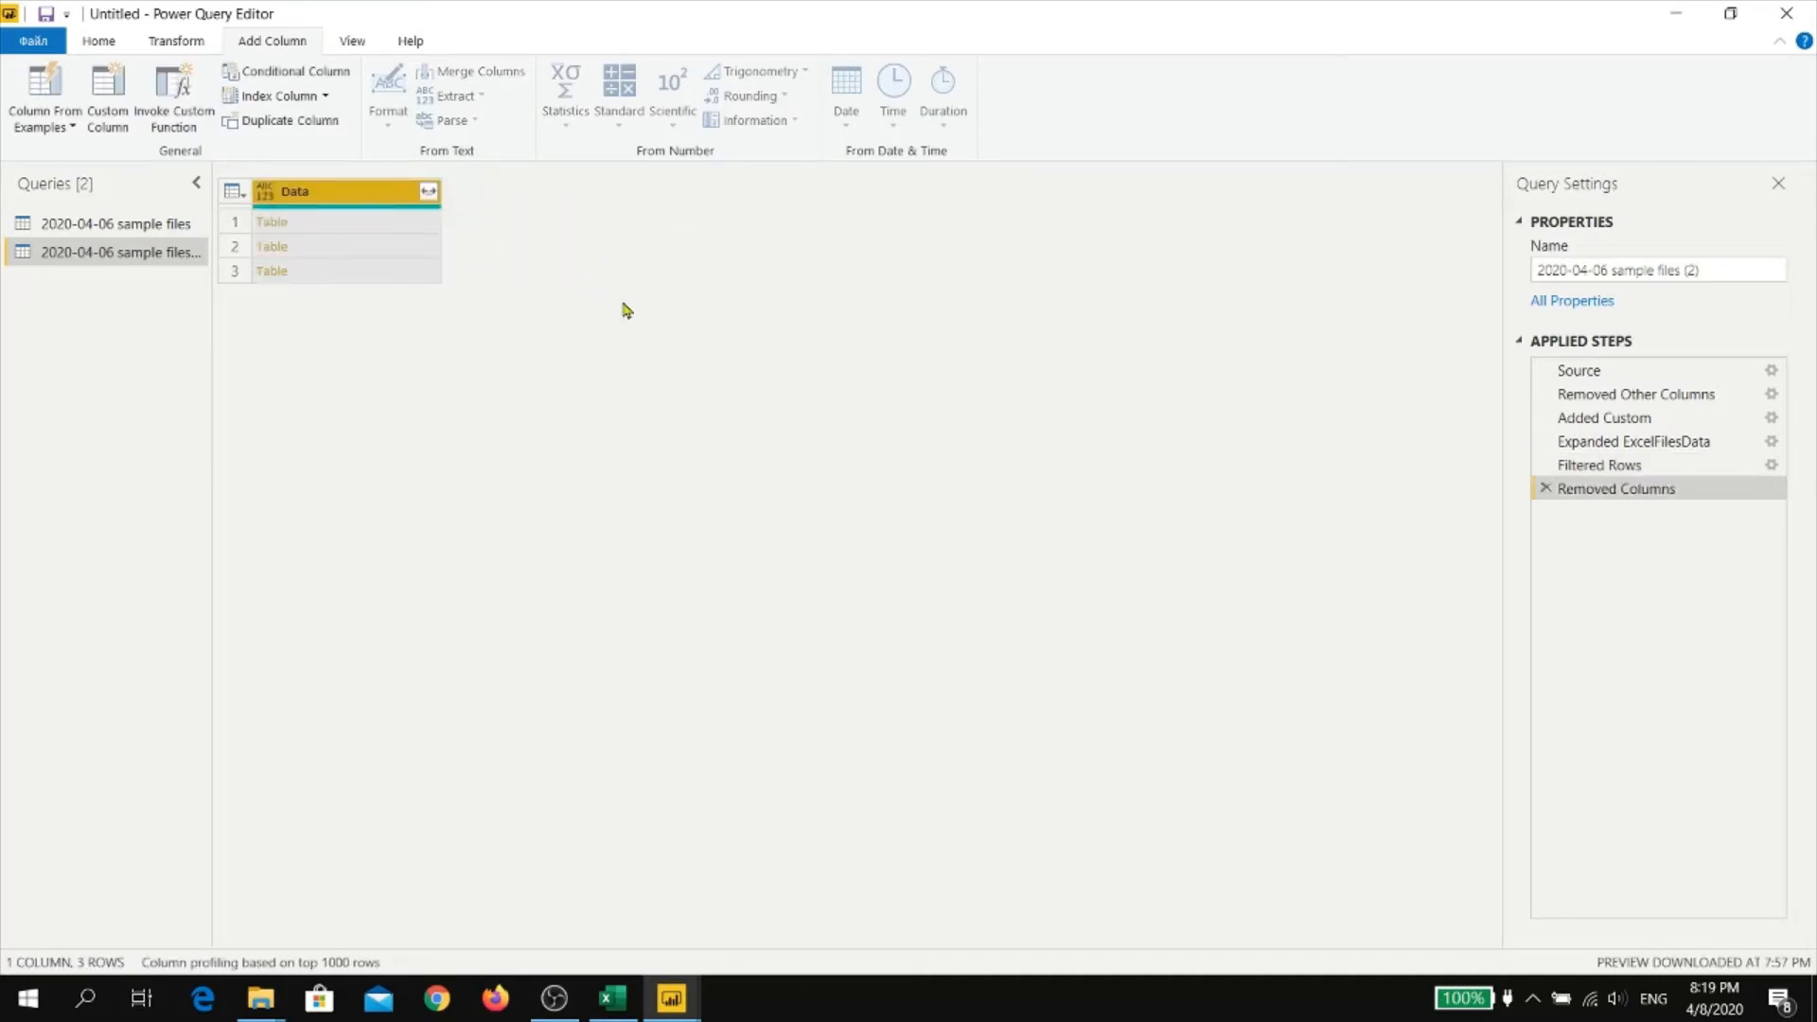
left_click(428, 193)
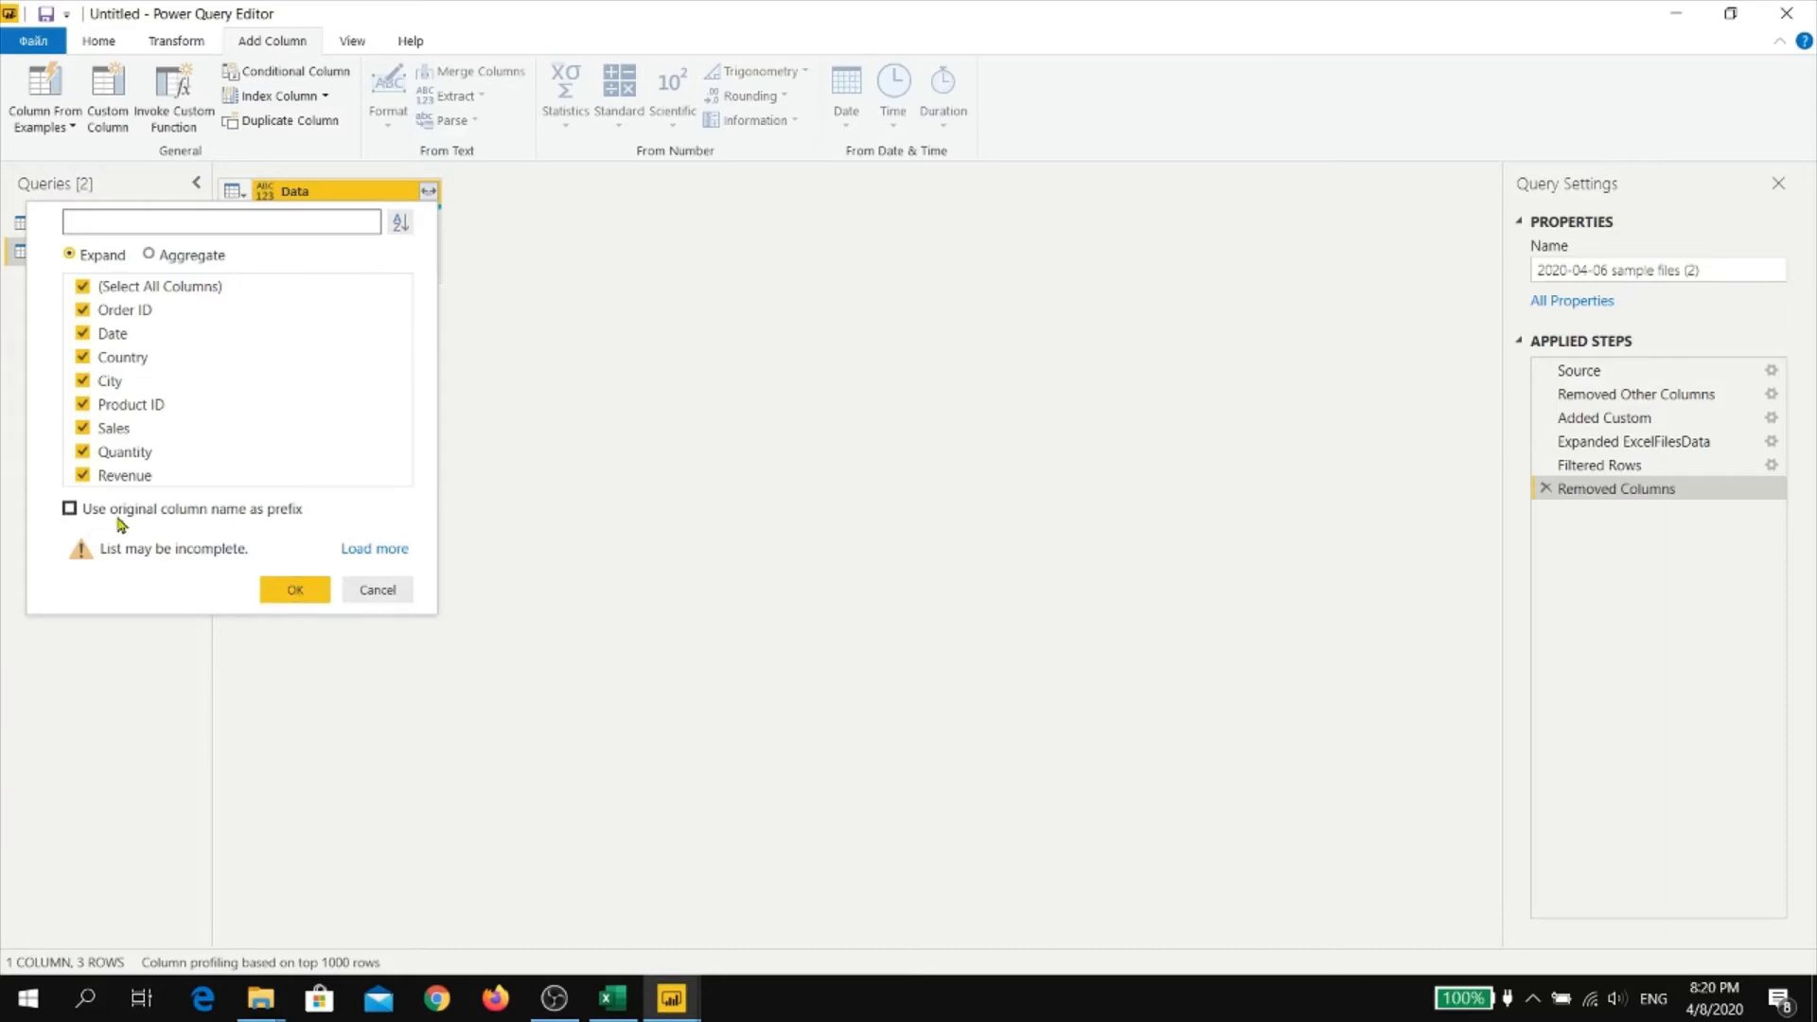
left_click(294, 590)
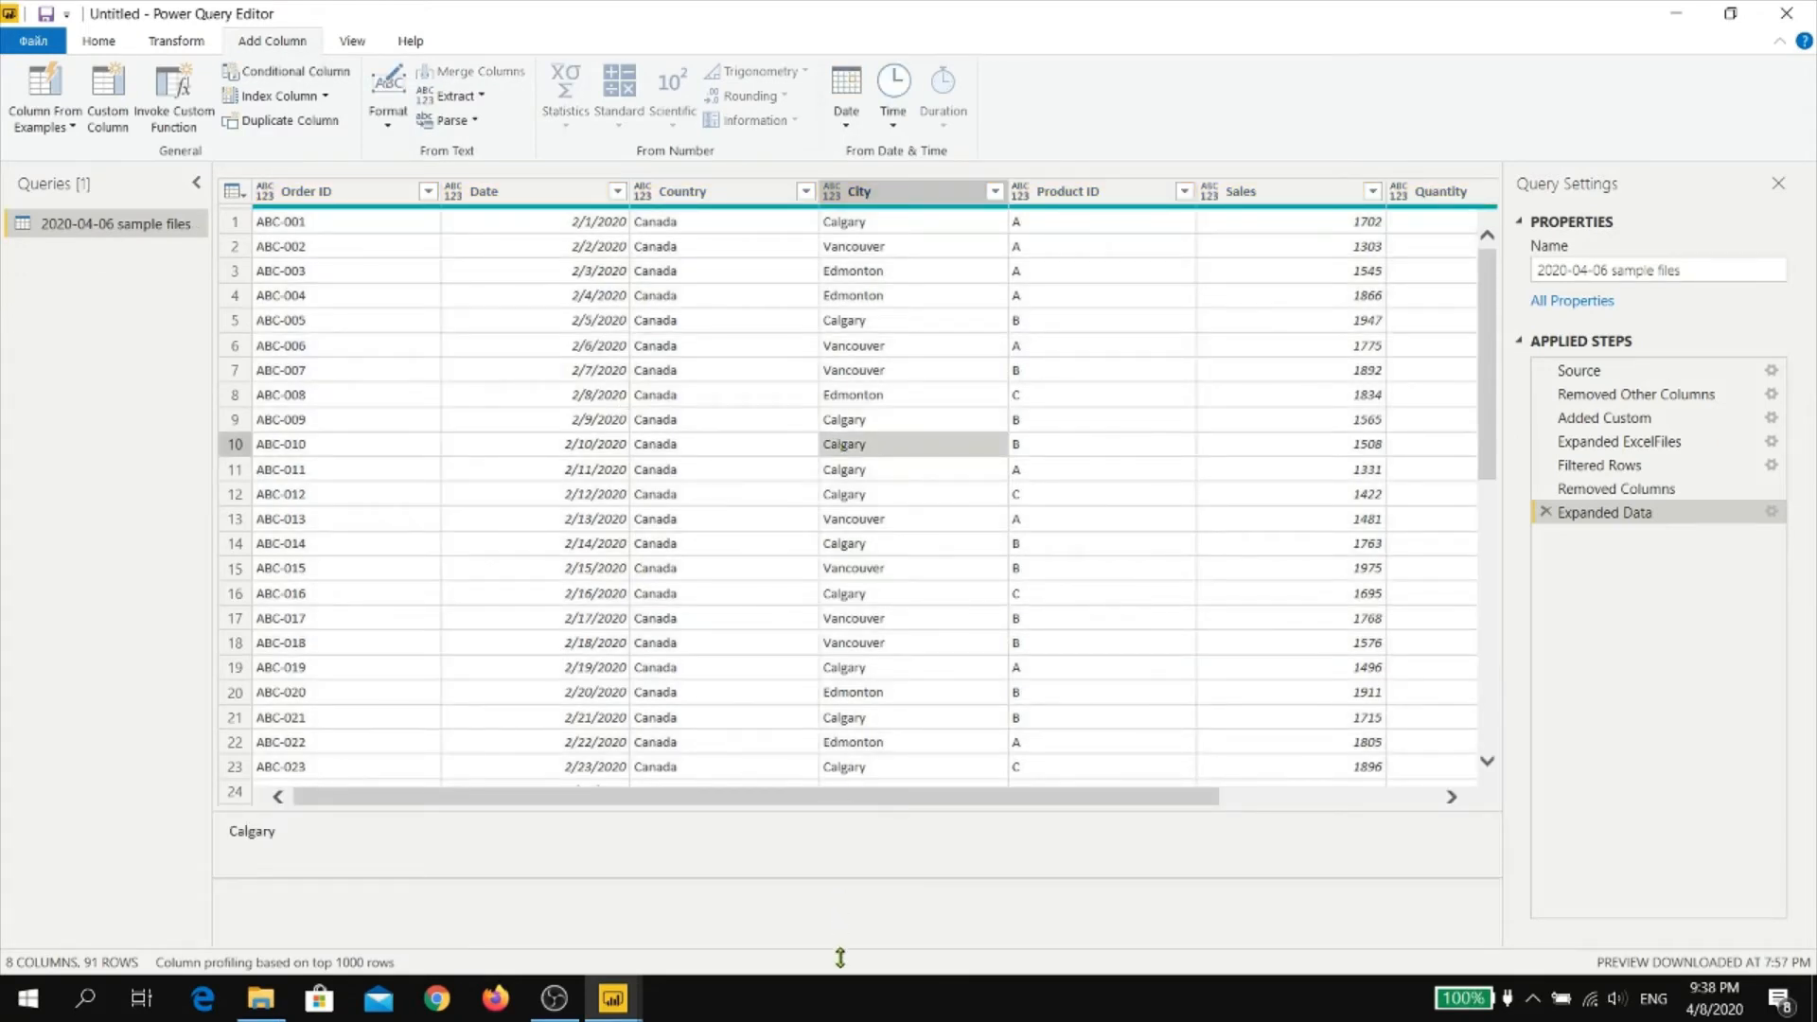
Rename the combined files query as Sales 2020
left_click(1585, 274)
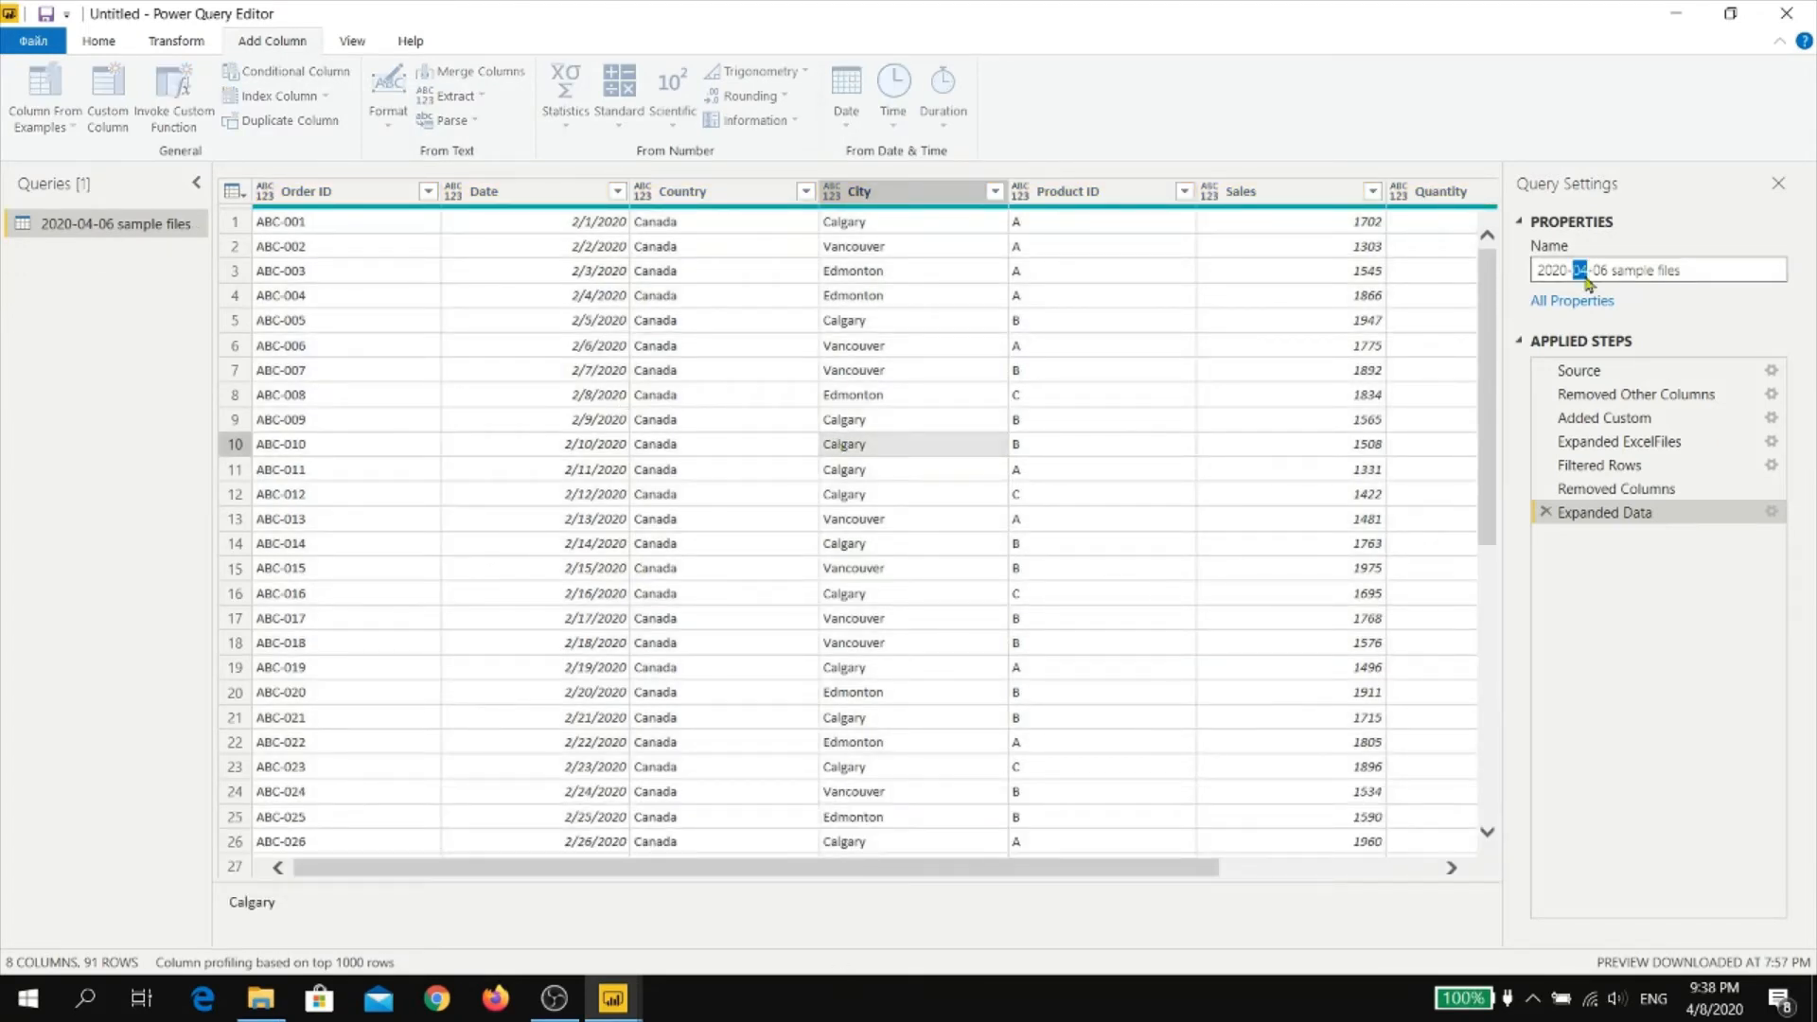
type("Sales 2020")
key("Return")
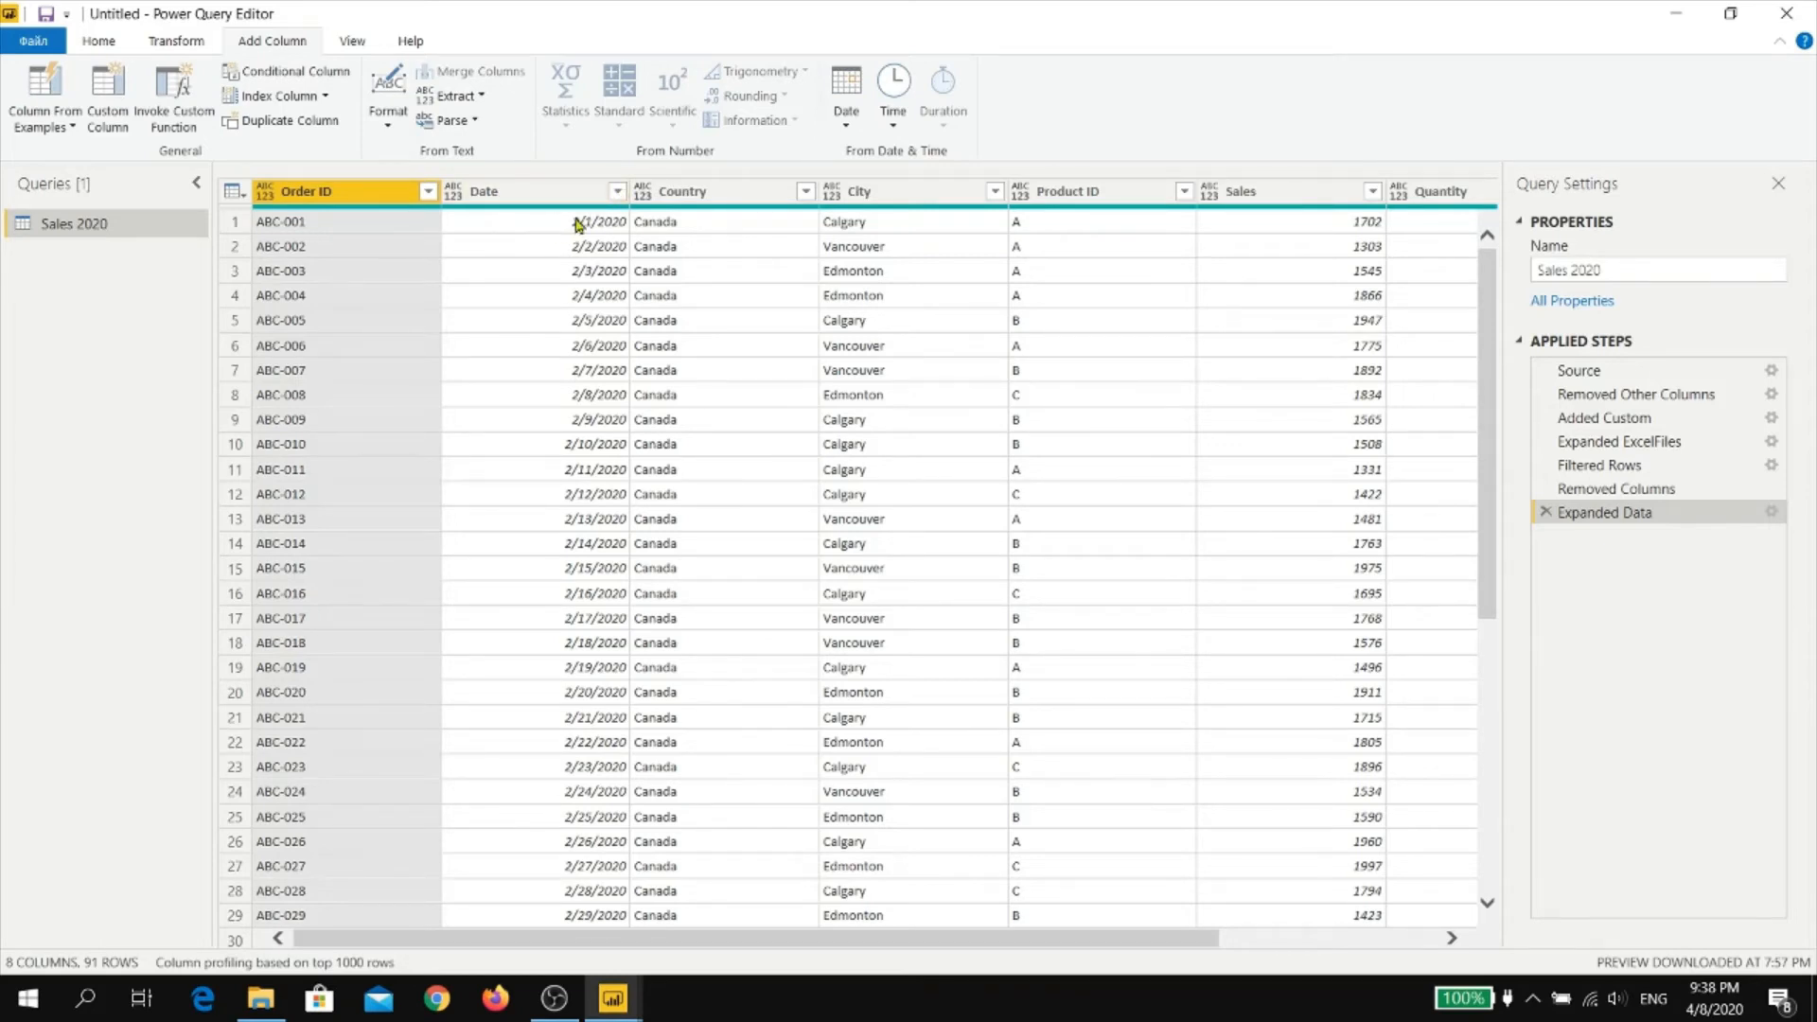
Sort the Sales 2020 rows by the Date column in ascending order and look through the sorted rows
left_click(617, 191)
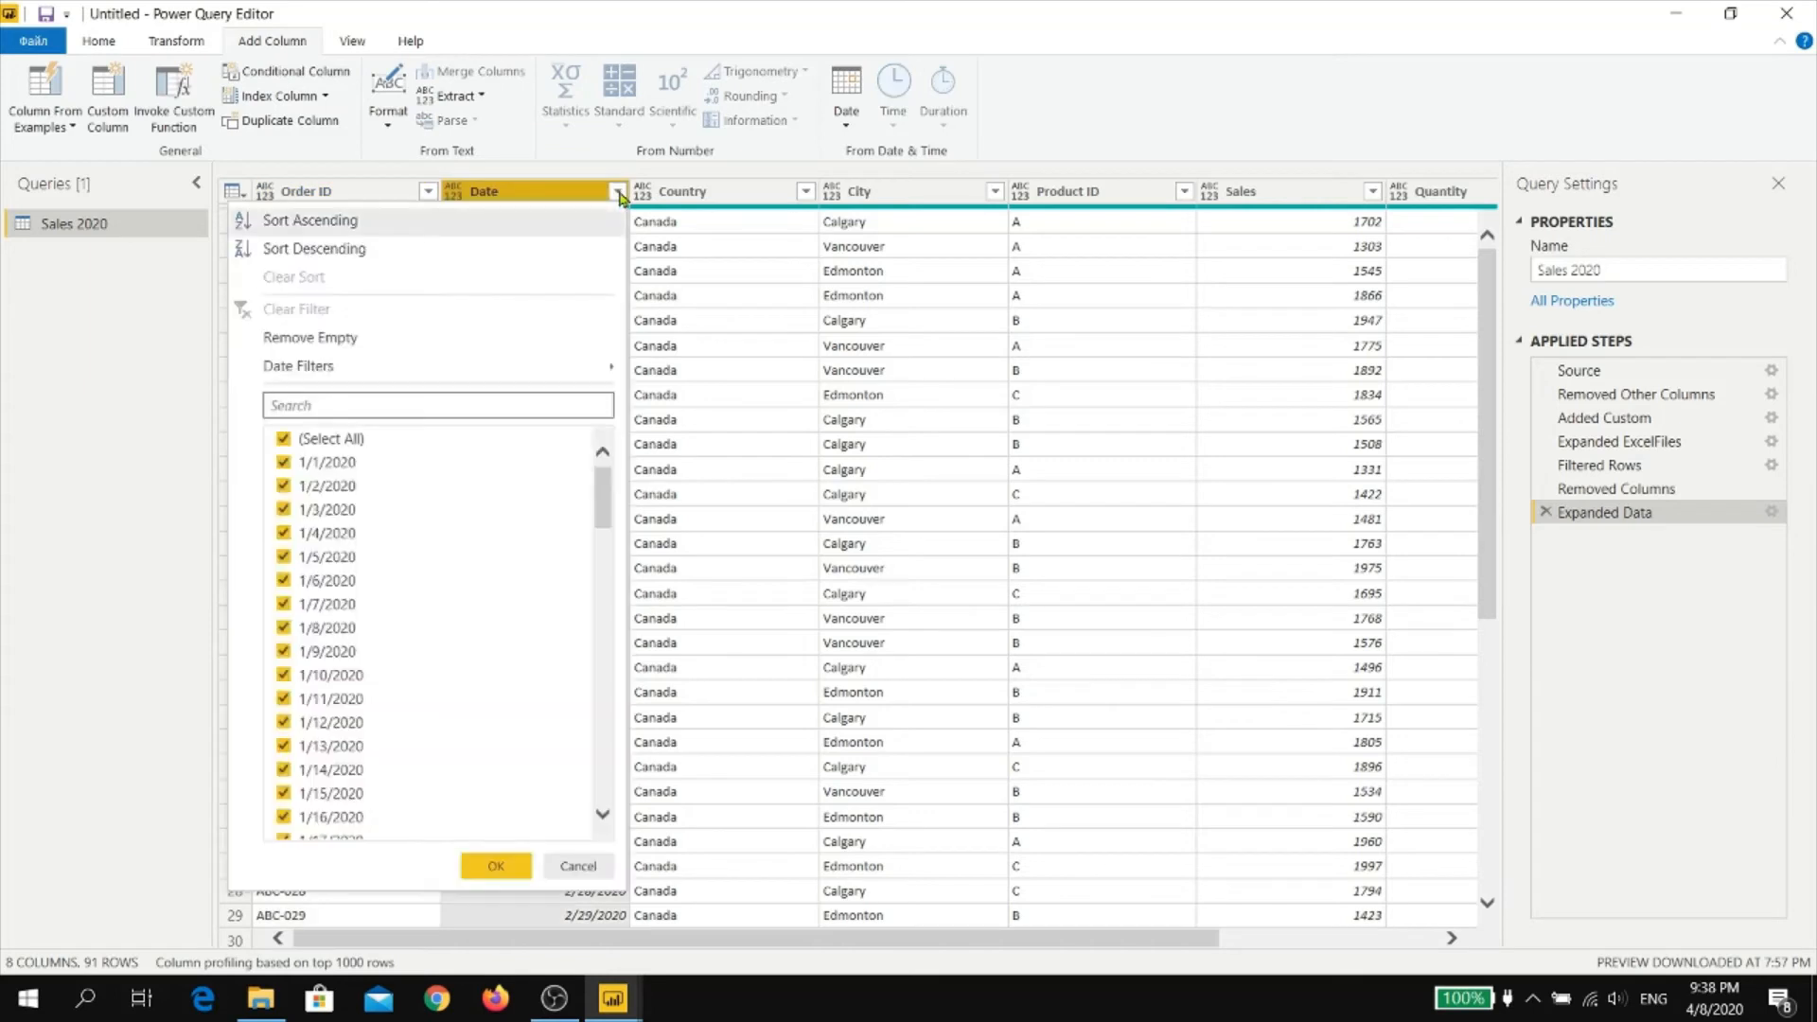
left_click(342, 228)
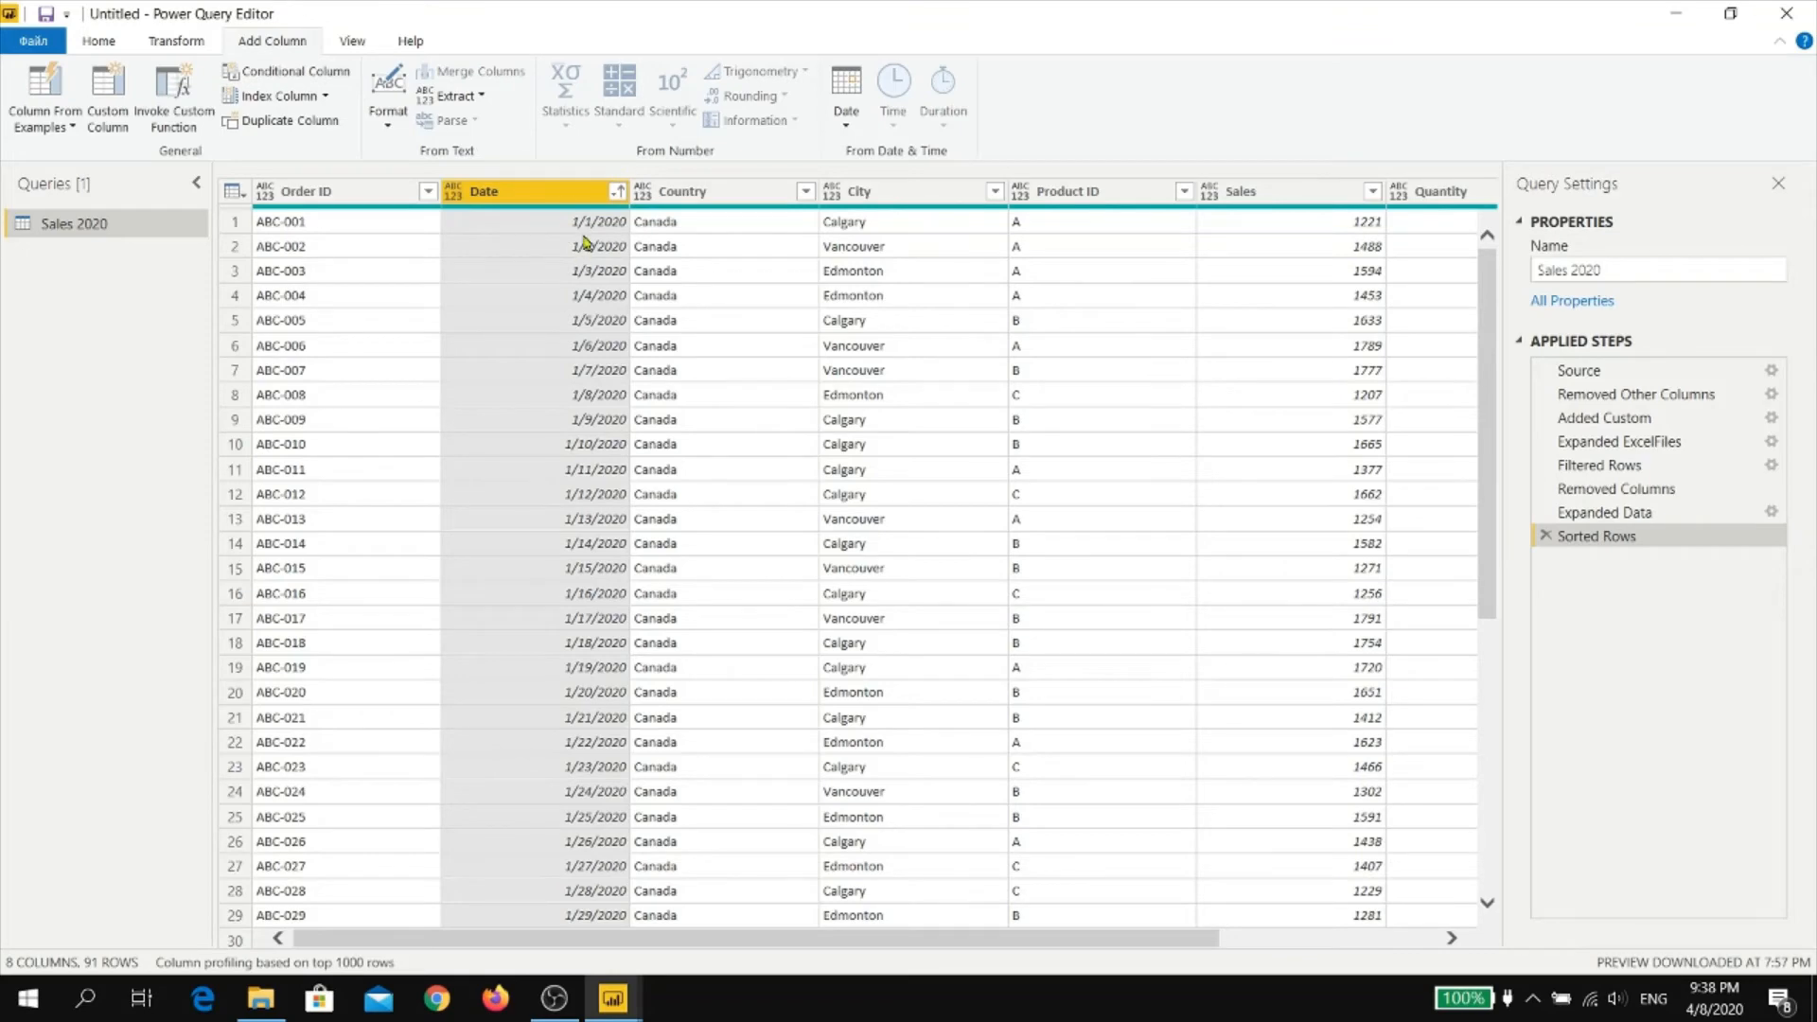
left_click_drag(1488, 274, 1478, 231)
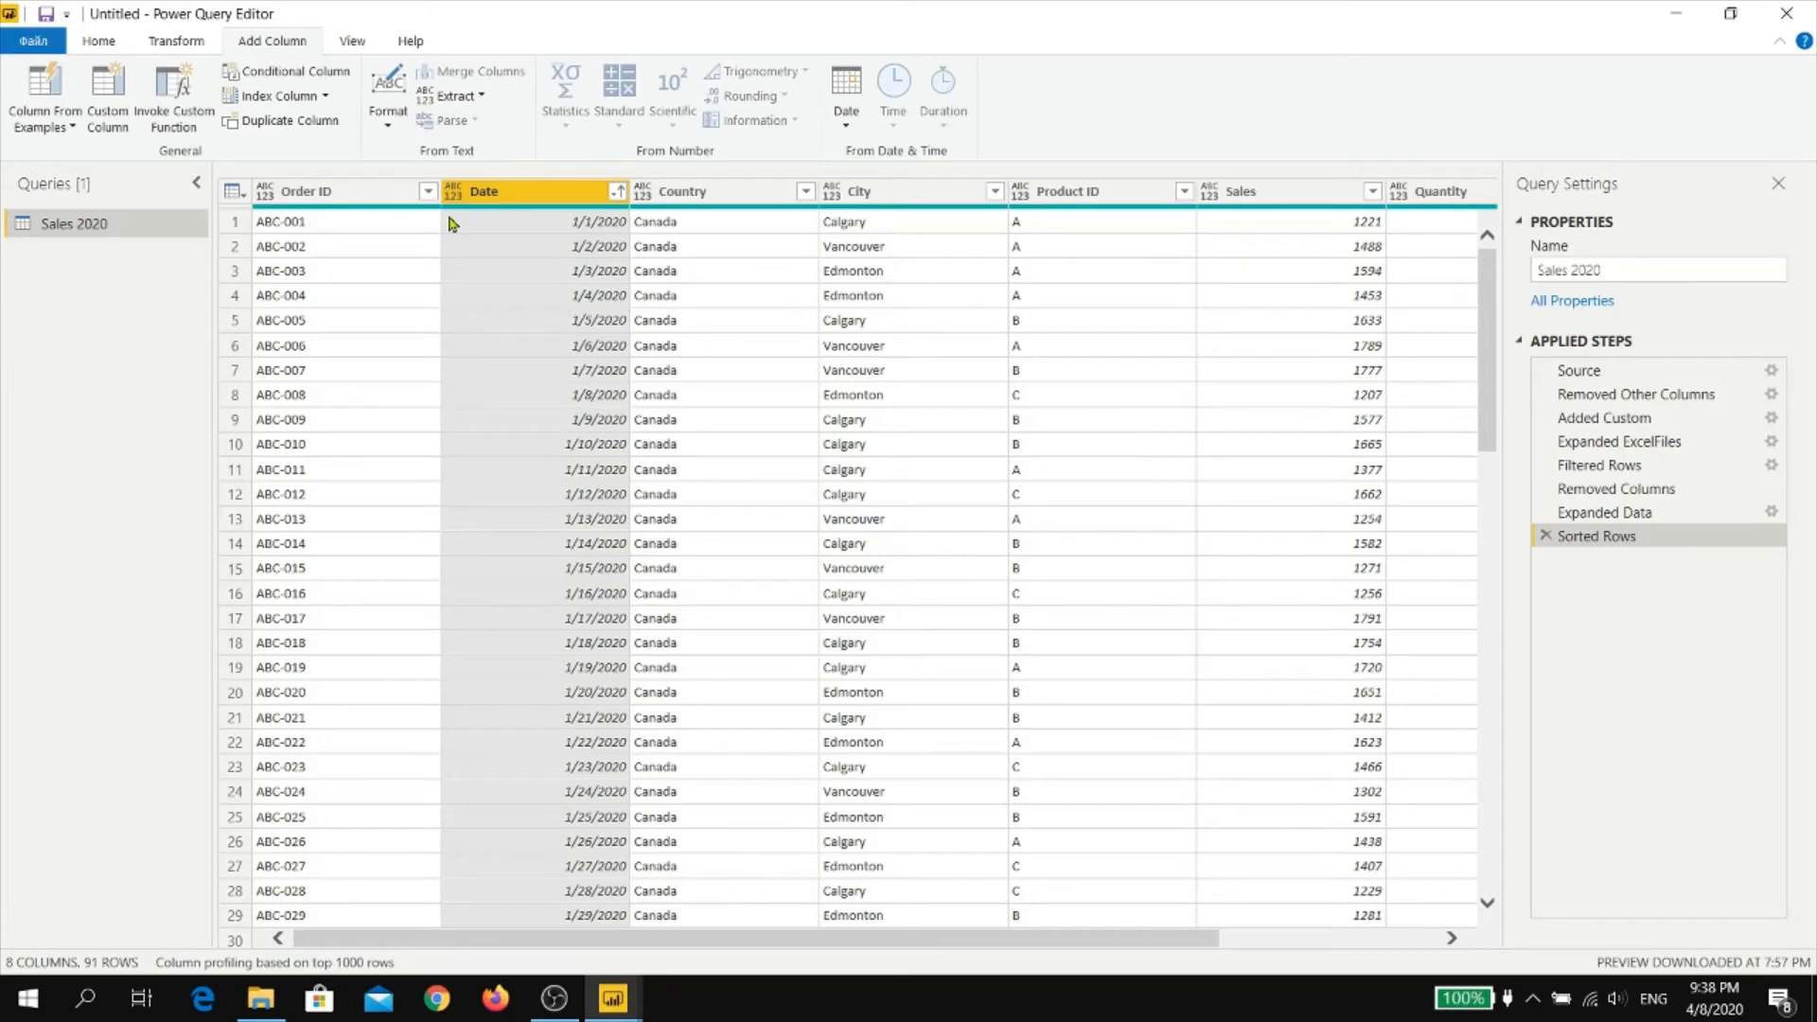
Set the data type of the Order ID column to Text and of the Date column to Date
left_click(265, 192)
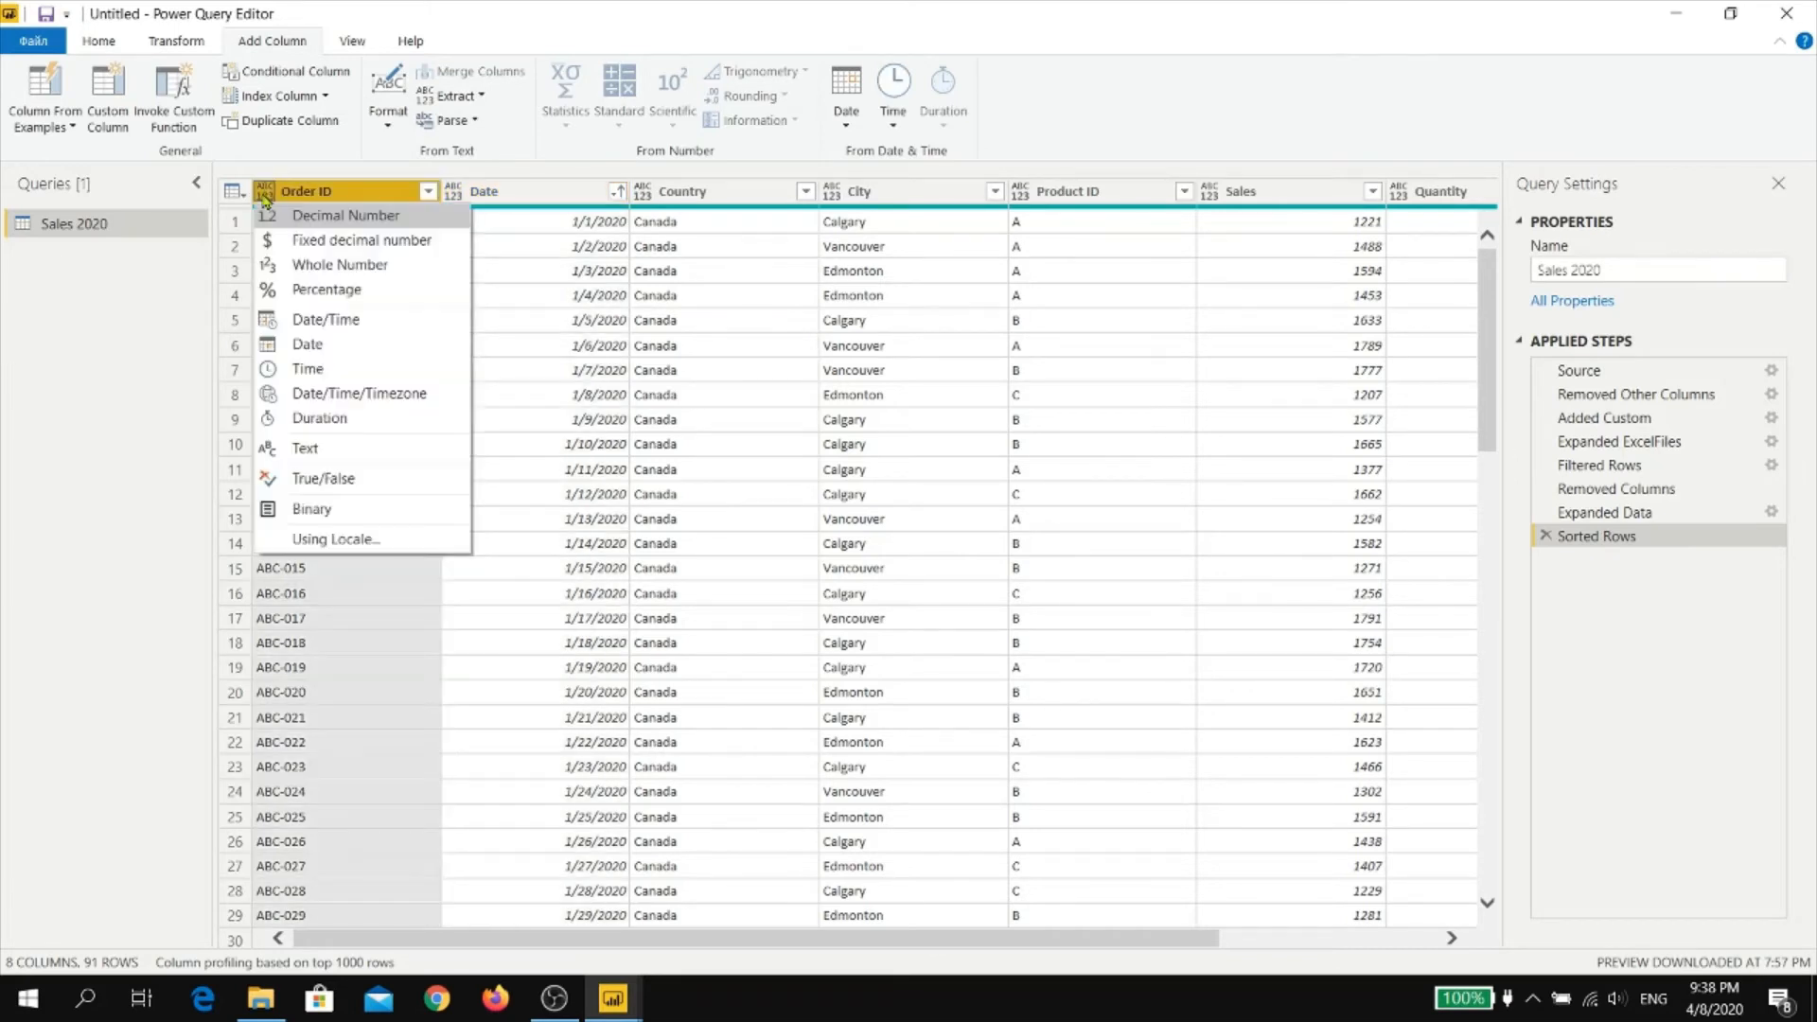
left_click(377, 461)
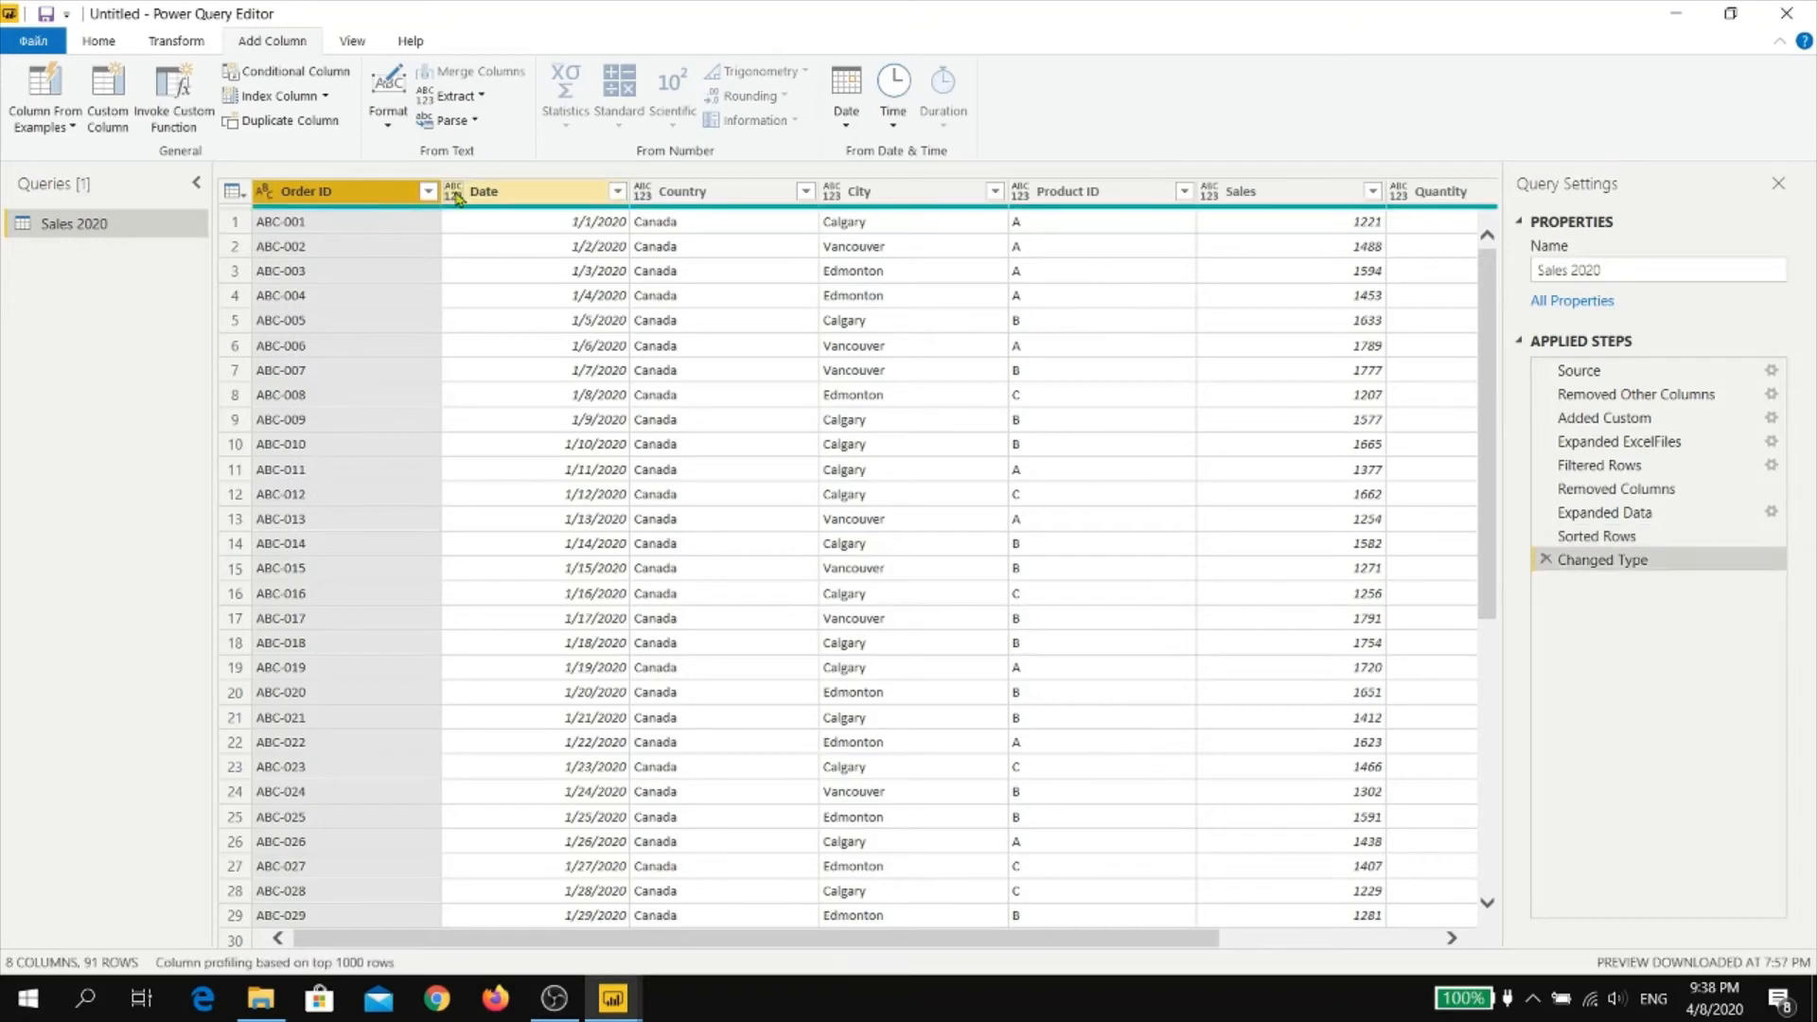
left_click(452, 194)
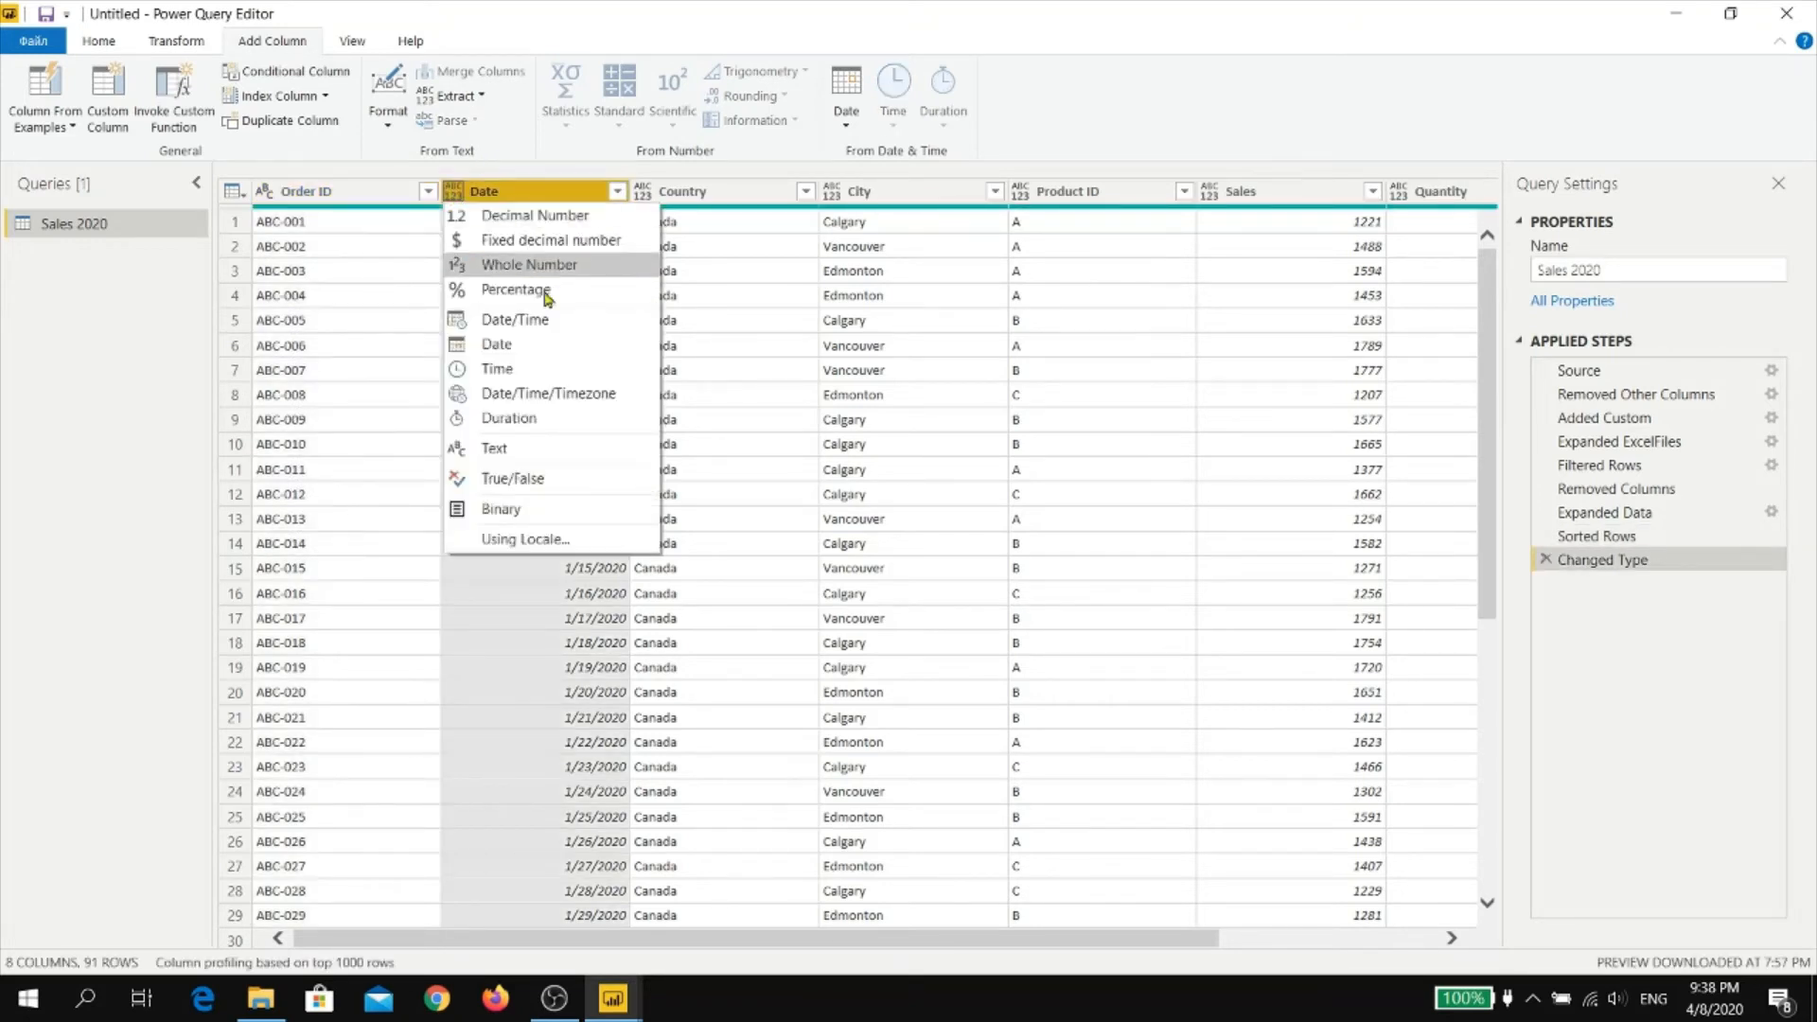
left_click(527, 345)
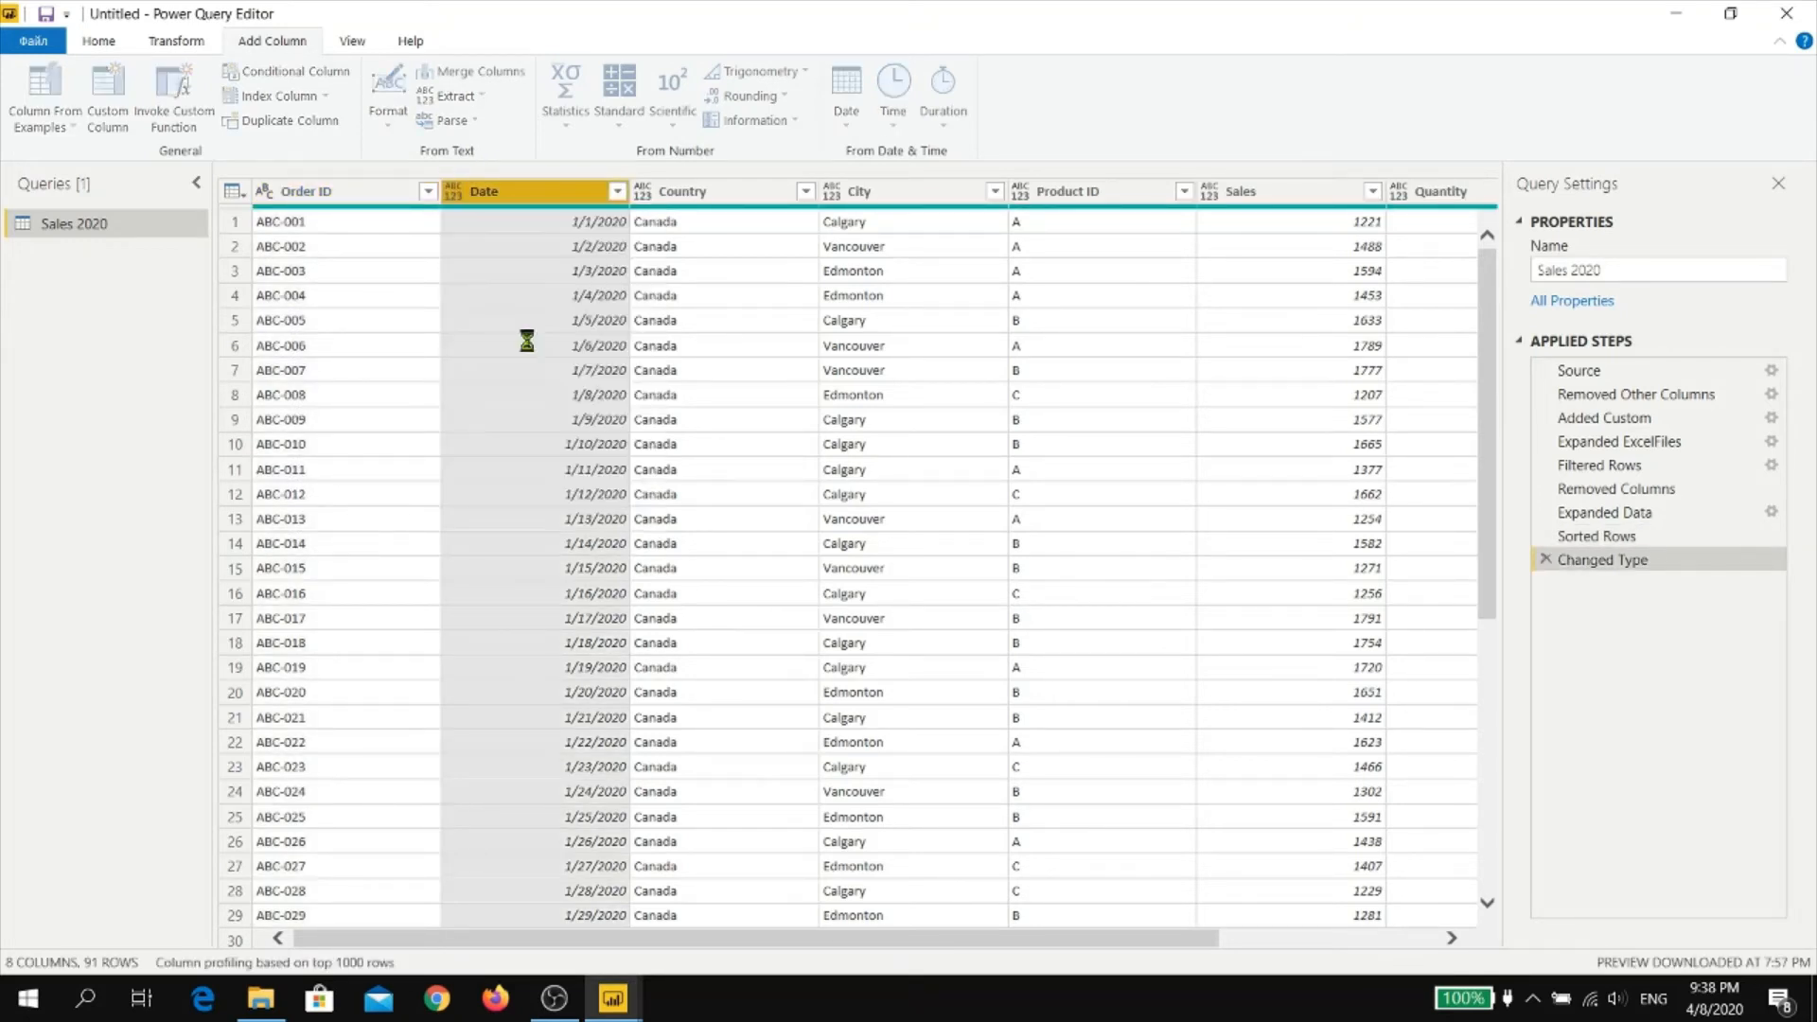
Set the data type of the Country, City and Product ID columns to Text
left_click(642, 195)
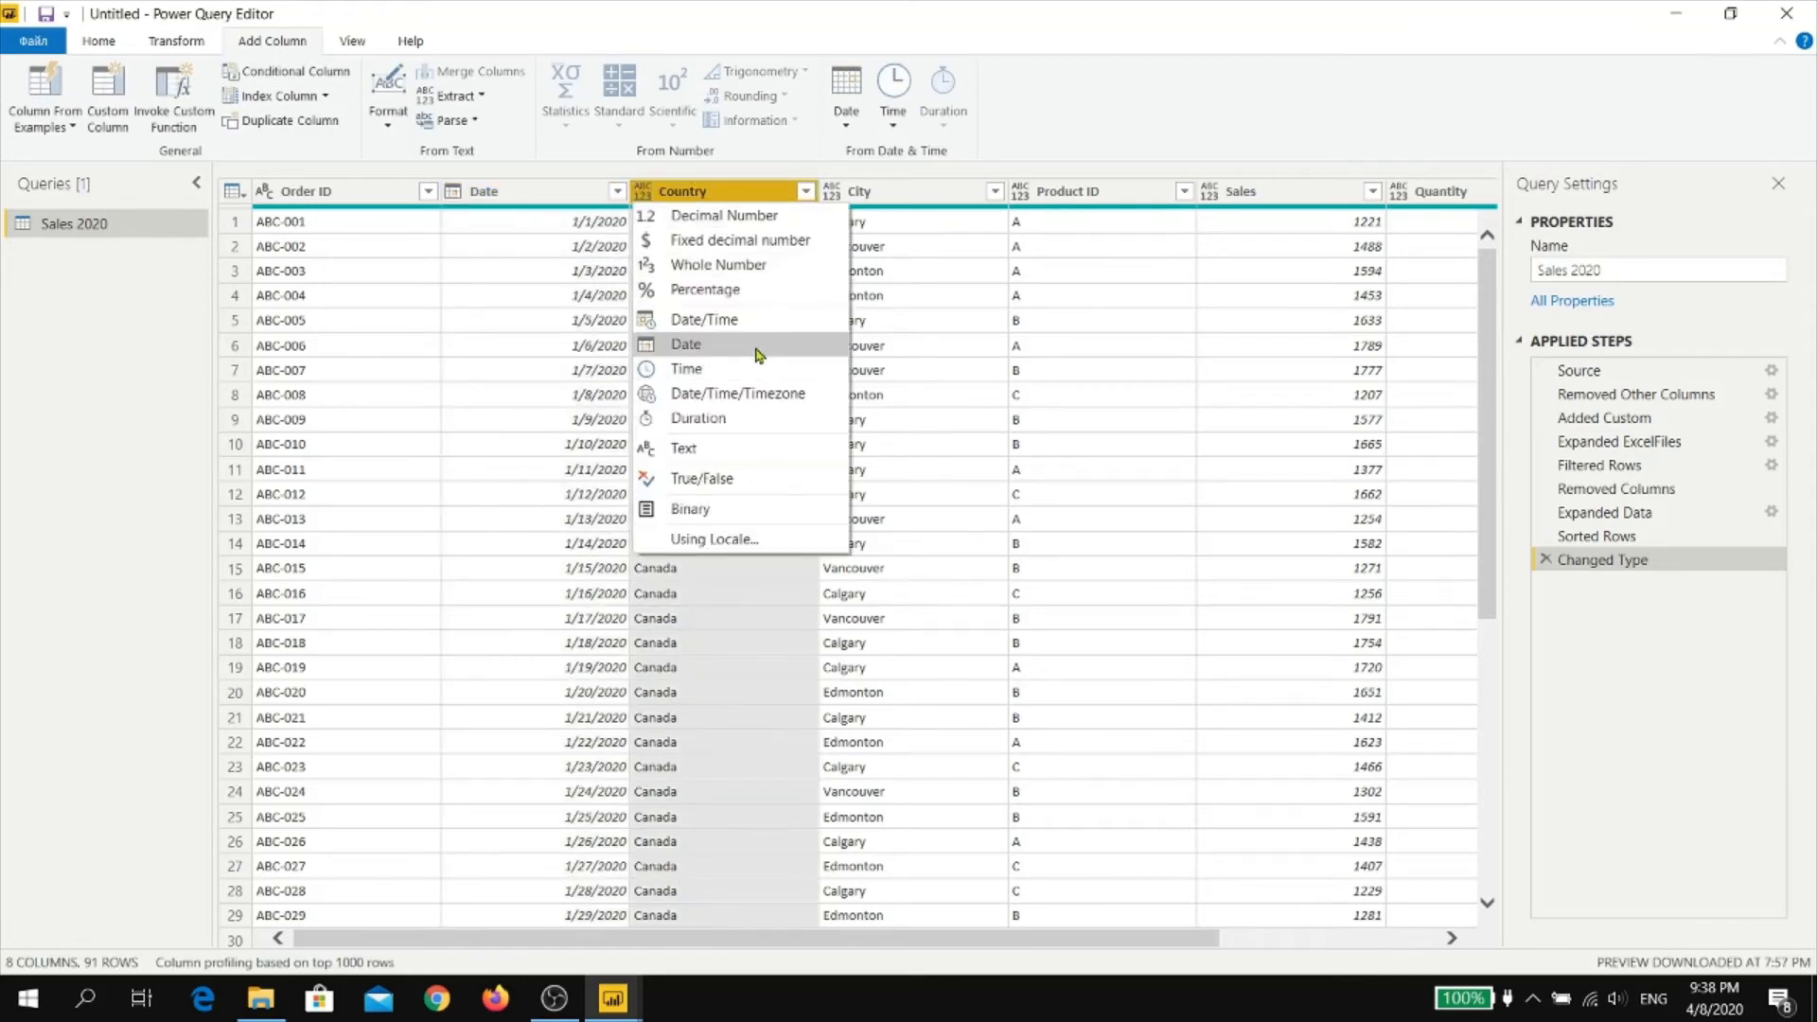
left_click(721, 454)
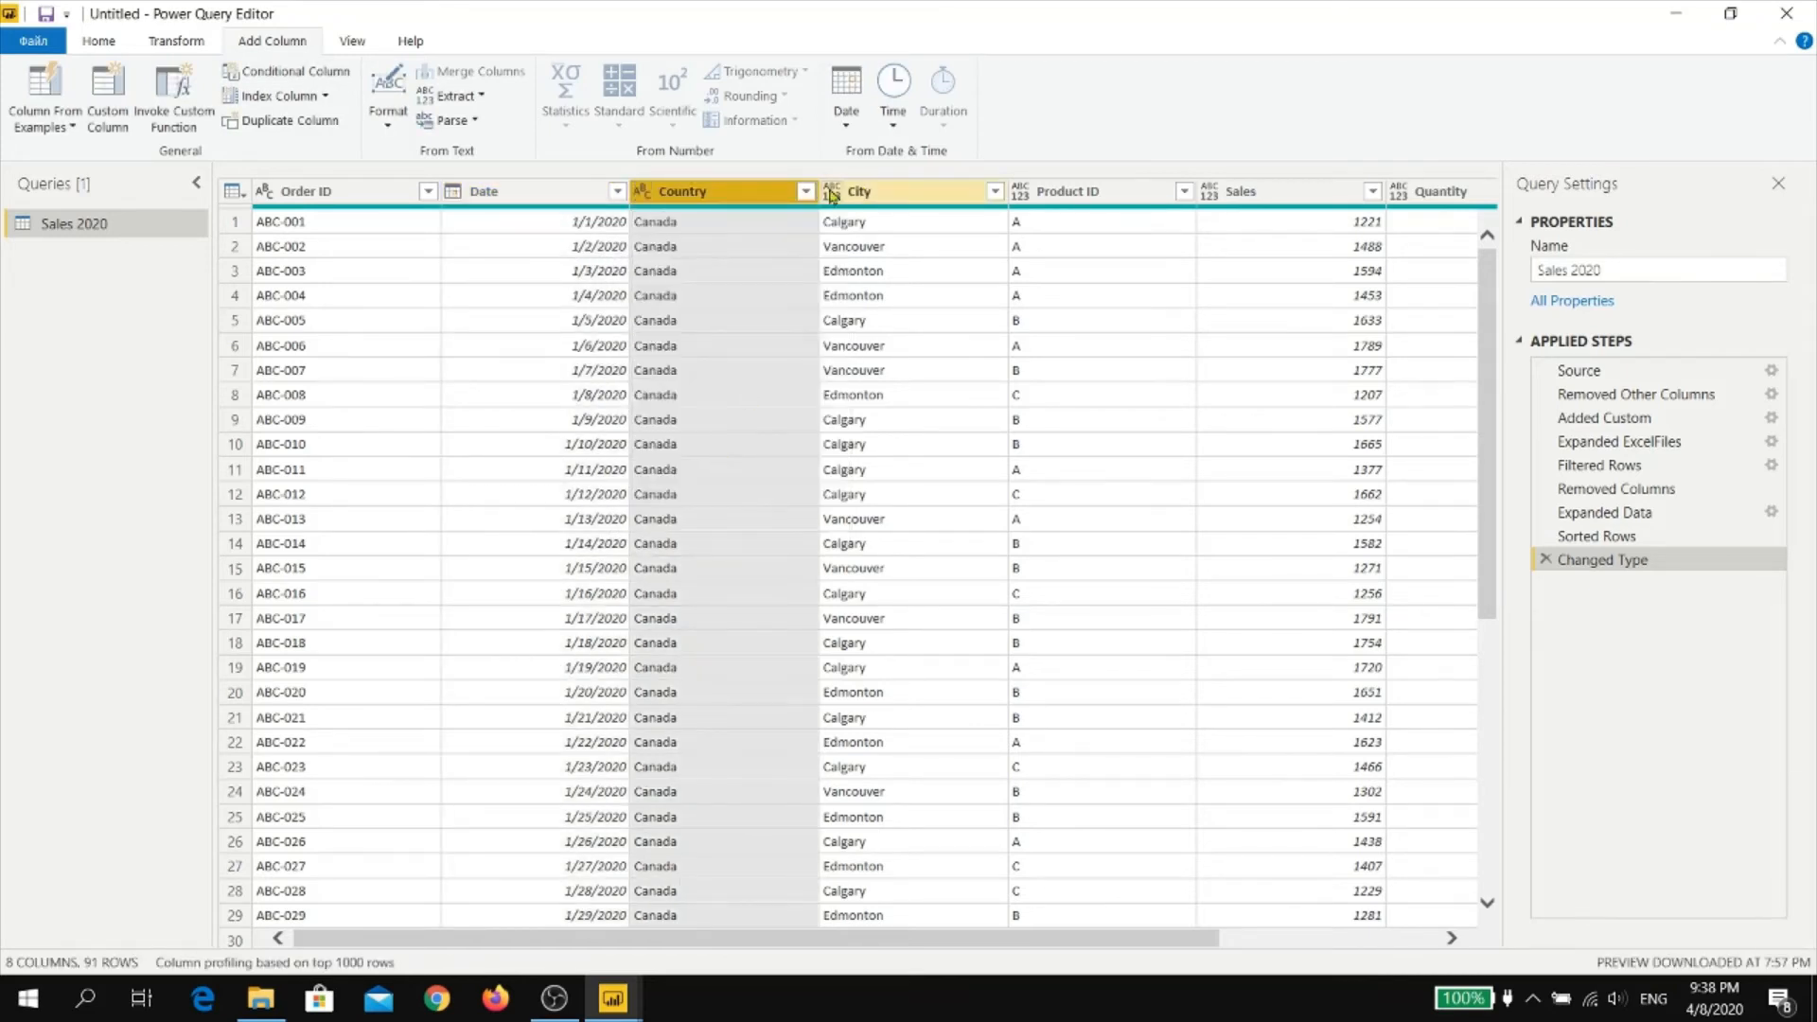
left_click(830, 194)
left_click(889, 476)
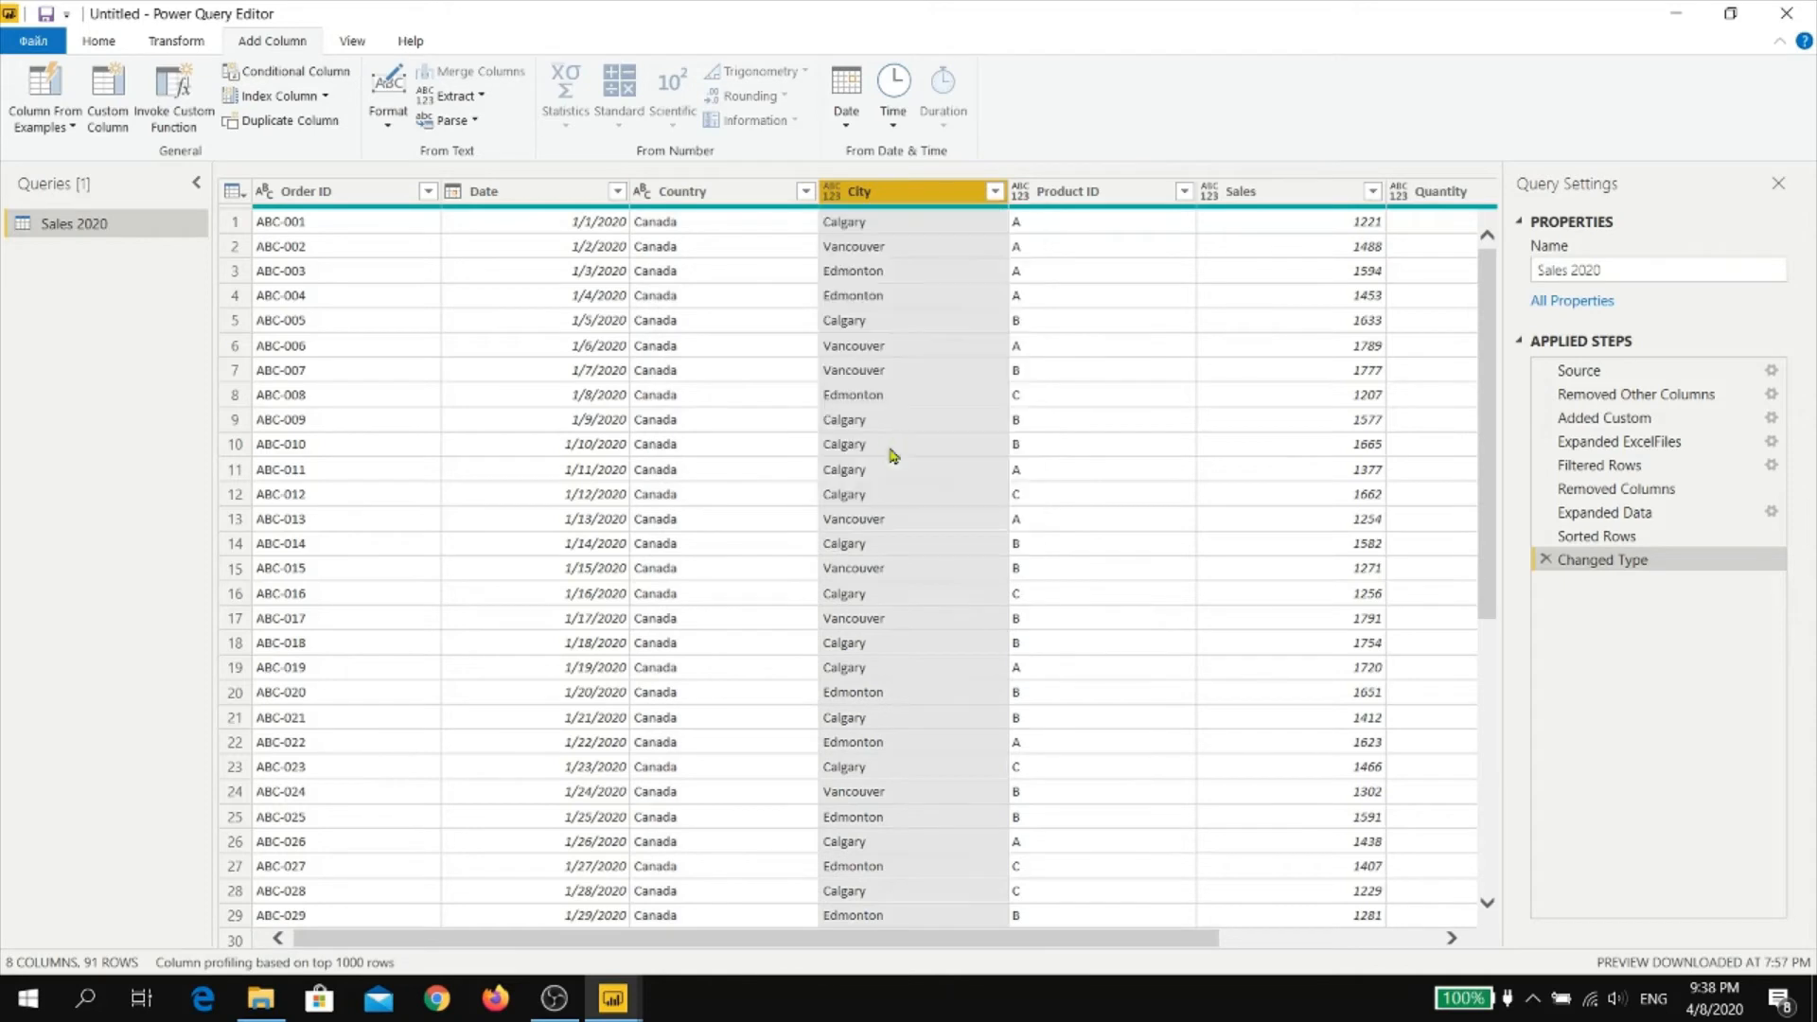
left_click(1020, 194)
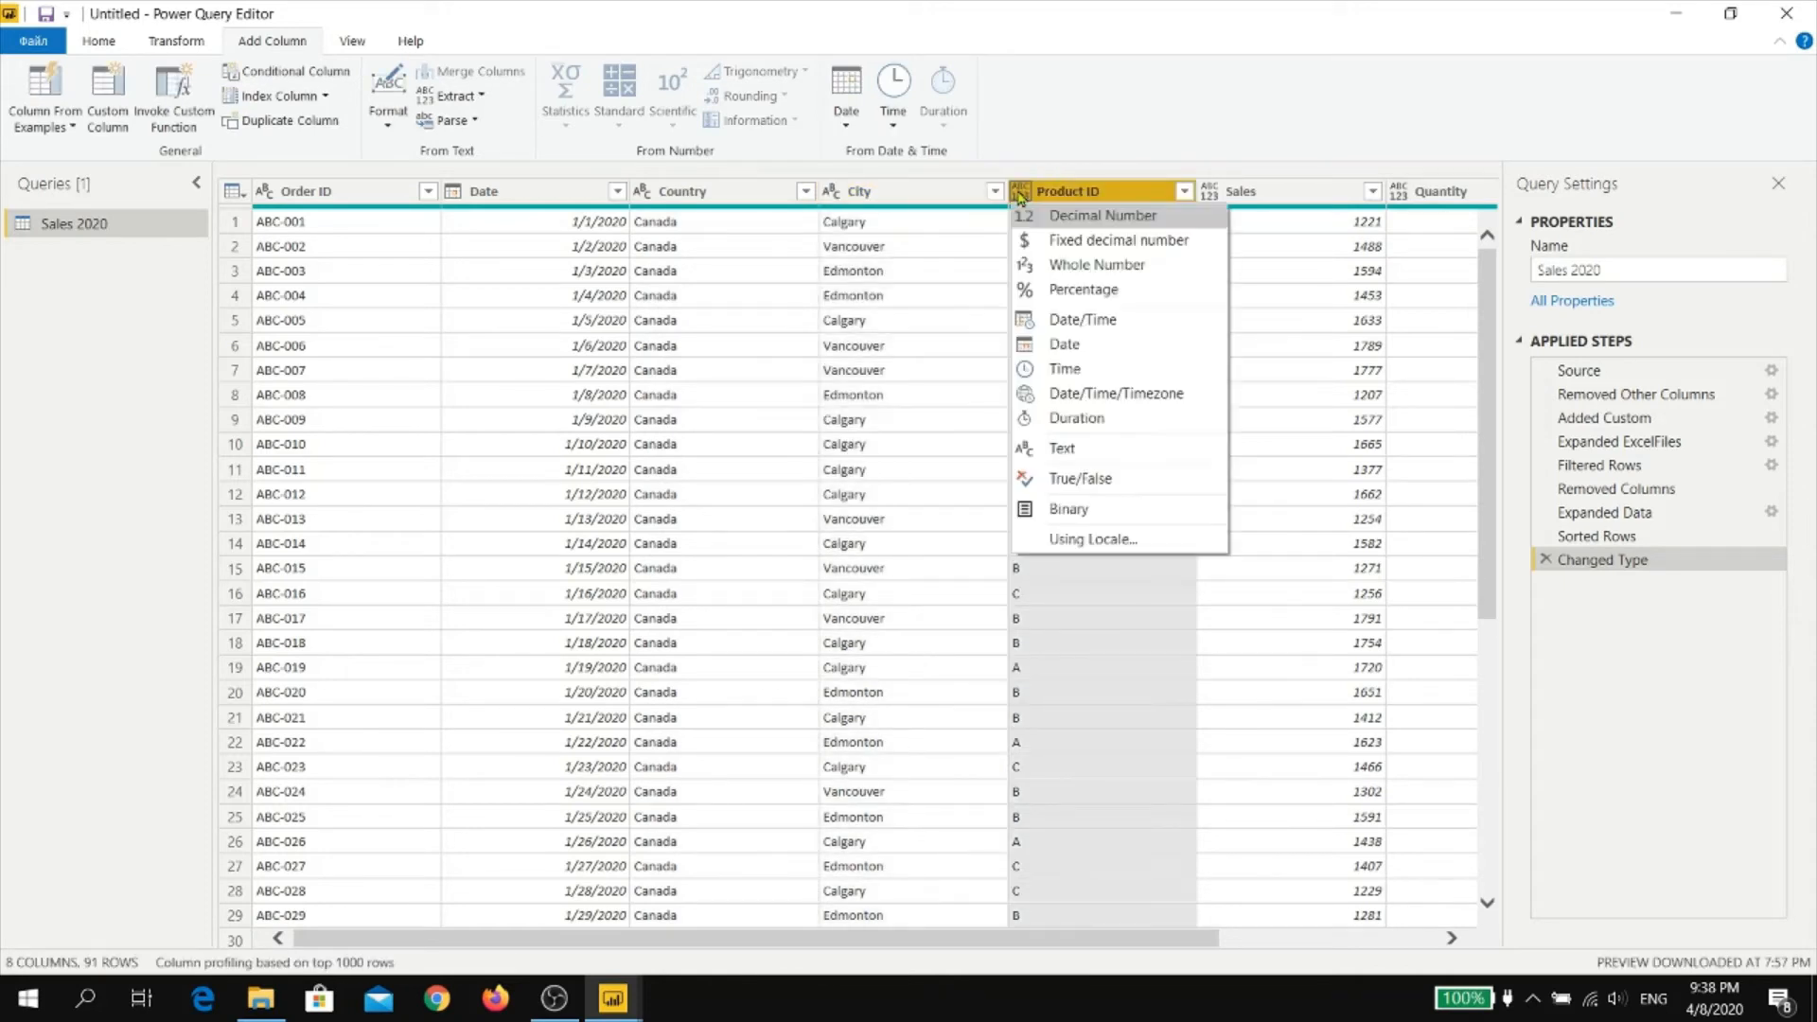
left_click(1102, 463)
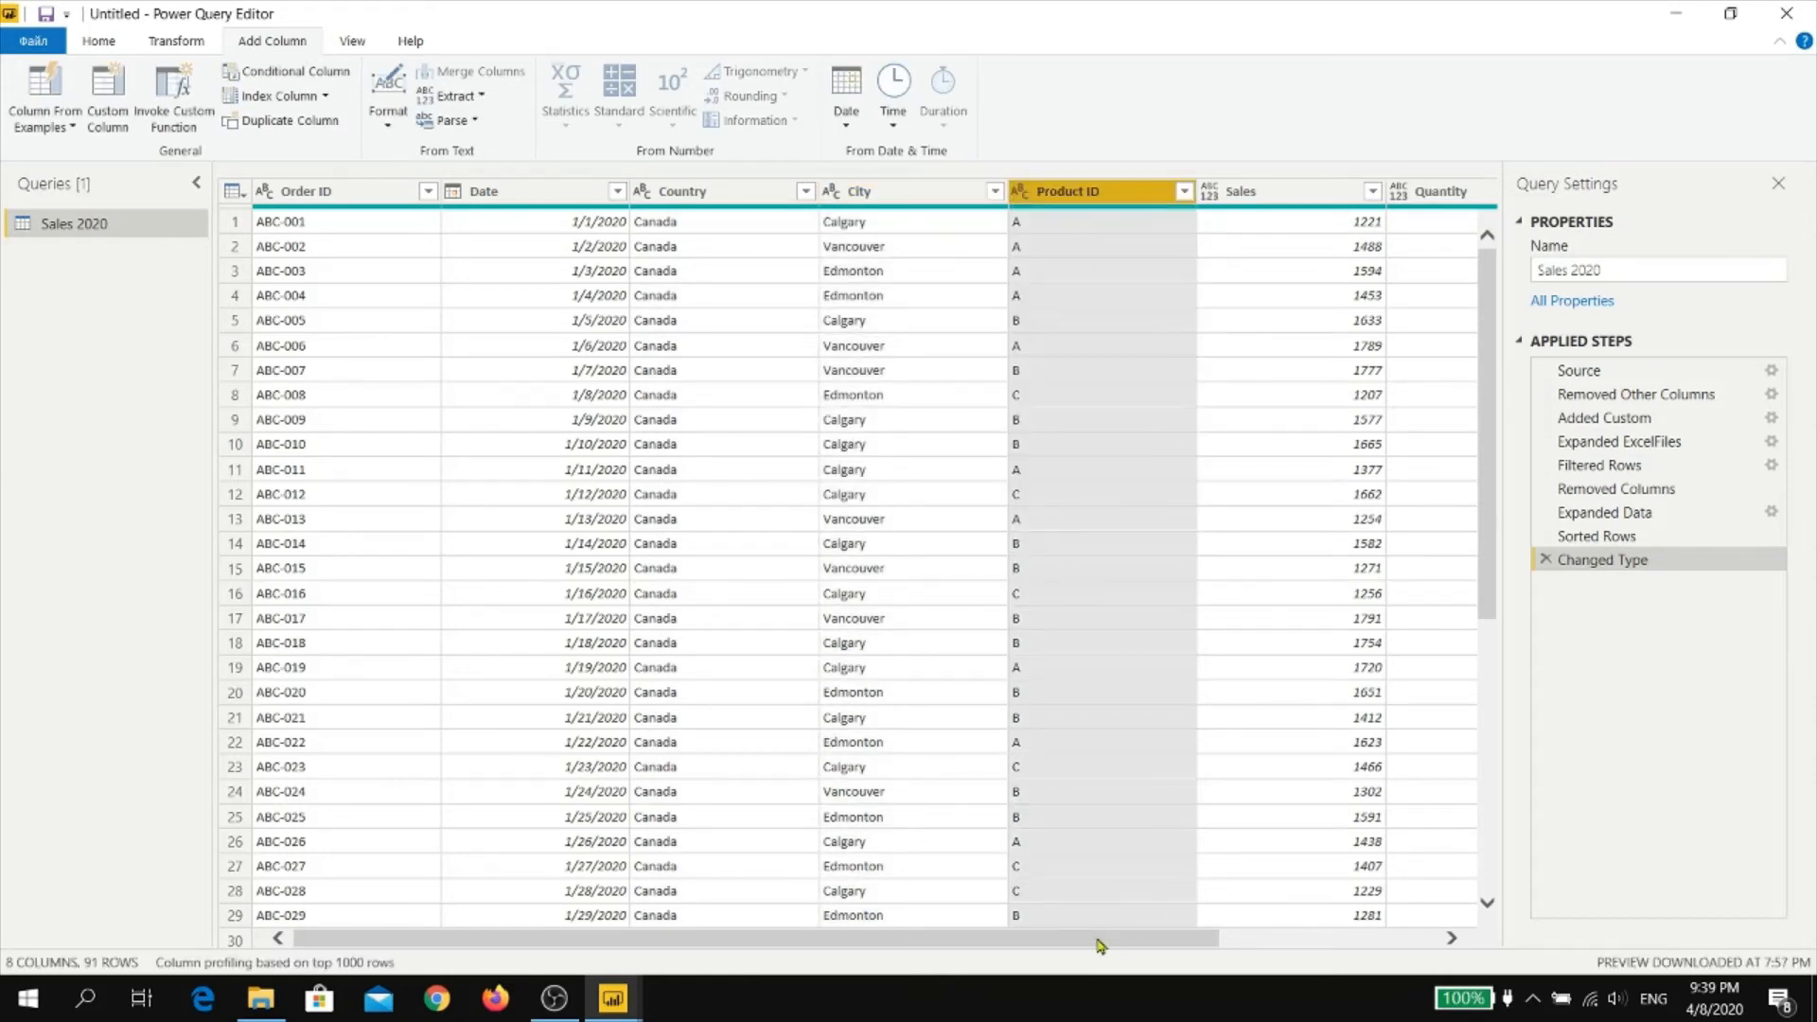
Set the data type of the Sales and Revenue columns to Decimal Number and of the Quantity column to Whole Number
left_click_drag(1103, 939, 1355, 950)
left_click(924, 193)
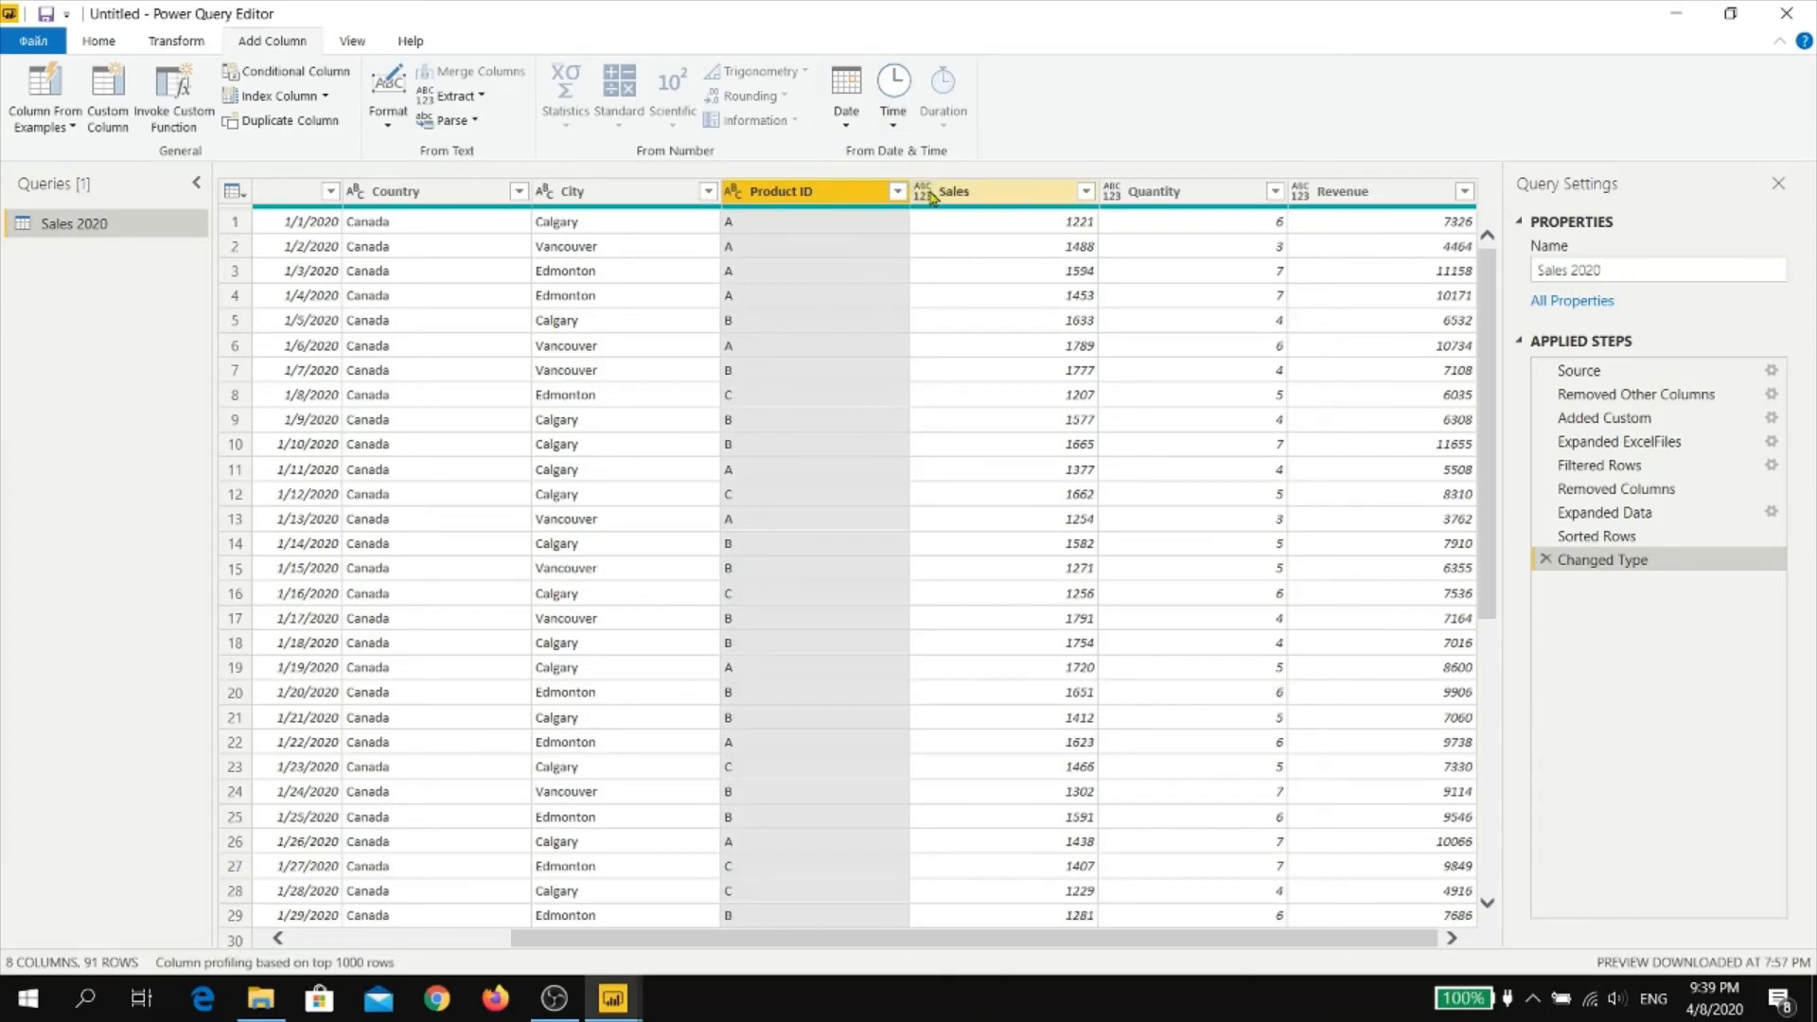
left_click(967, 218)
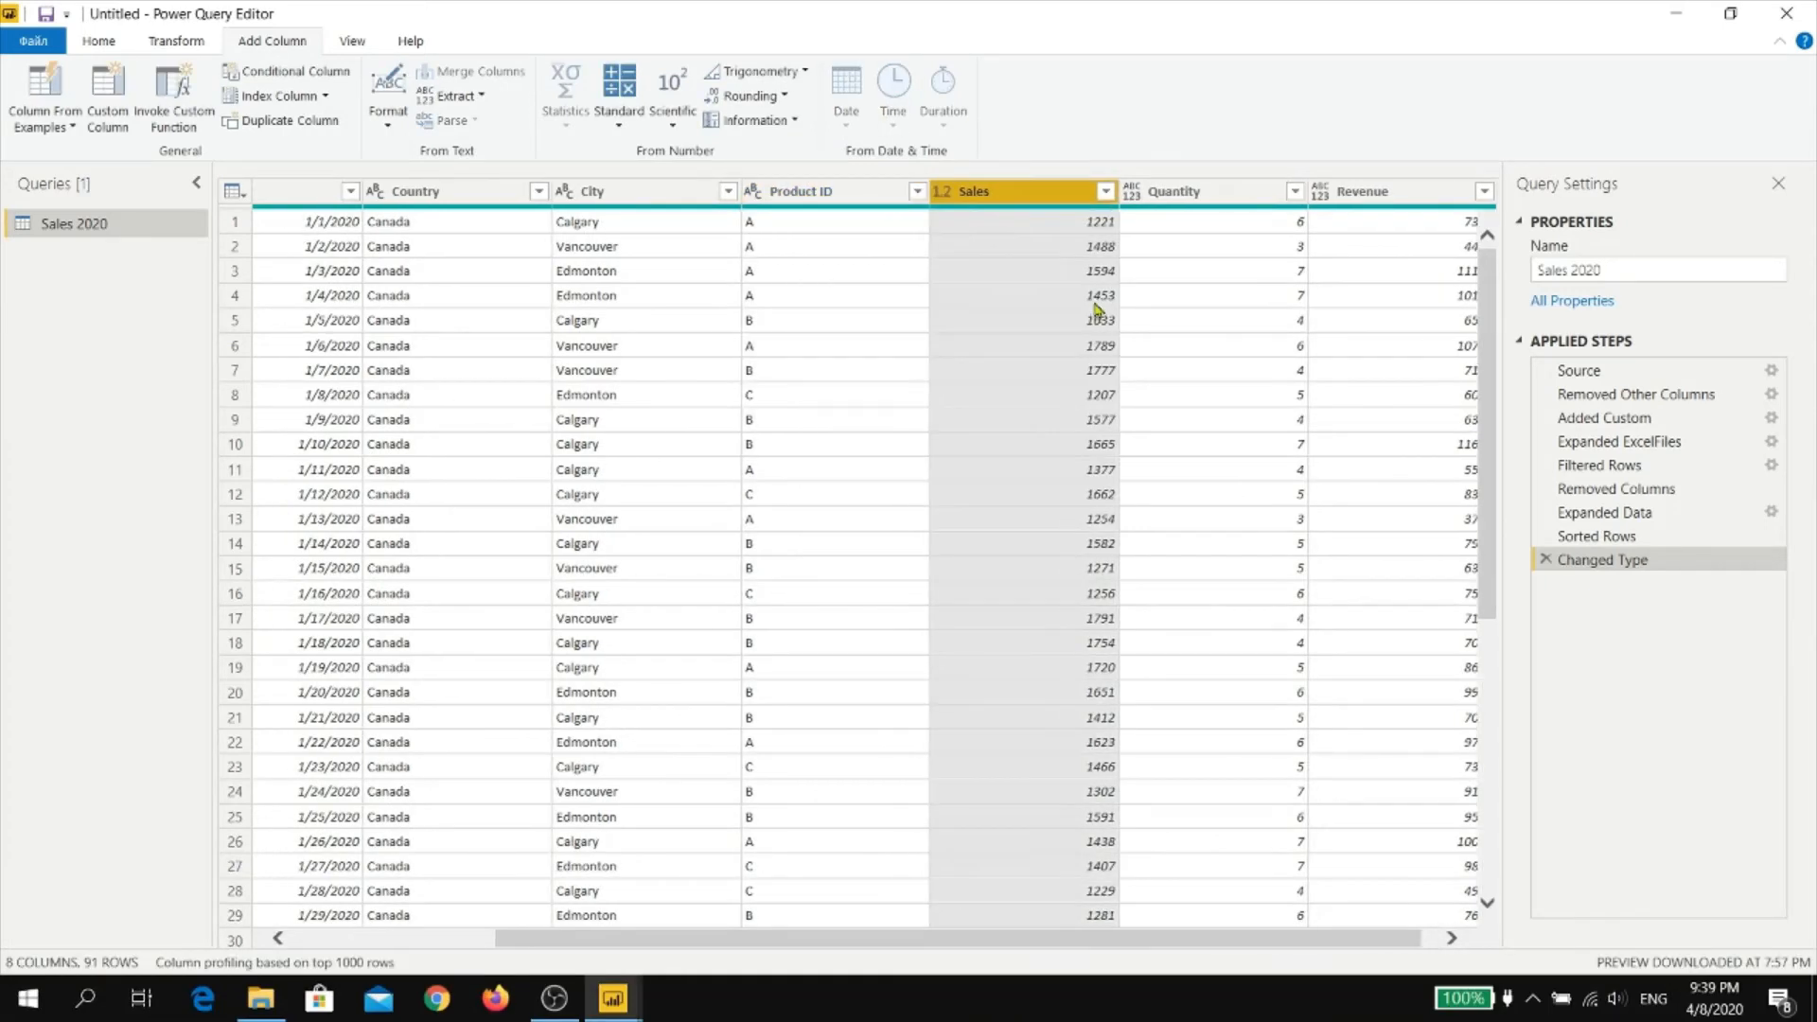
left_click(1134, 193)
left_click(1220, 266)
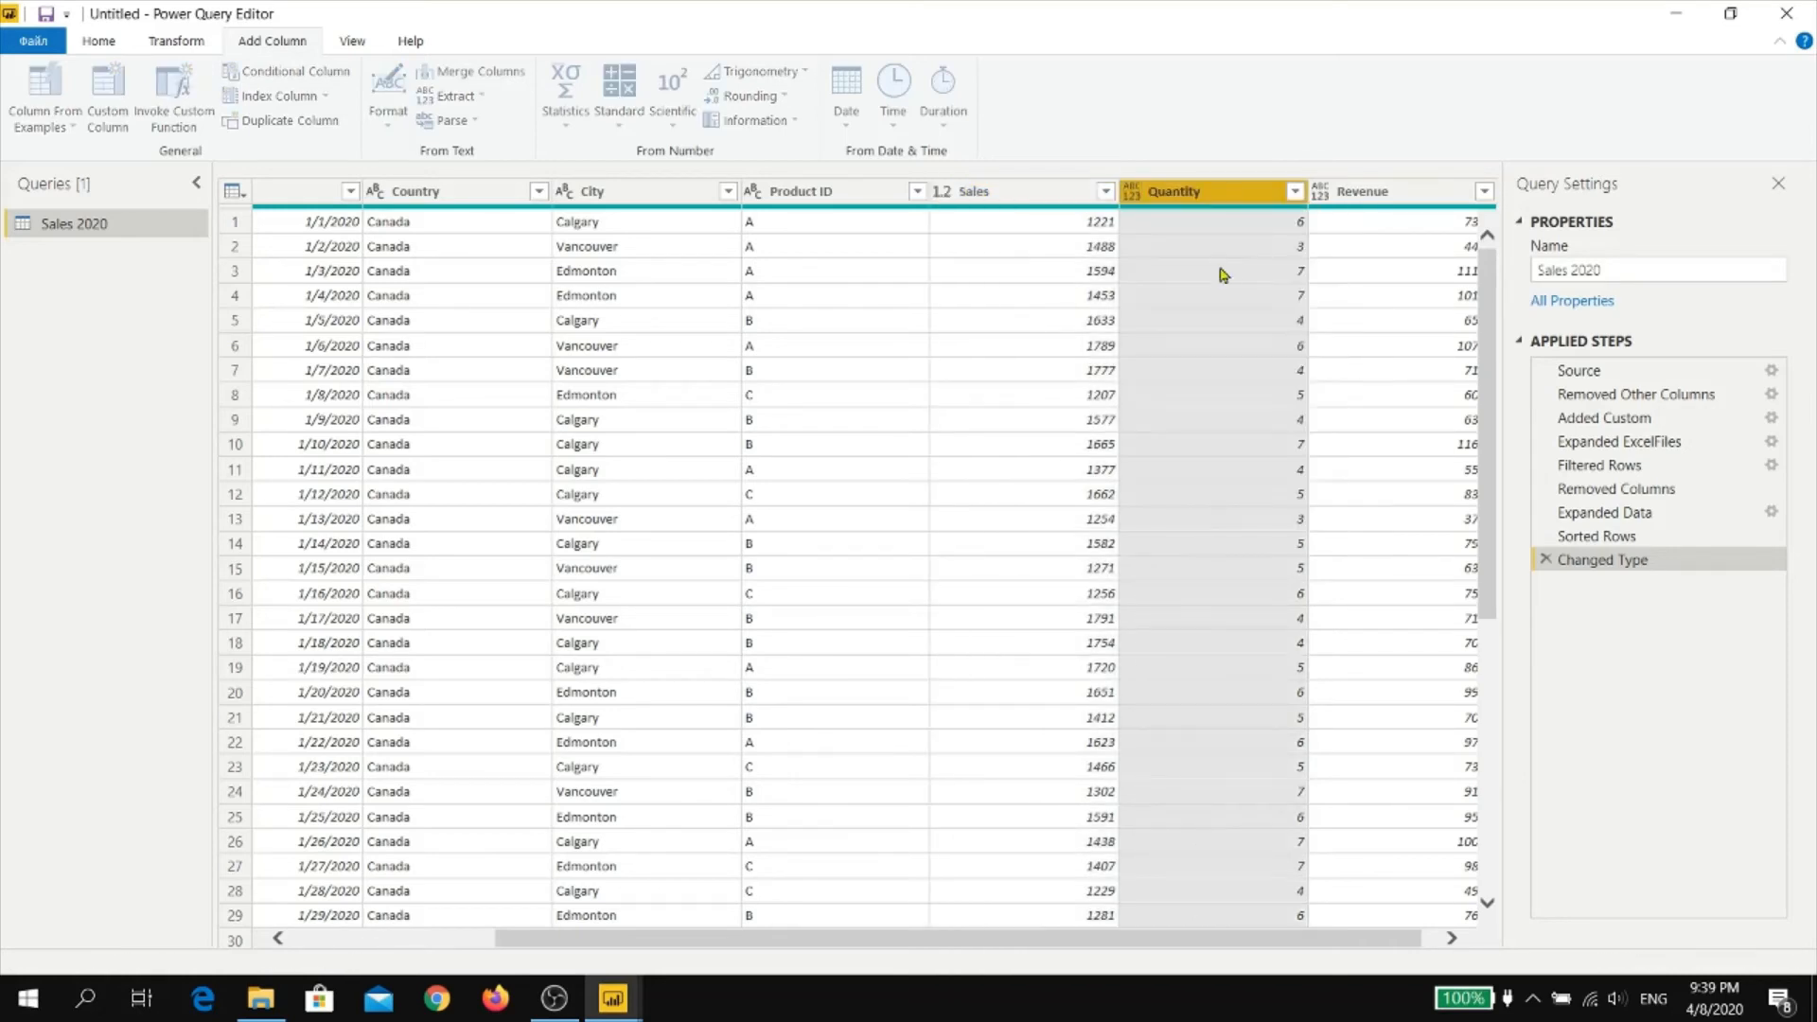
left_click(1329, 194)
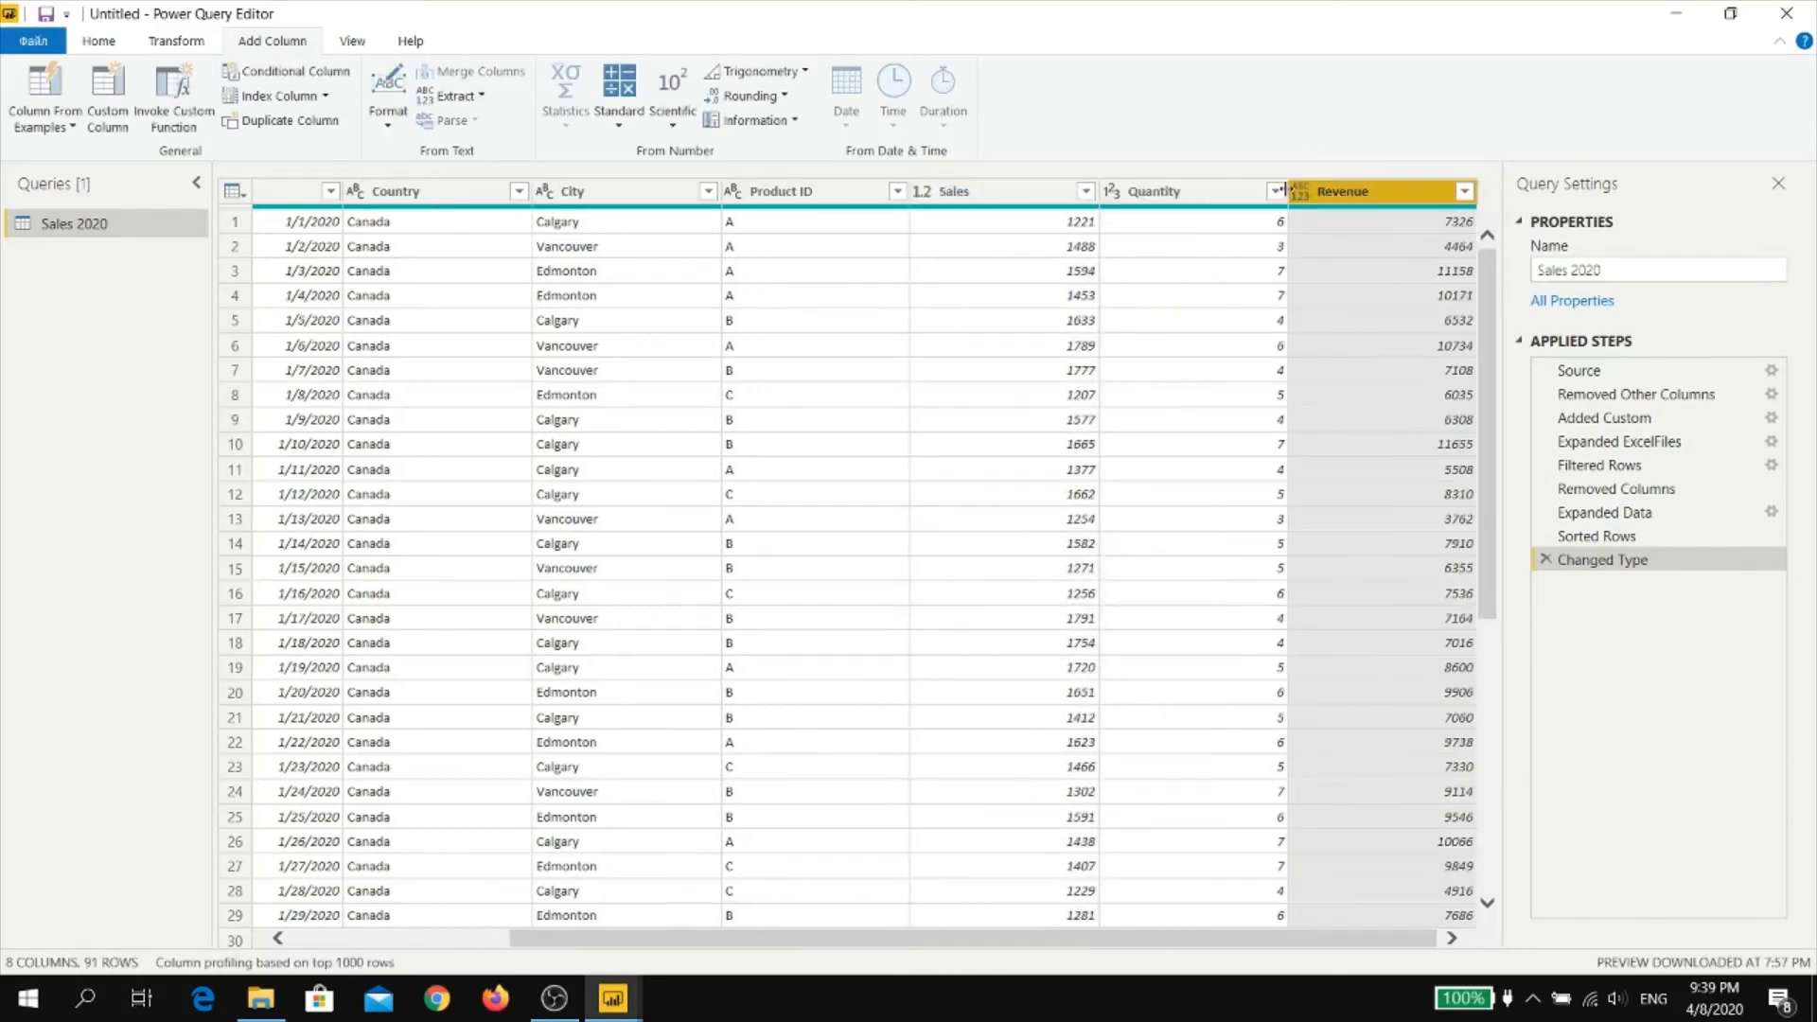
left_click(1301, 193)
left_click(1353, 213)
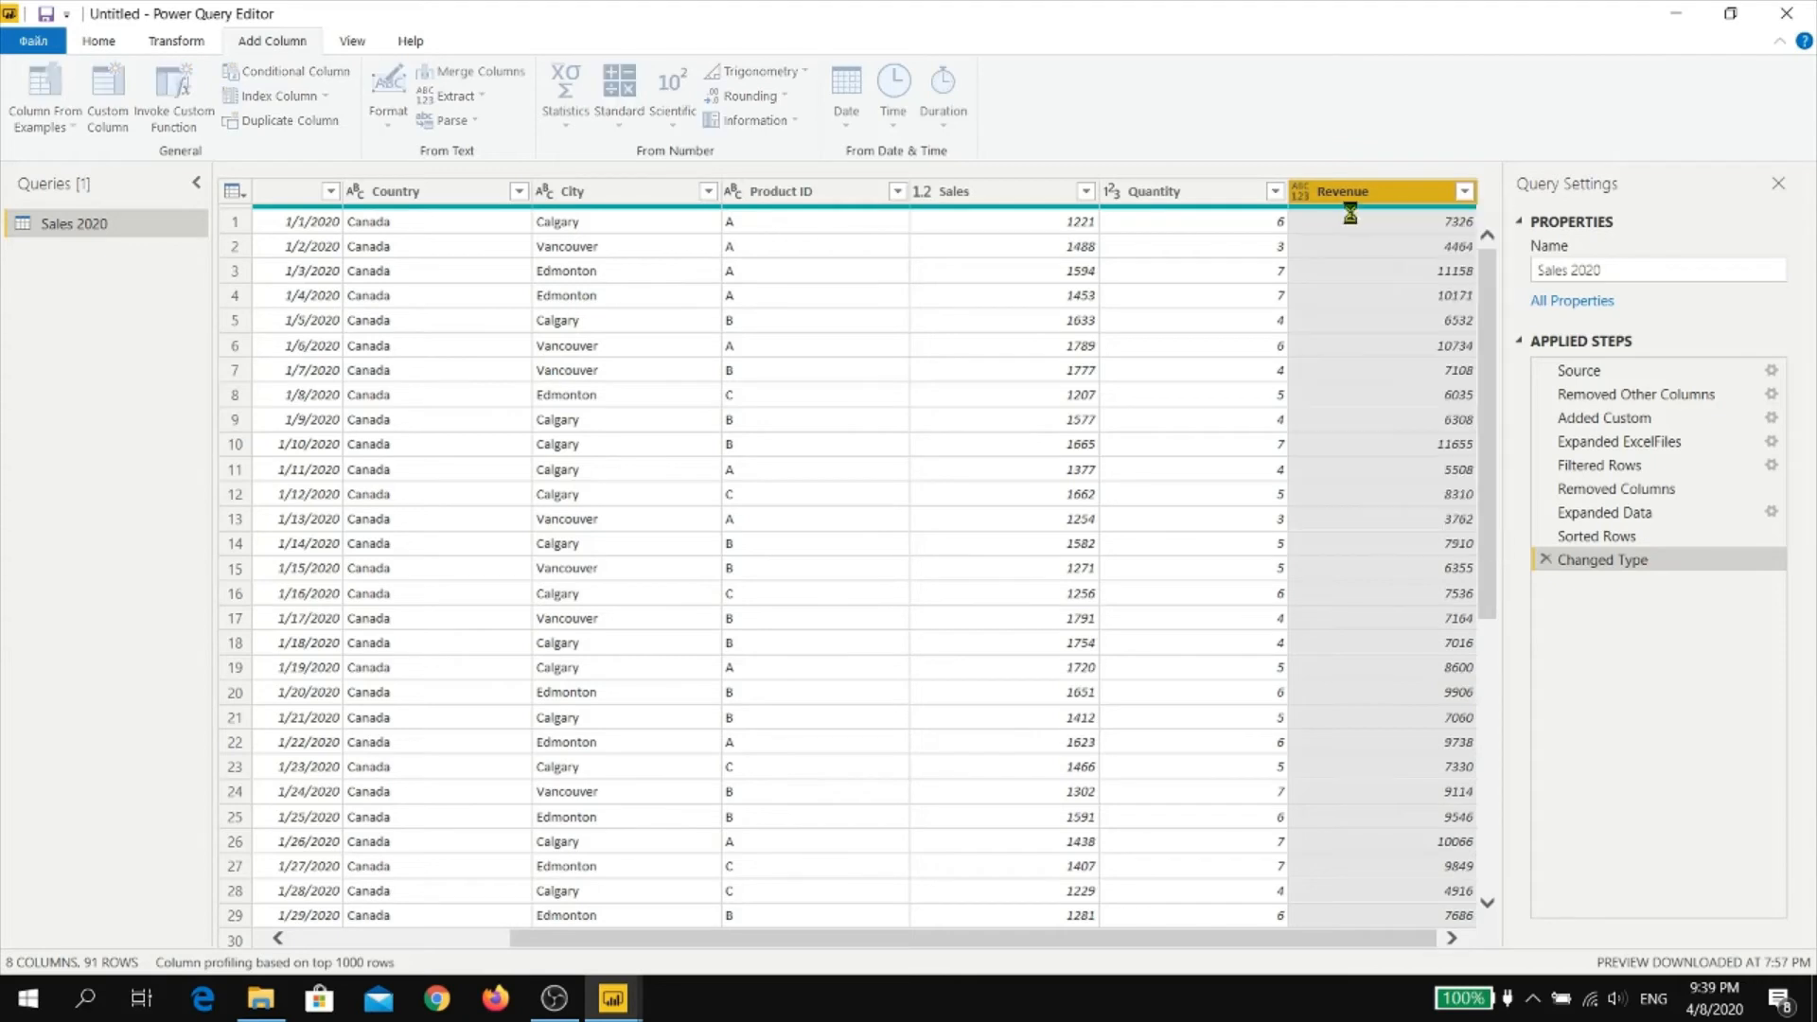
left_click_drag(1111, 940, 738, 946)
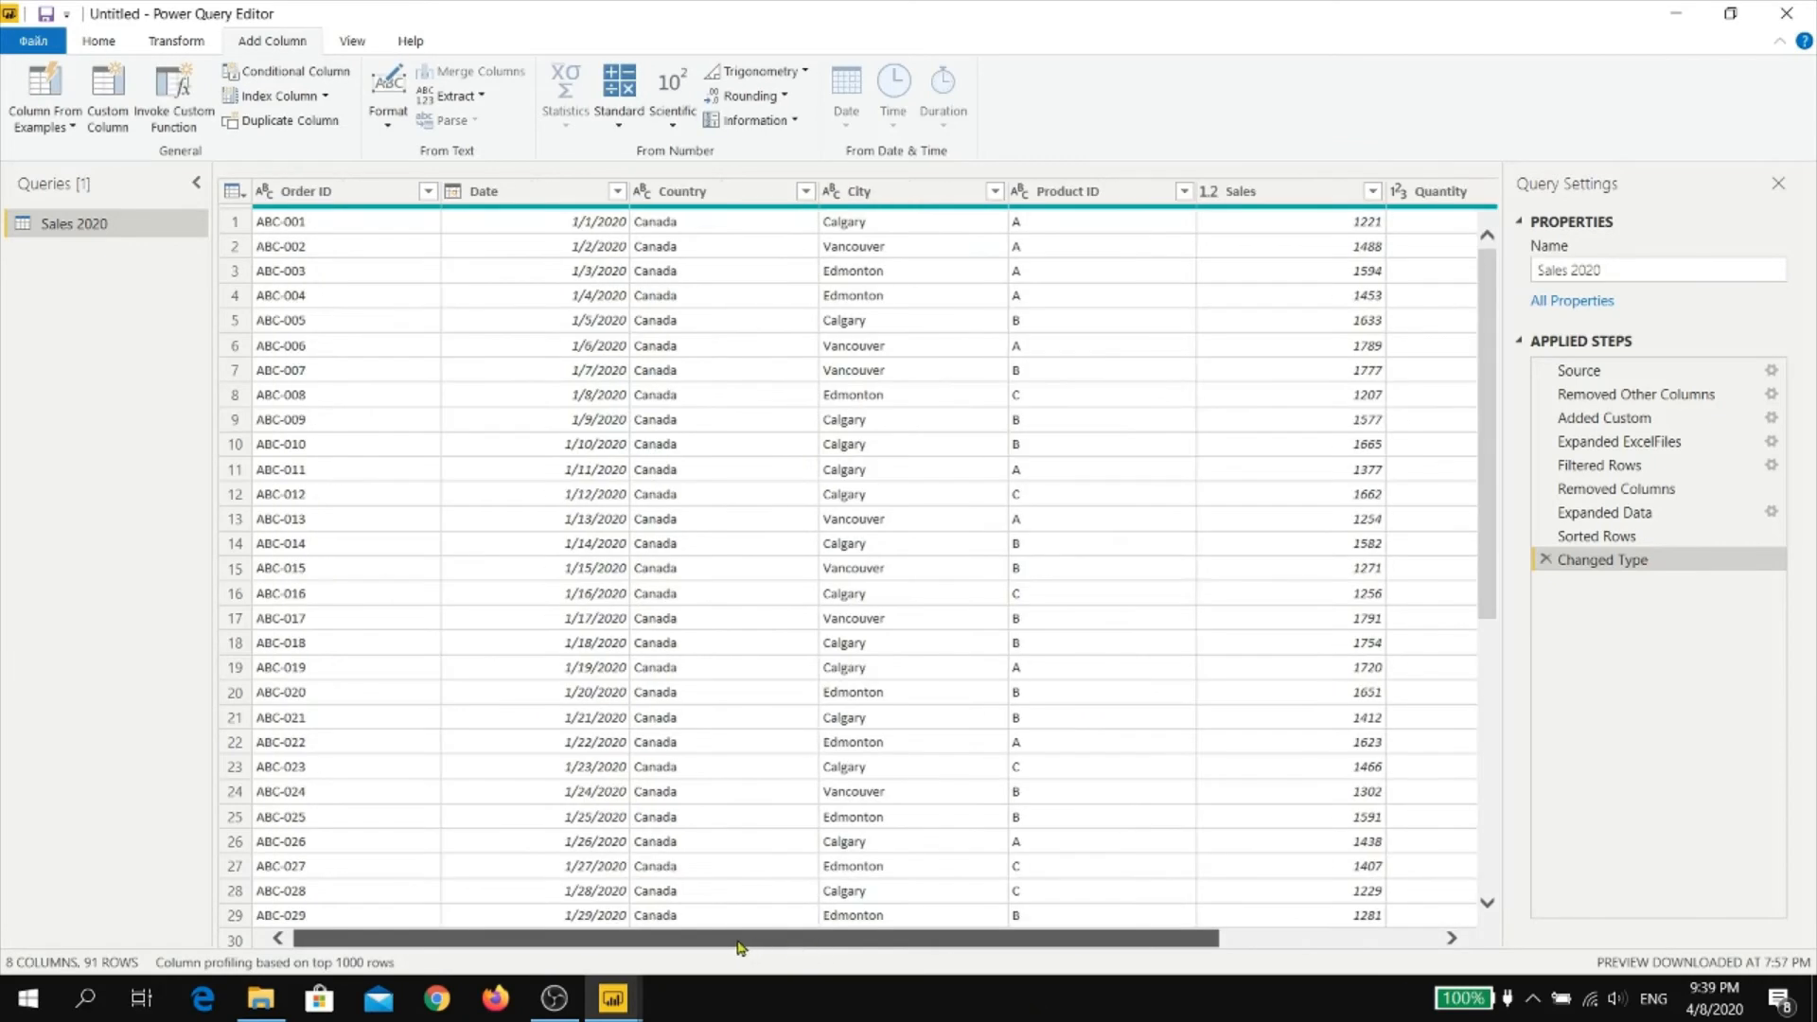
Close the query editor with its changes applied and collapse the report's filters pane
left_click(46, 42)
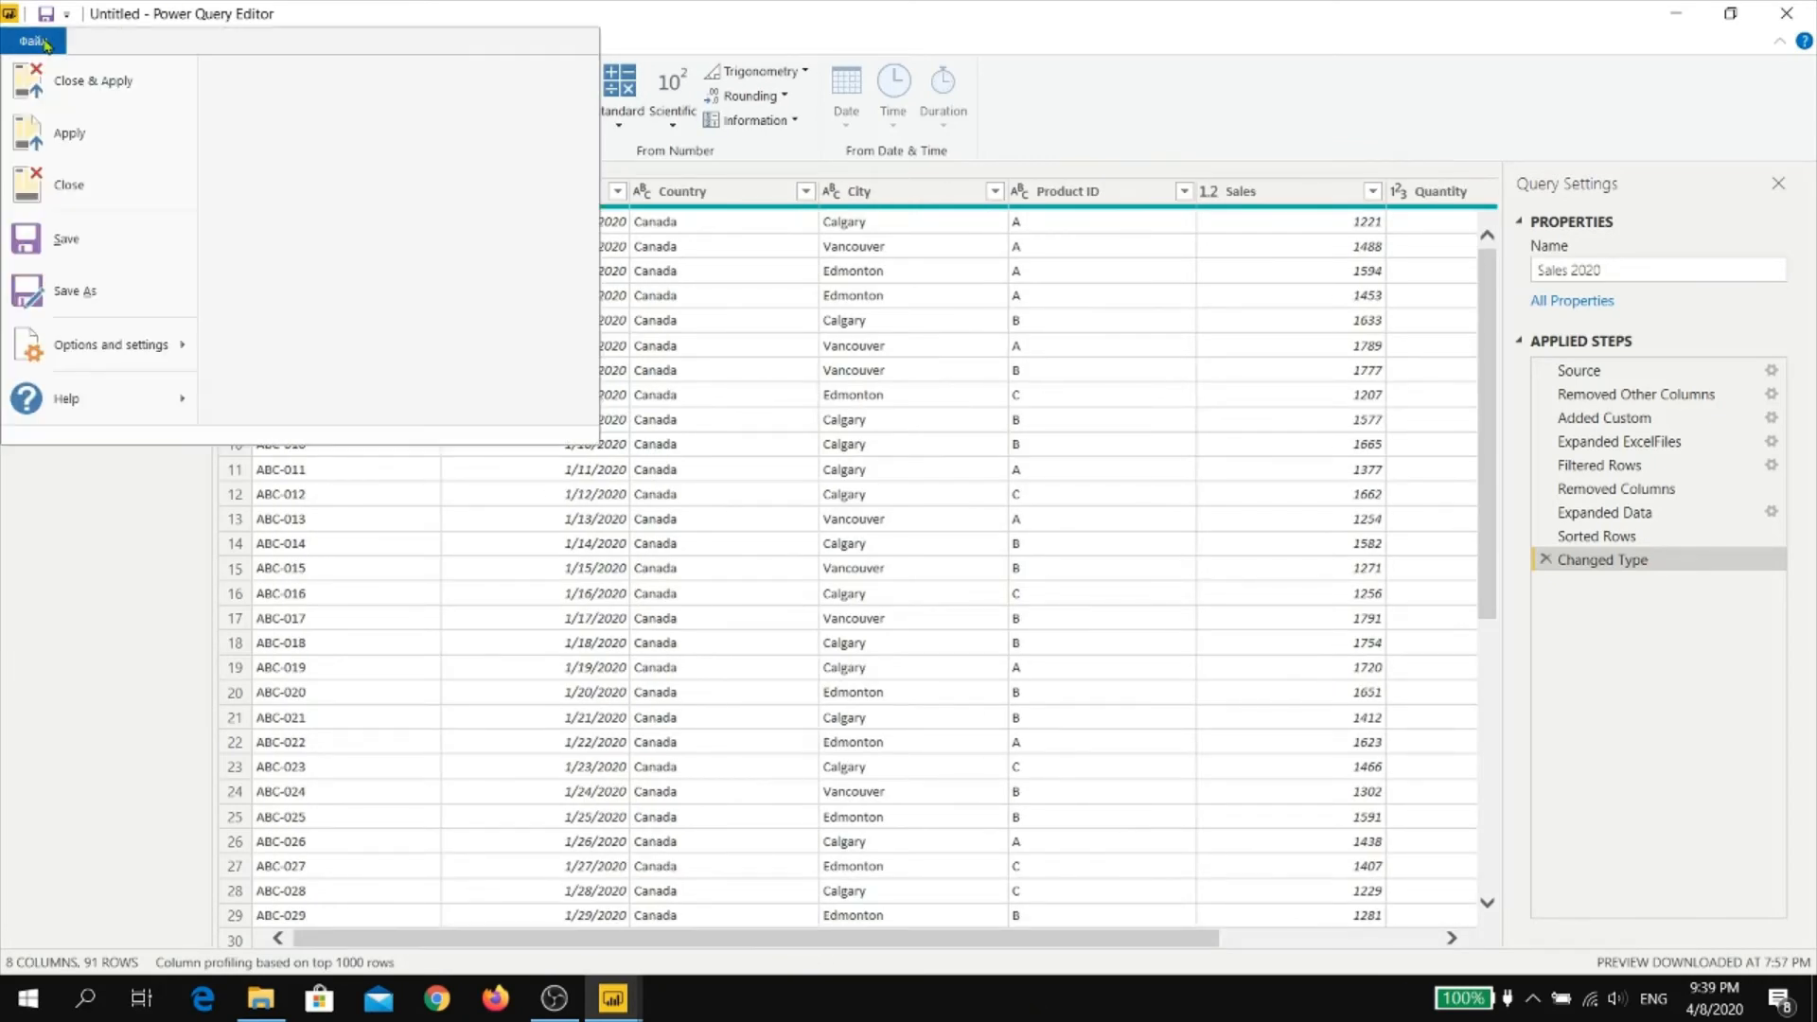
left_click(91, 83)
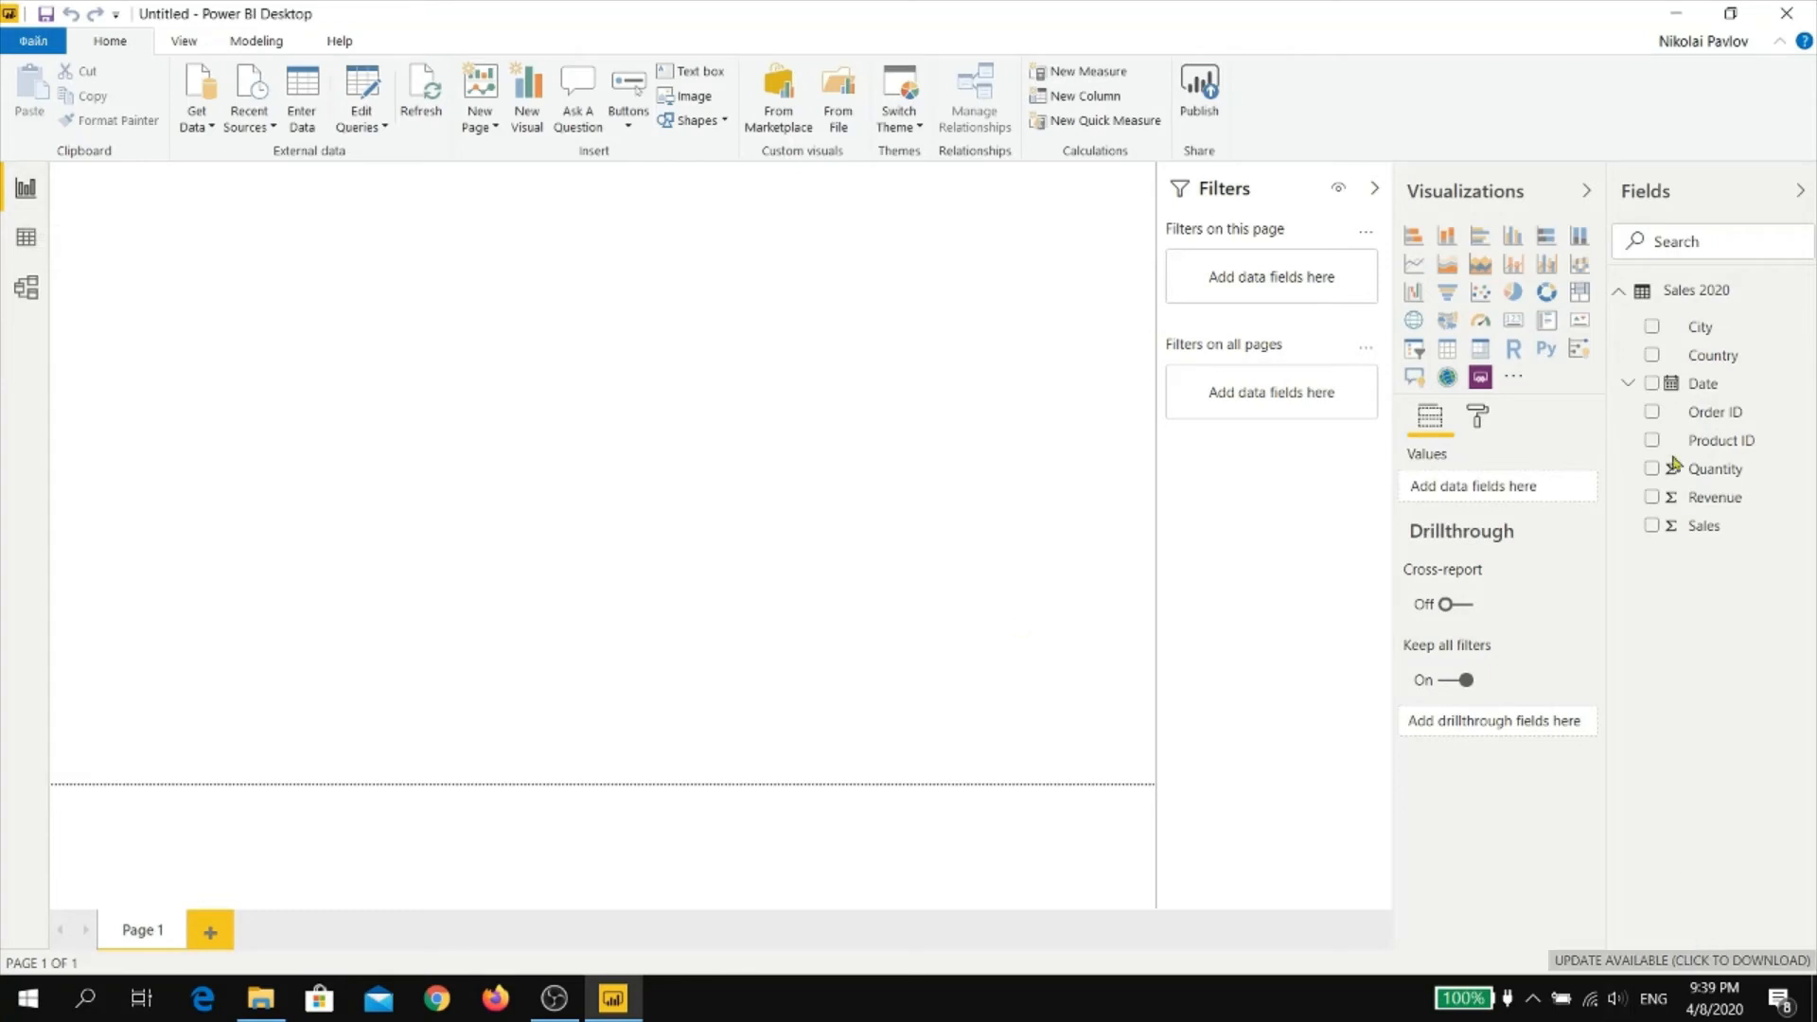
left_click(1374, 189)
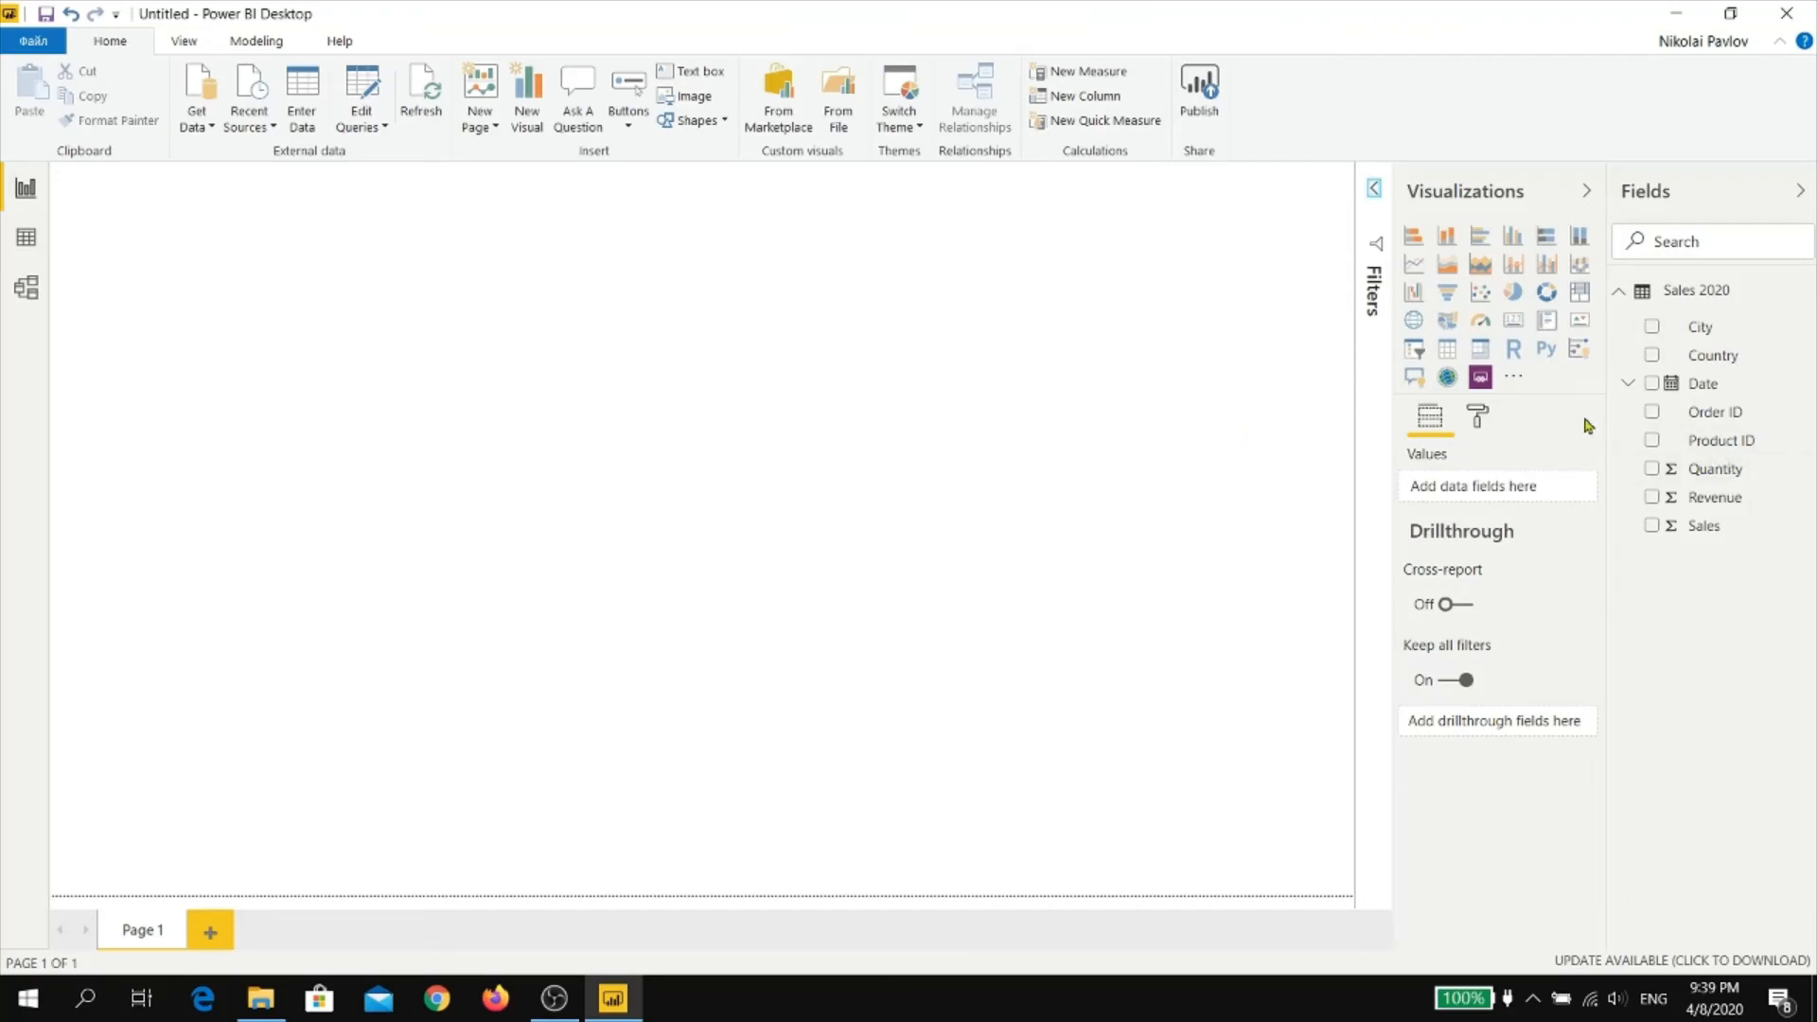
Insert a widened line chart of Sales by Date, using the plain Date on the axis instead of the date hierarchy
left_click(1414, 264)
left_click_drag(315, 225, 671, 271)
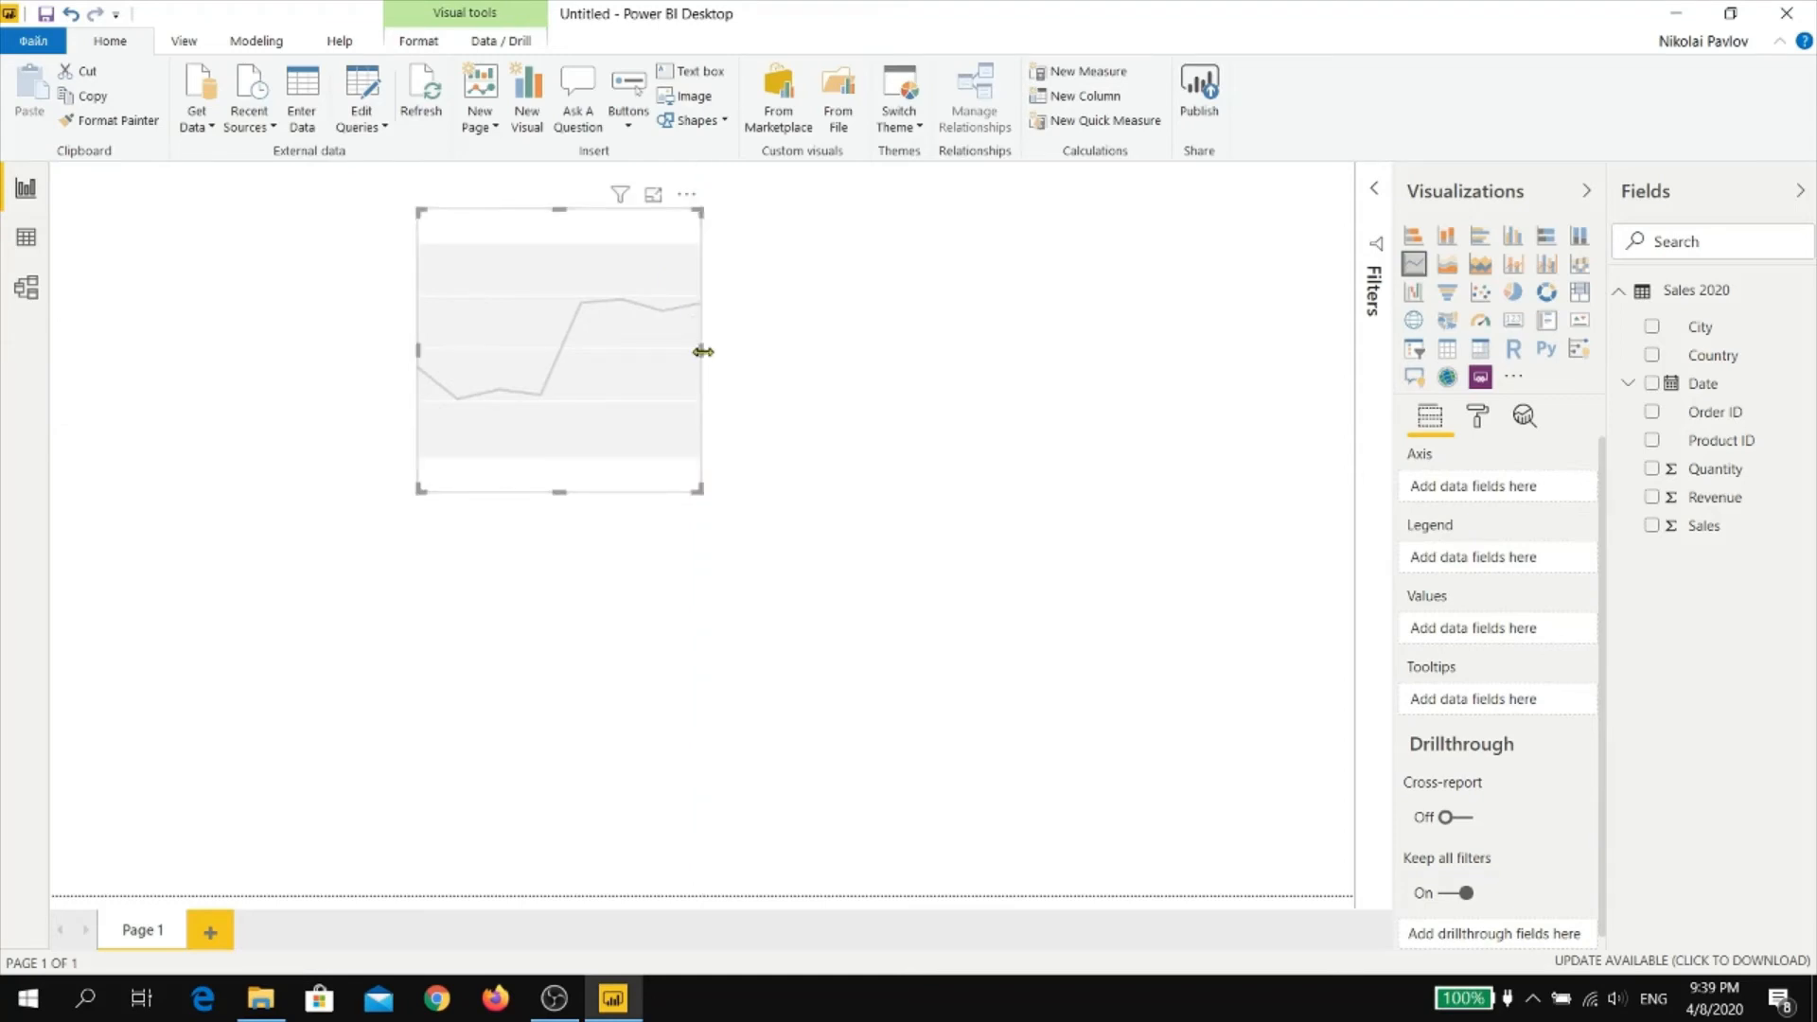
left_click_drag(700, 350, 1146, 368)
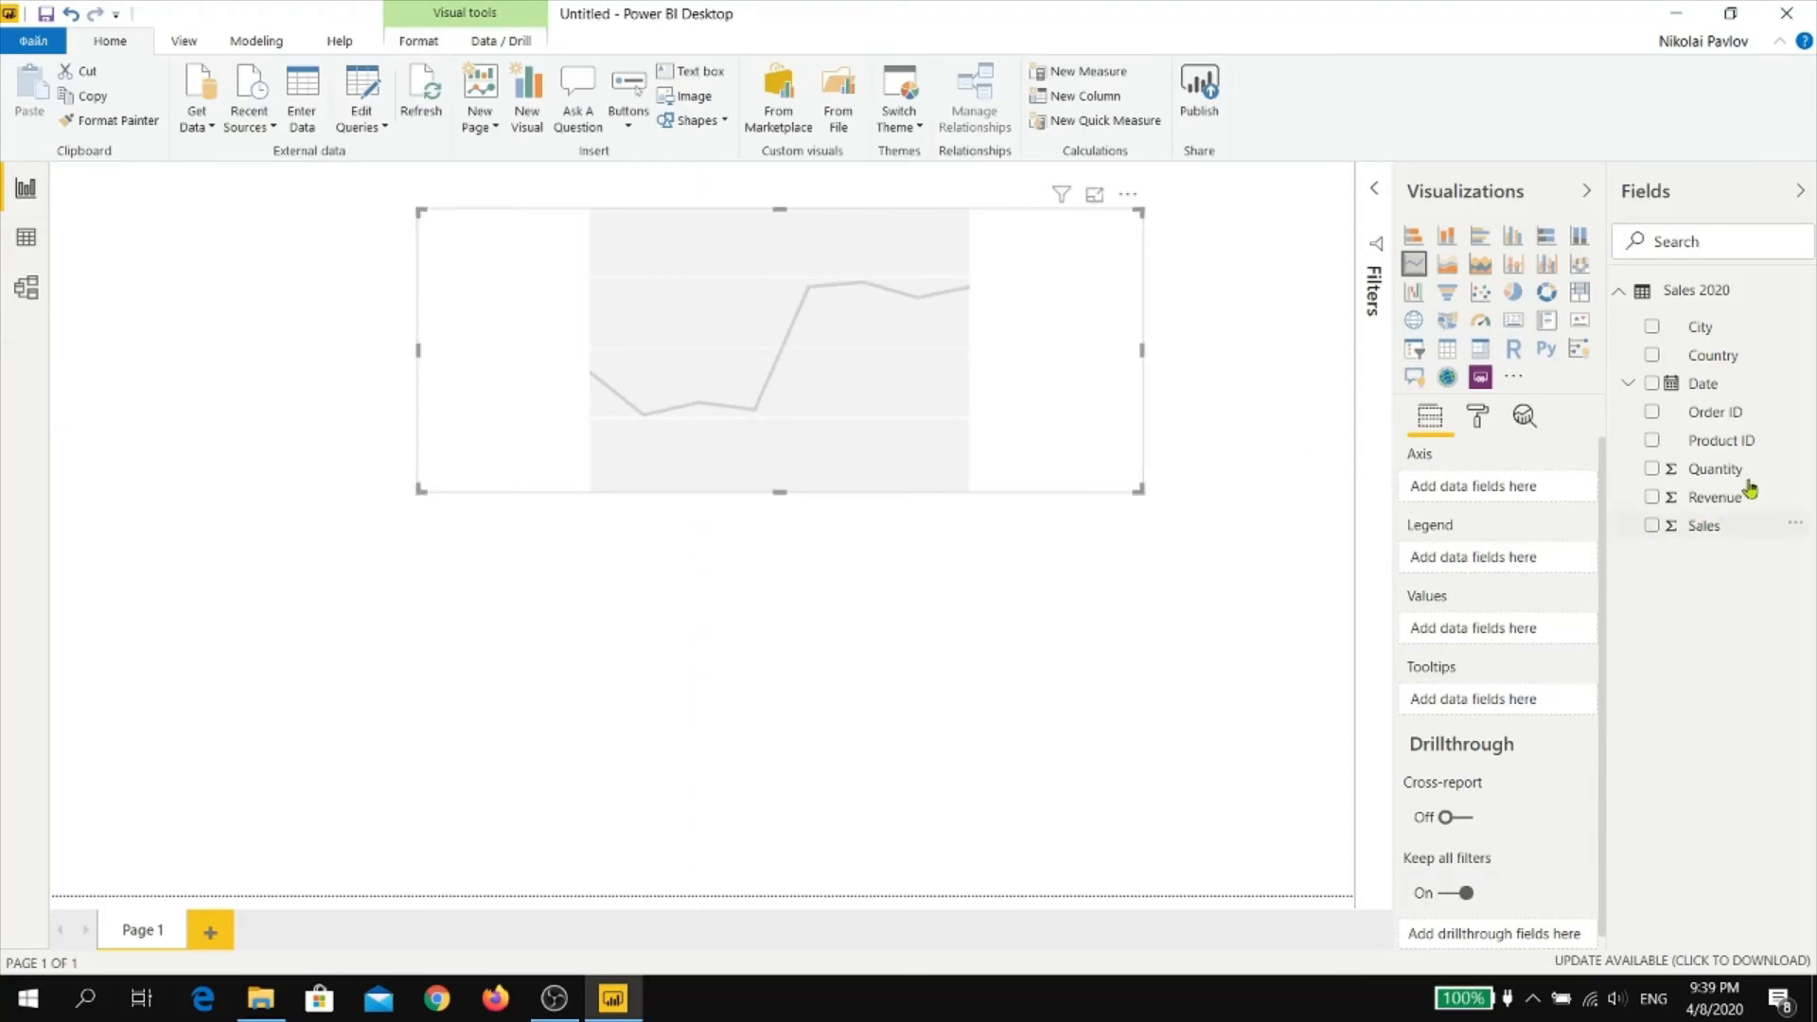
left_click(1653, 526)
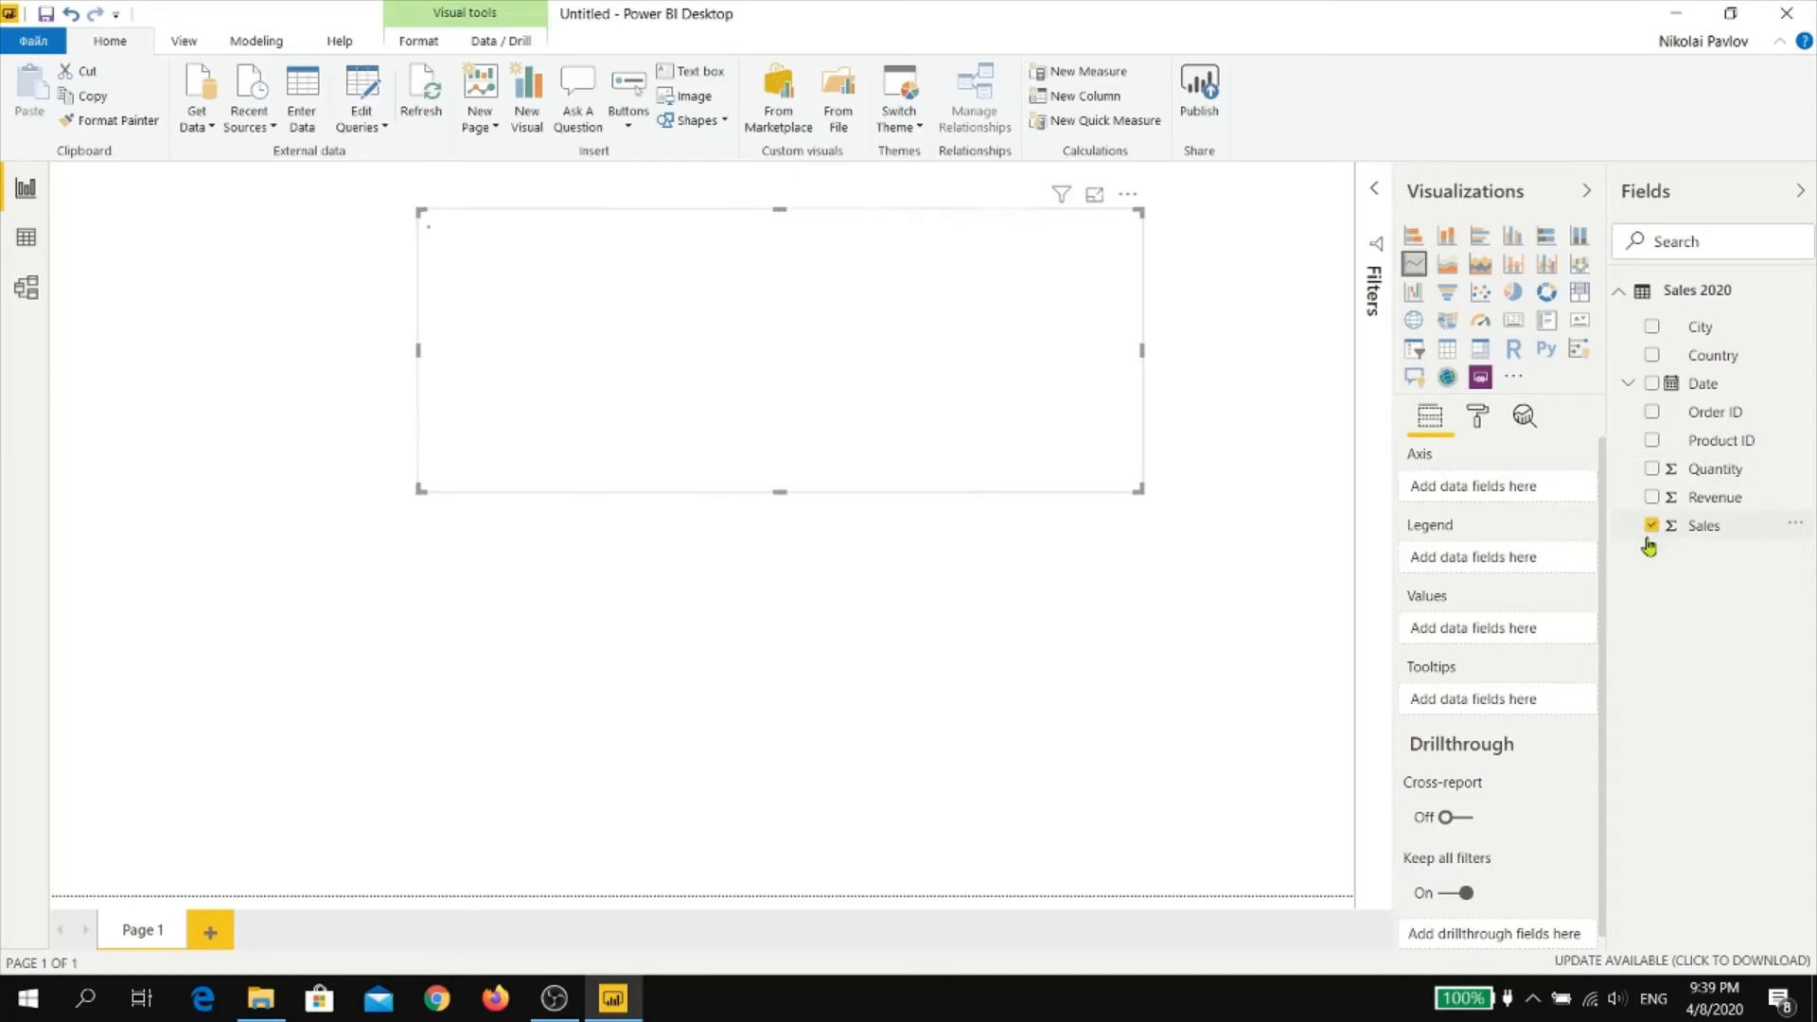
left_click(1650, 384)
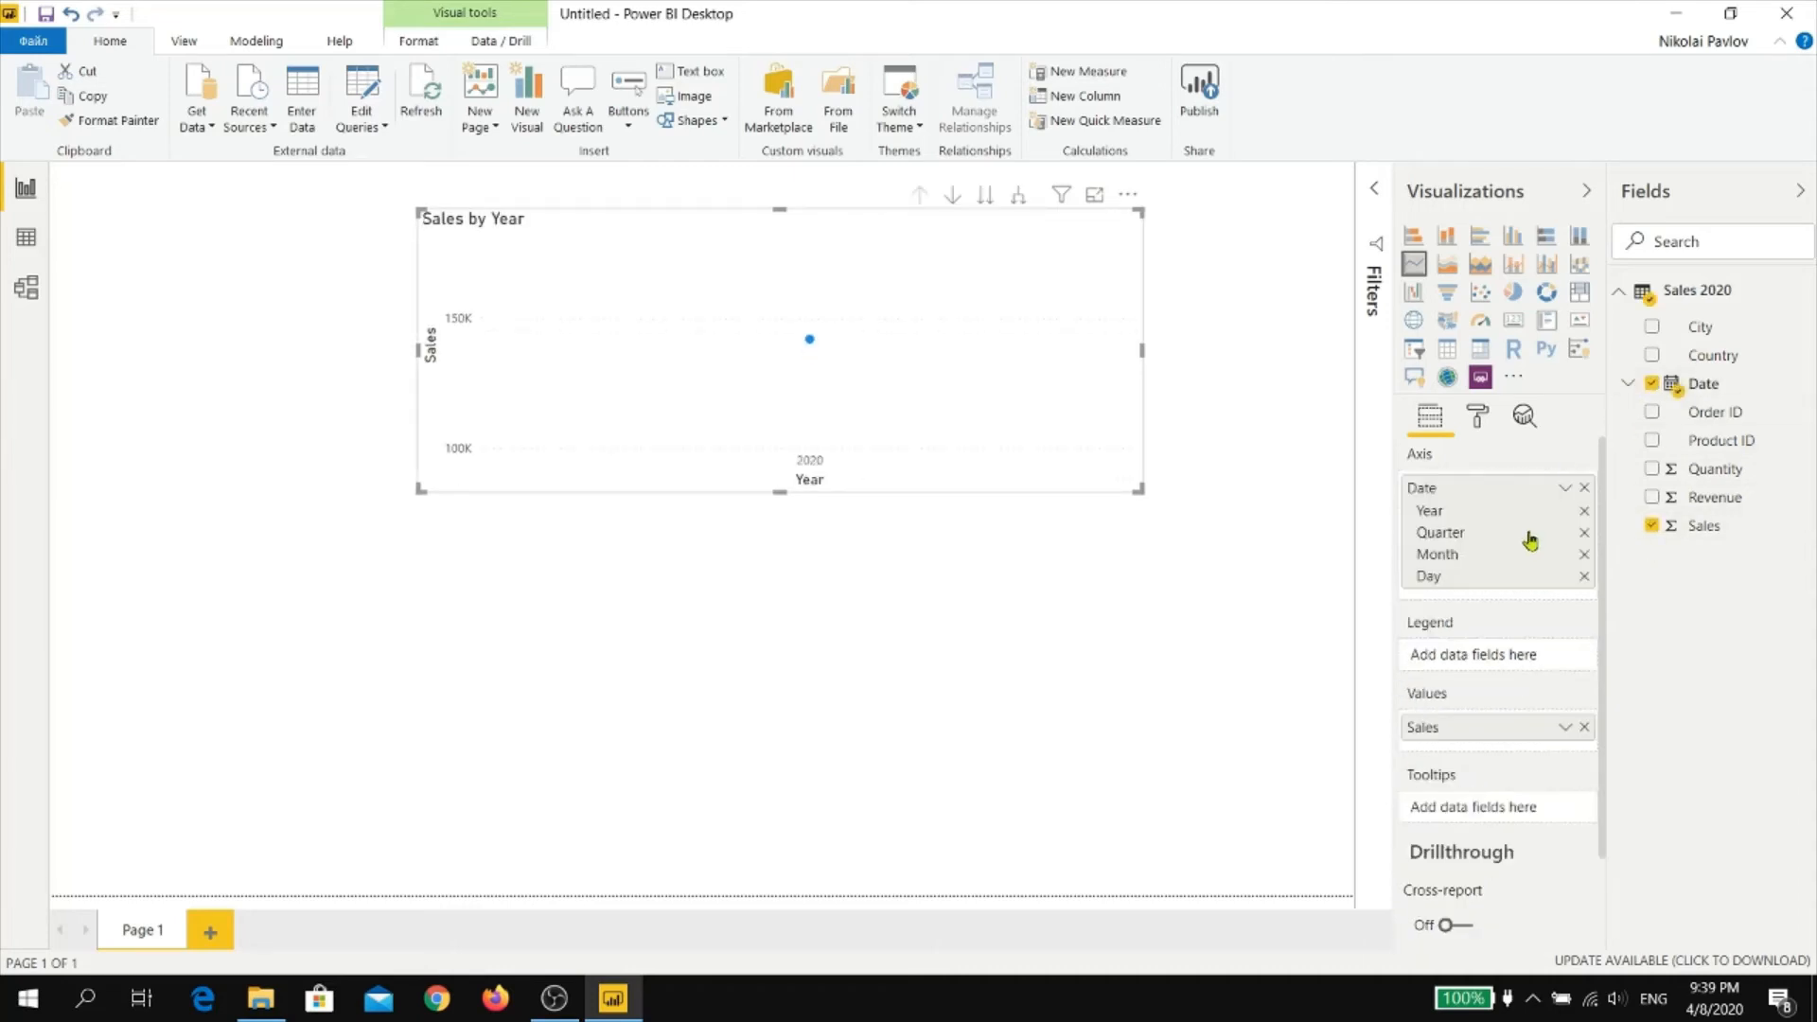
left_click(1565, 488)
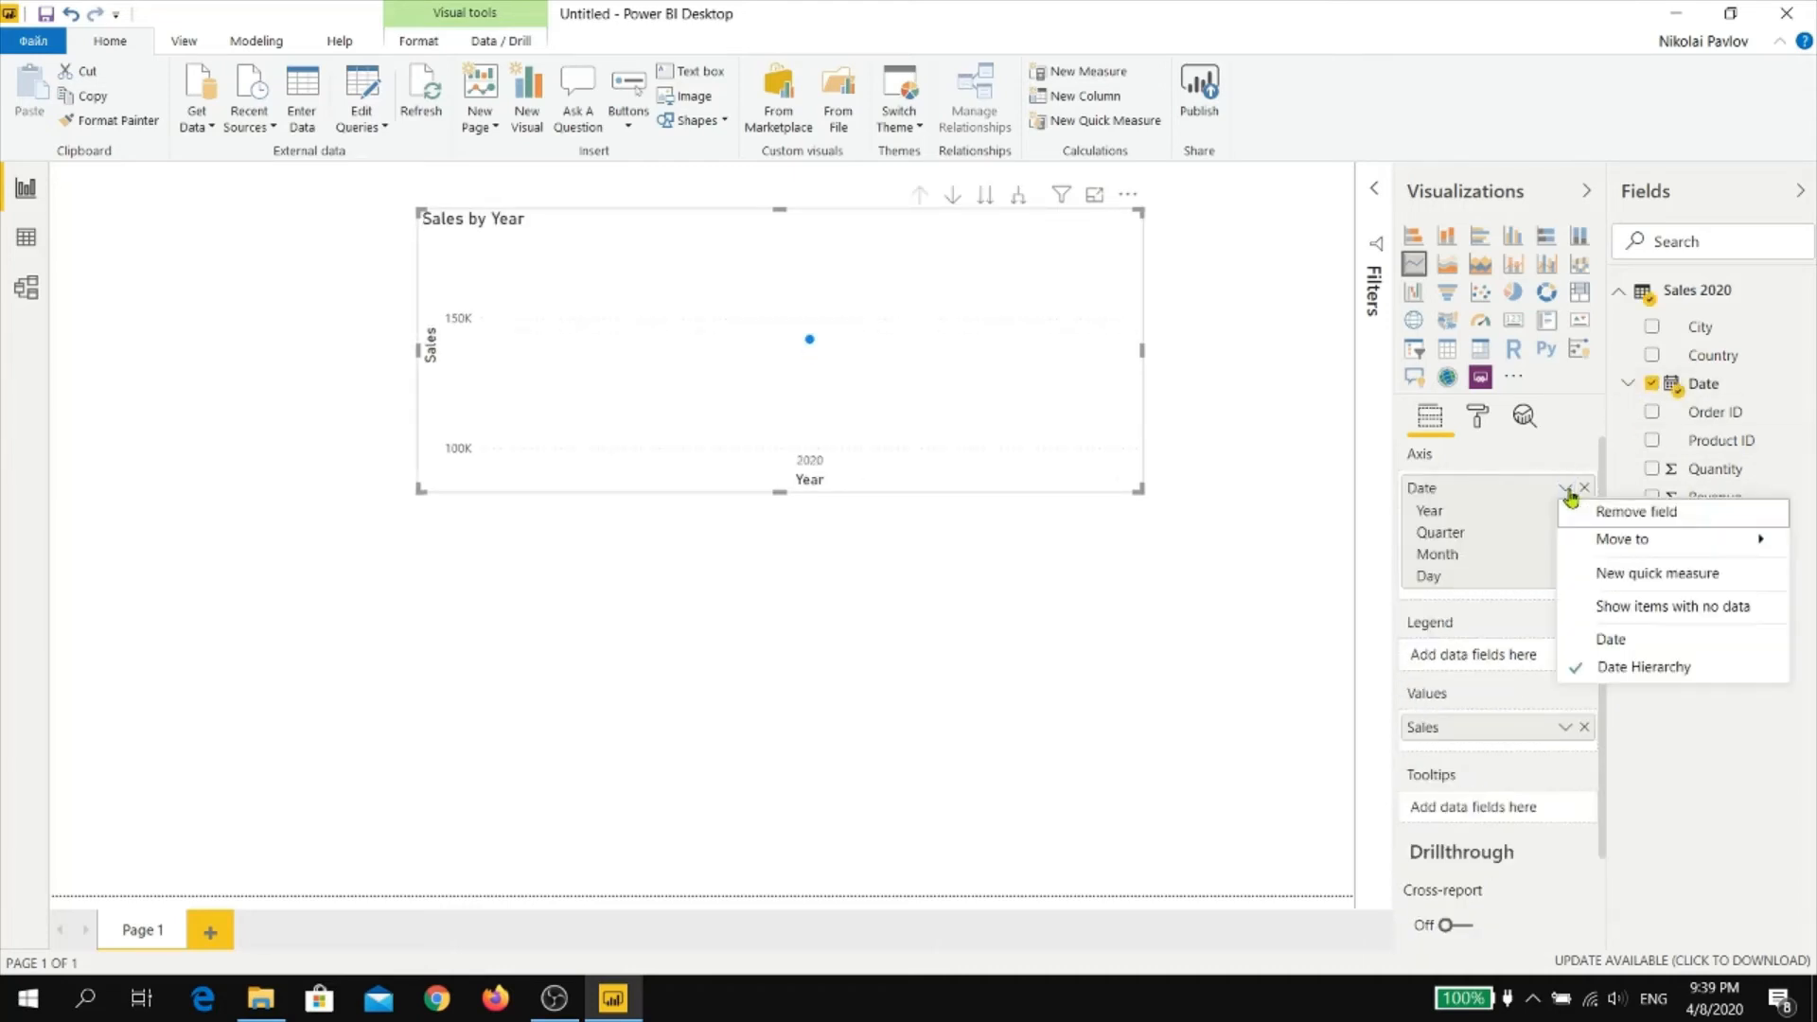
left_click(1611, 640)
Resize the Sales by Date line chart to span the full page width and slightly more than the page's upper half.for
left_click_drag(1143, 350, 1343, 351)
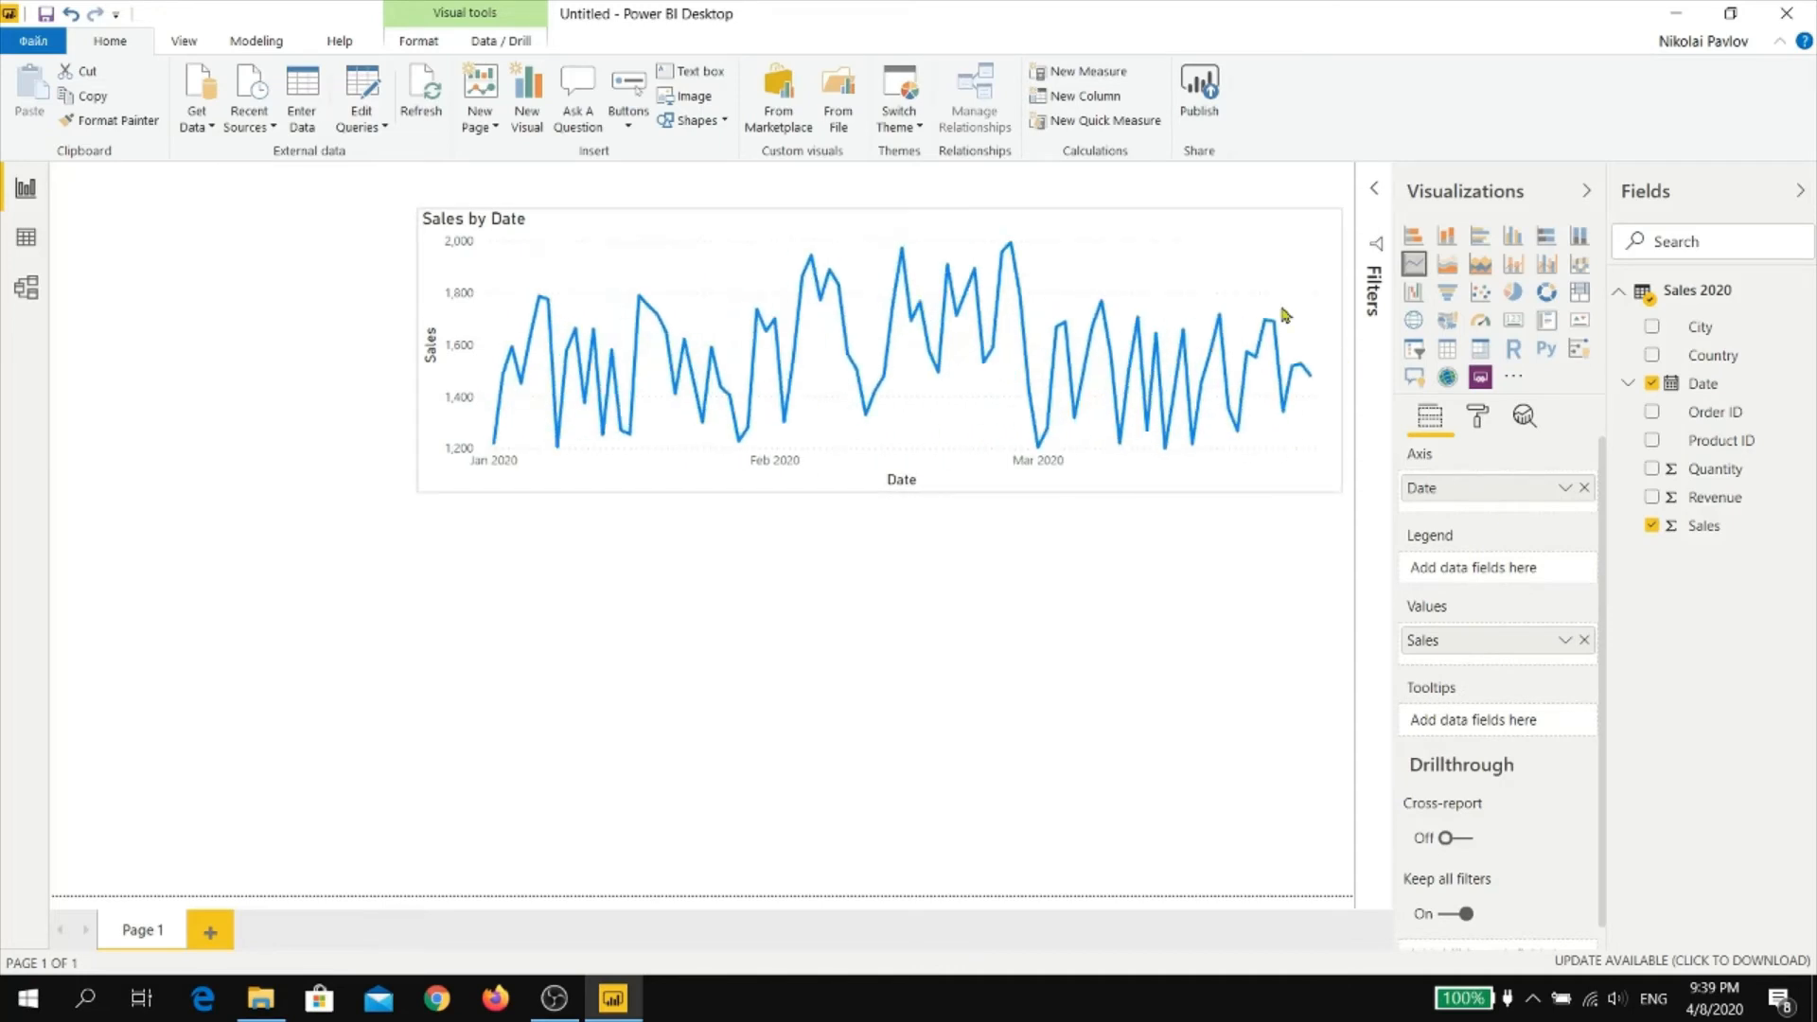
left_click(523, 248)
left_click_drag(417, 351, 17, 376)
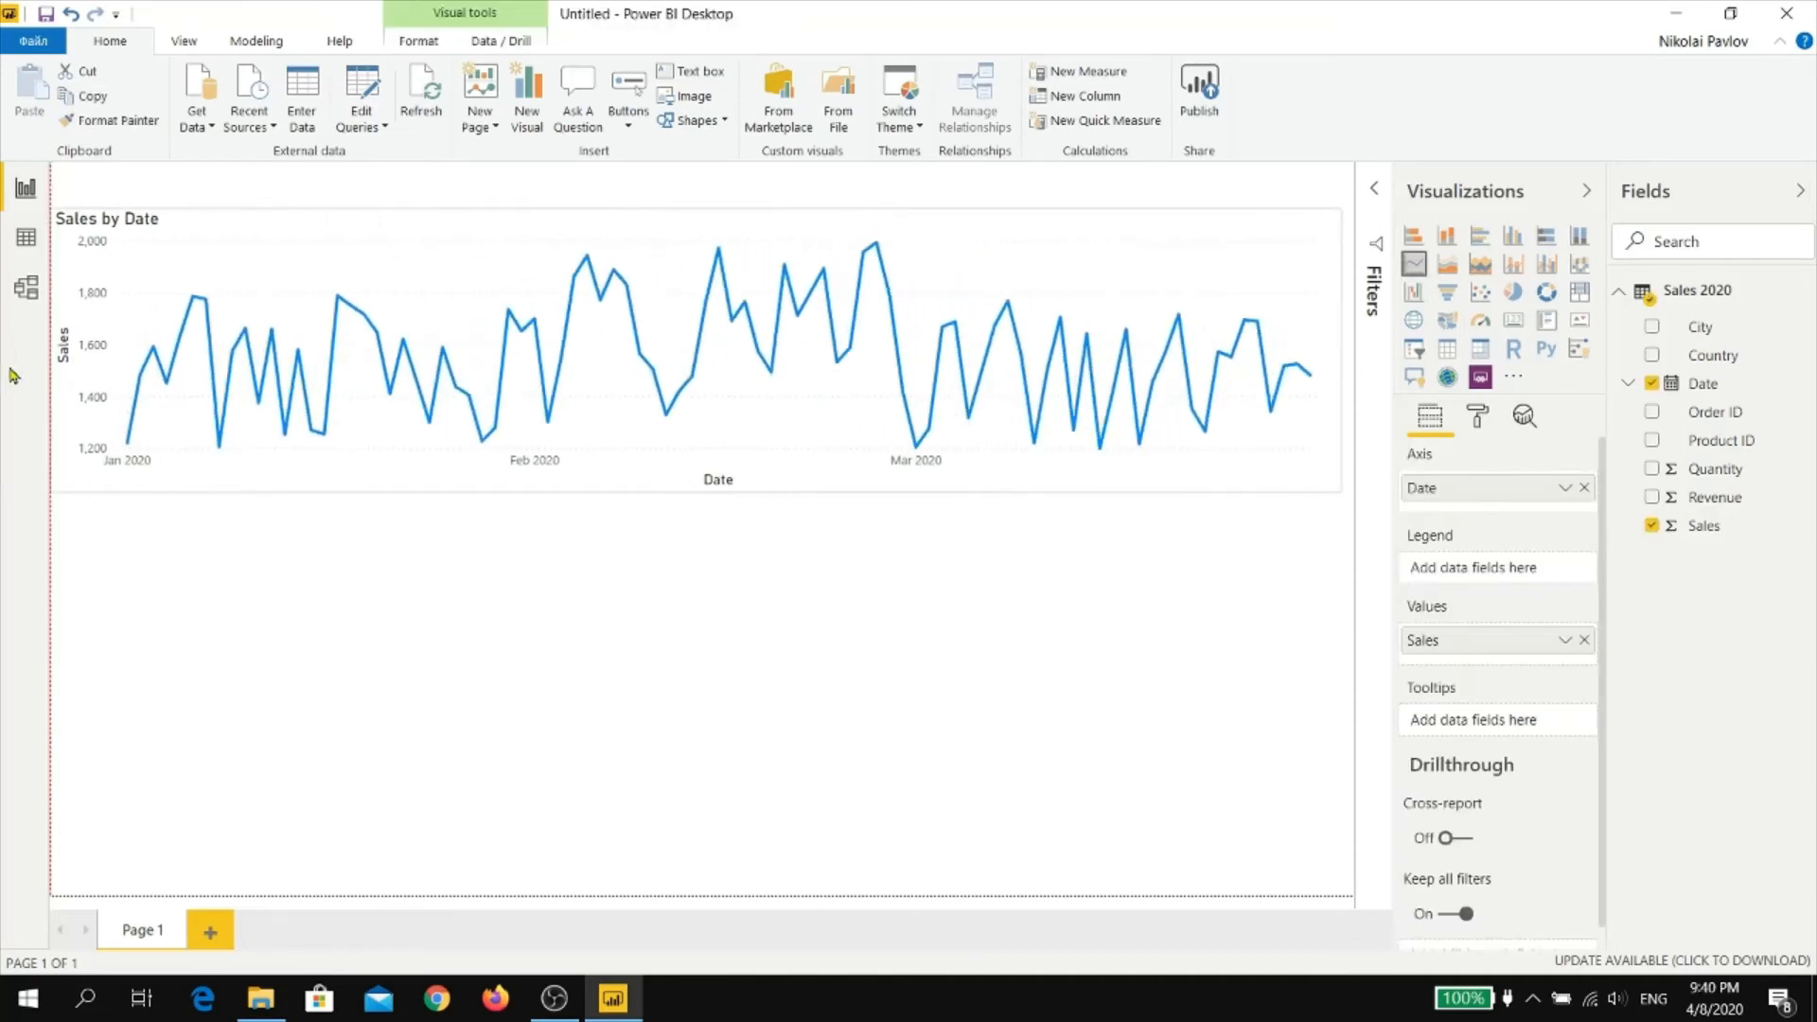
left_click_drag(681, 209, 702, 163)
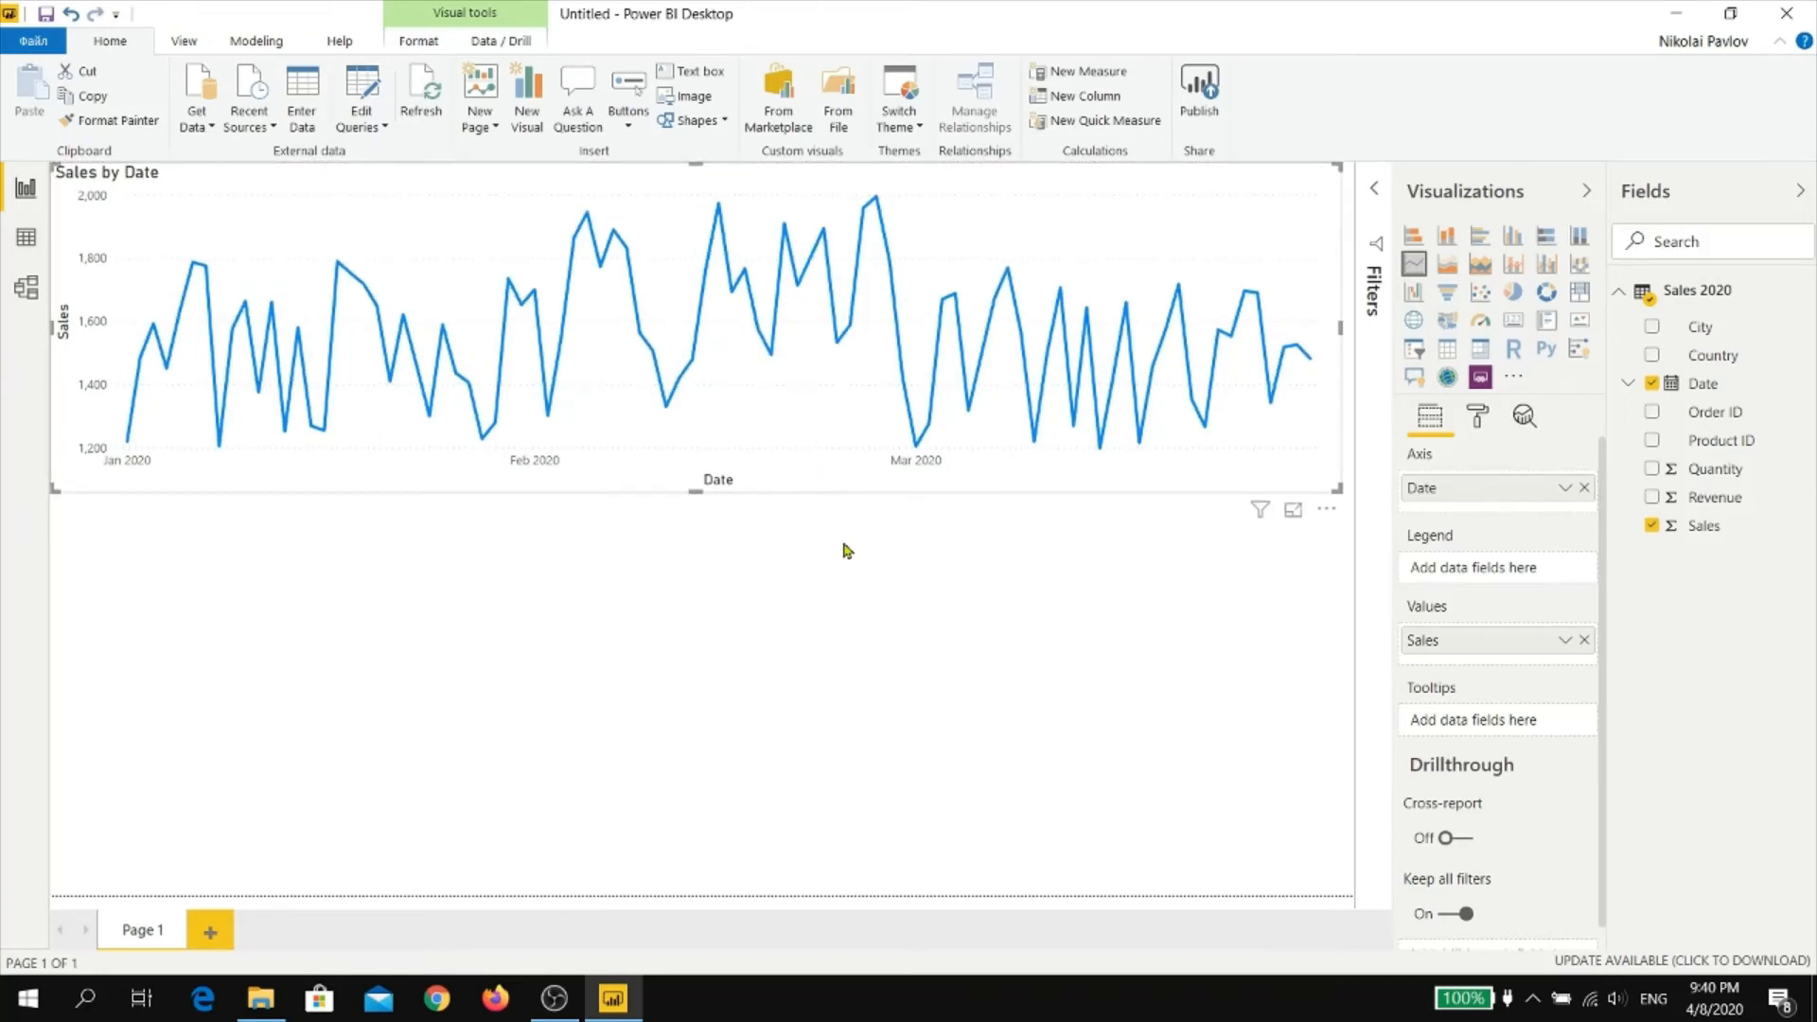
left_click_drag(1342, 324, 1353, 327)
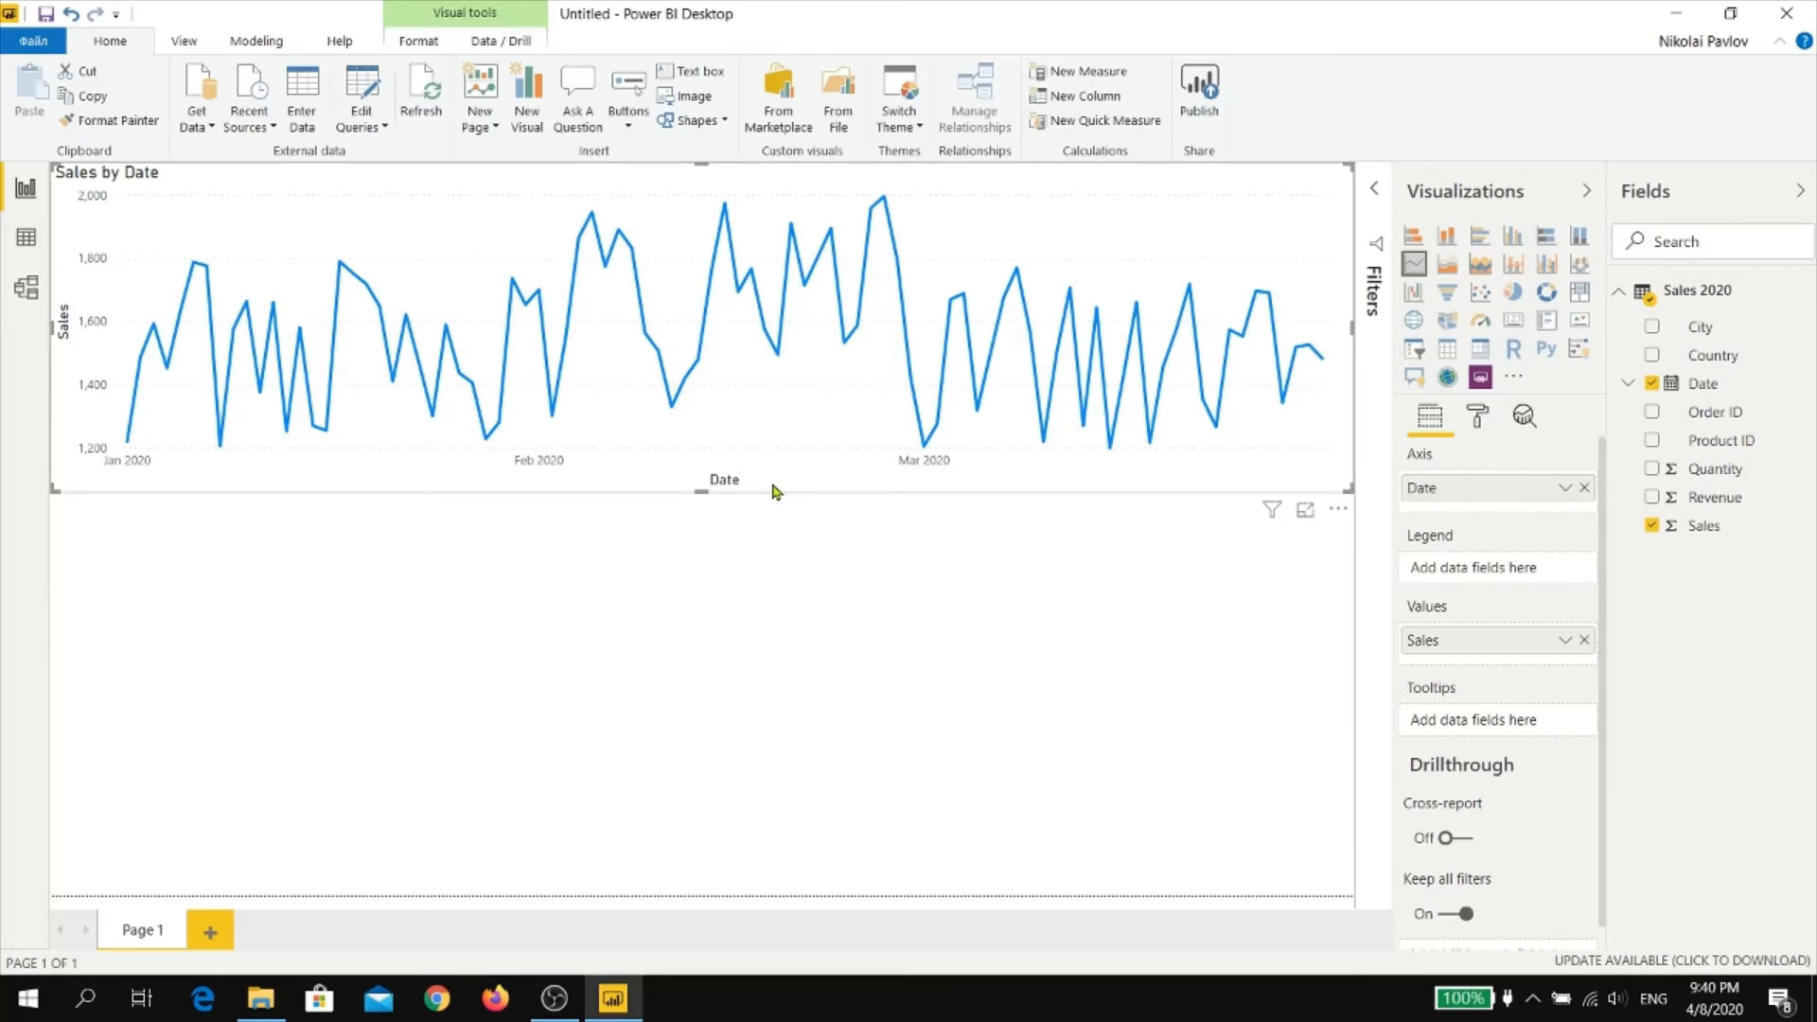
left_click_drag(701, 491, 702, 527)
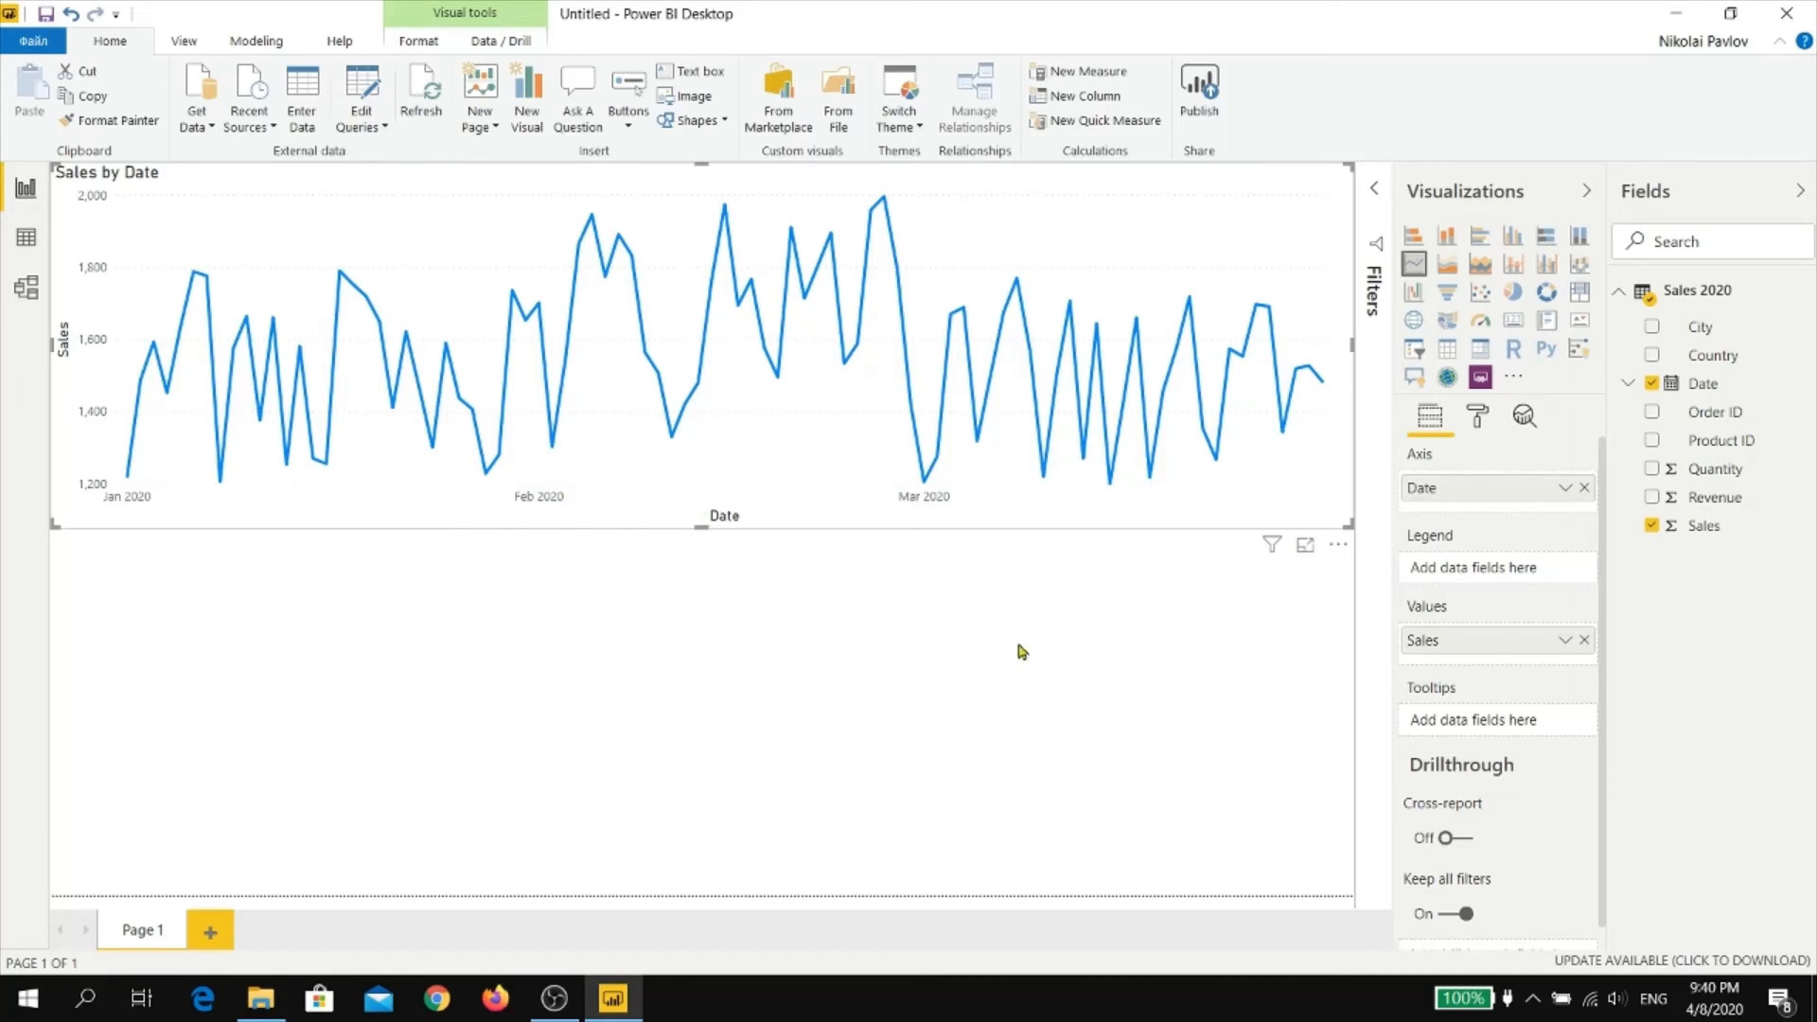
Add a clustered column chart of Sales by City in the empty area below the line chart
left_click(1163, 657)
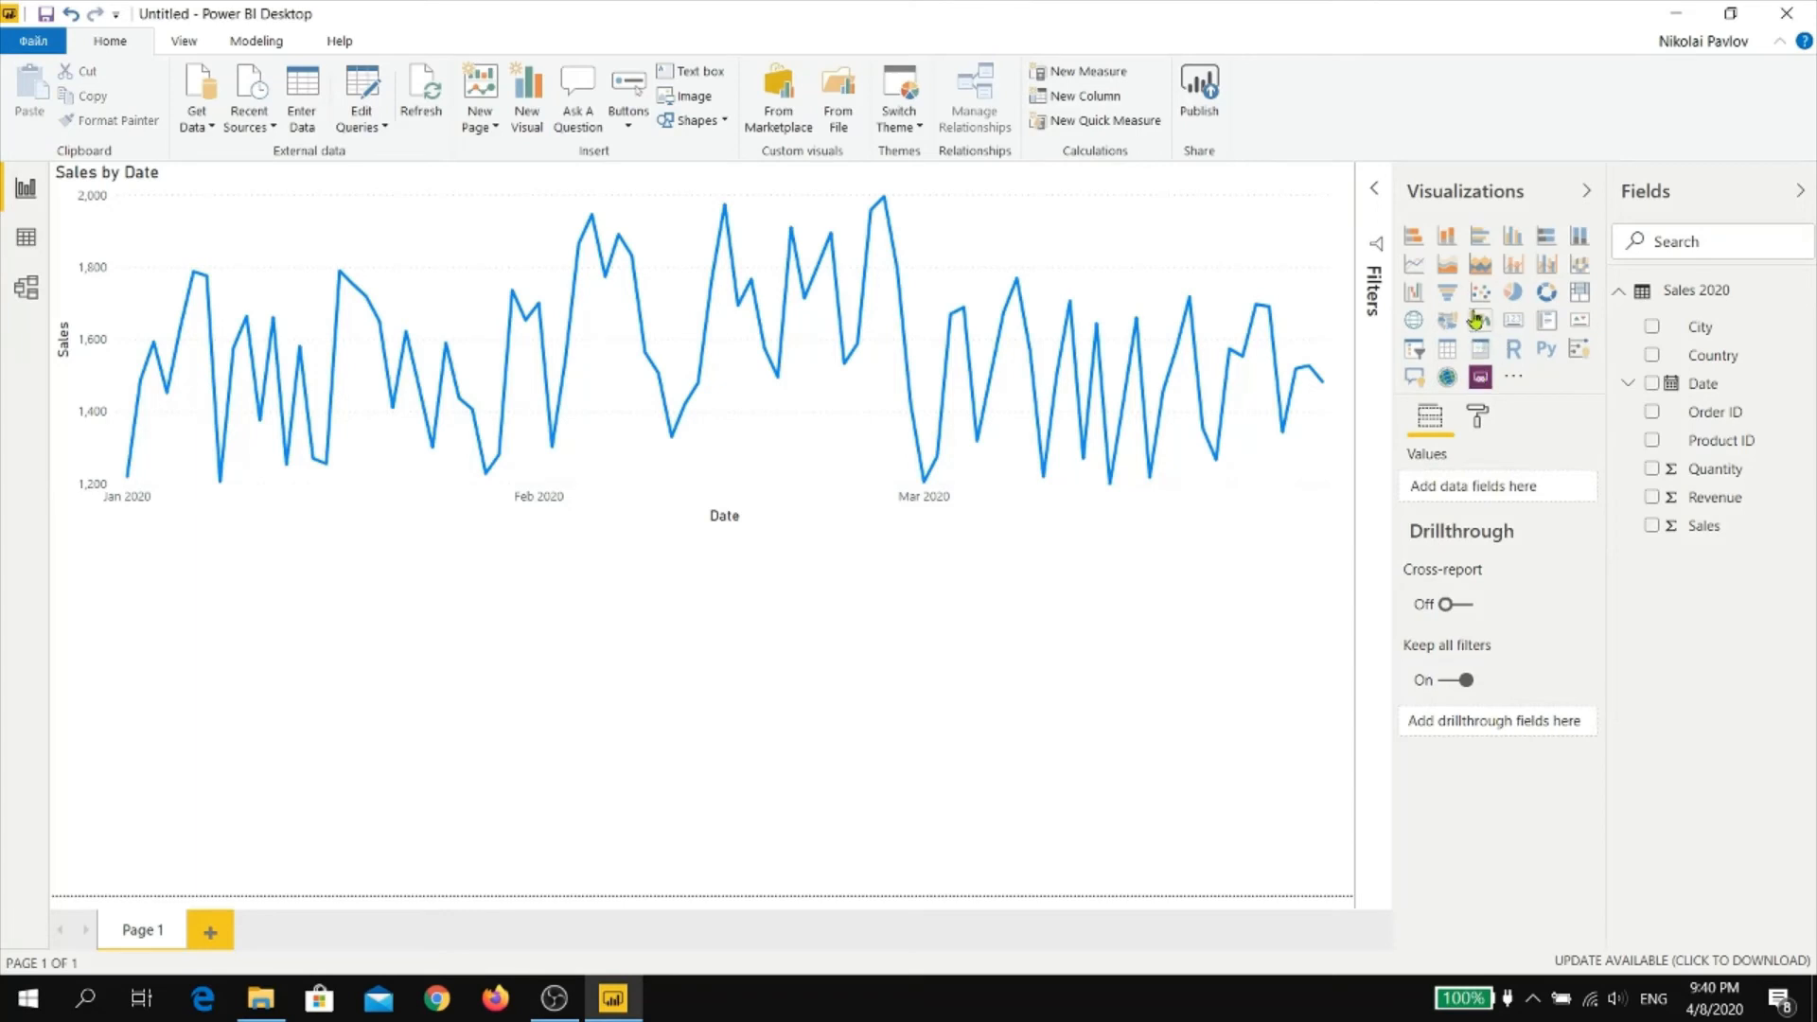
left_click(1512, 236)
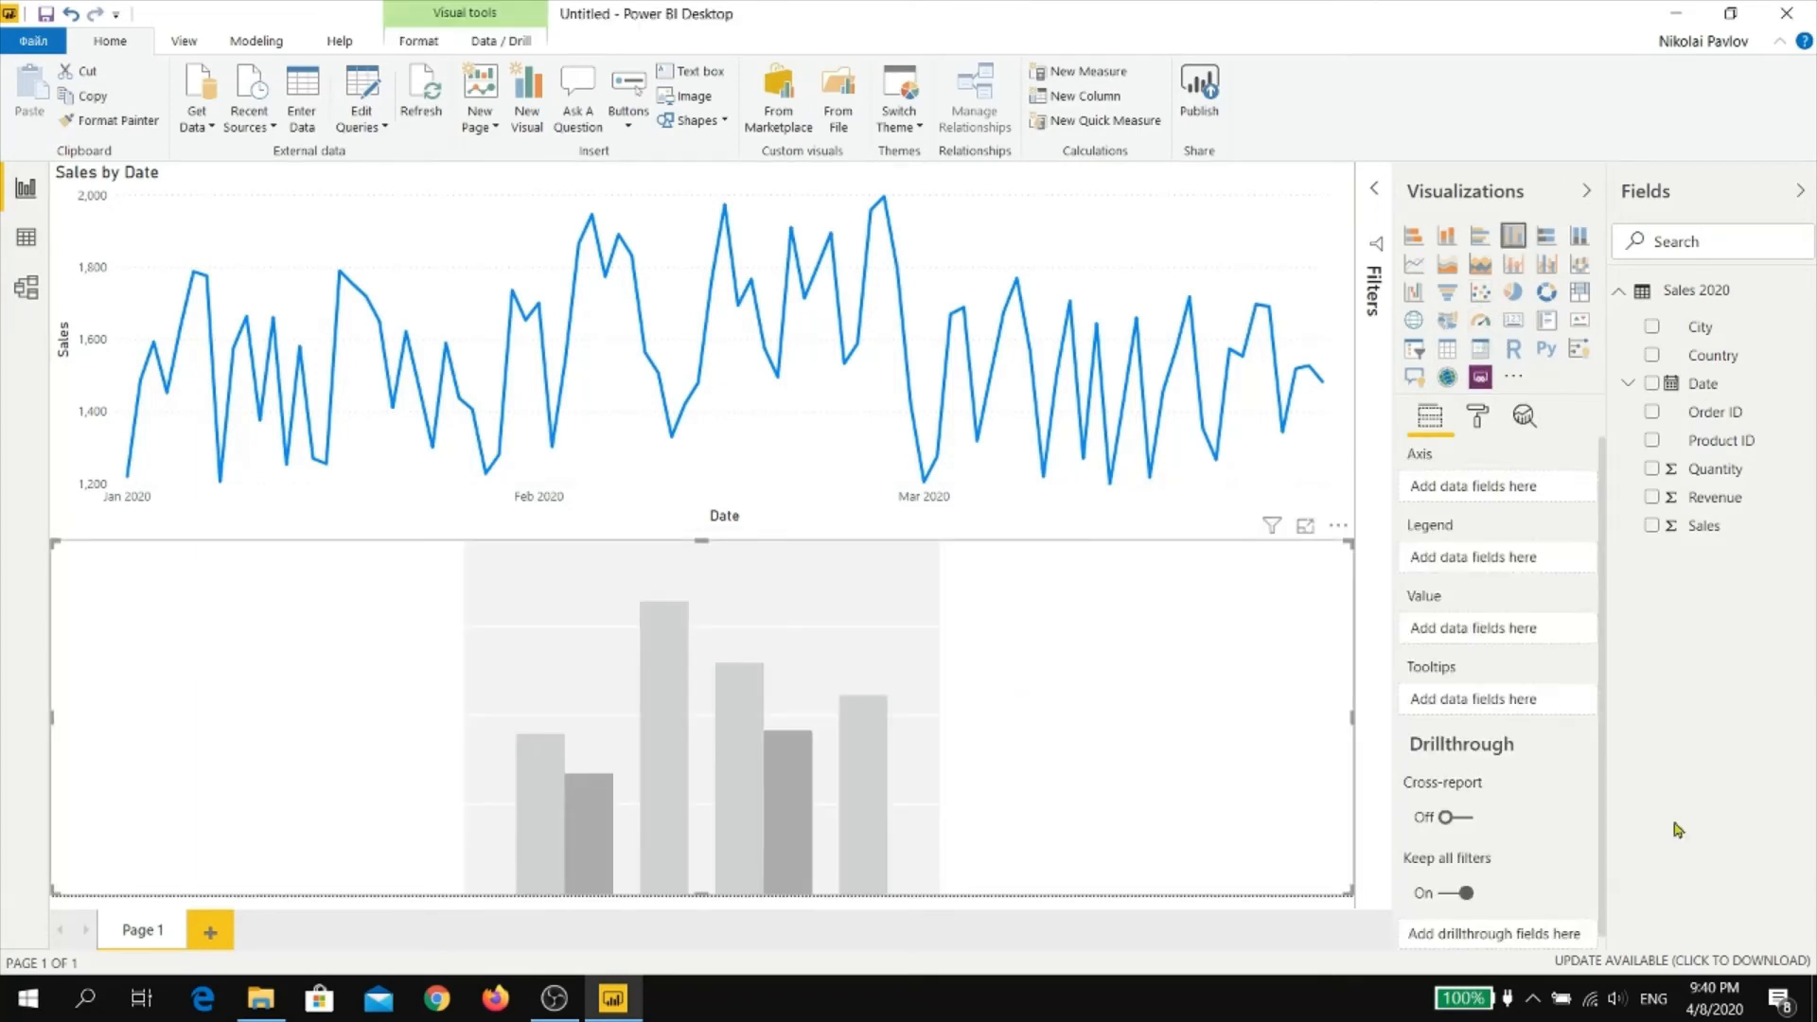
left_click(1650, 526)
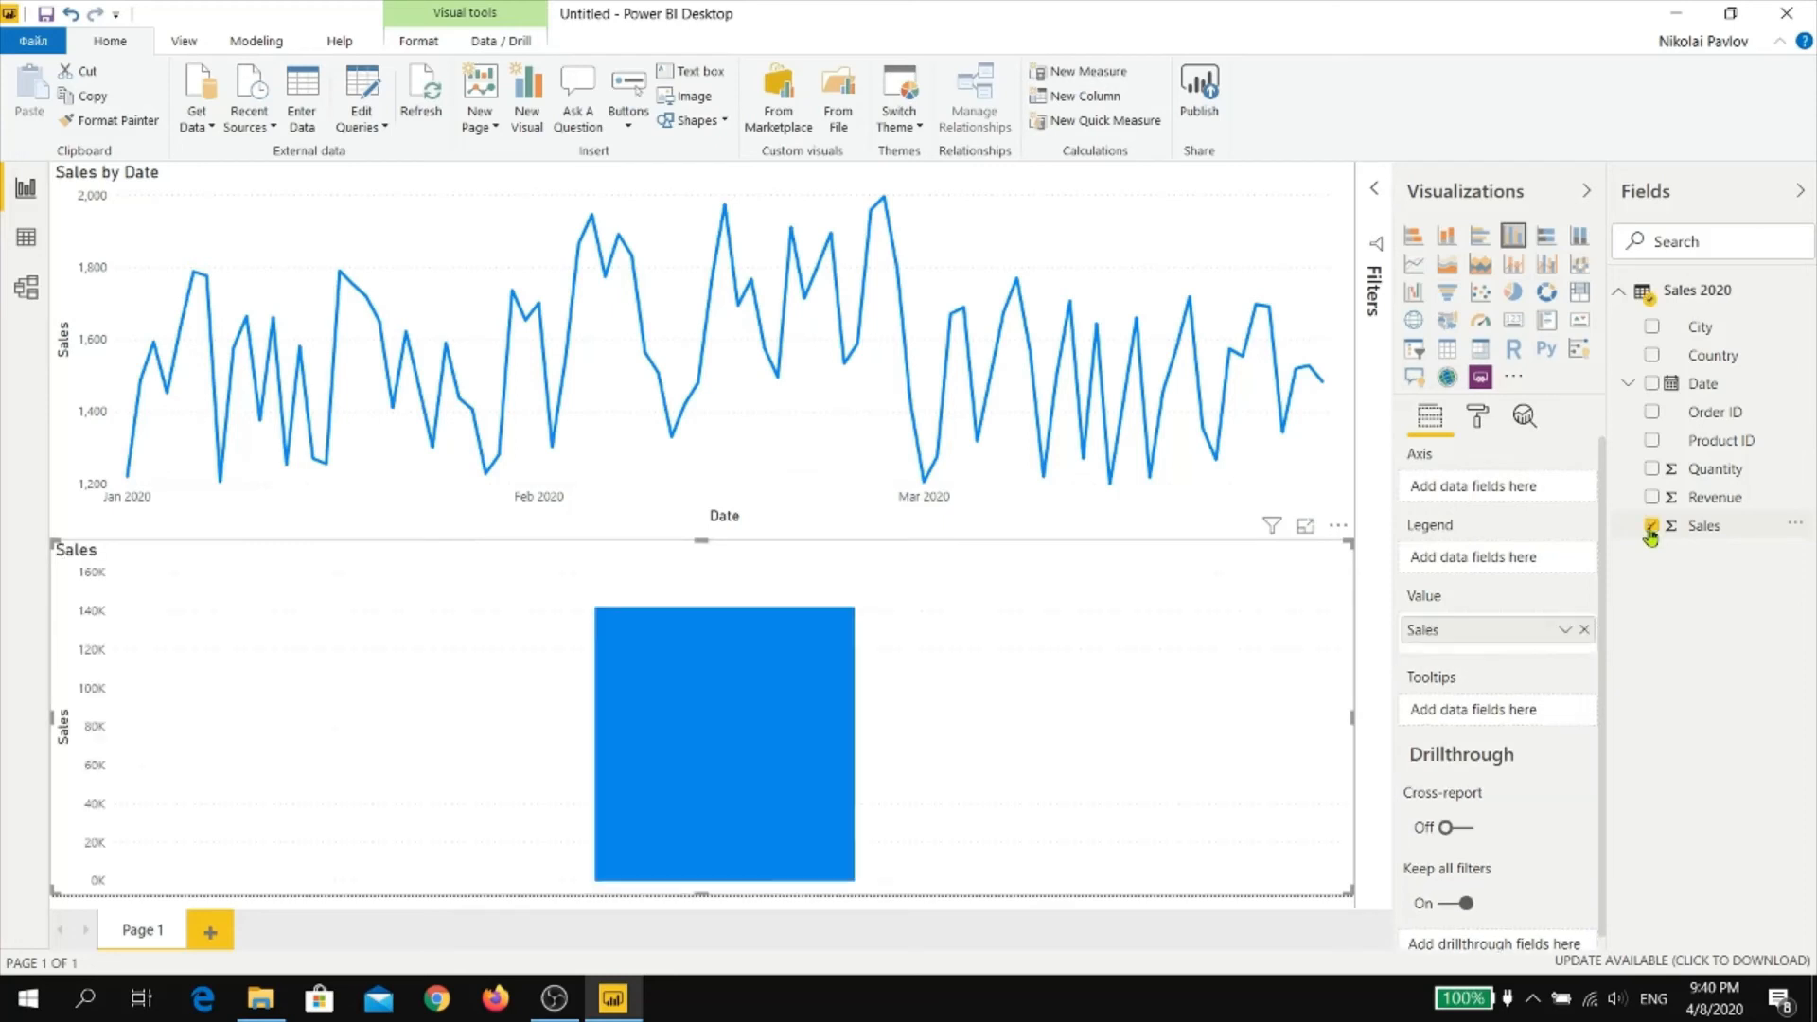
left_click(1650, 326)
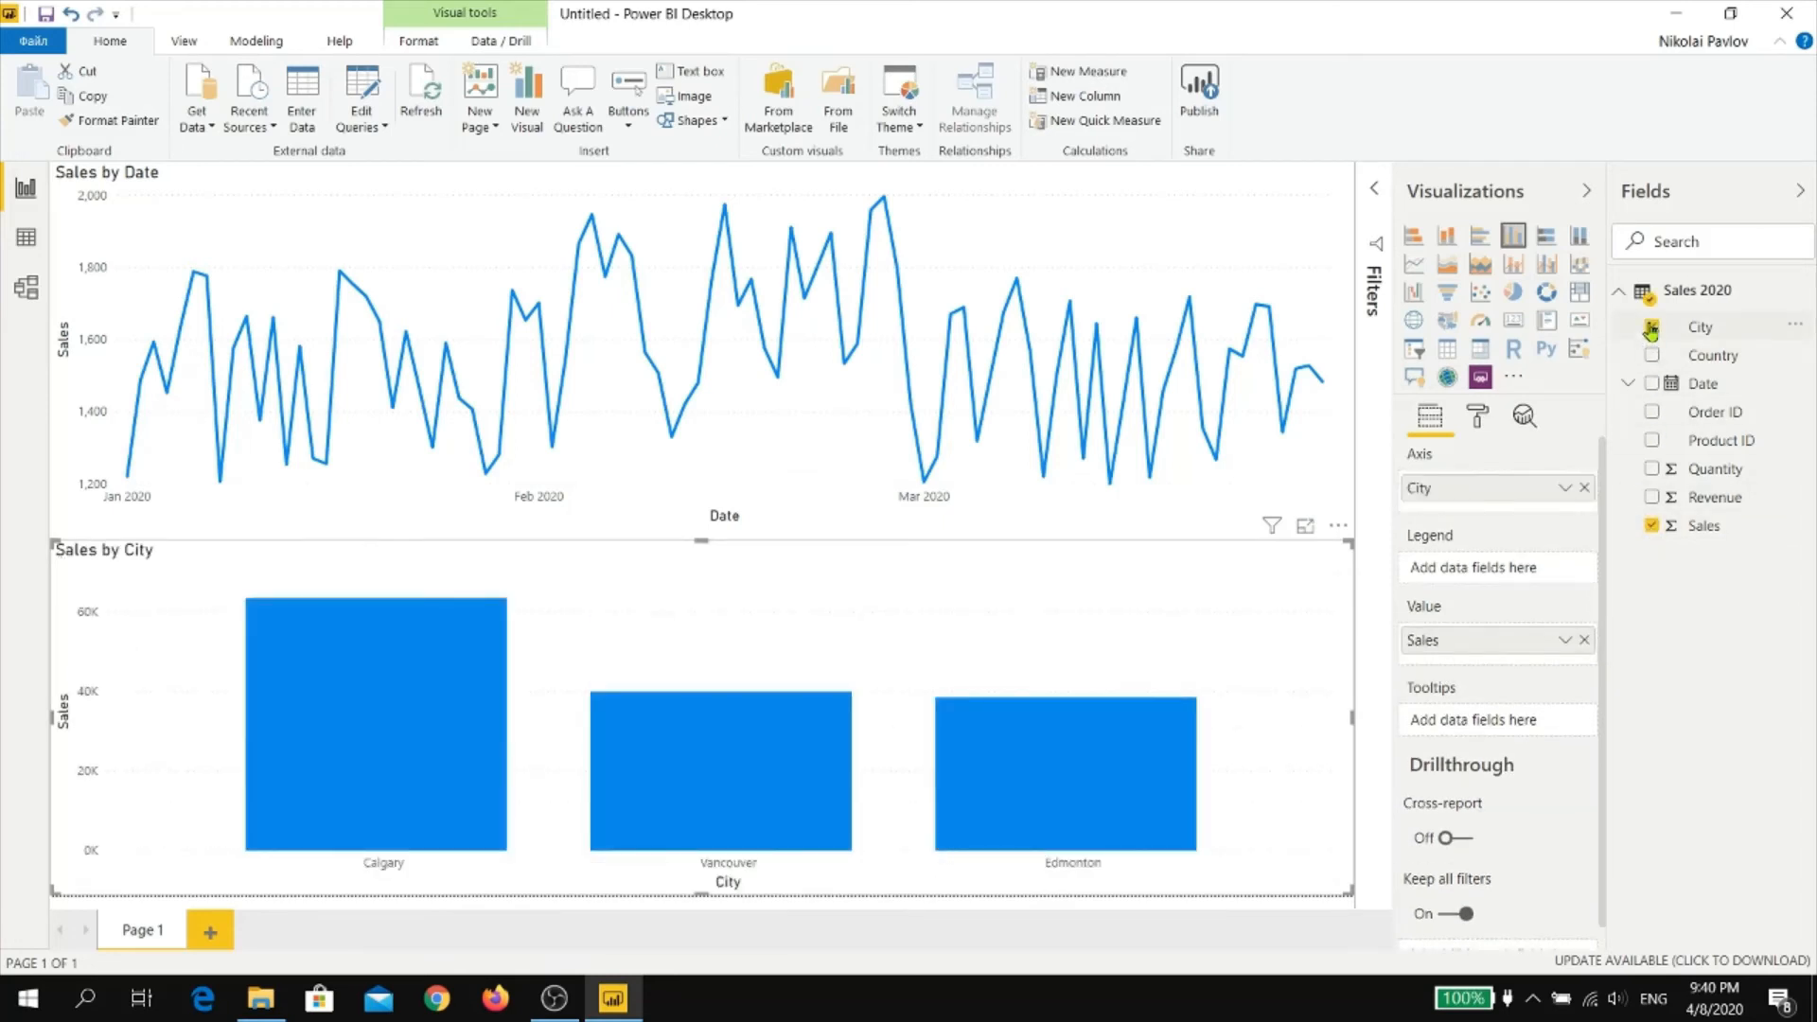
Show individual data colors for all cities in the column chart and give the Vancouver column a custom bright green
left_click(1477, 416)
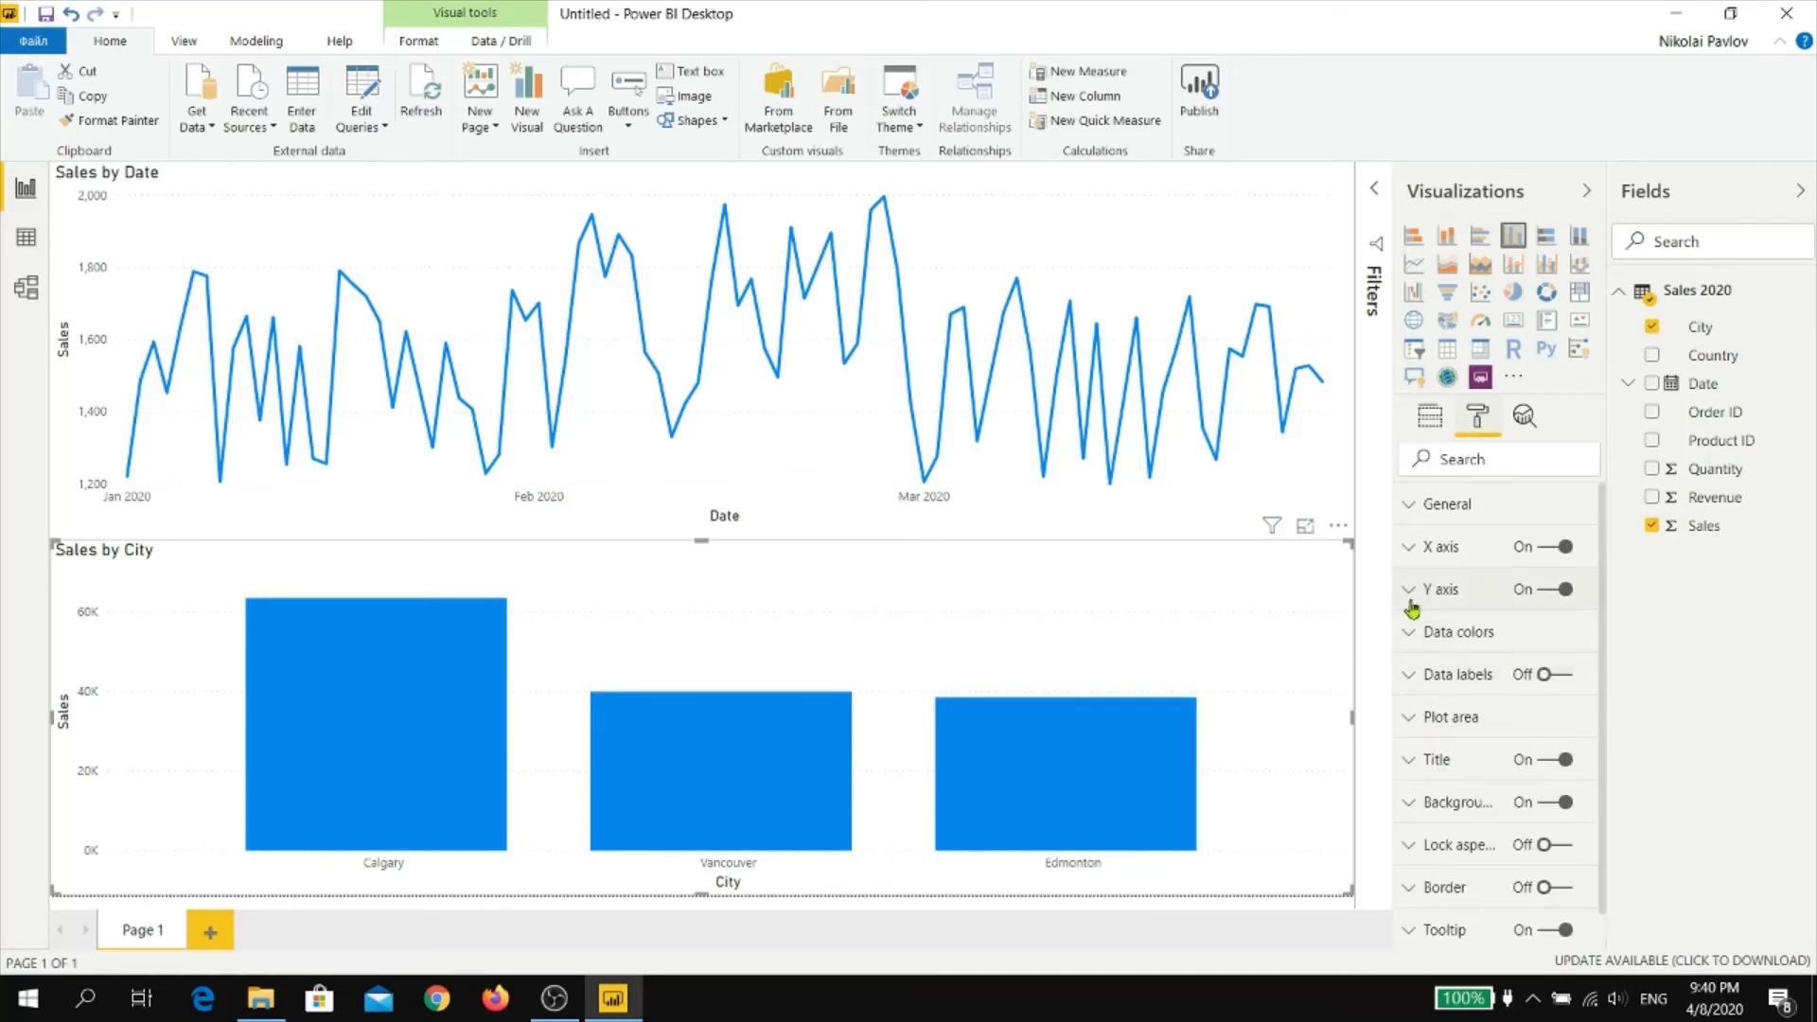
left_click(1411, 635)
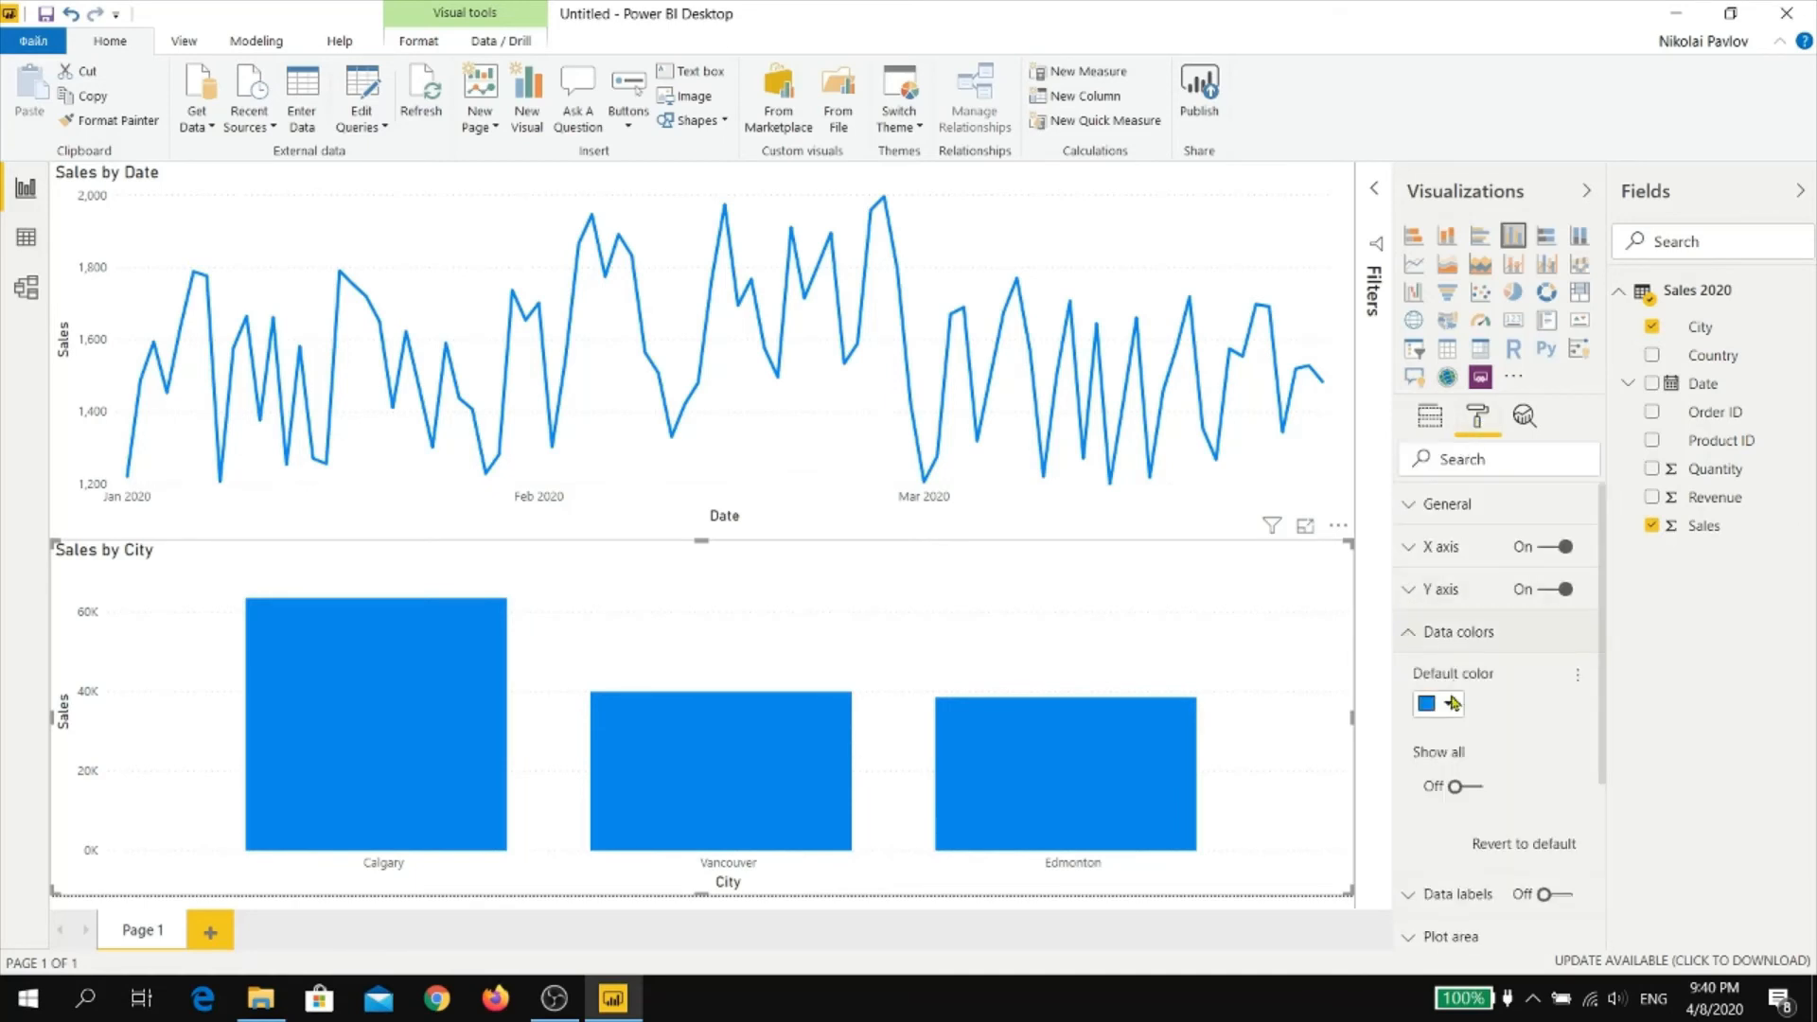
left_click(1453, 787)
scroll(1493, 755, "down", 3)
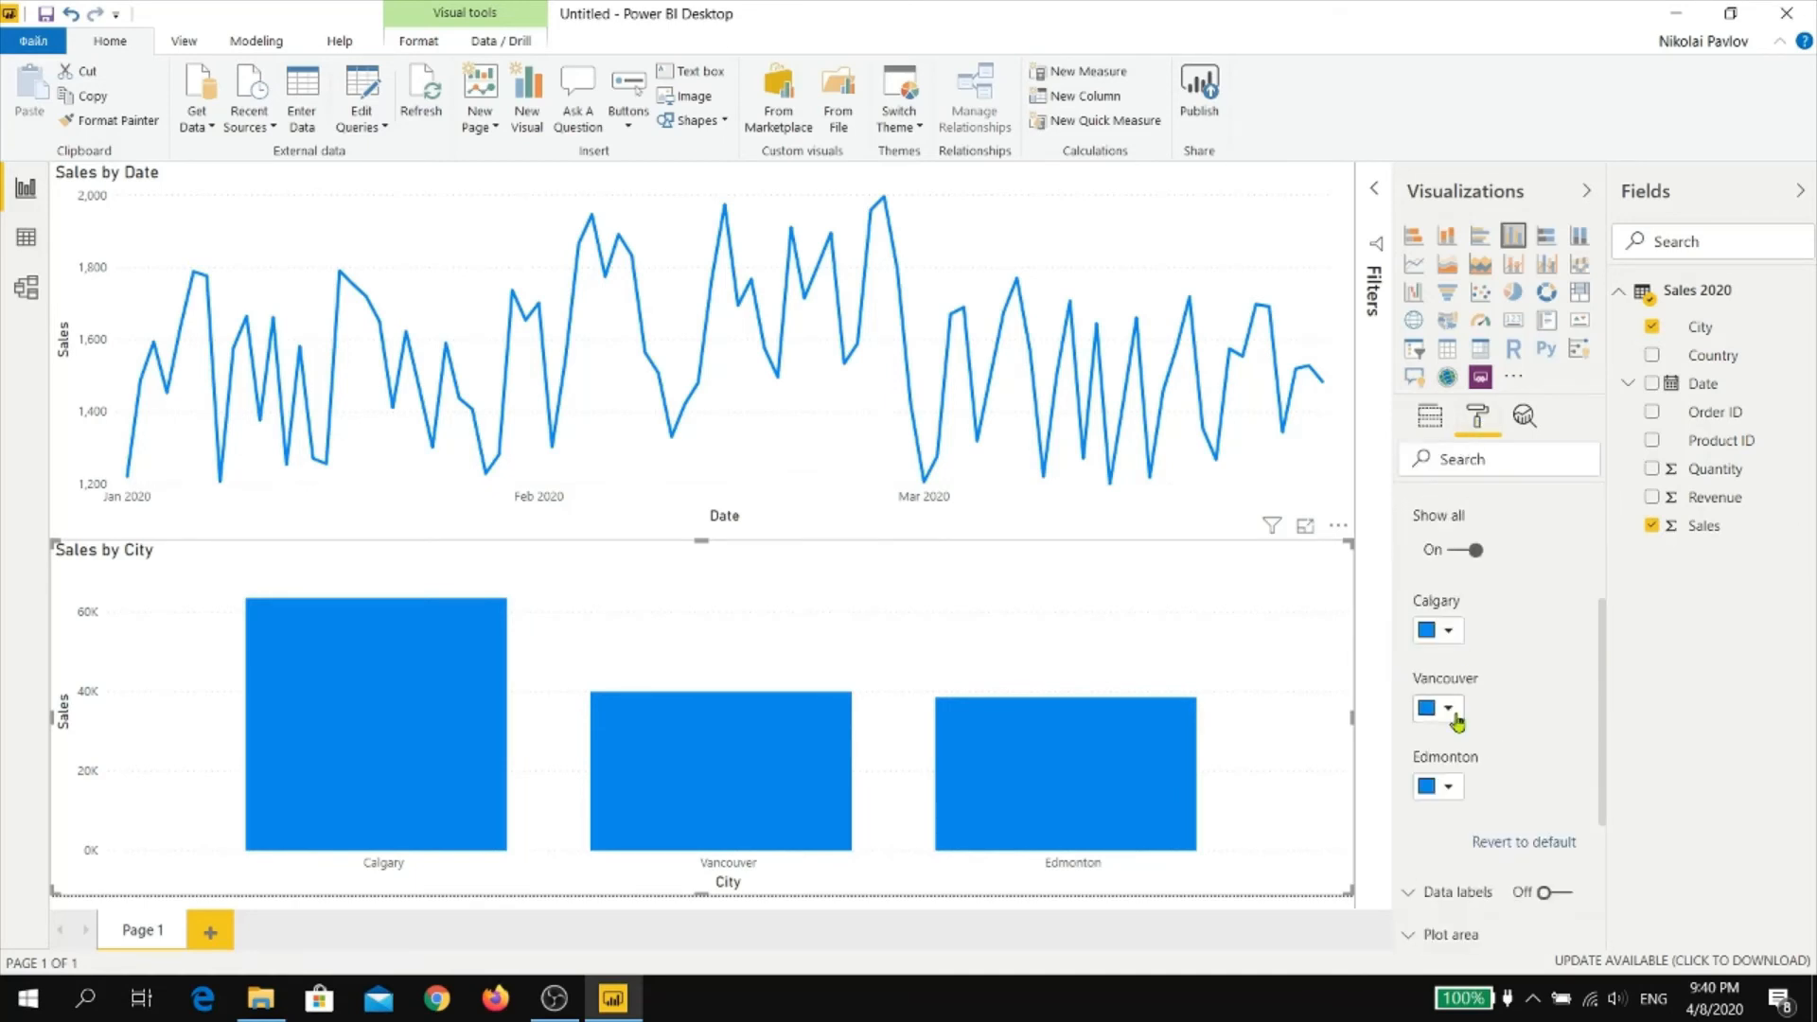
left_click(1453, 716)
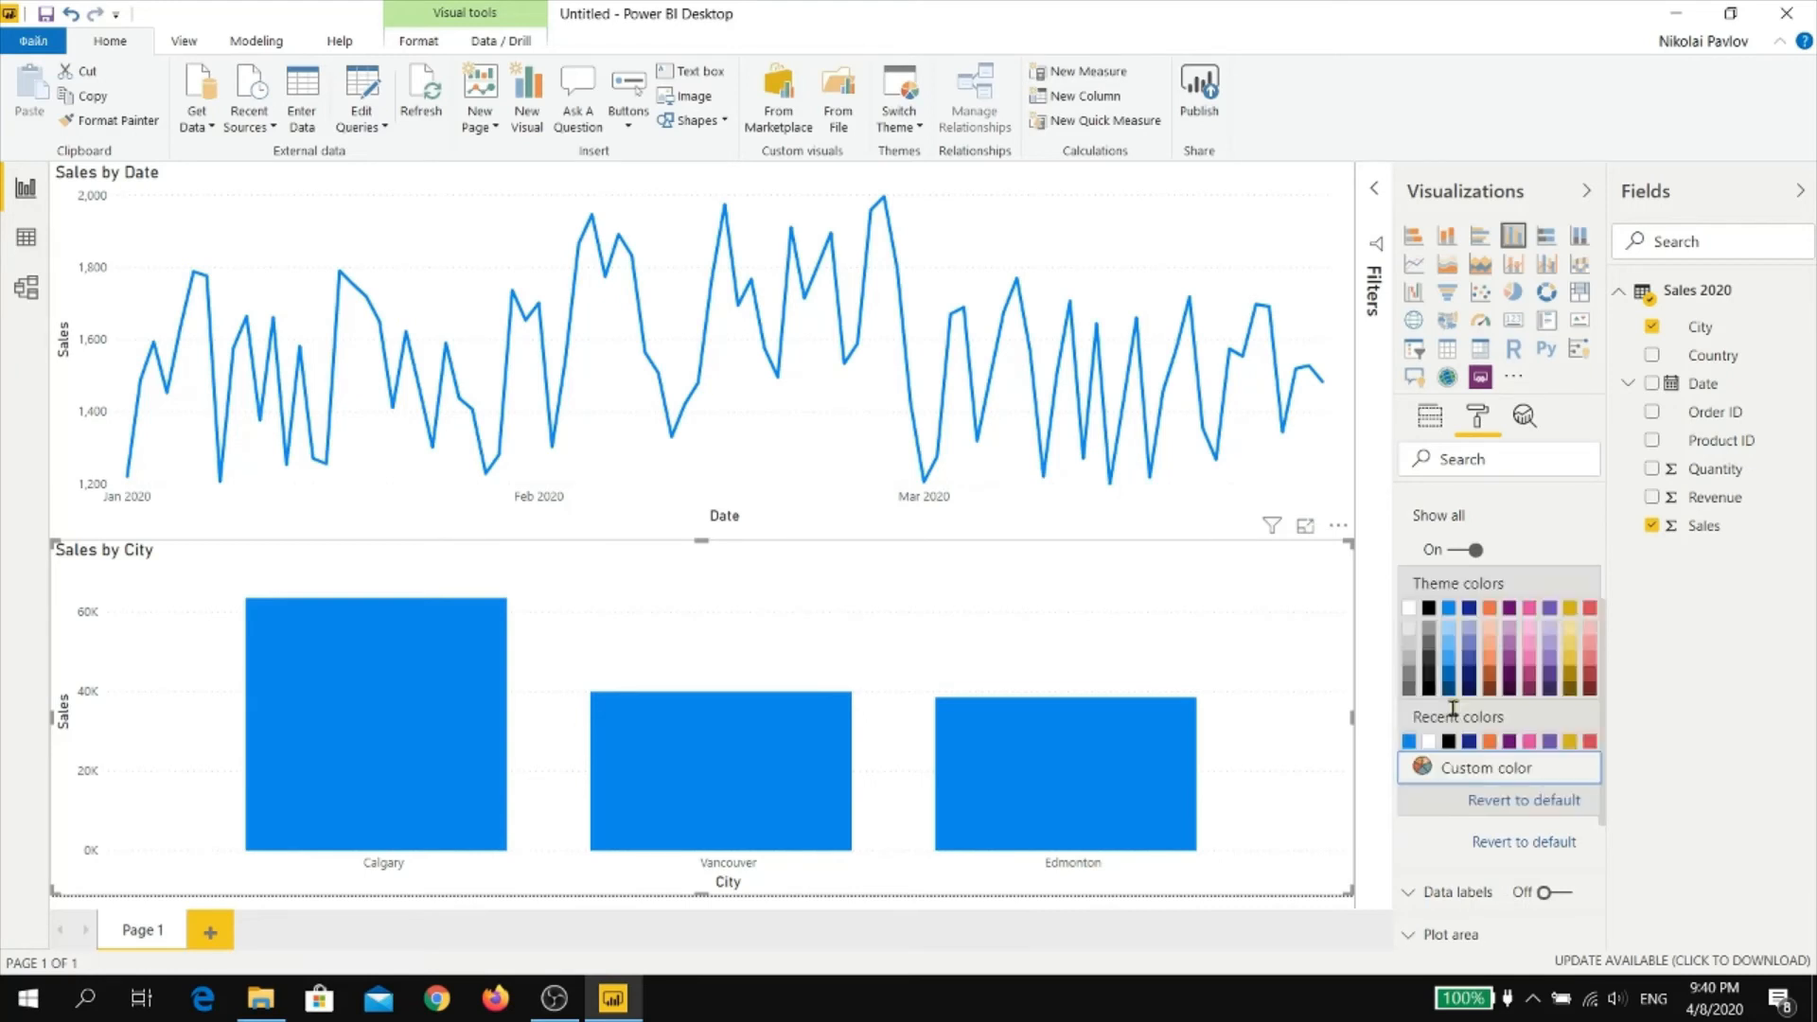
left_click(1419, 763)
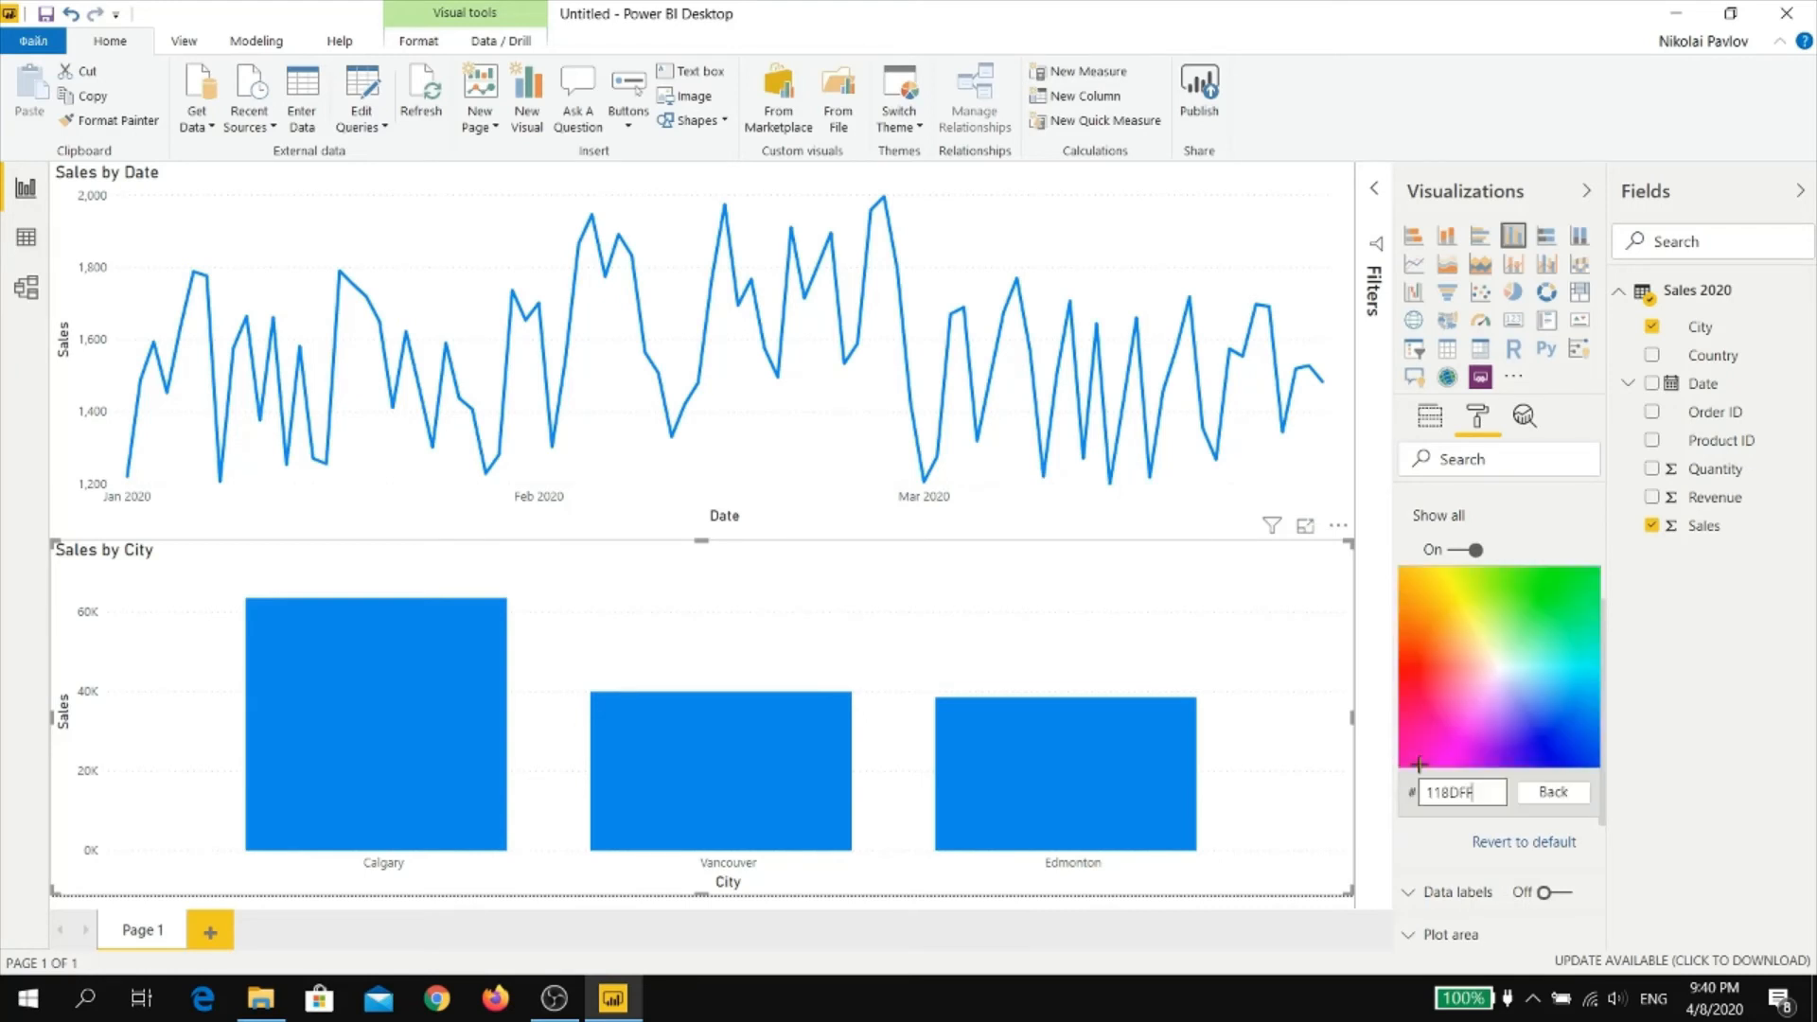
left_click(1555, 594)
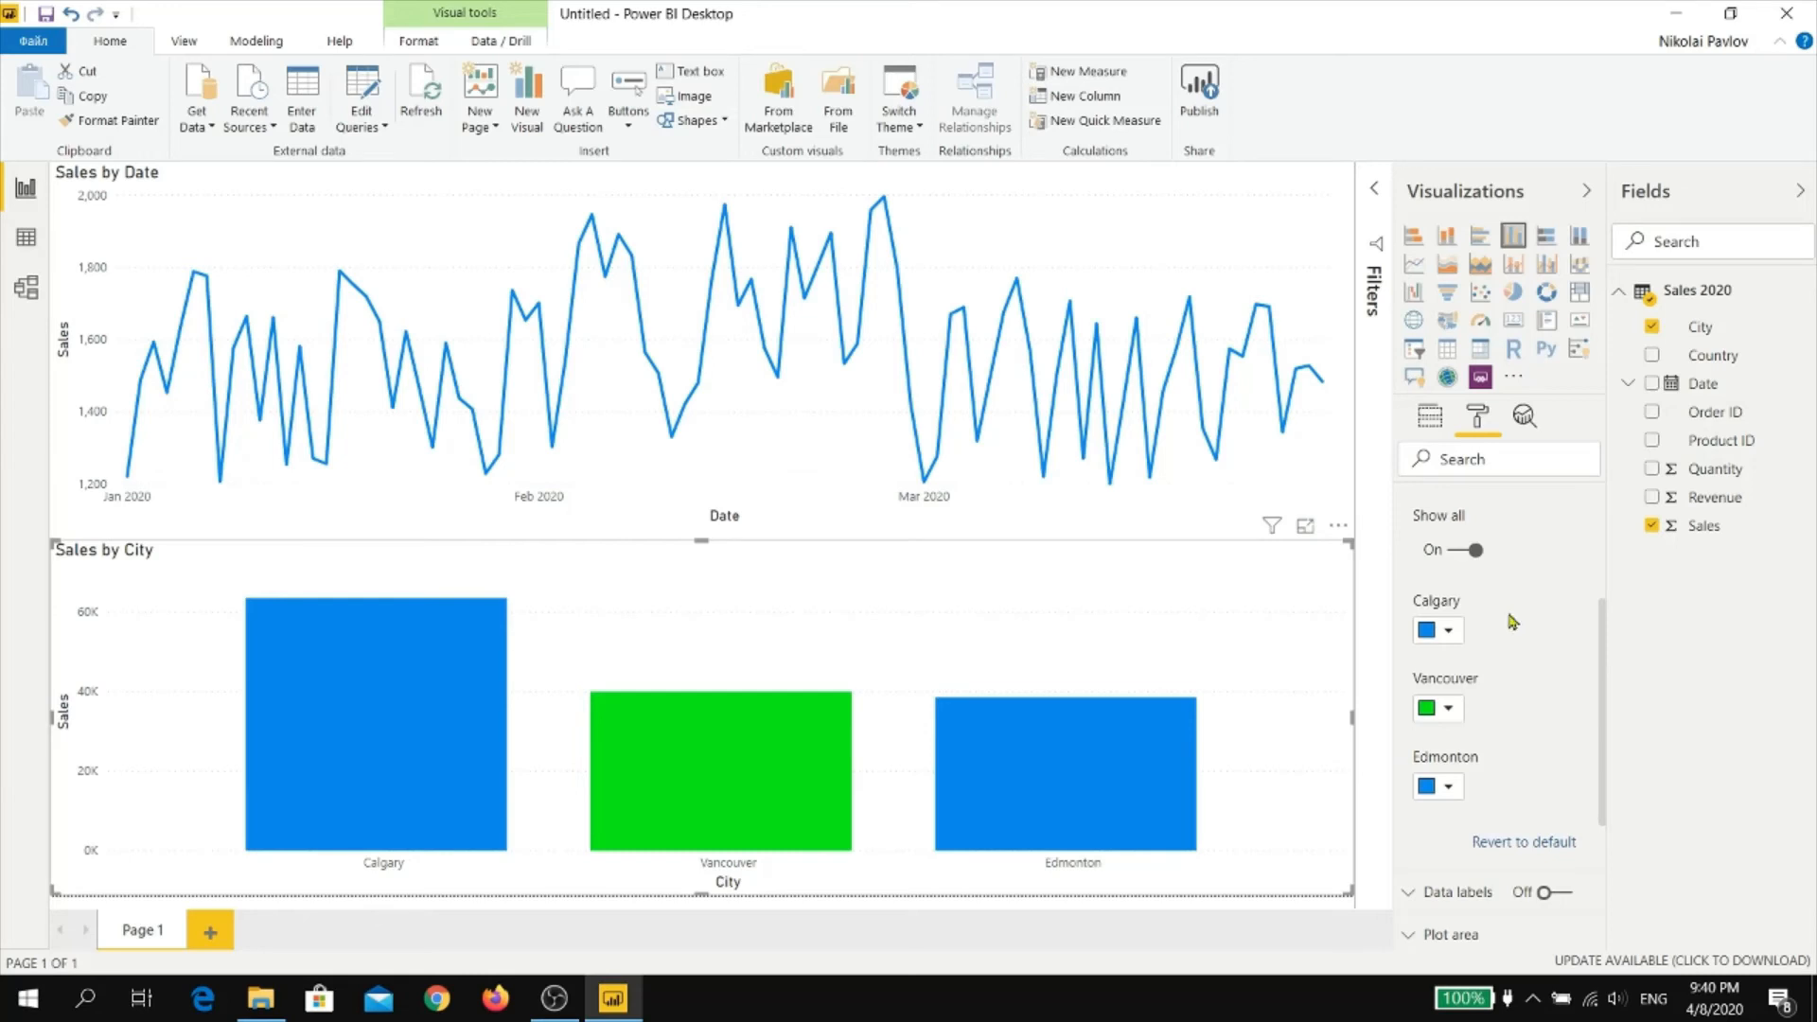
Give the Edmonton column a dark red color and narrow the Sales by Date line chart to slightly more than half the page width
left_click(1451, 786)
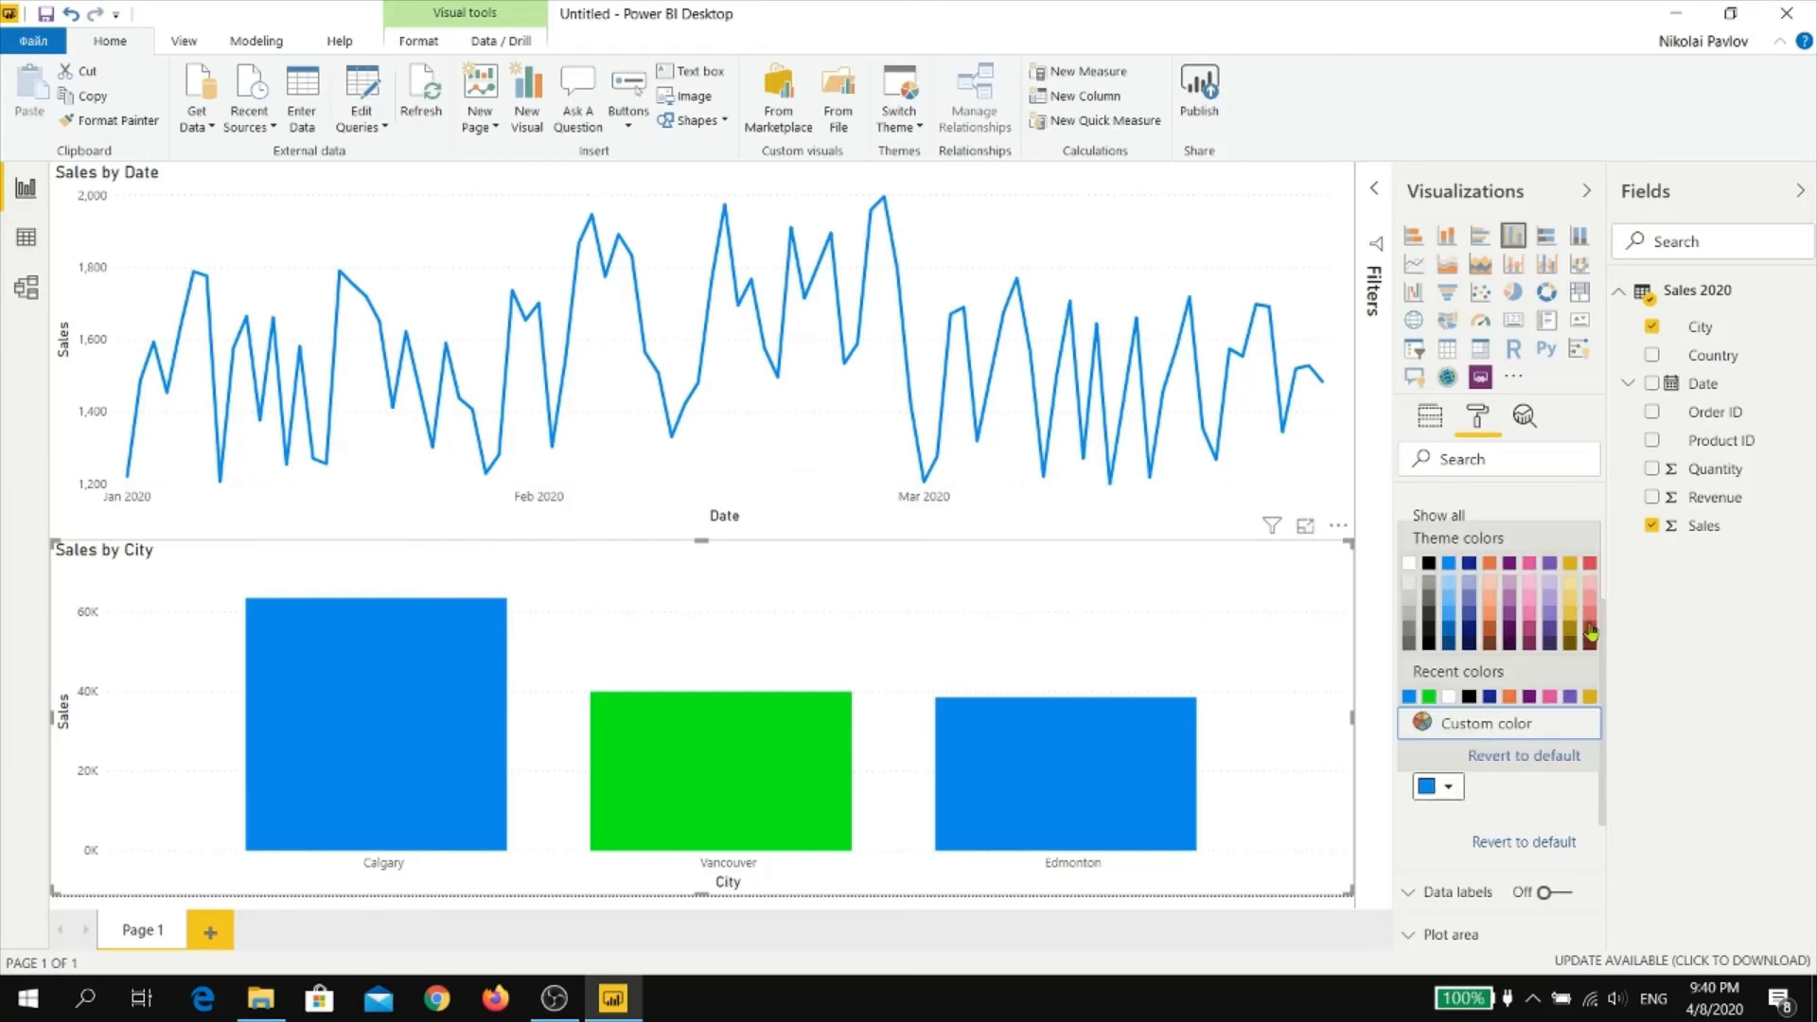
left_click(1581, 615)
left_click(1354, 348)
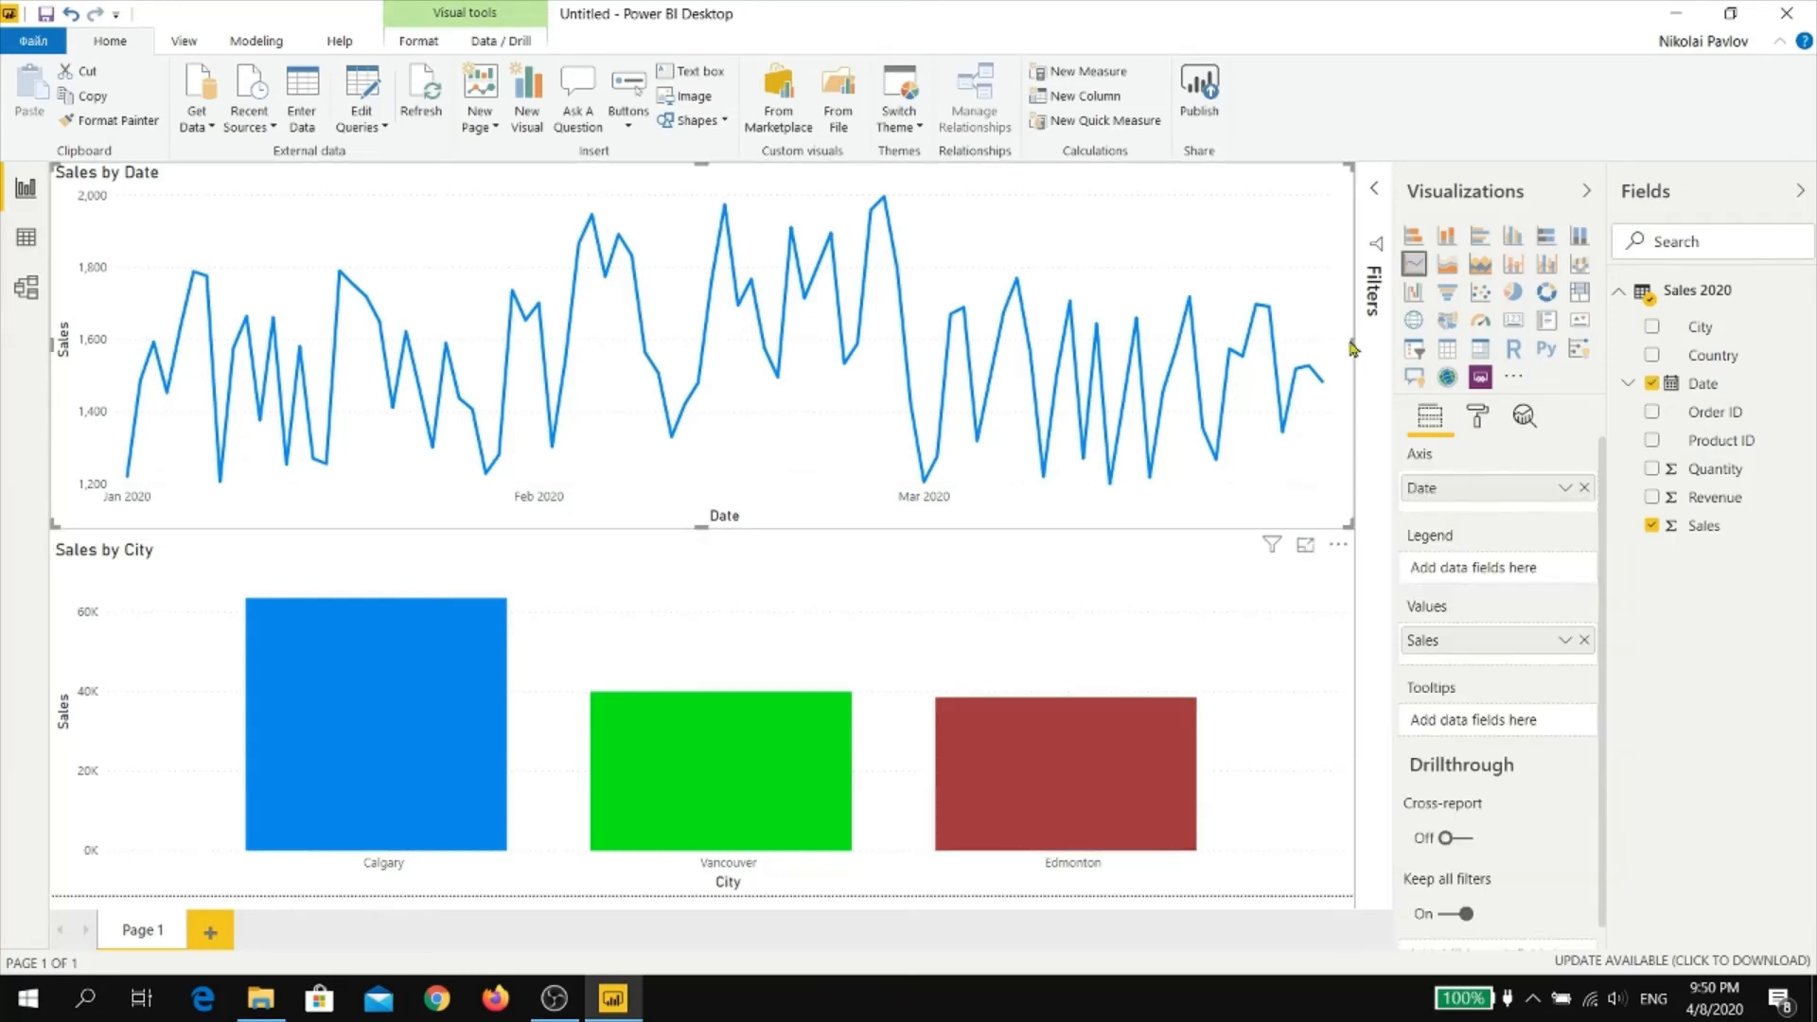
left_click_drag(1353, 348, 785, 342)
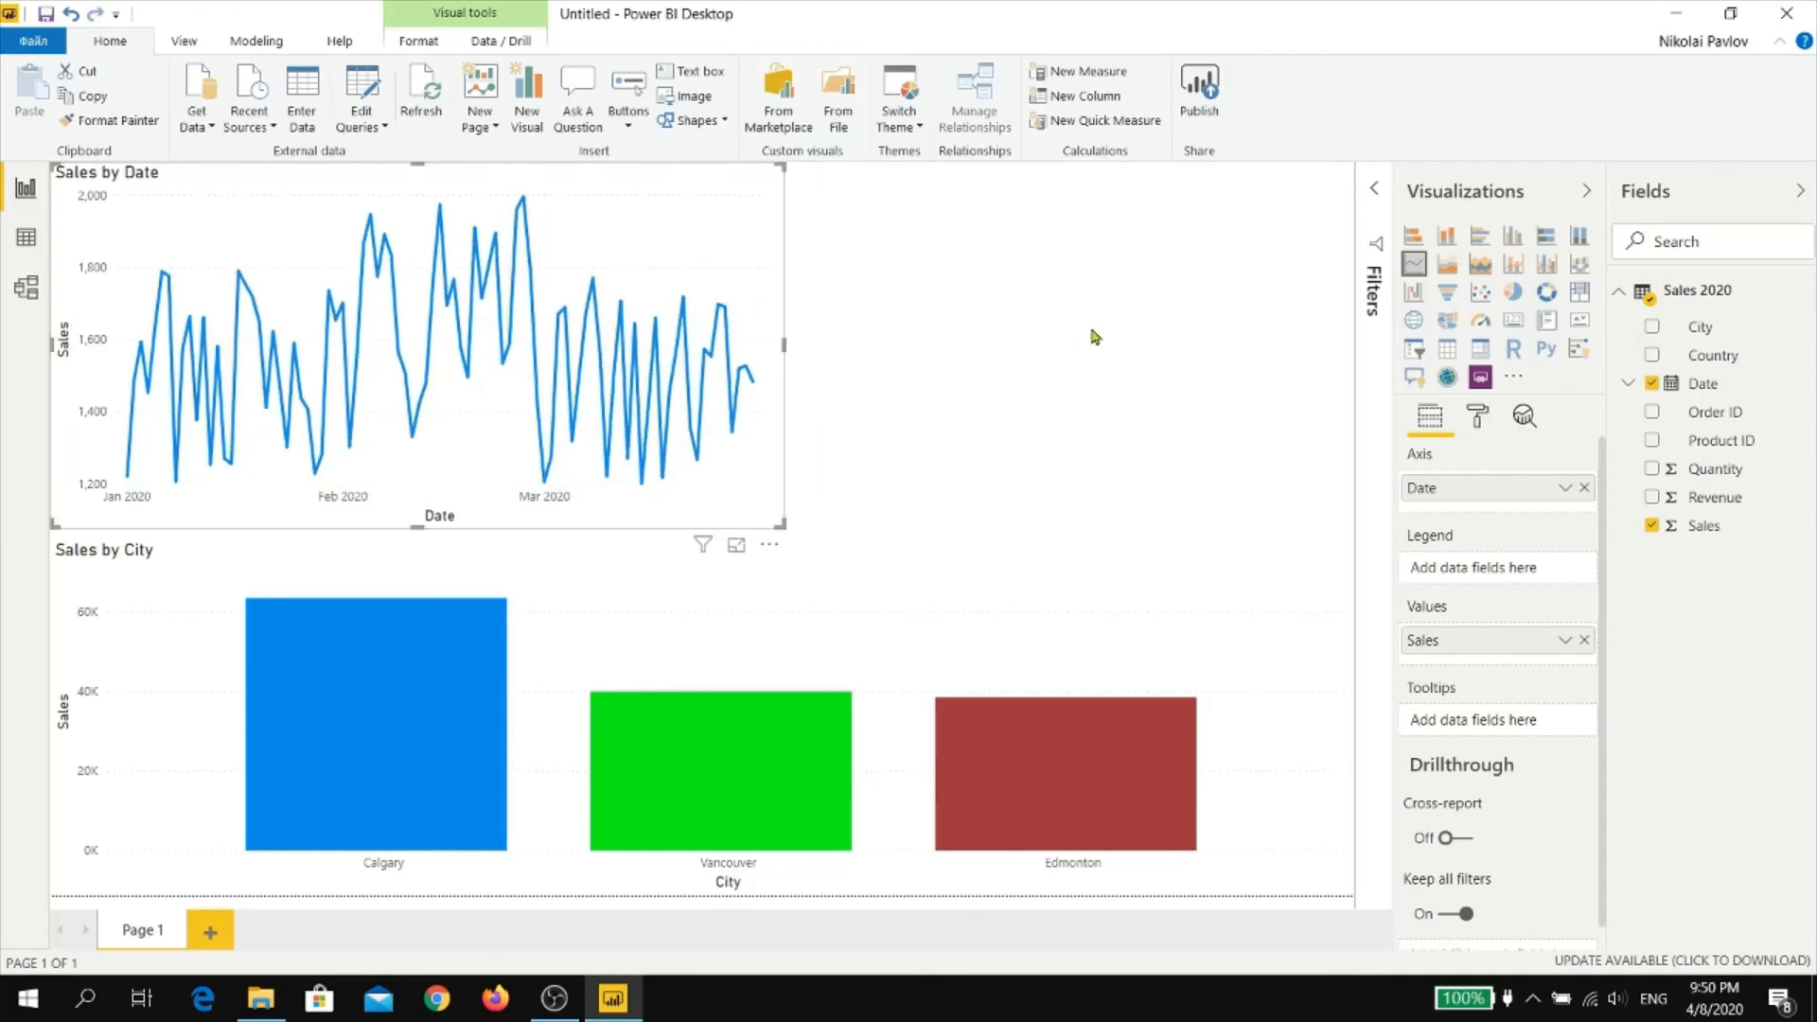
Add a matrix in the empty area beside the line chart with Sales, Revenue and Quantity as its values
left_click(946, 342)
left_click(1481, 350)
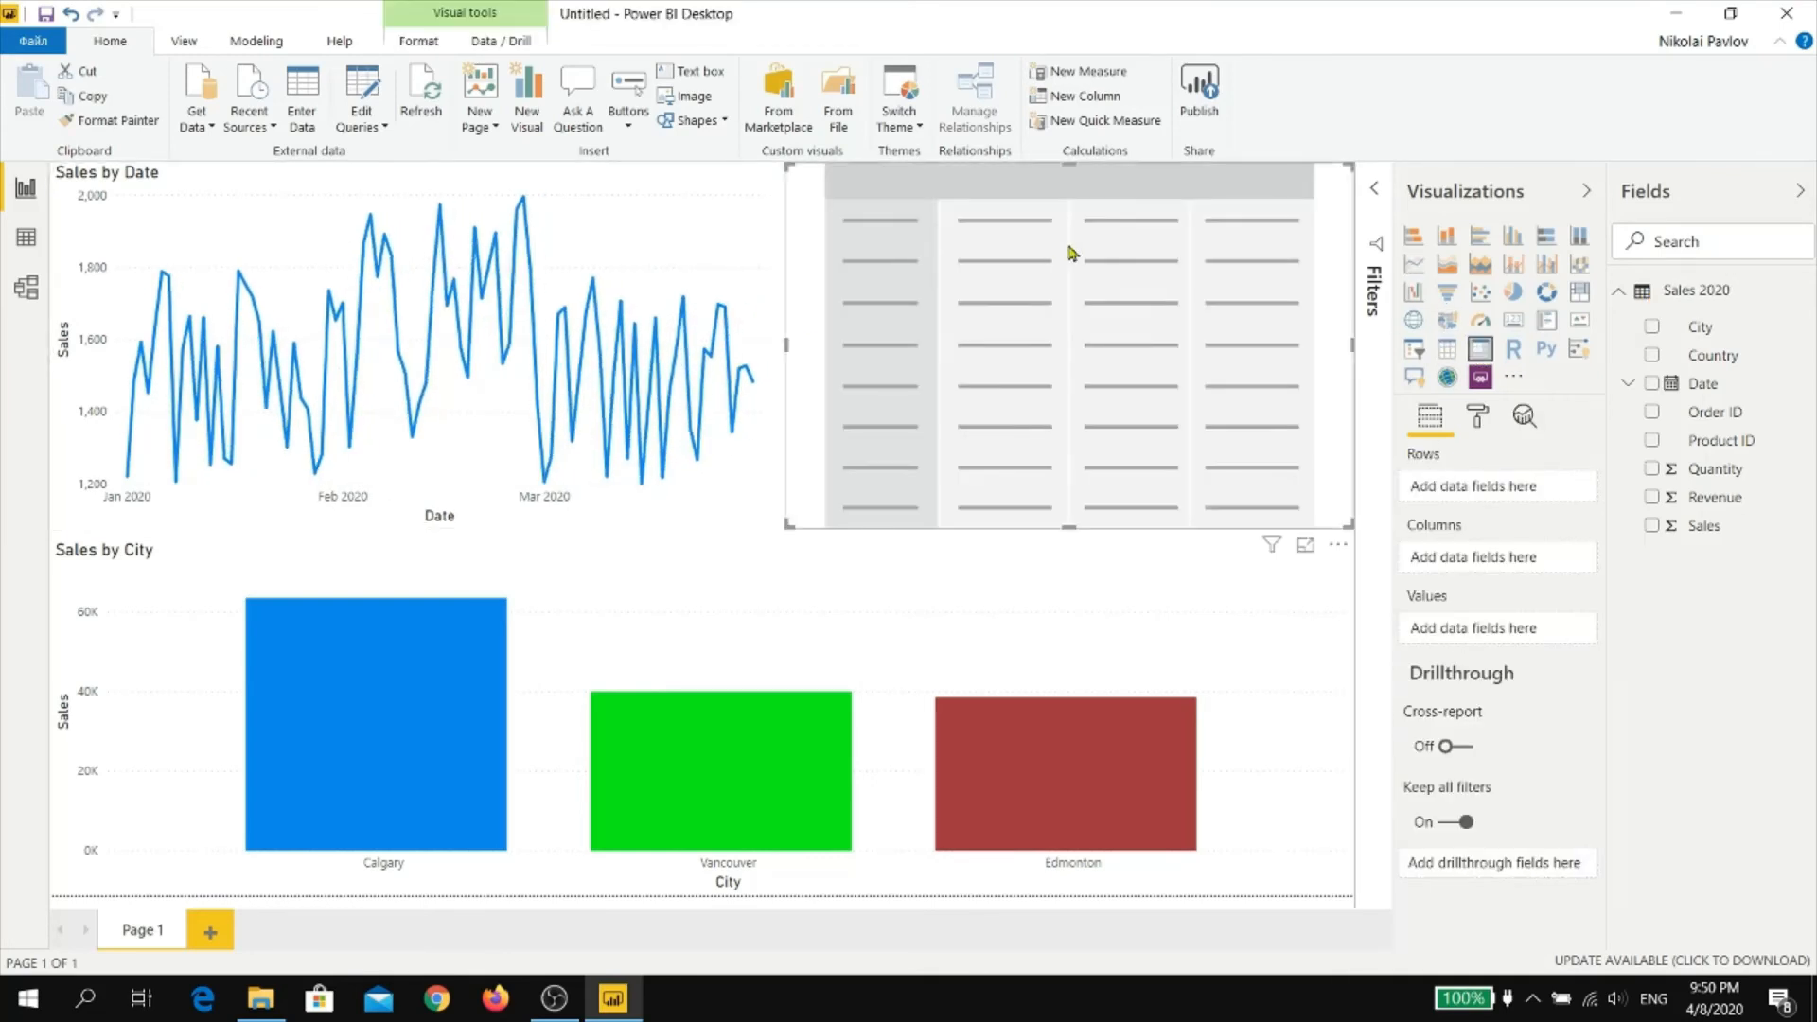
left_click(1652, 526)
left_click(1653, 498)
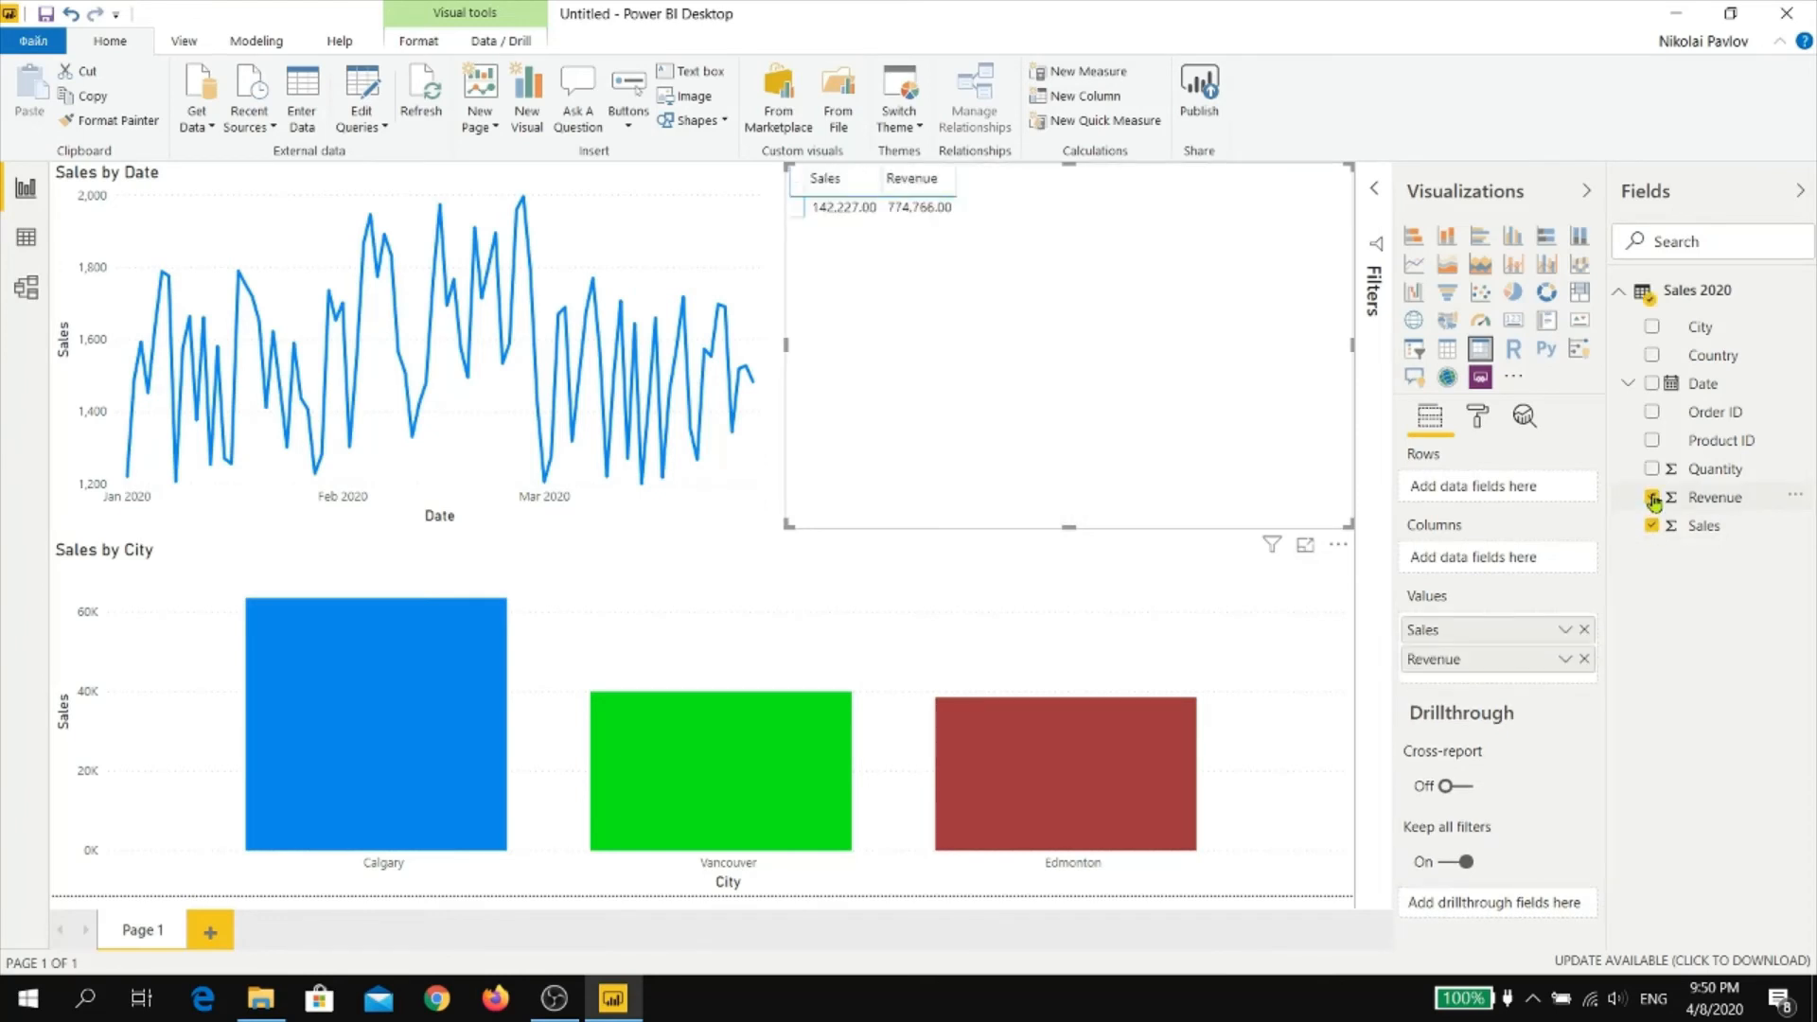
left_click(1651, 469)
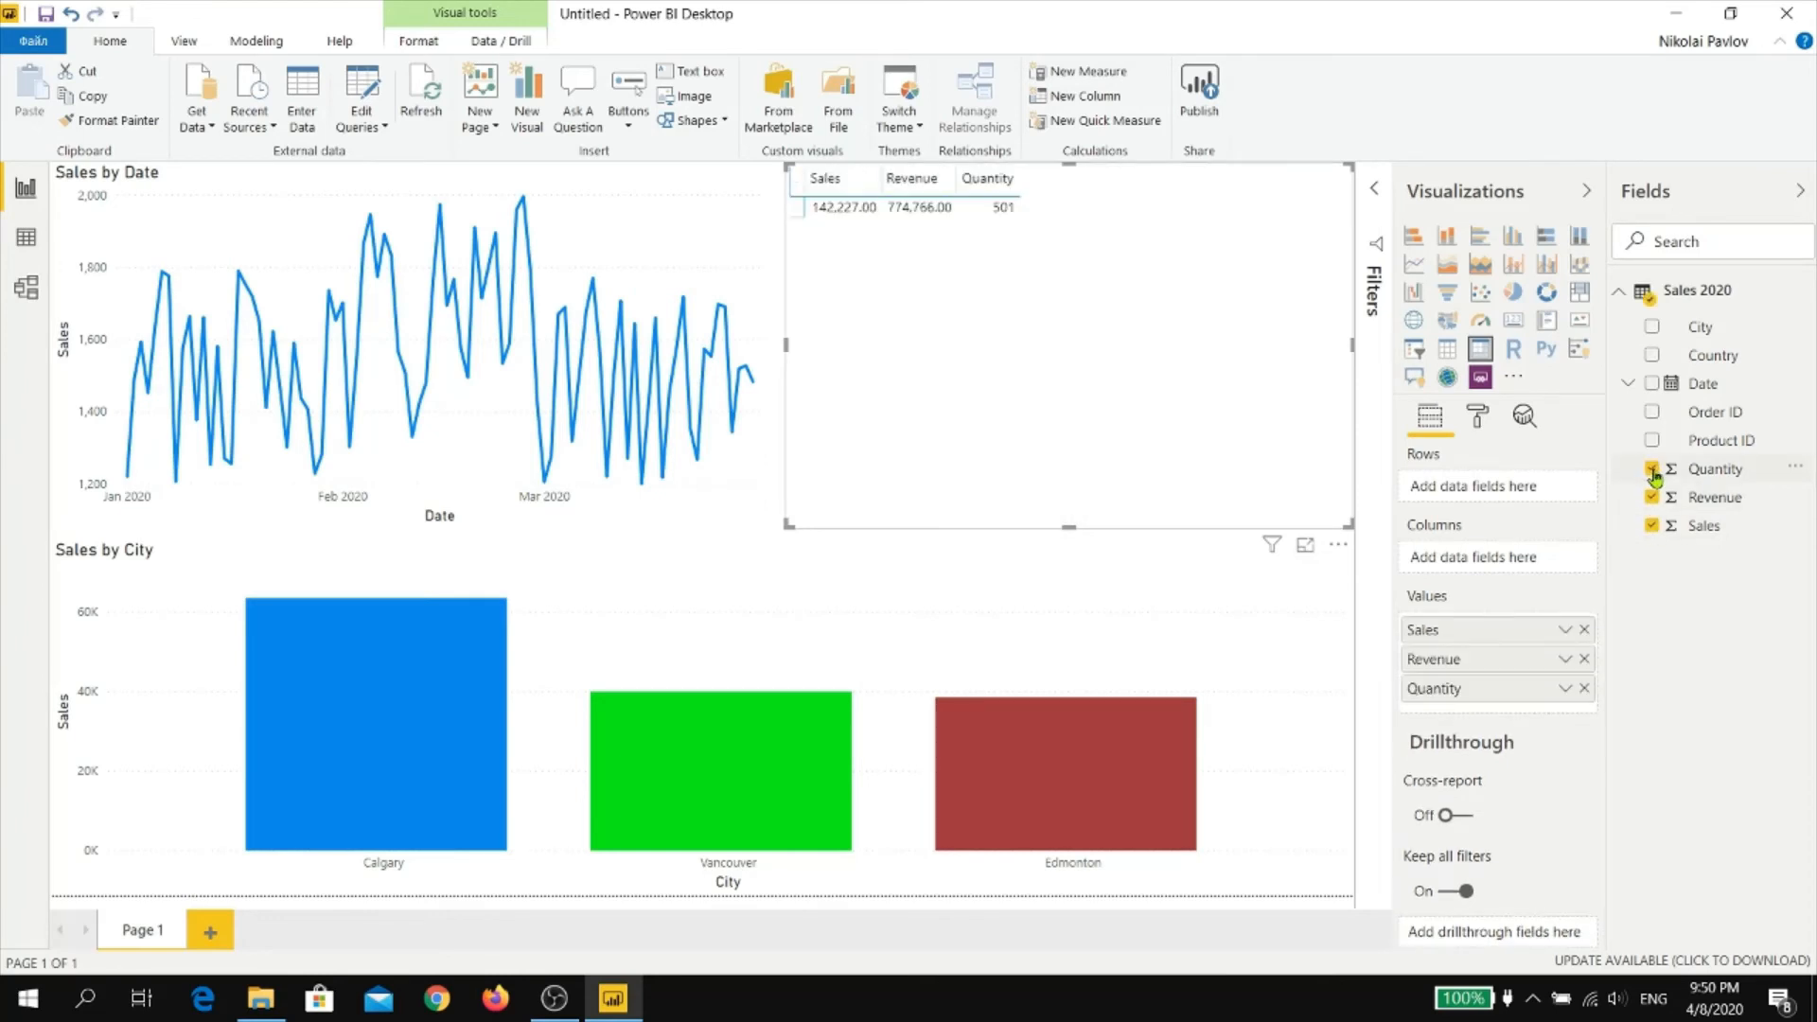
Add City and Date to the matrix rows, keeping only the Month level of the date hierarchy
left_click(1651, 328)
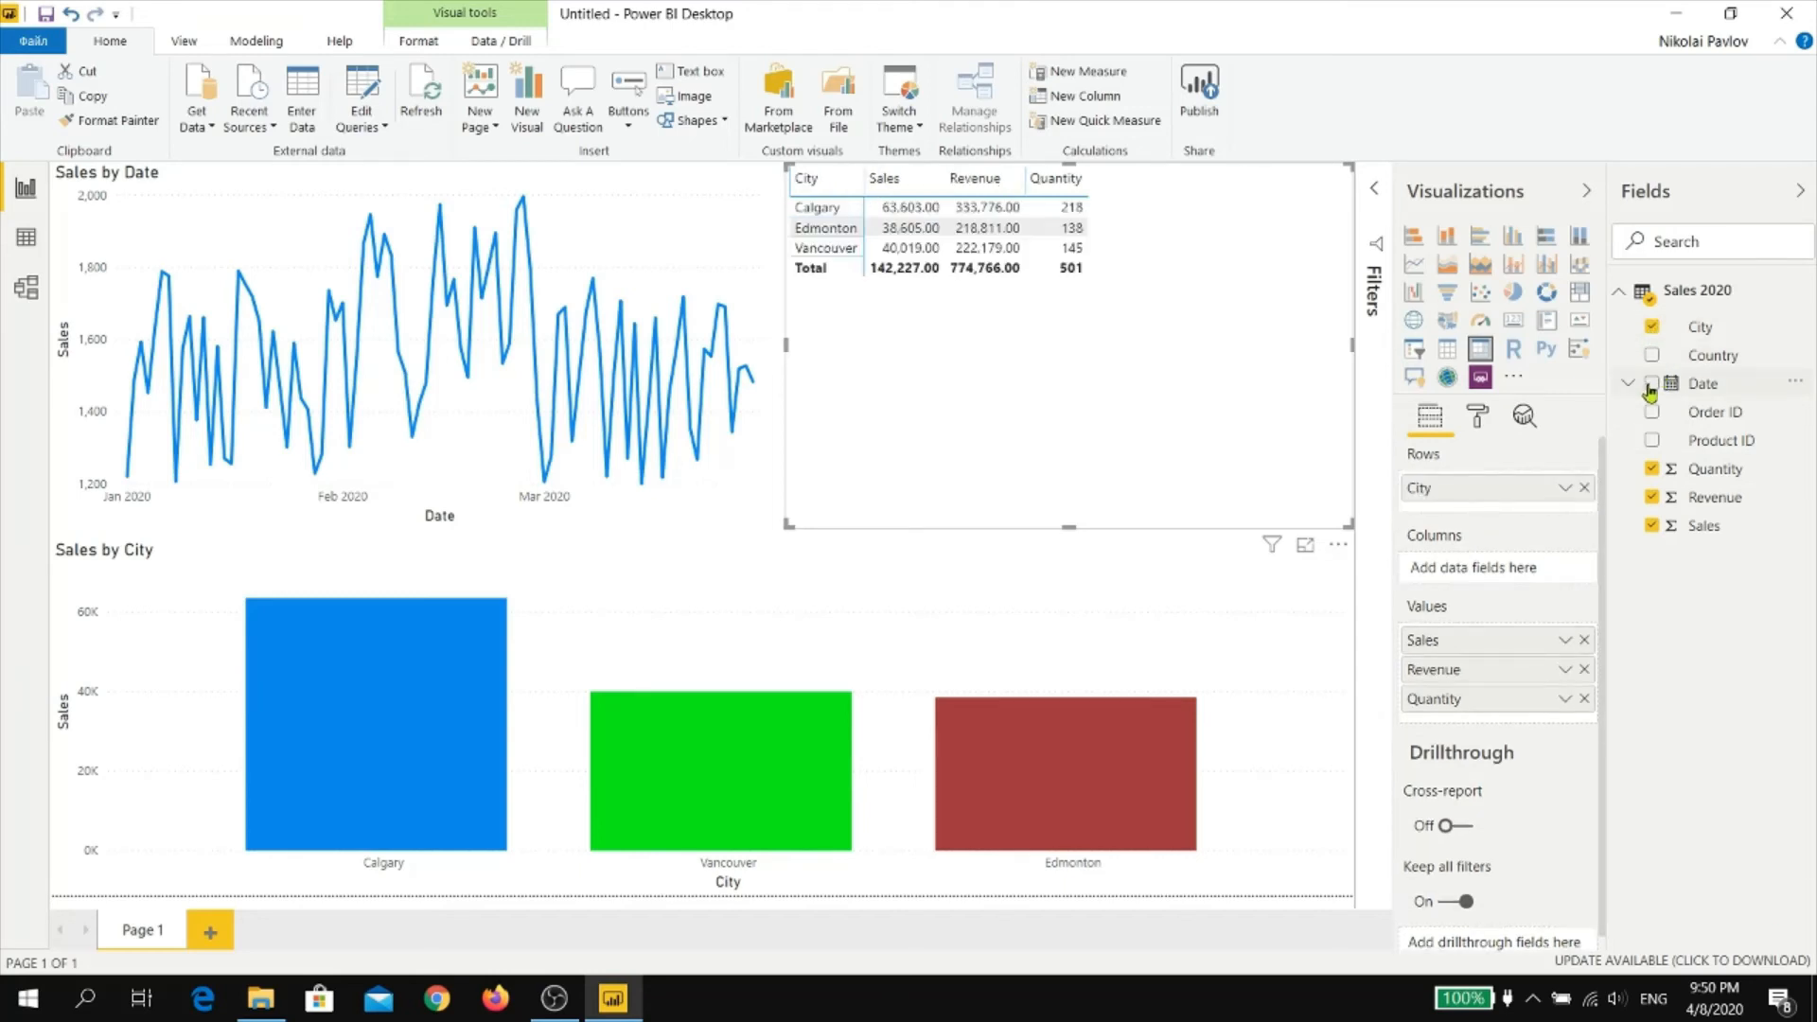
left_click(1651, 383)
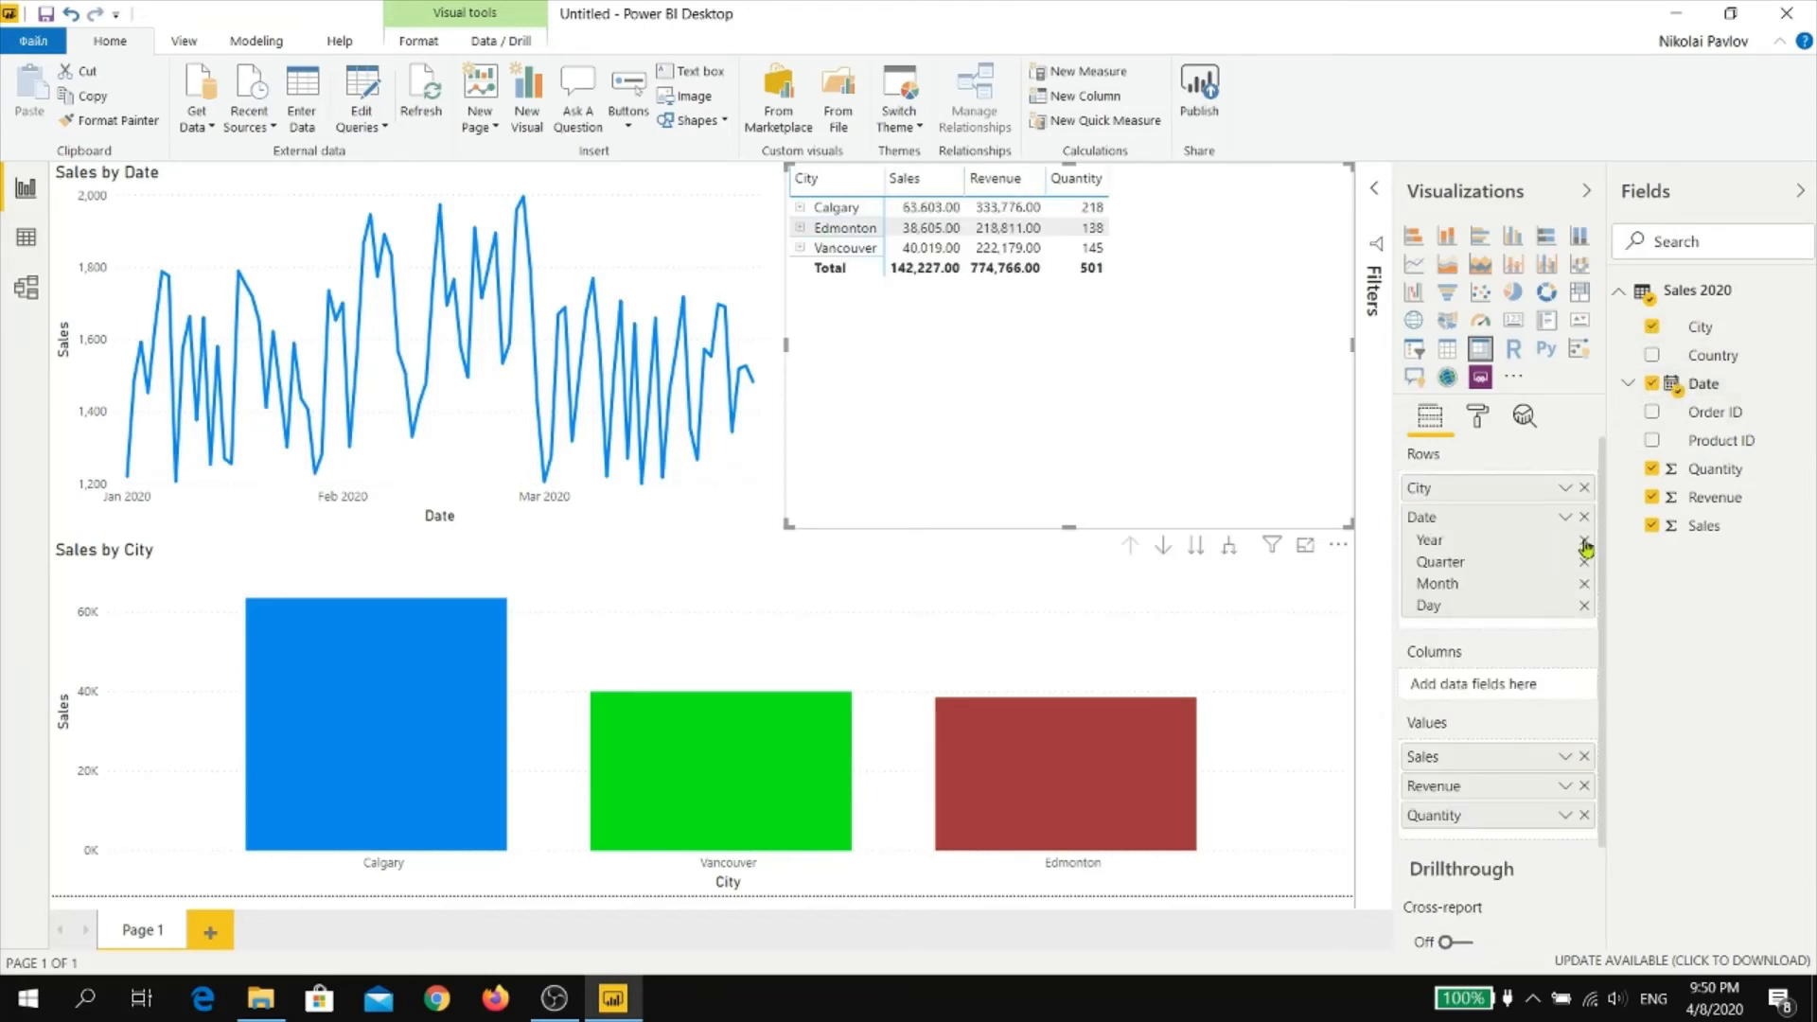
left_click(1585, 544)
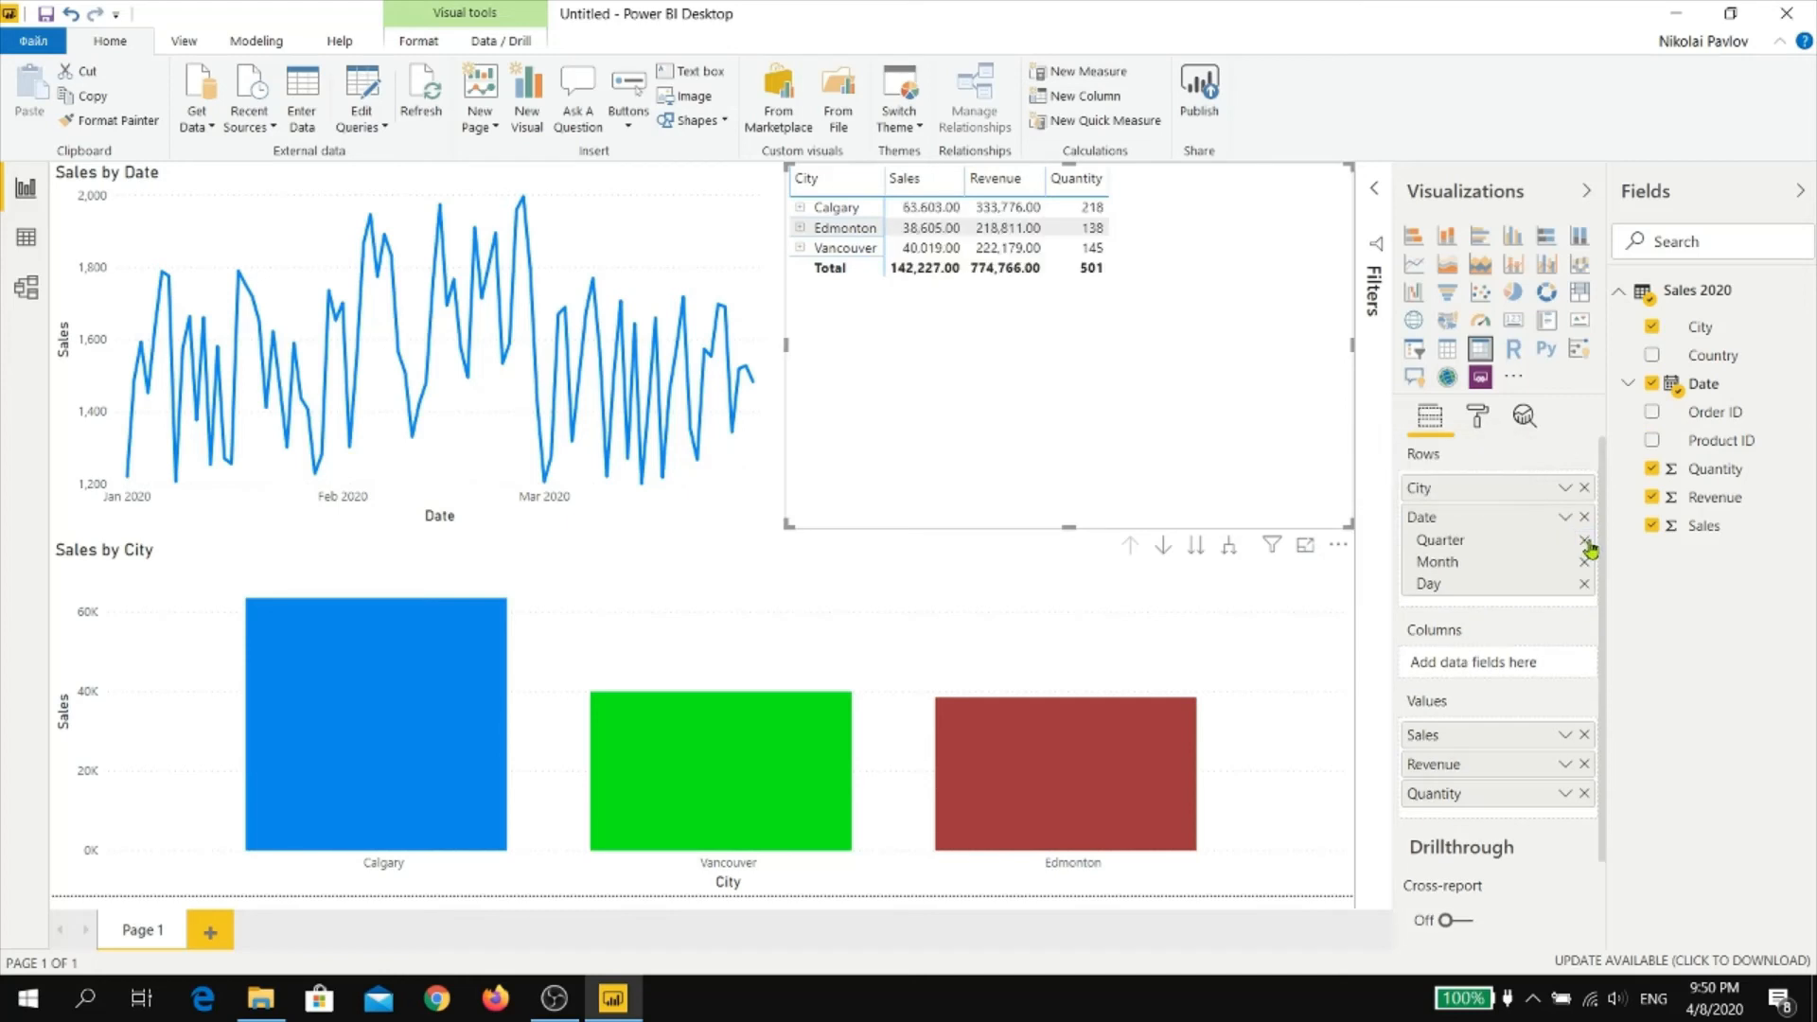
left_click(1586, 543)
left_click(1585, 564)
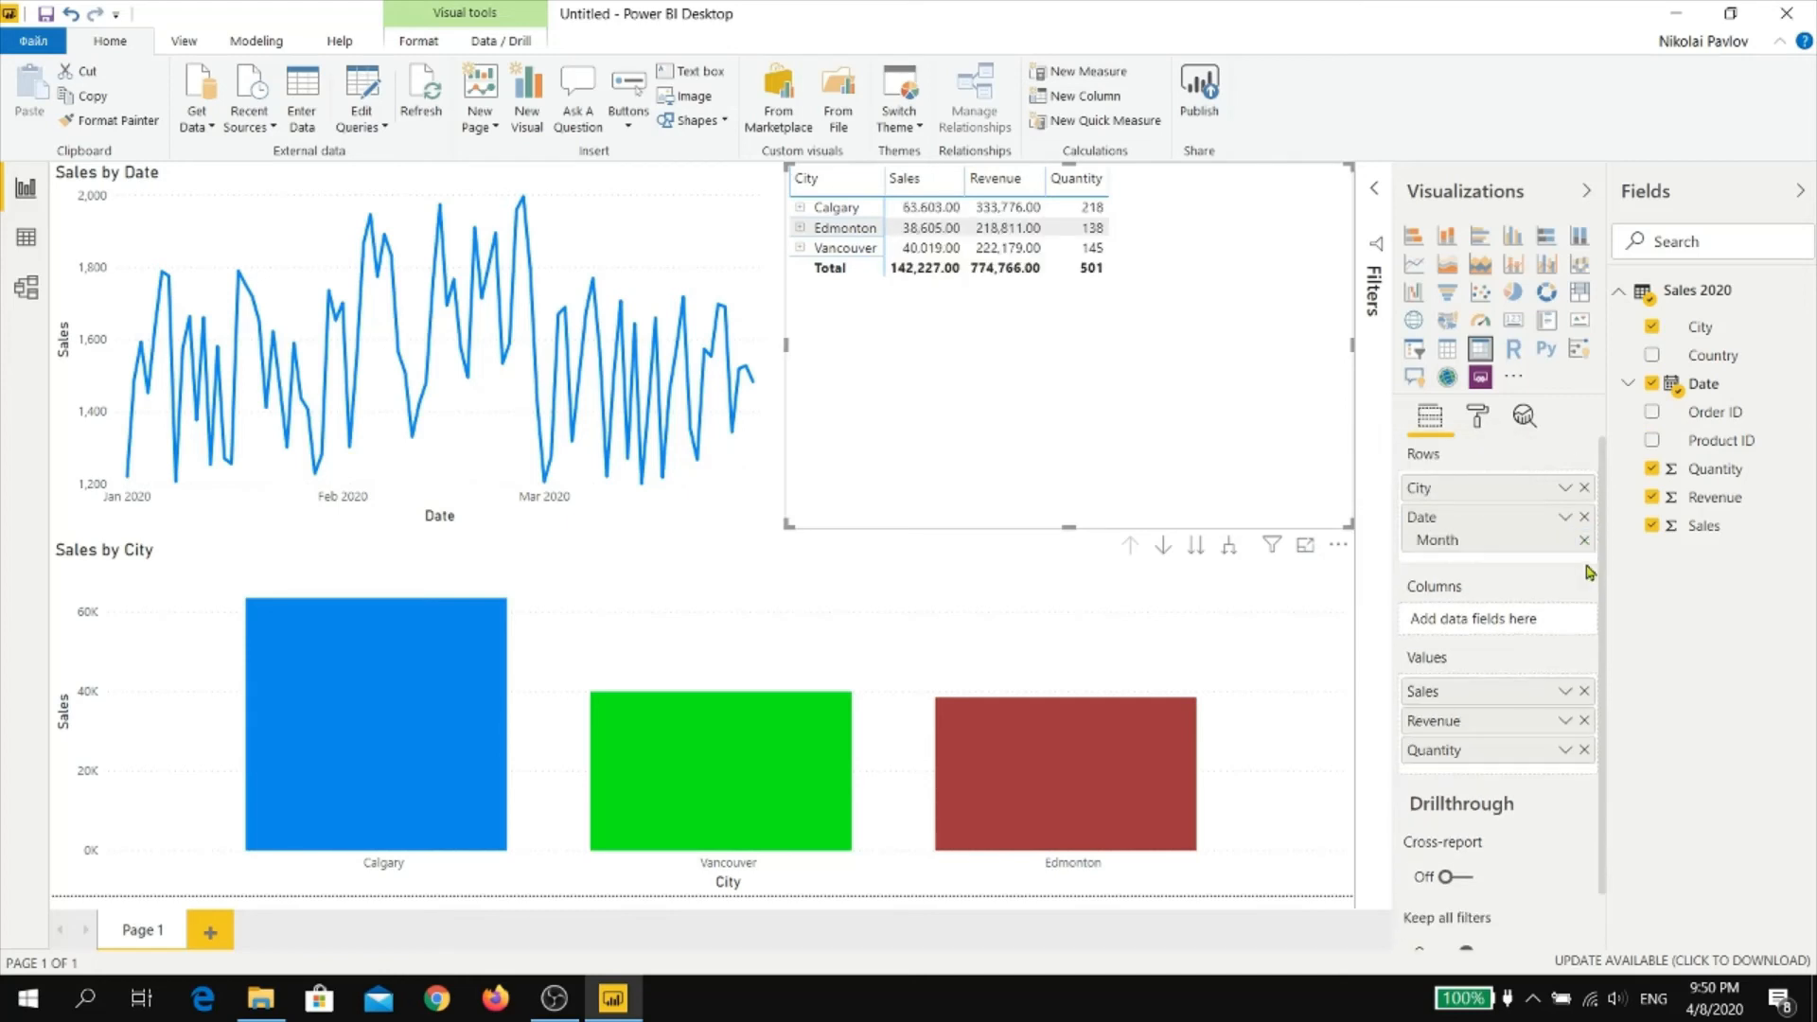
Expand Calgary, Edmonton and Vancouver in the matrix to show their monthly rows
left_click(800, 207)
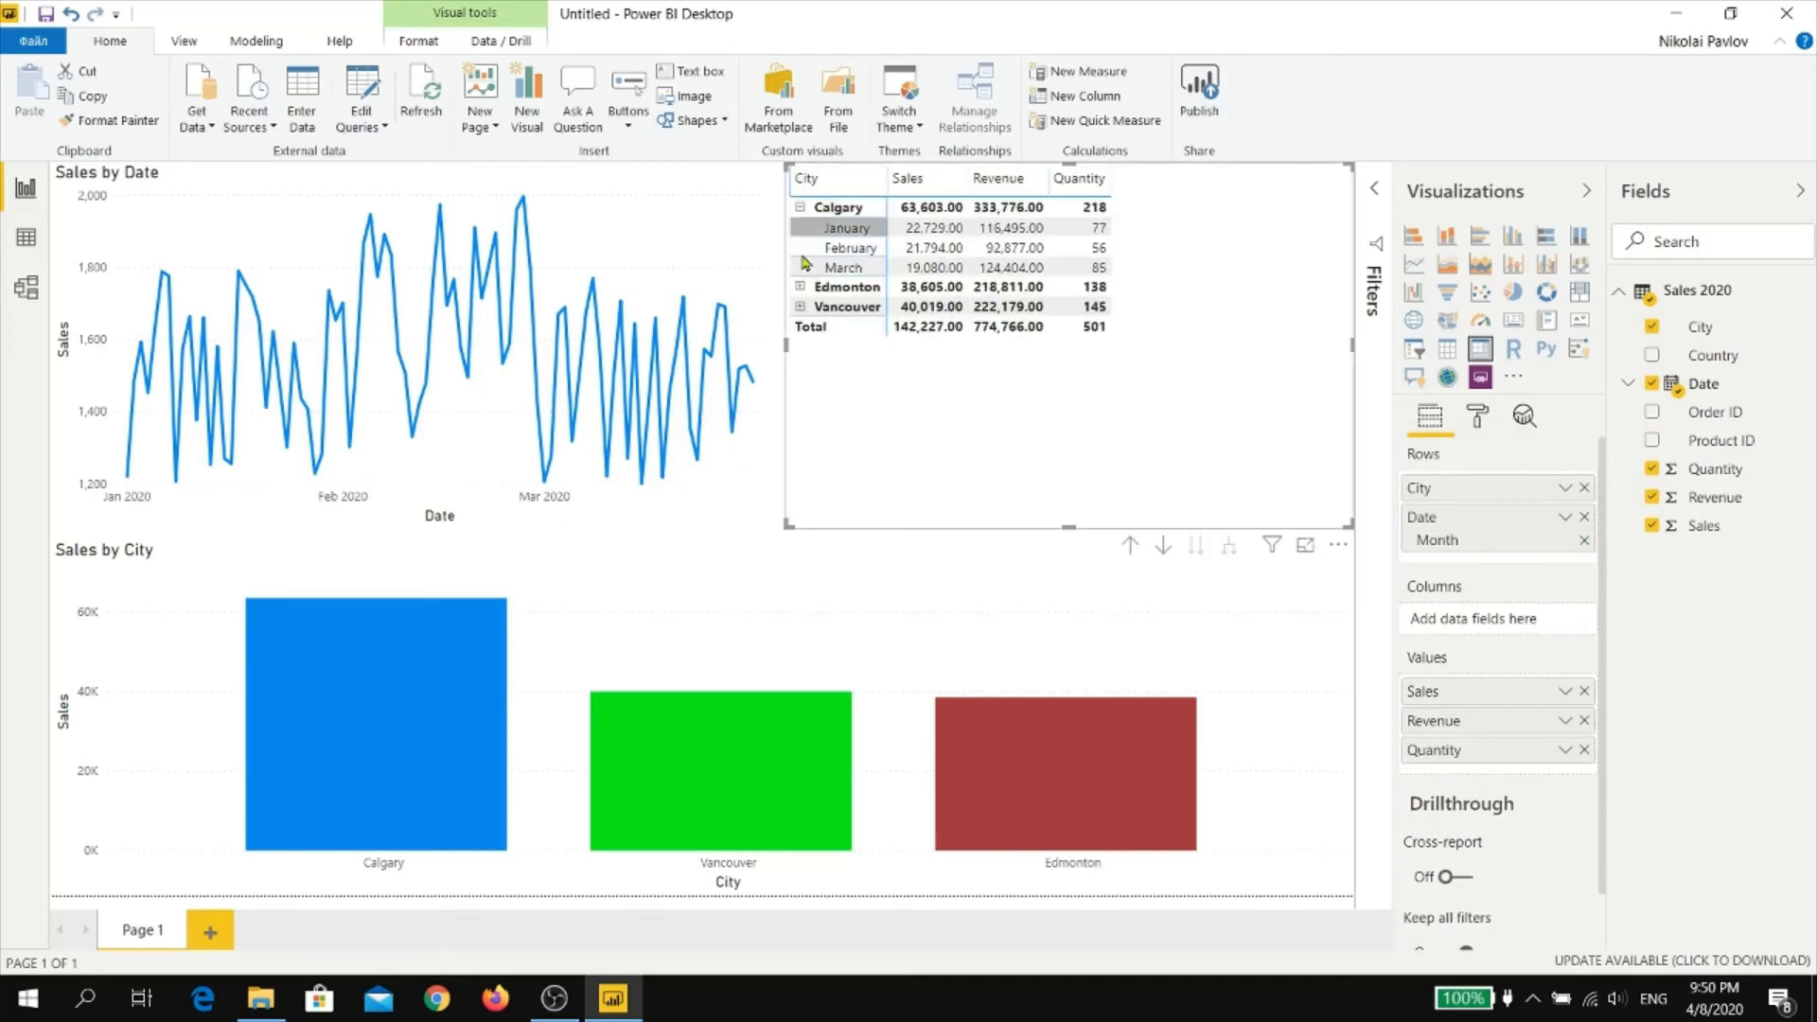
left_click(800, 287)
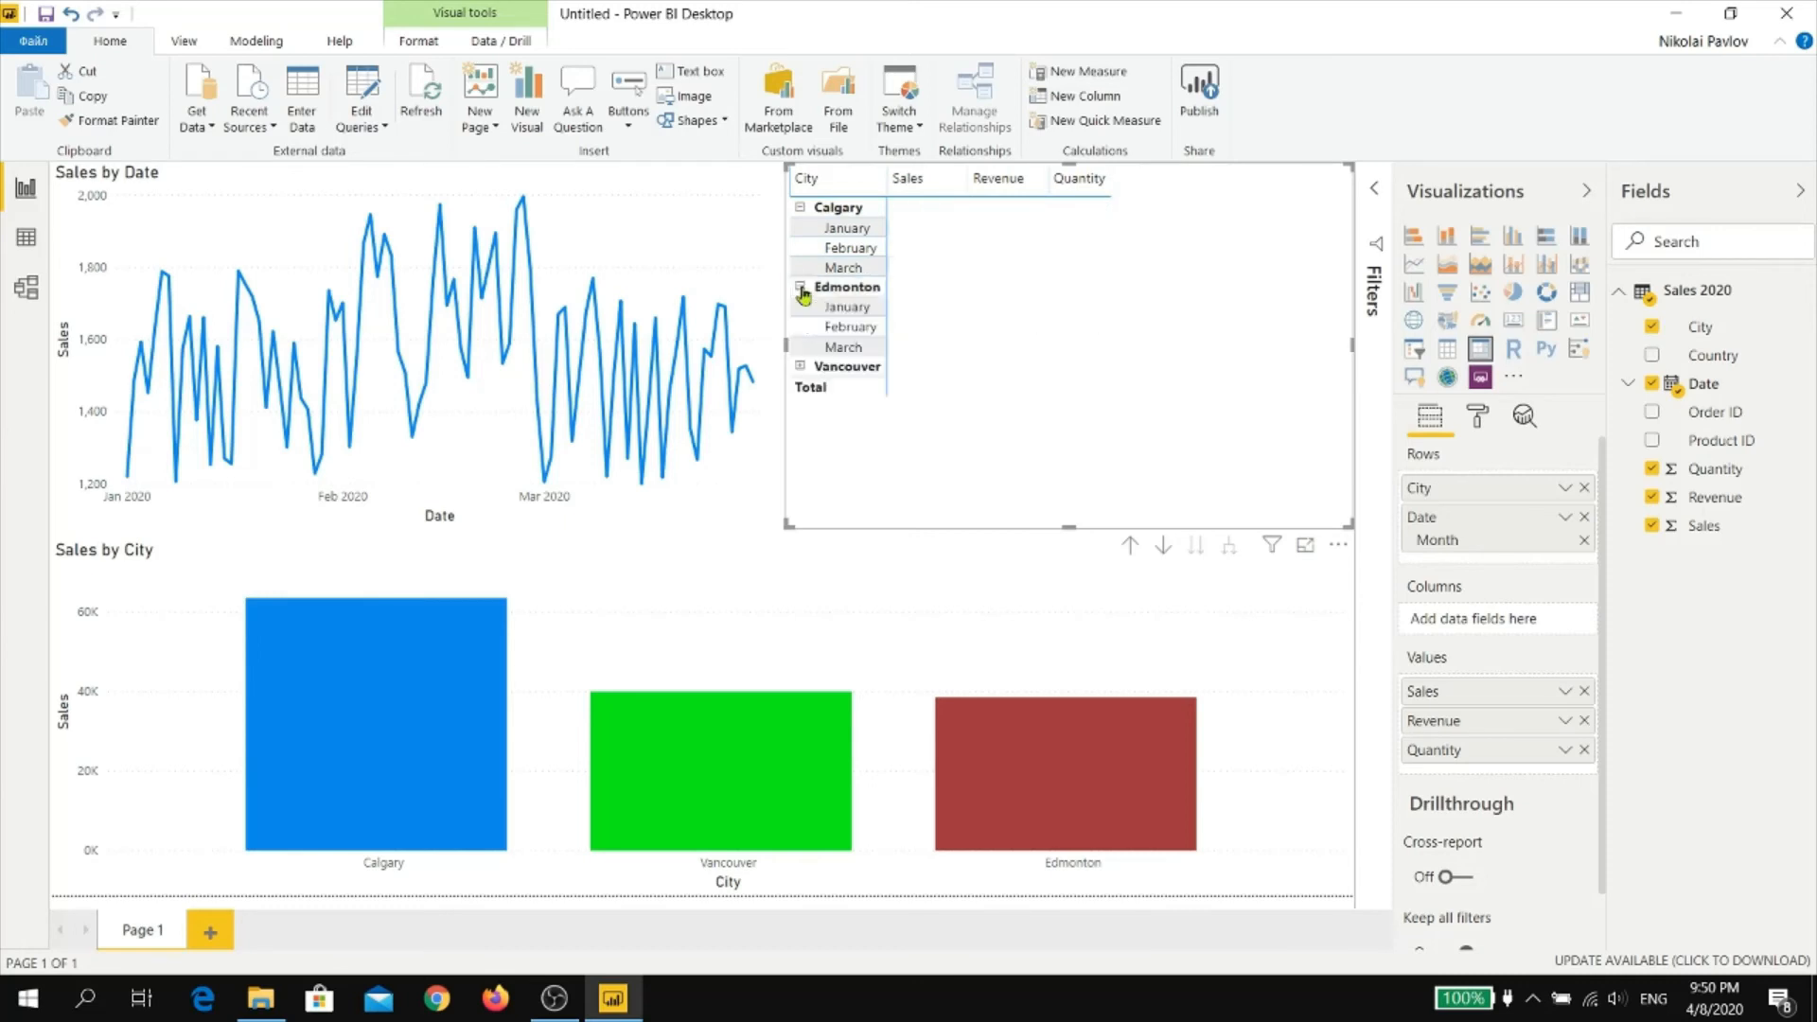
left_click(800, 367)
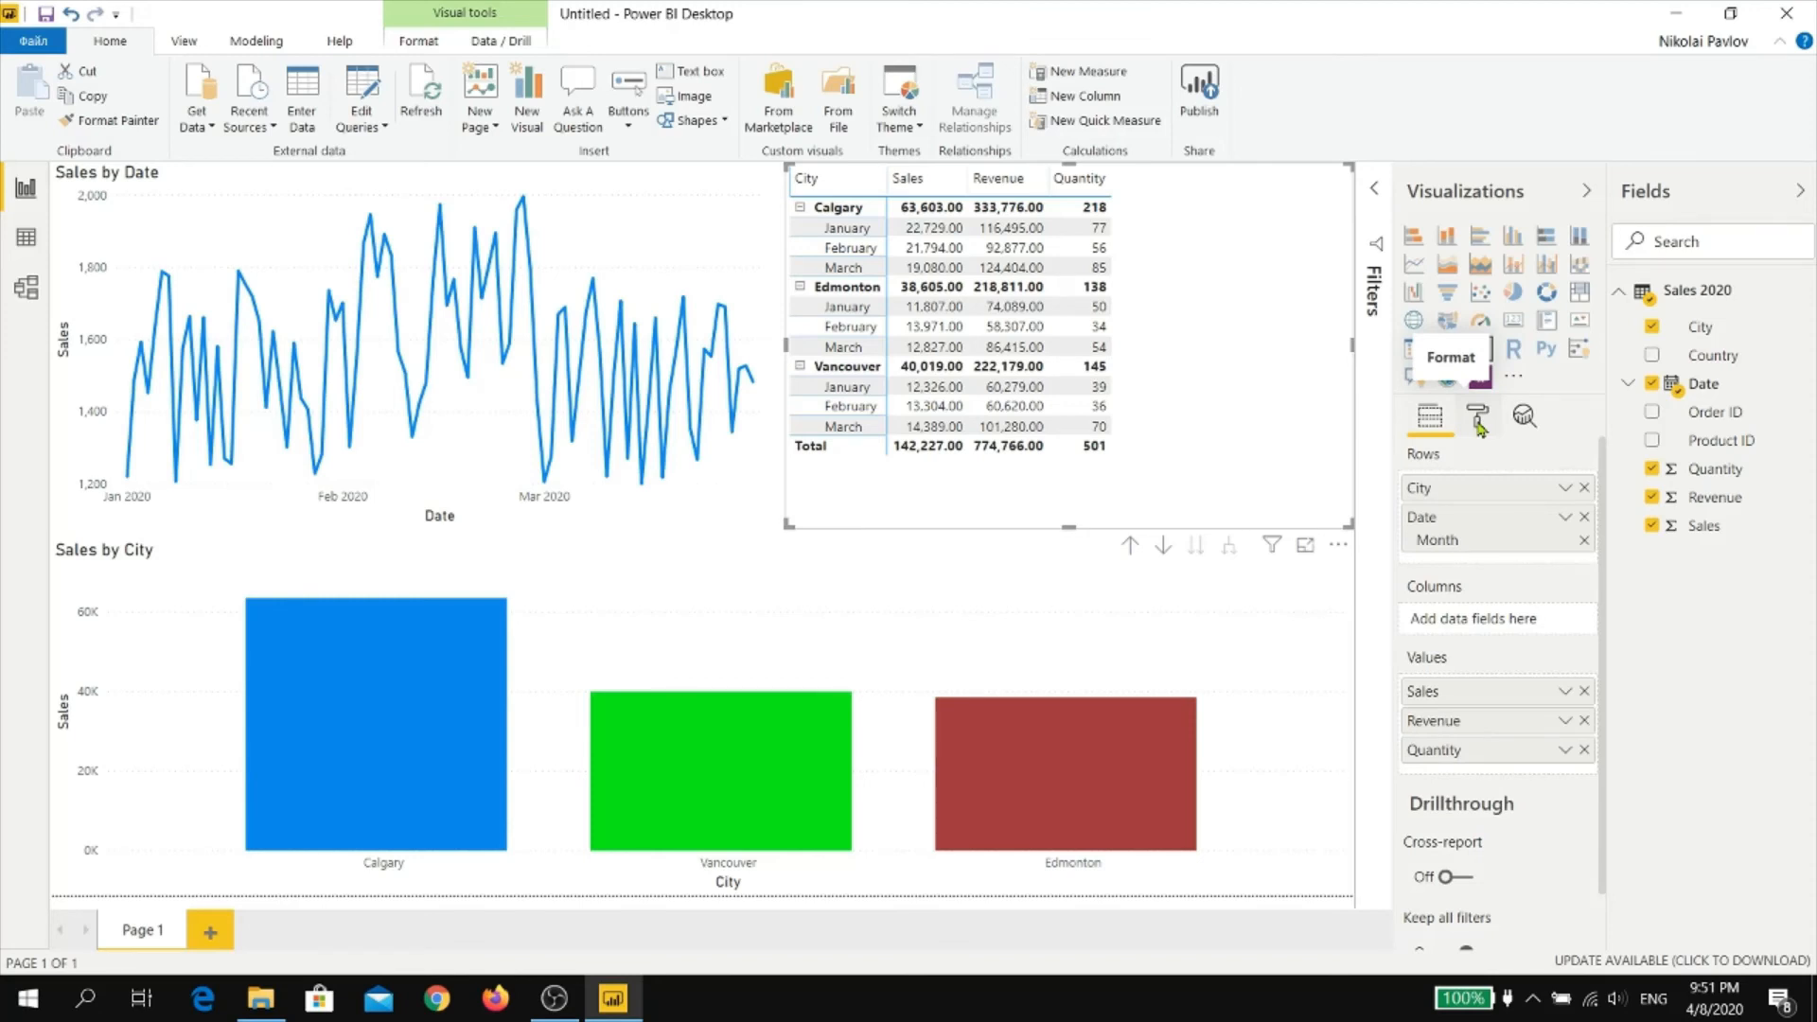
Set the text size of the matrix's grand total to 14 pt
left_click(1479, 426)
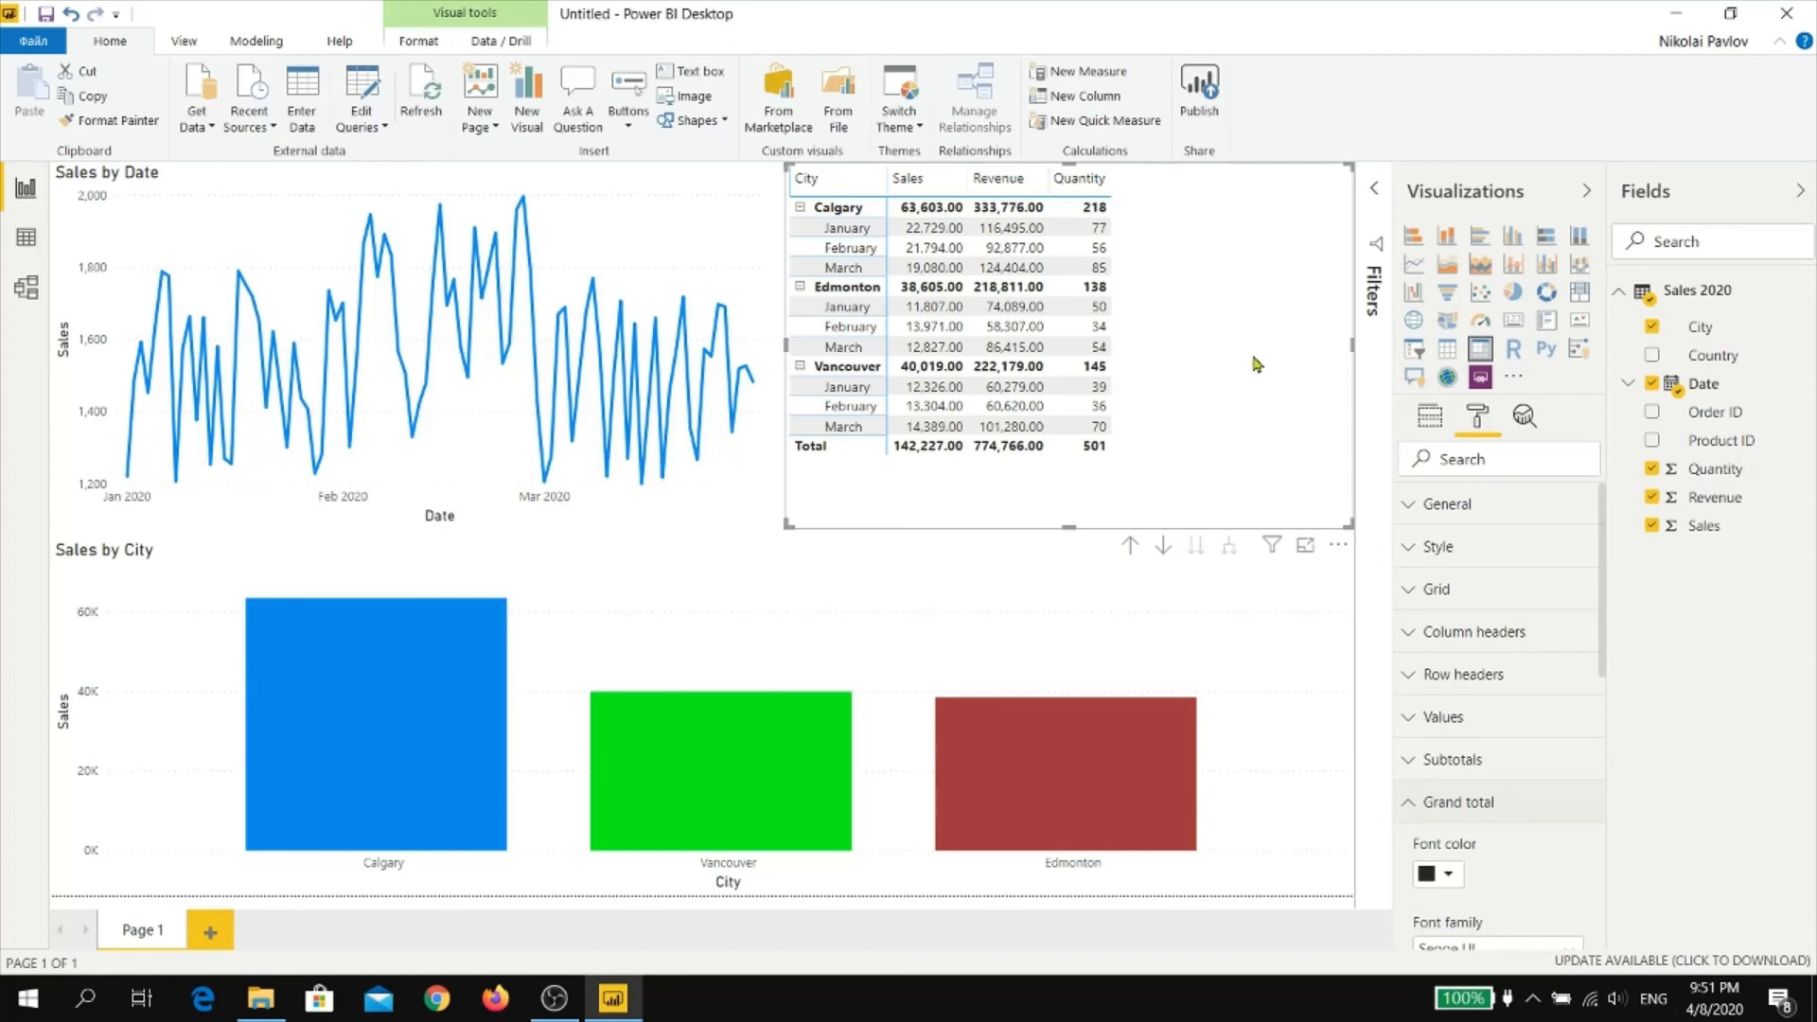
scroll(1538, 629, "down", 3)
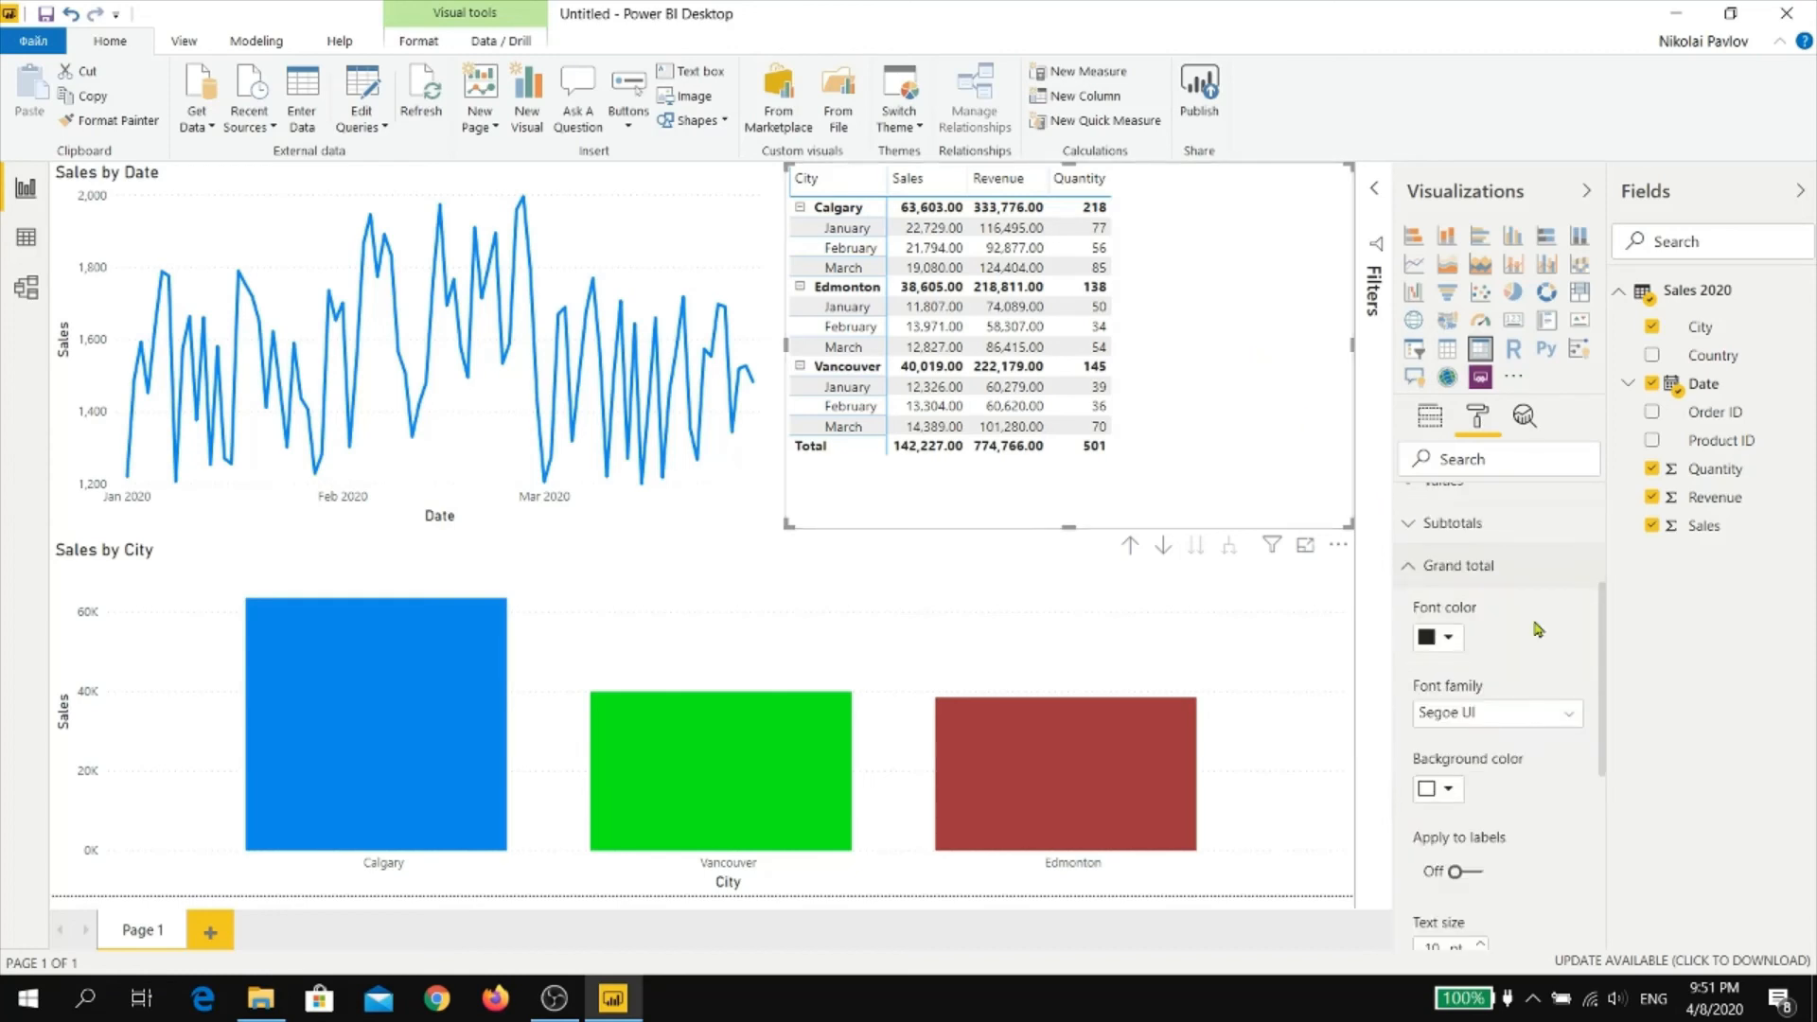
scroll(1538, 629, "down", 3)
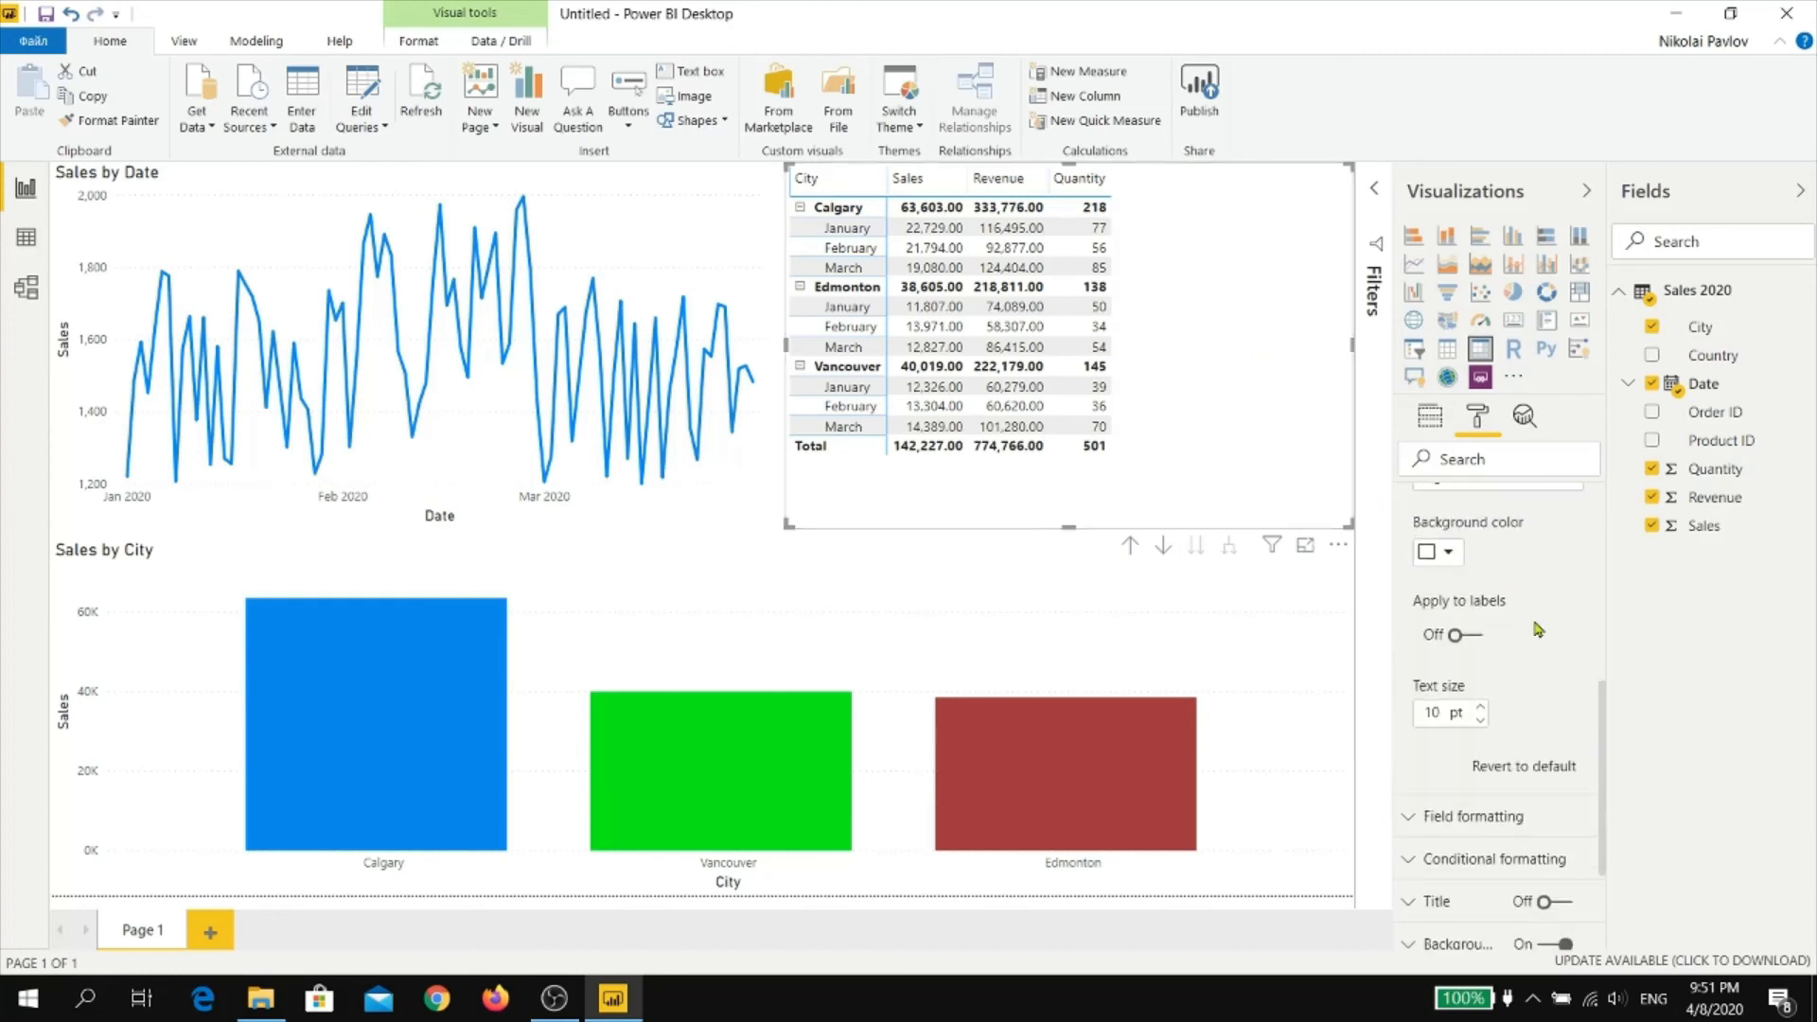
left_click(1481, 708)
left_click(1482, 708)
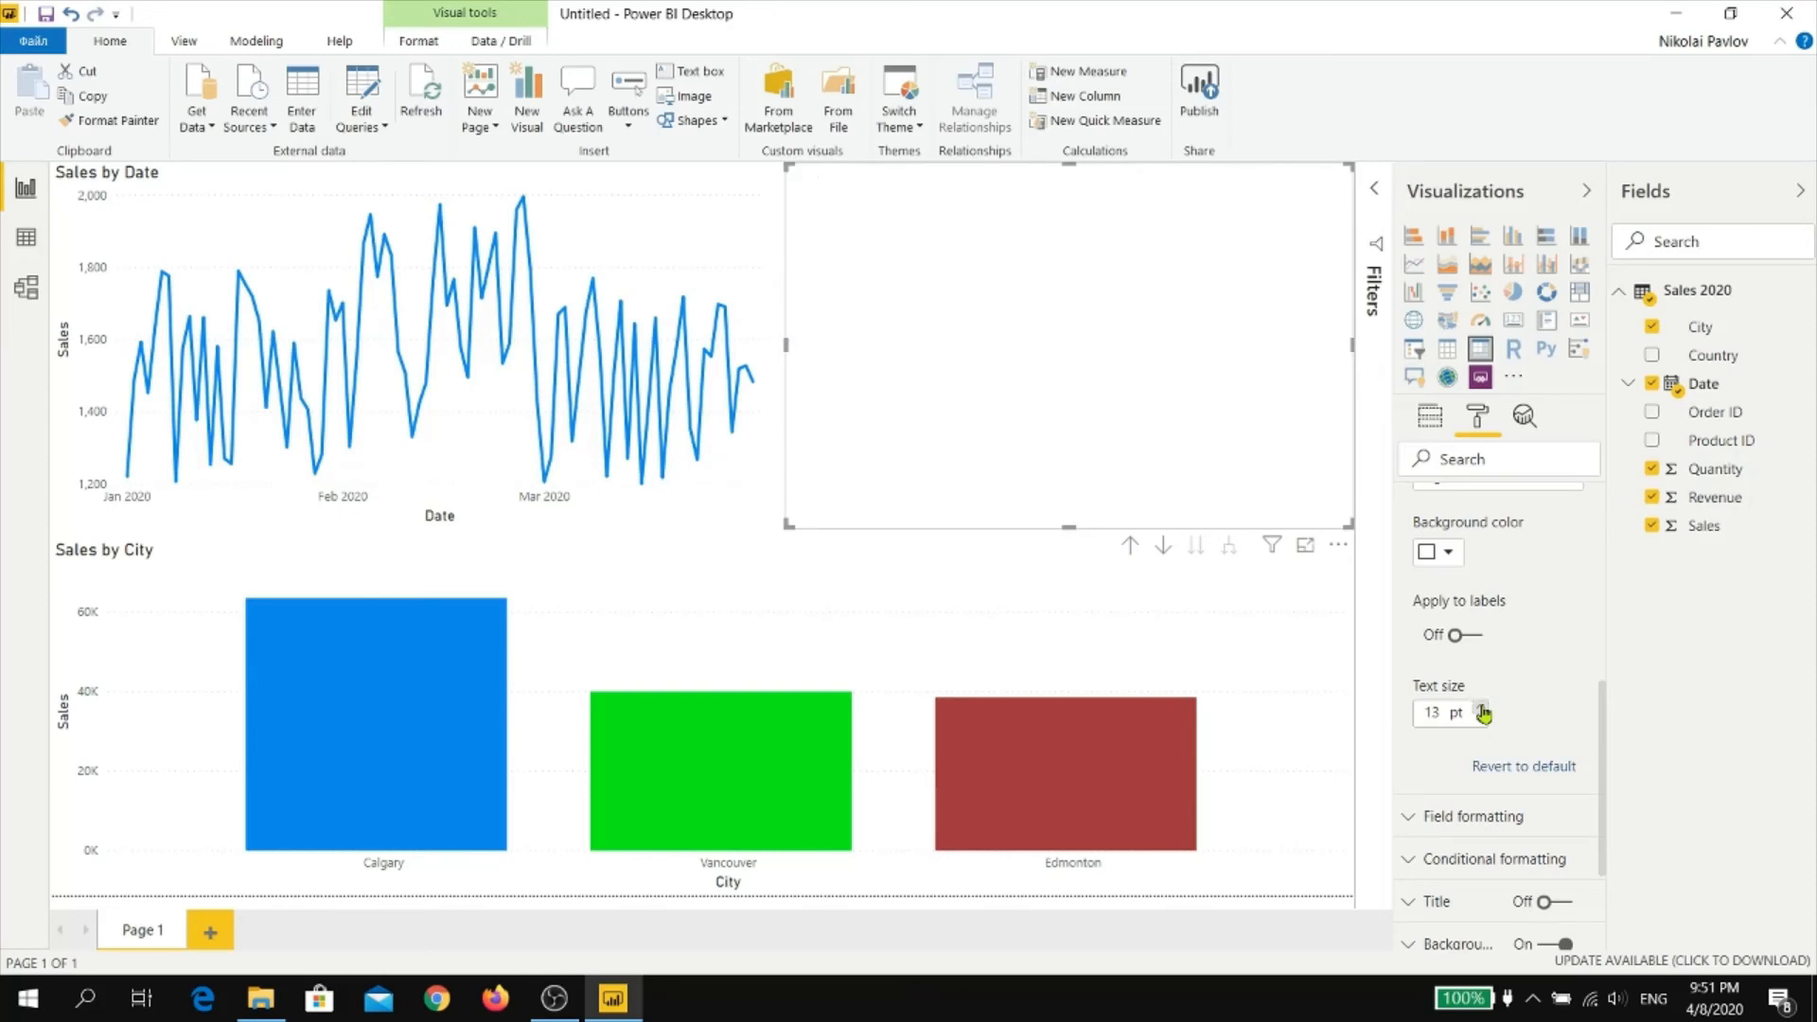
left_click(1481, 708)
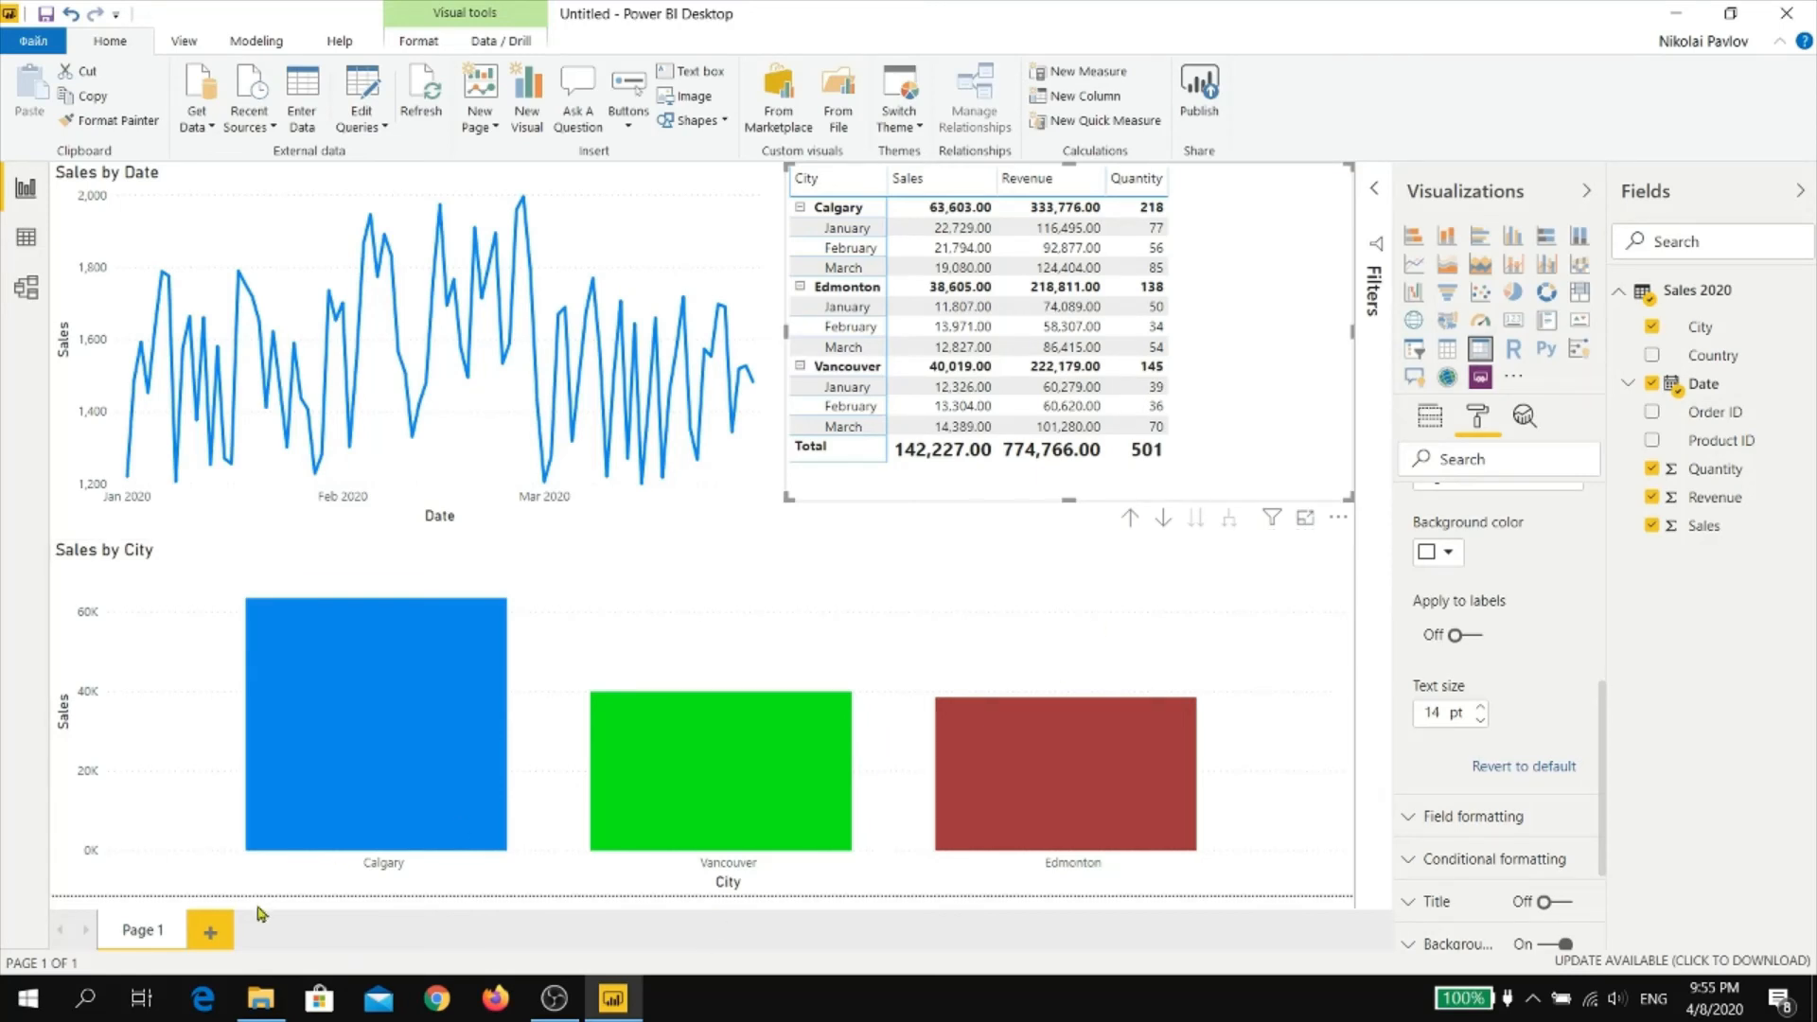
In File Explorer, copy April 2020.xlsx from My Power BI videos into the 2020-04-06 sample files folder
left_click(273, 1004)
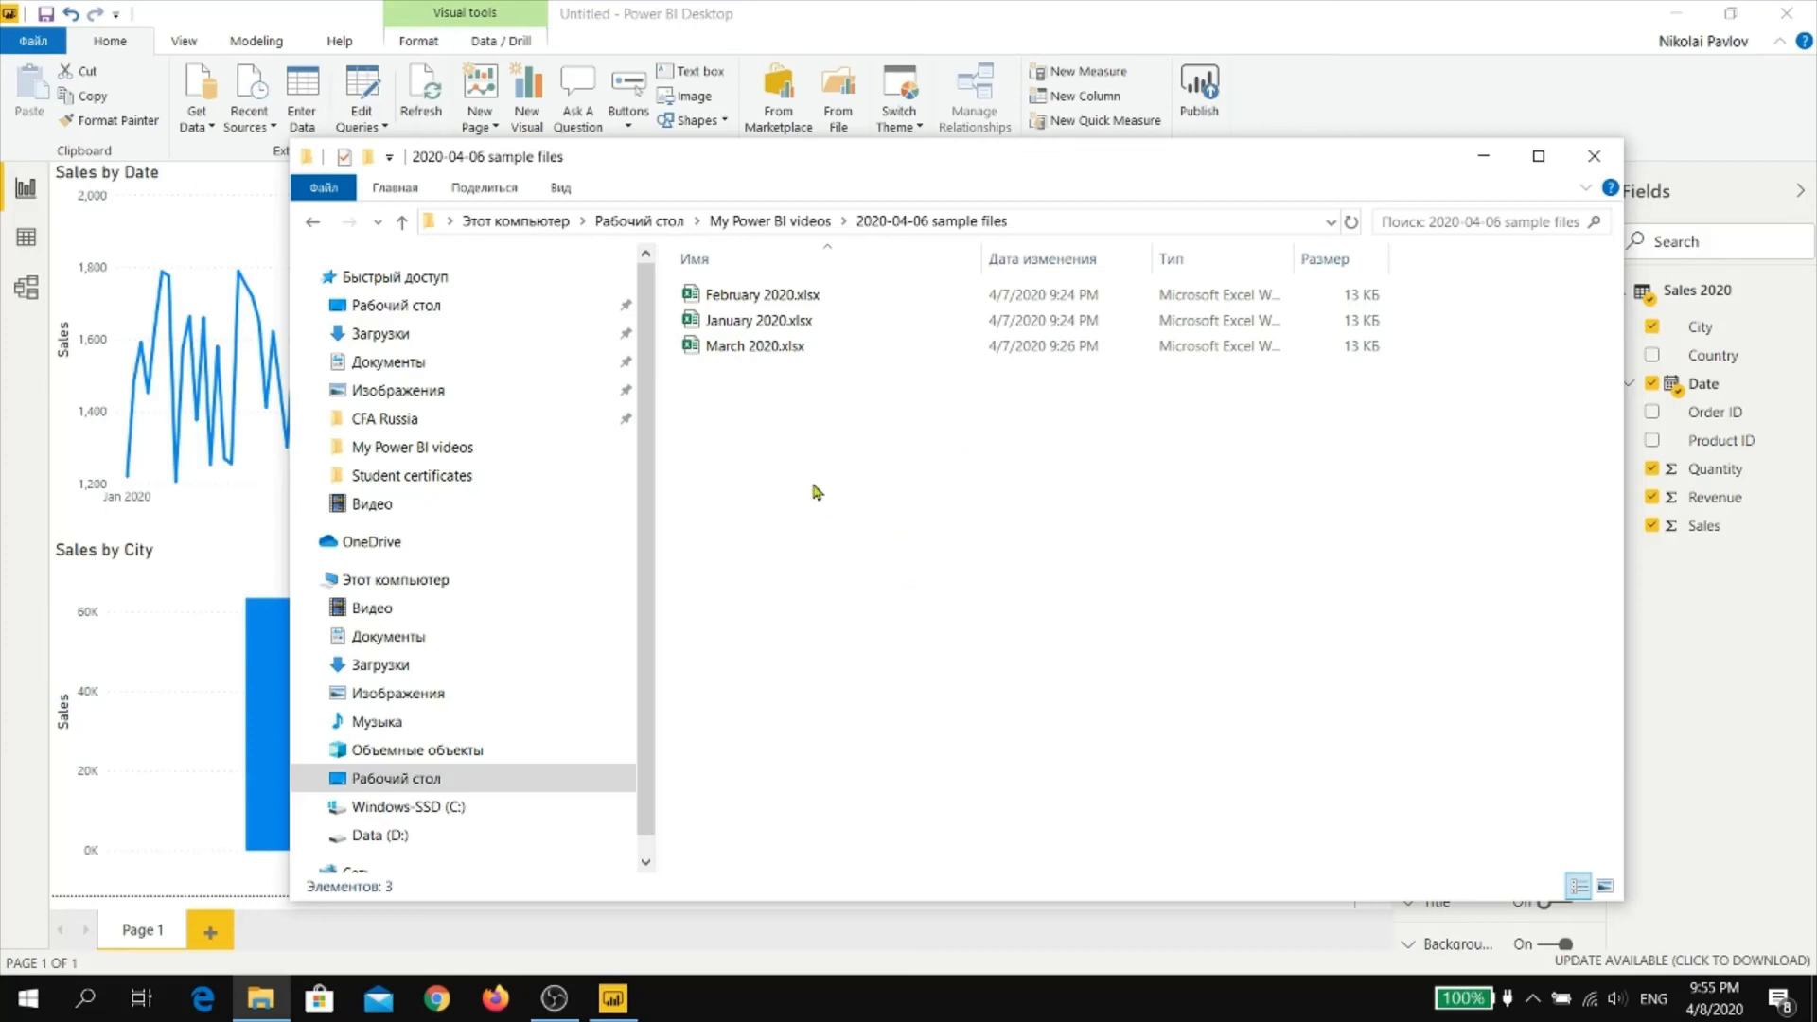
left_click(402, 221)
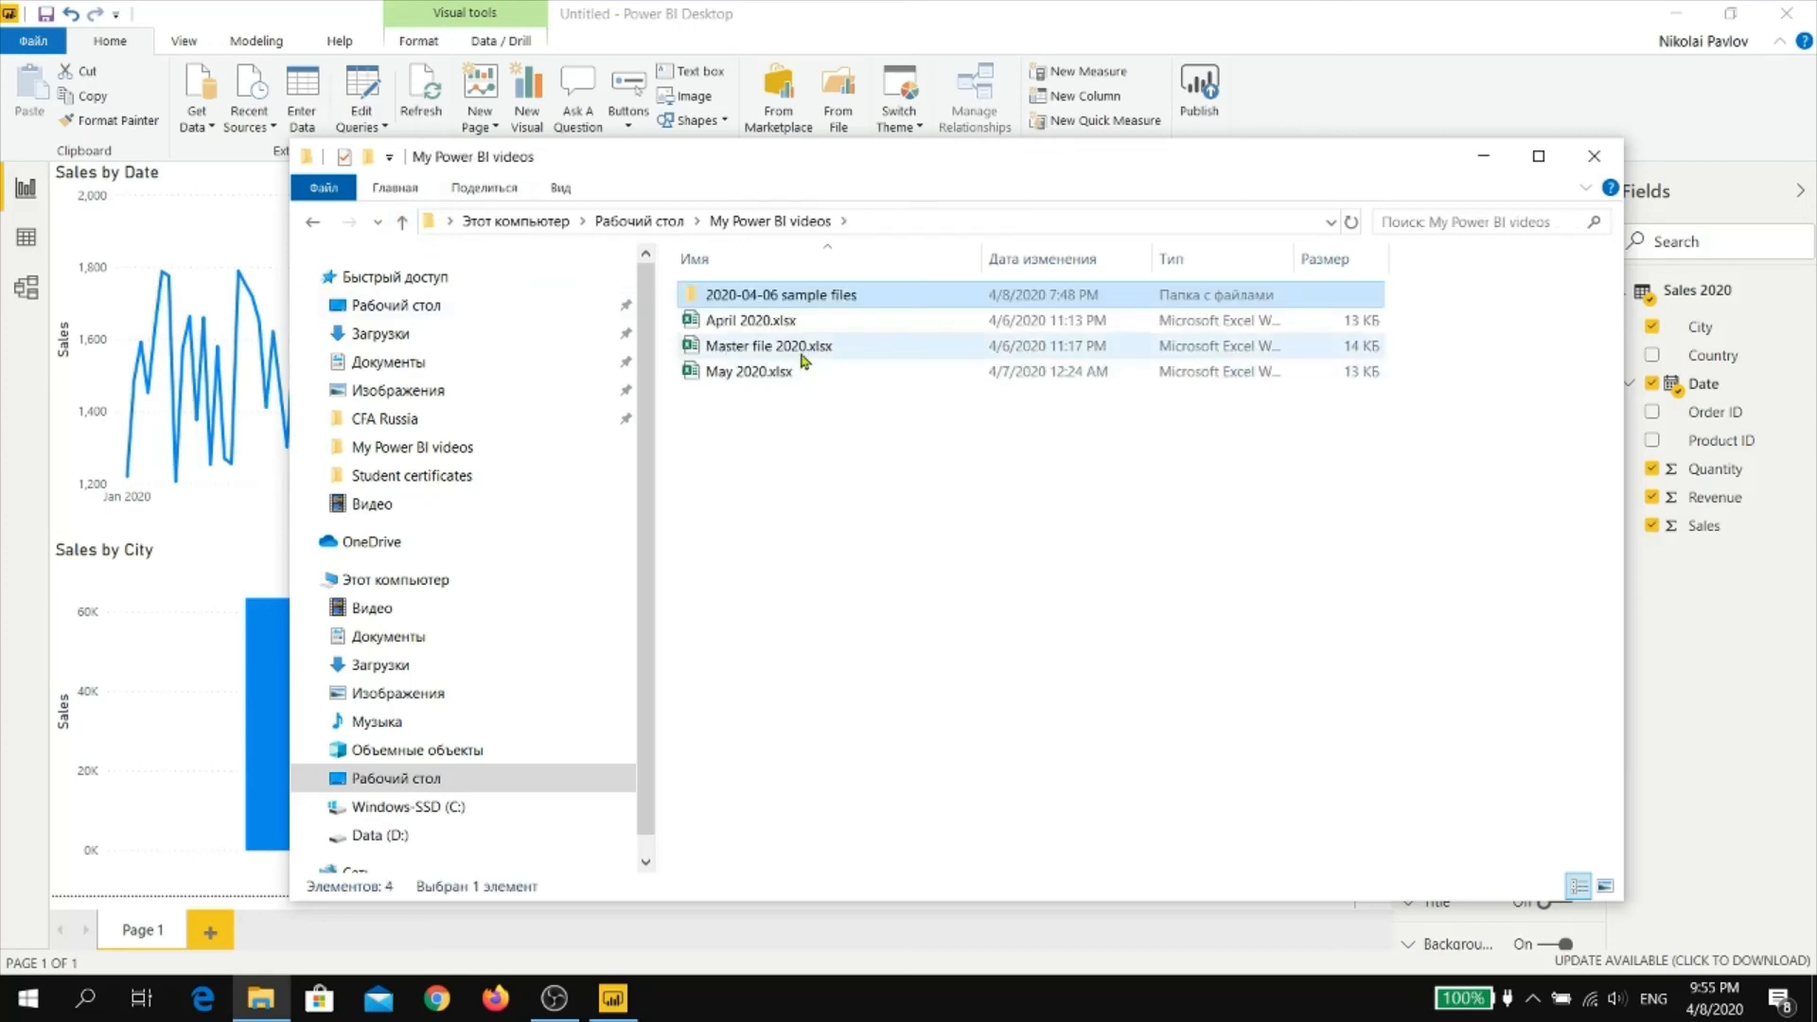
left_click(782, 328)
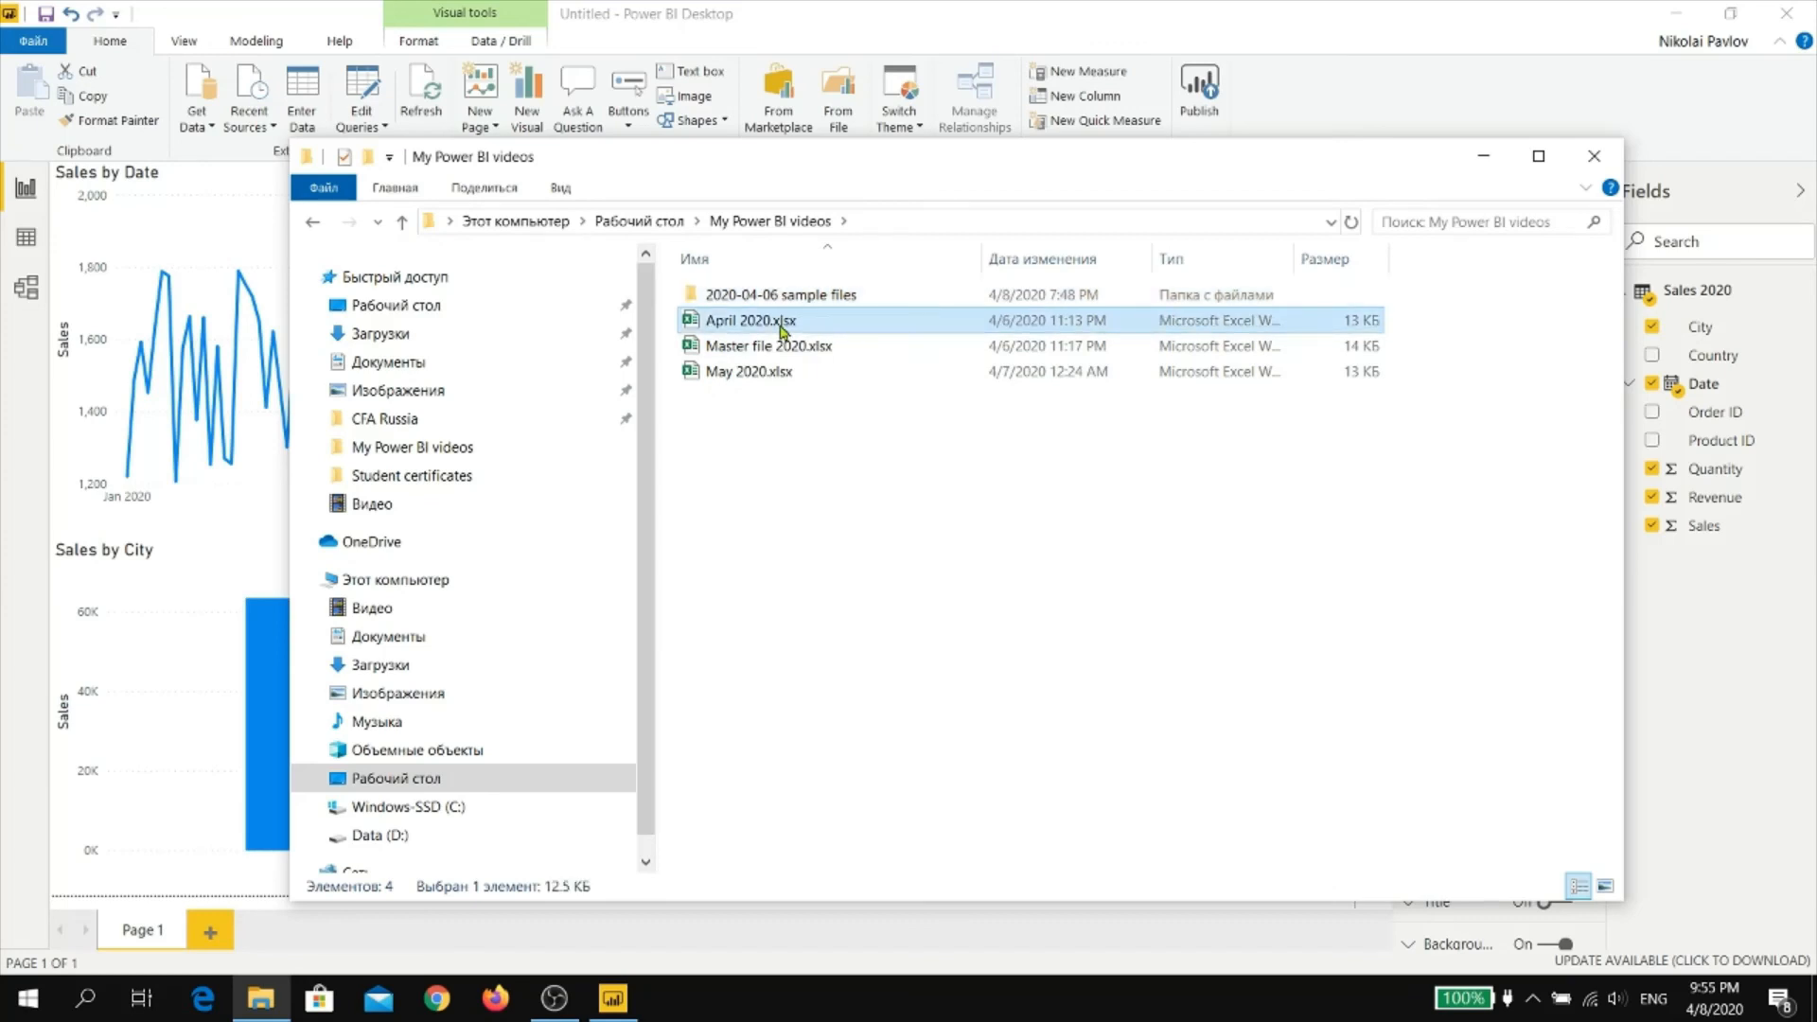
double_click(788, 294)
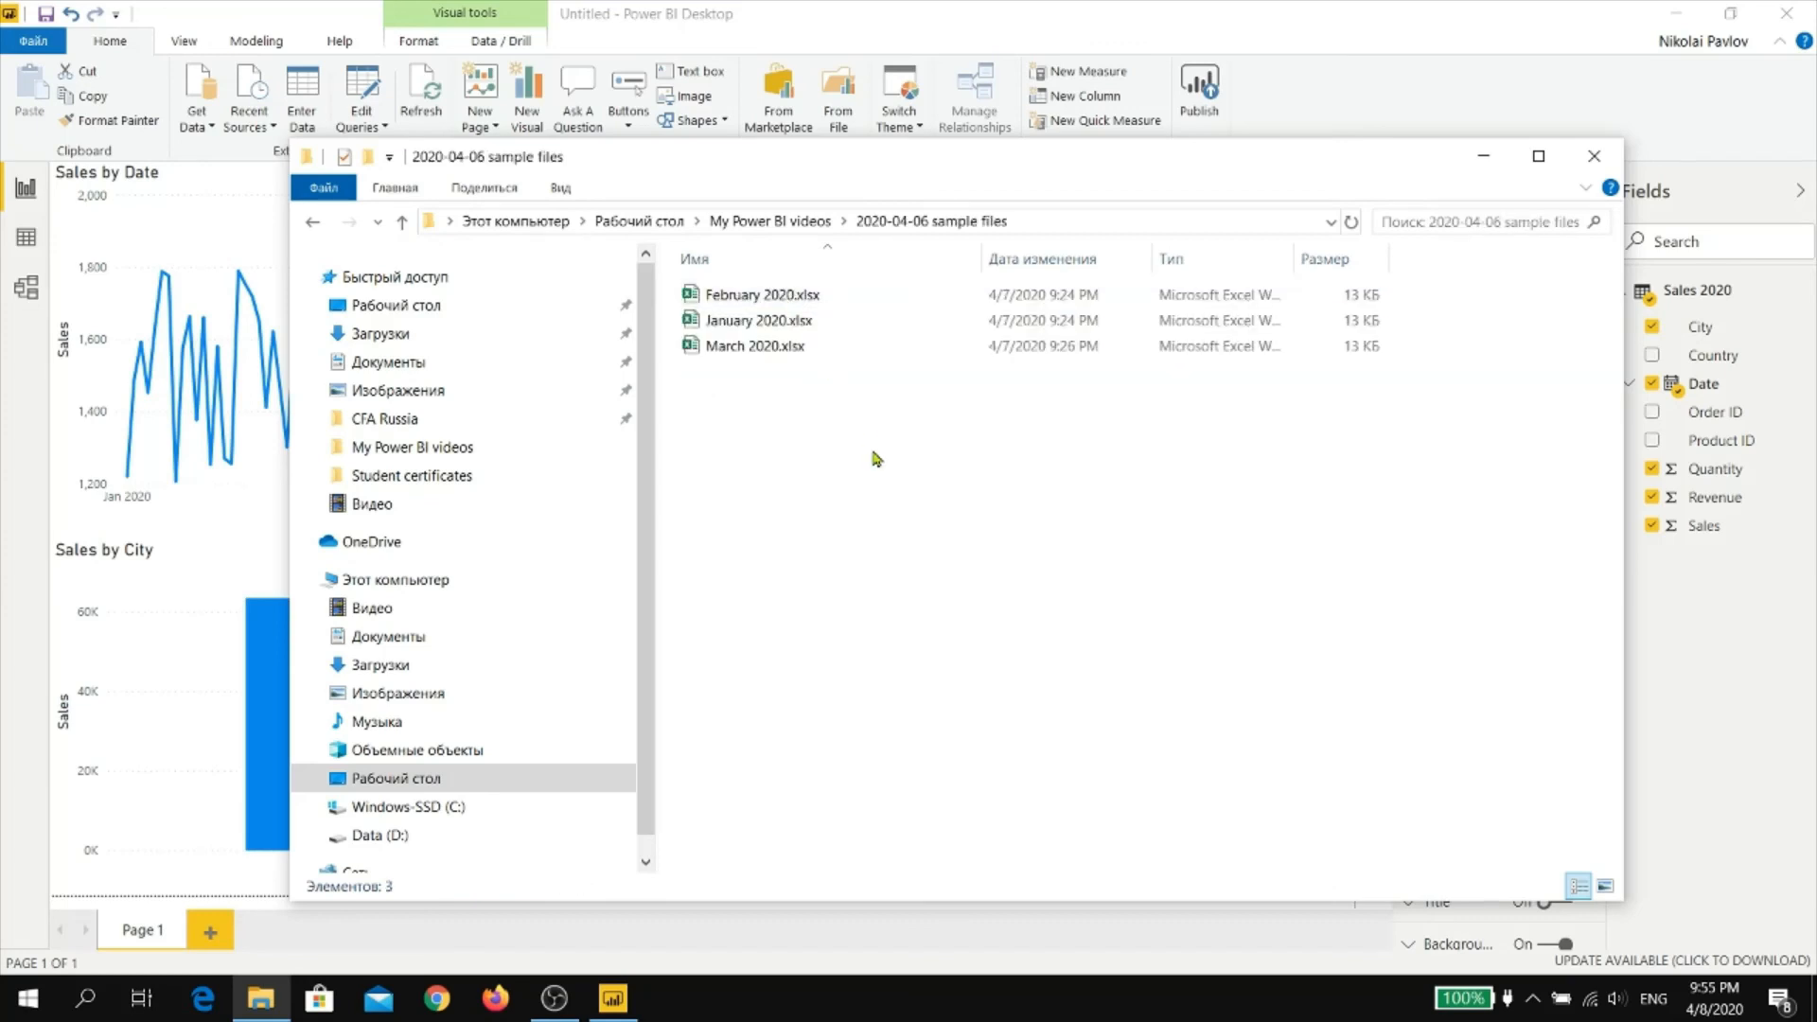
key("ctrl+v")
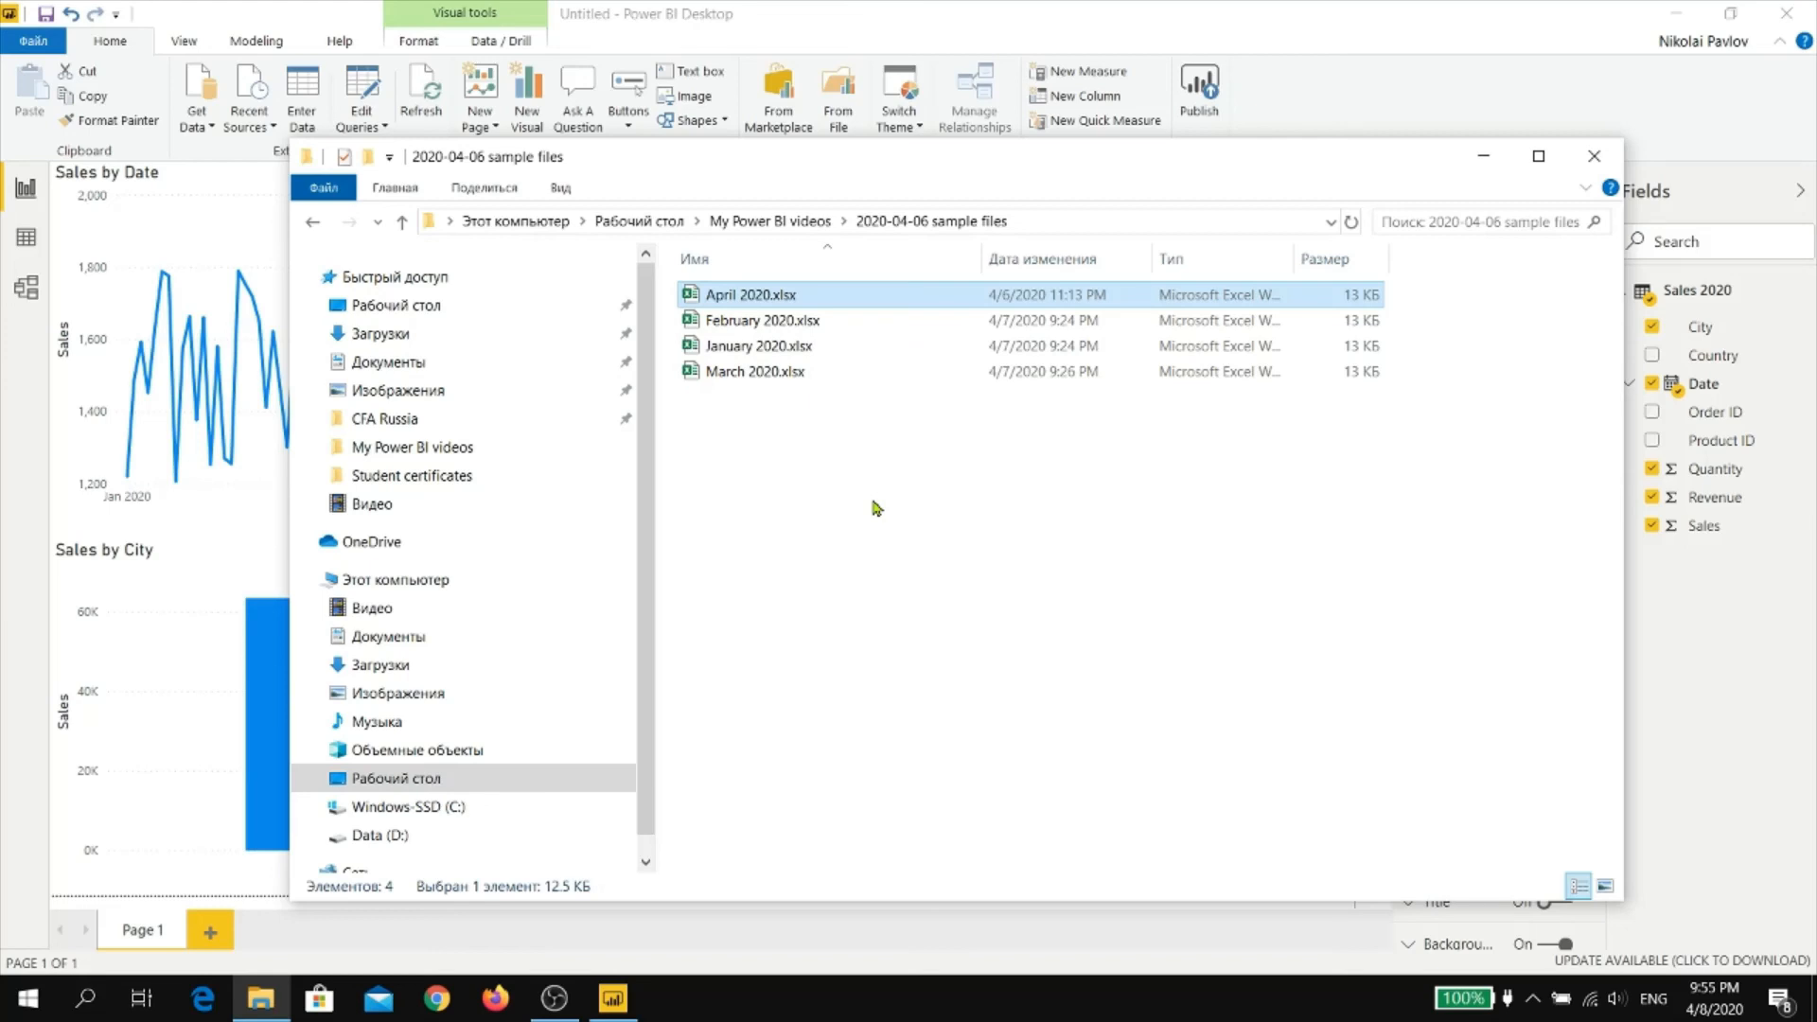
Return to Power BI Desktop and refresh the data so the report includes the April file
left_click(1429, 32)
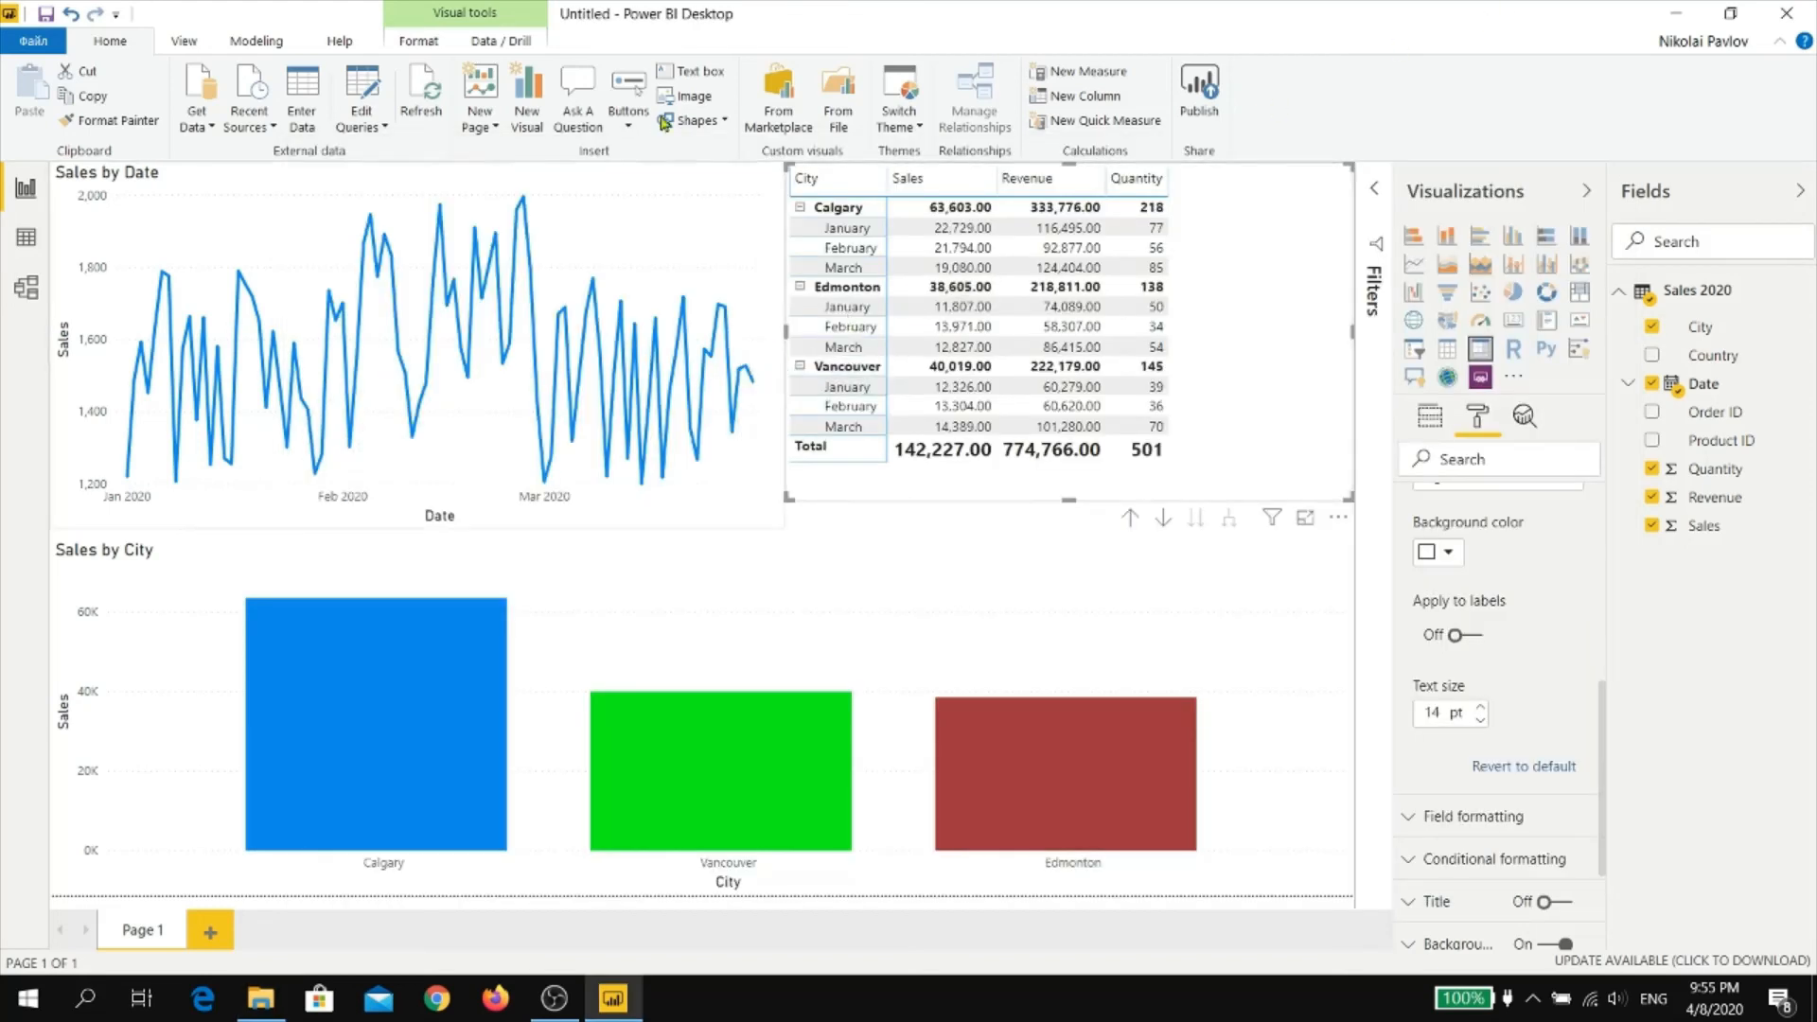
left_click(427, 88)
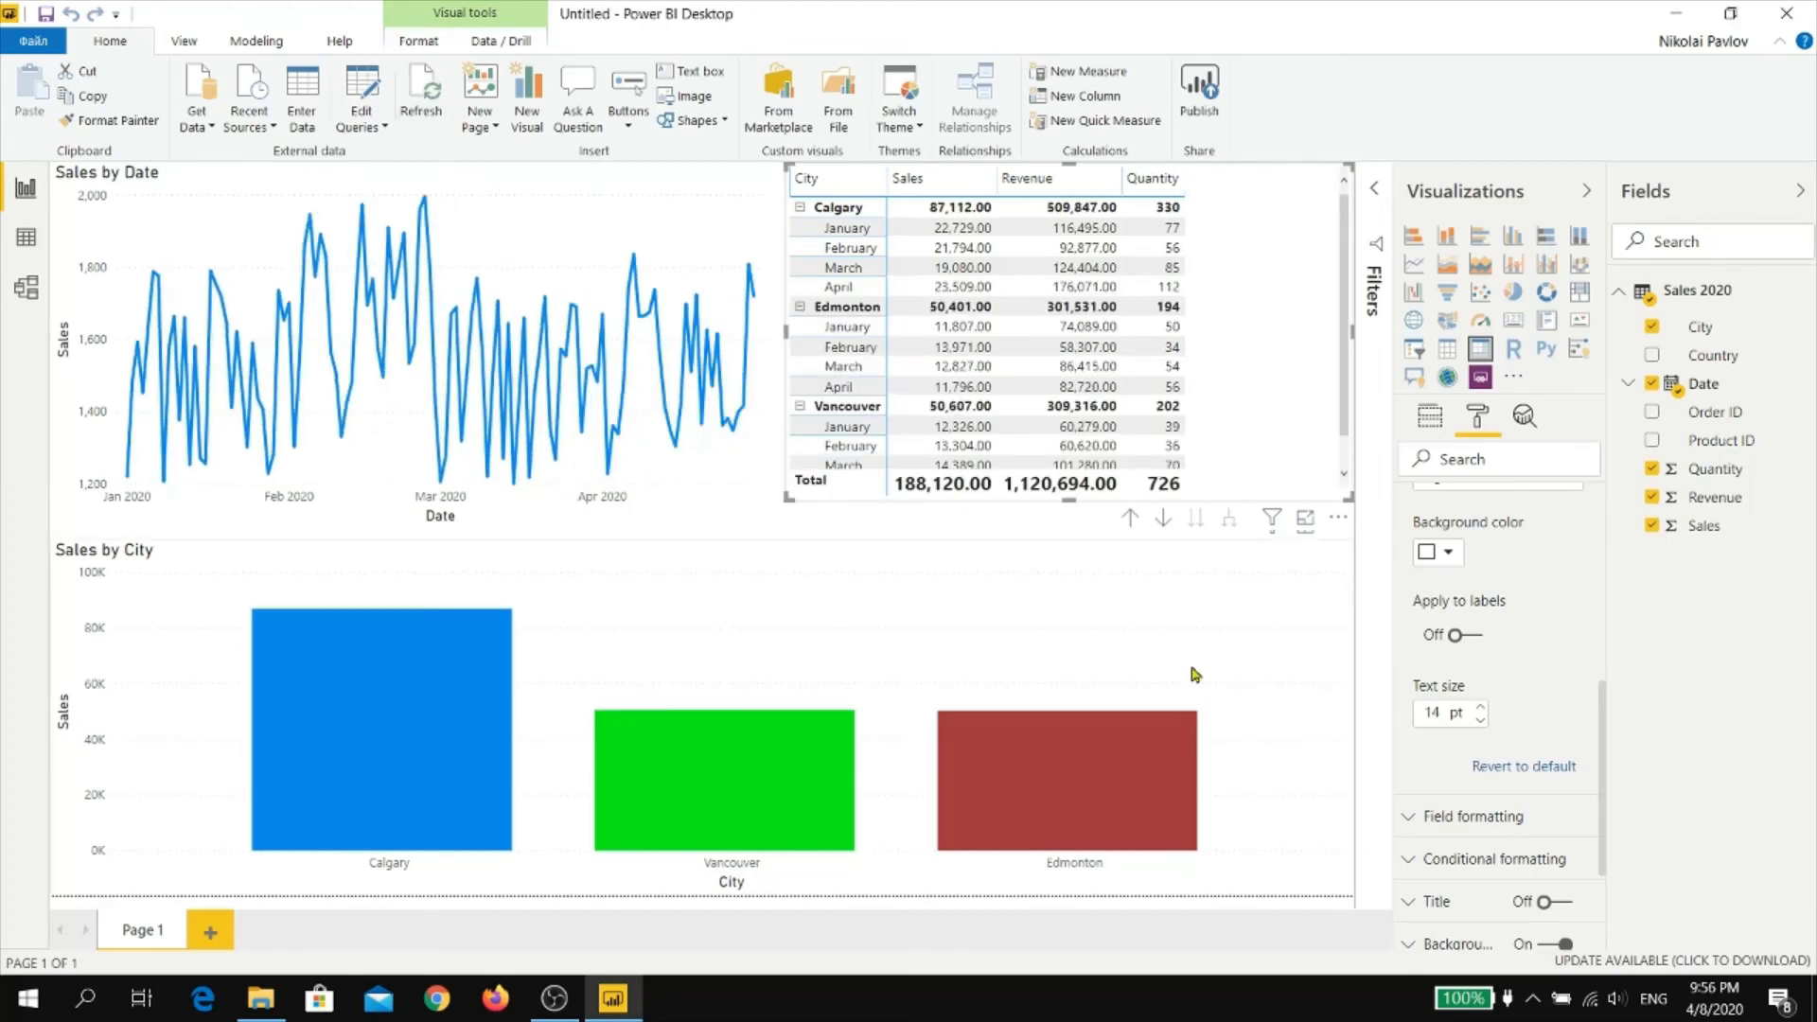
scroll(1270, 392, "down", 1)
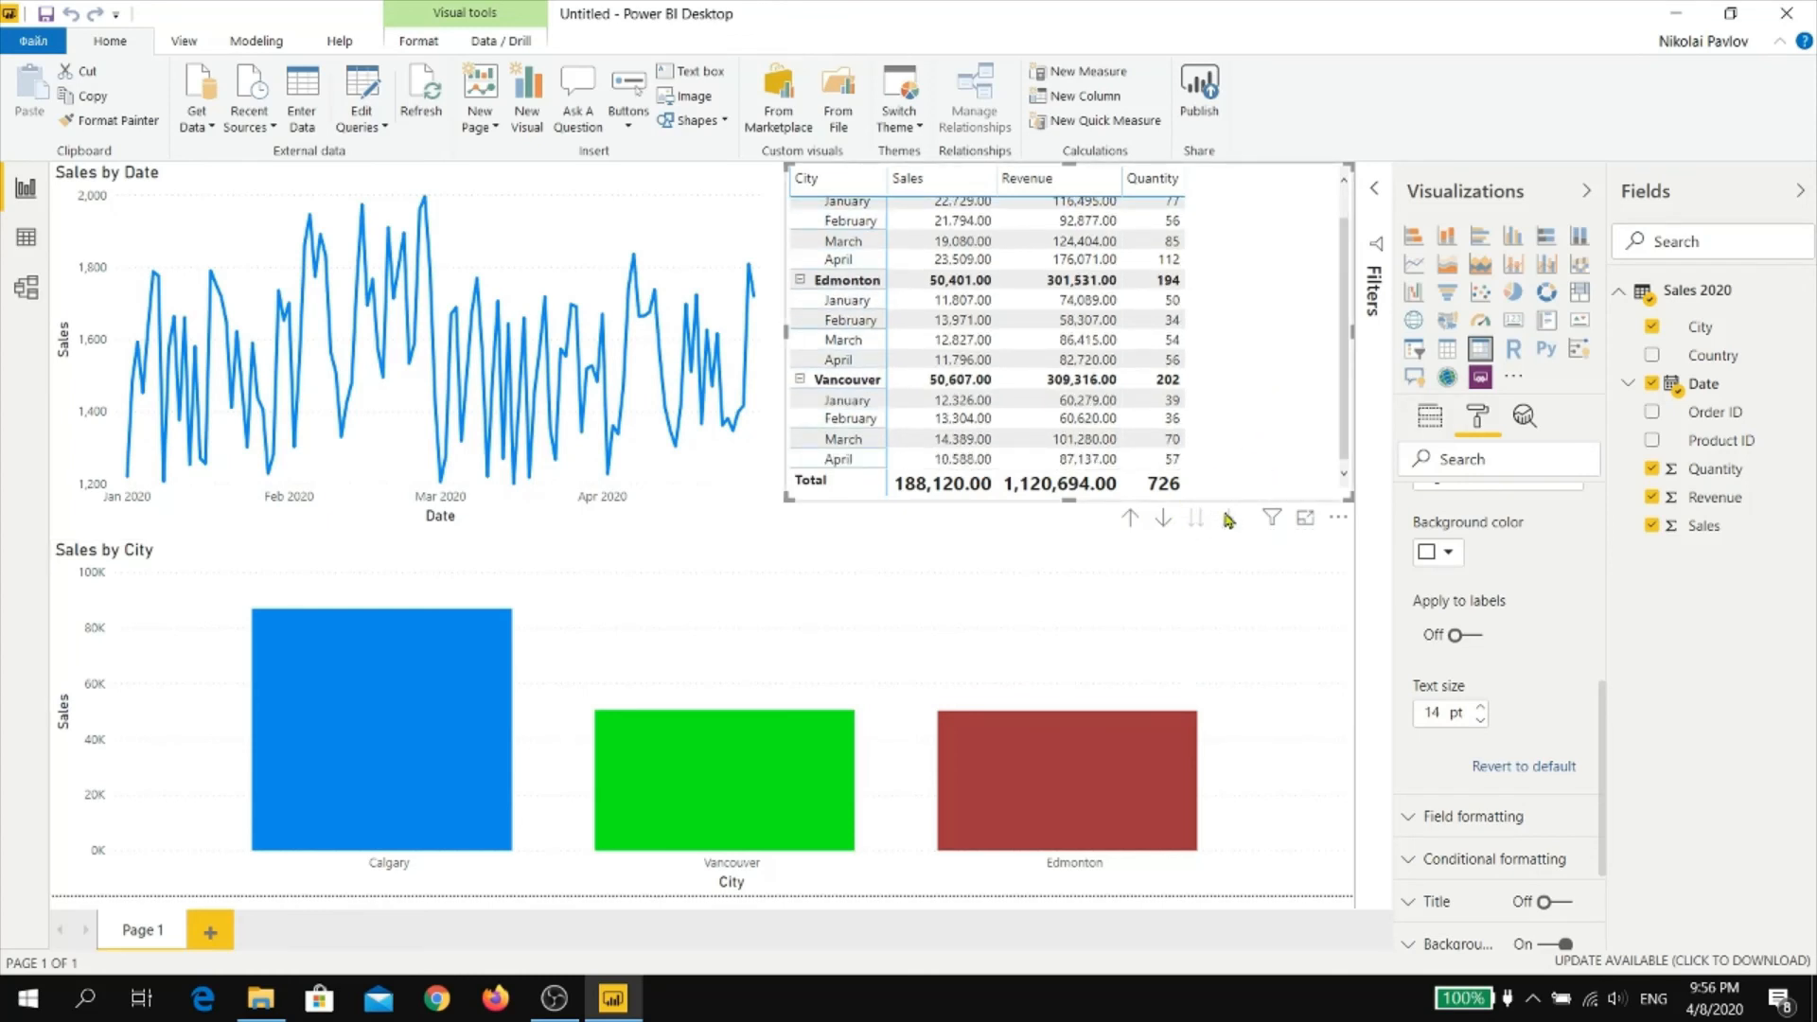
Examine the Sales 2020 table's rows through the April 2020 records, and return to the report page
left_click(26, 237)
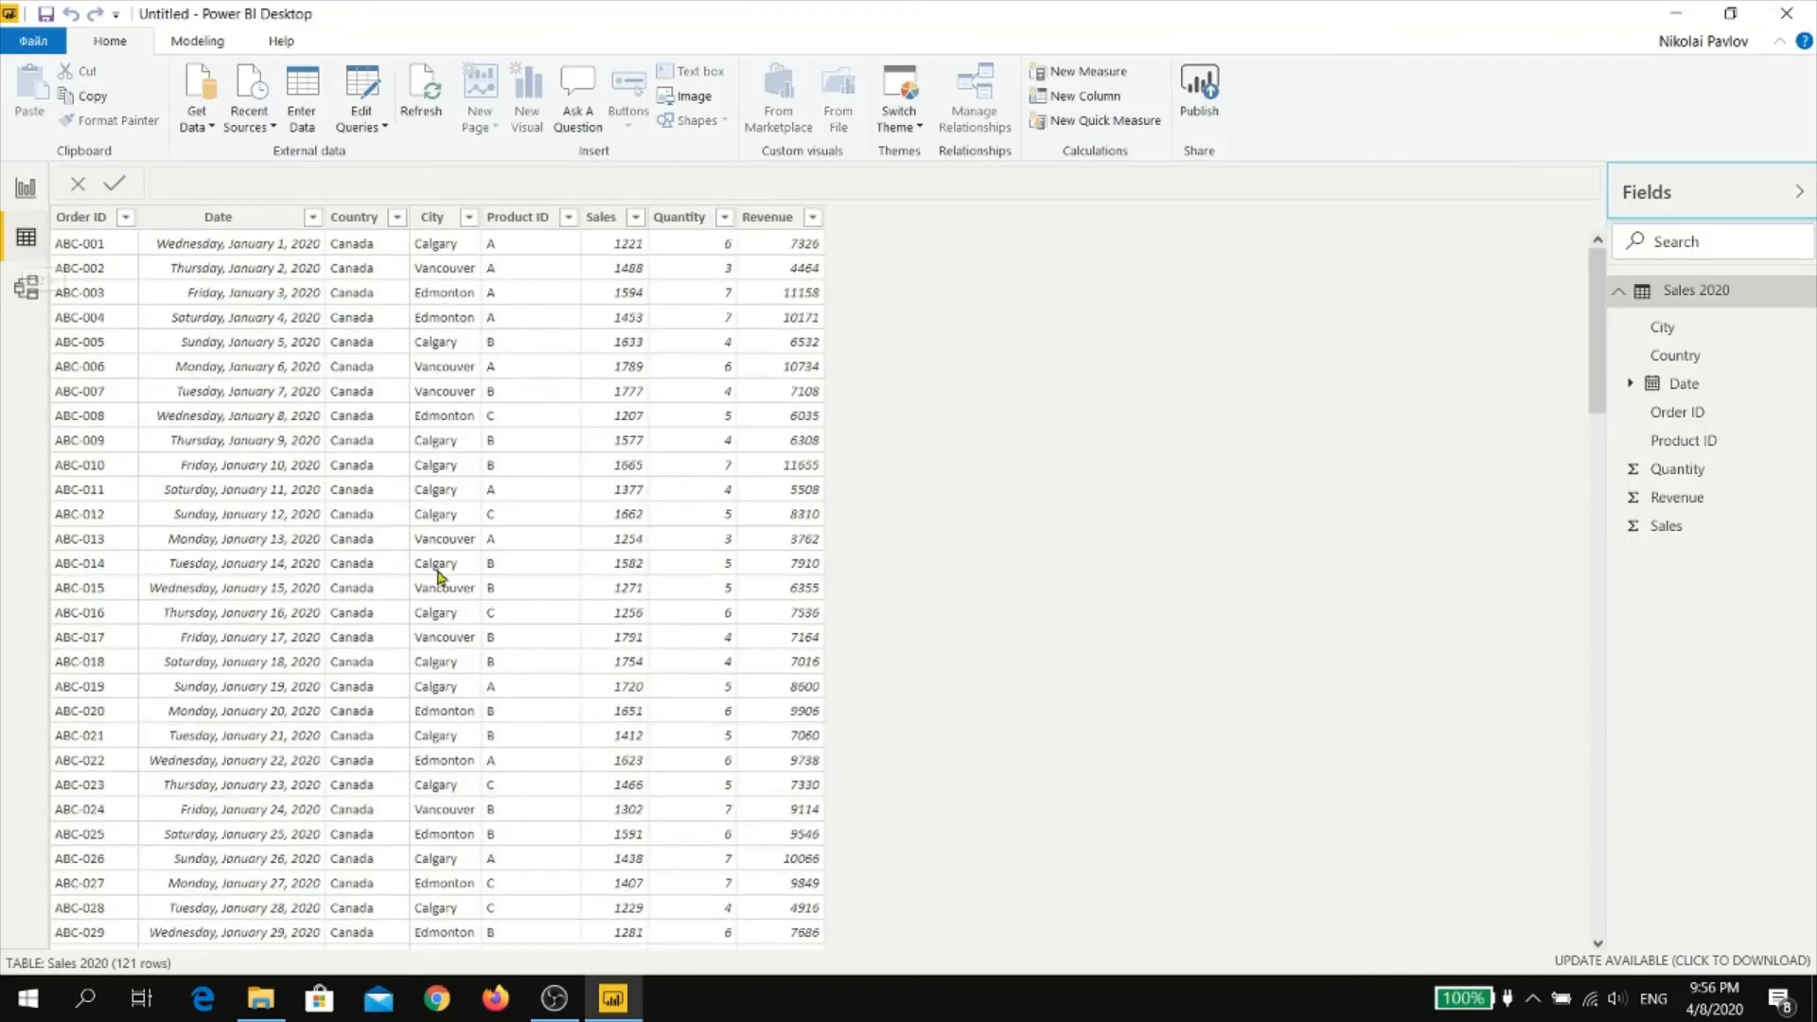
scroll(438, 575, "down", 19)
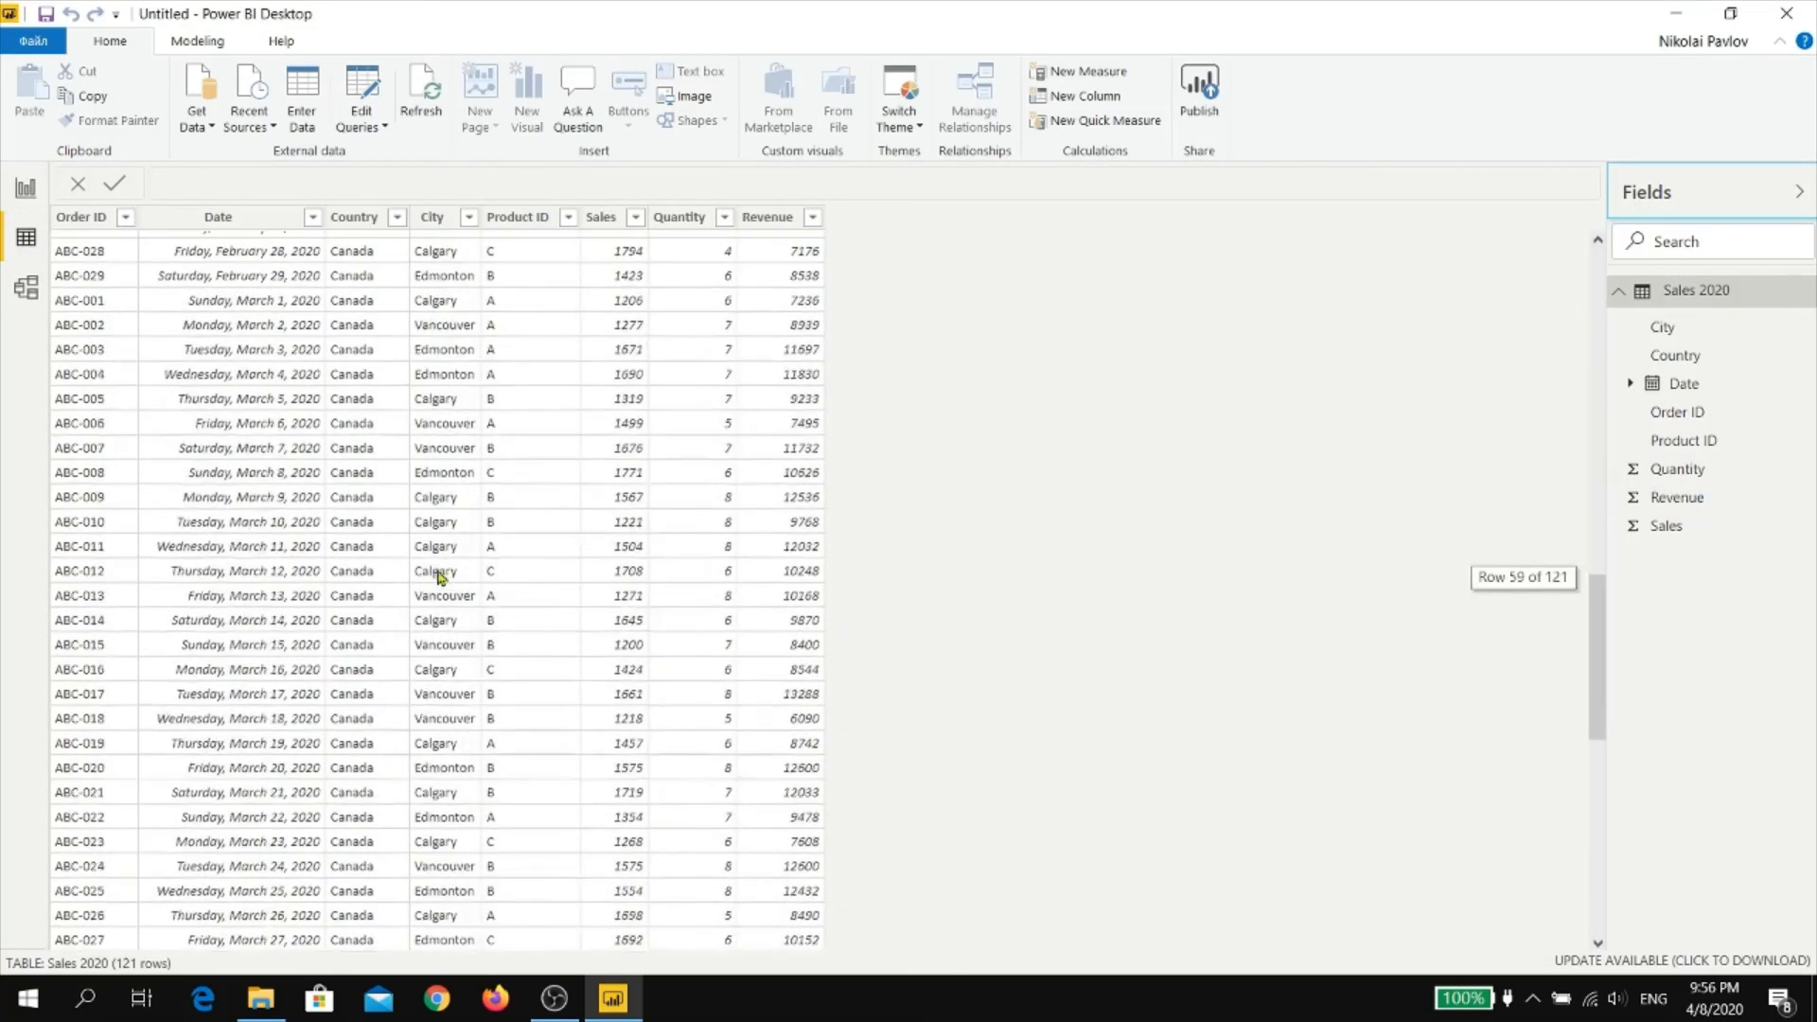
scroll(438, 574, "down", 11)
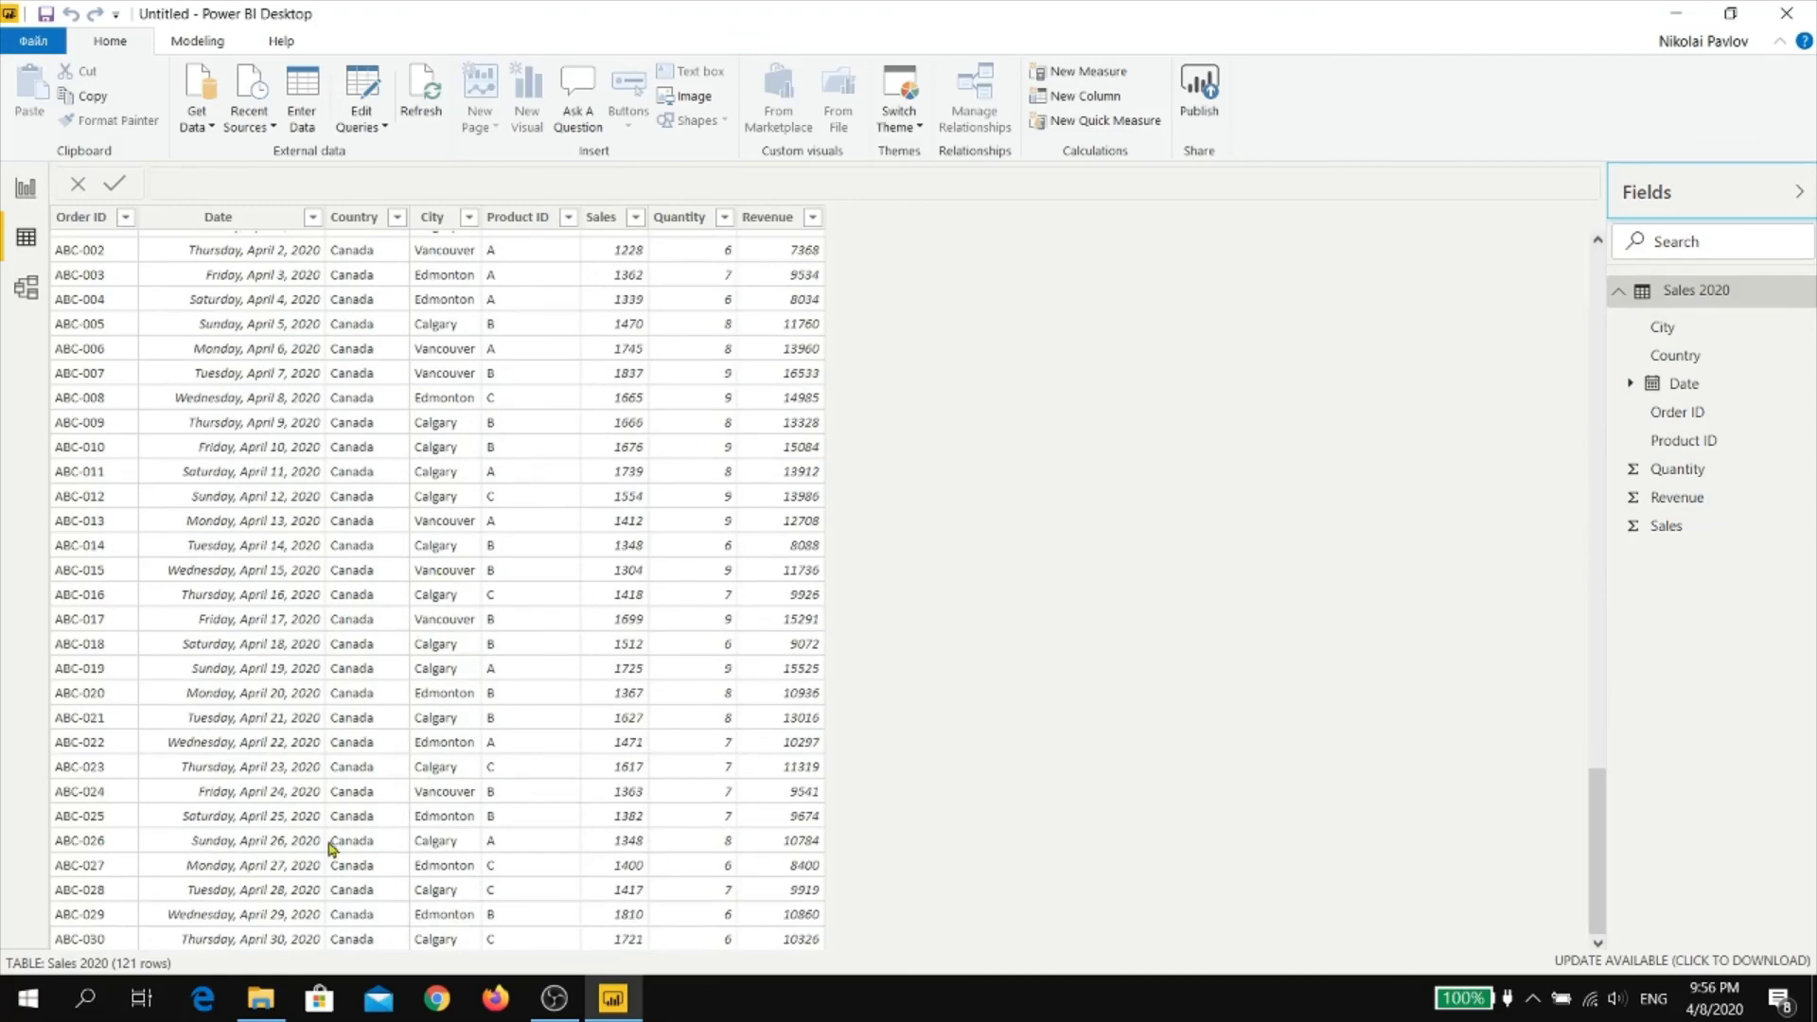
scroll(322, 747, "up", 7)
scroll(326, 738, "down", 7)
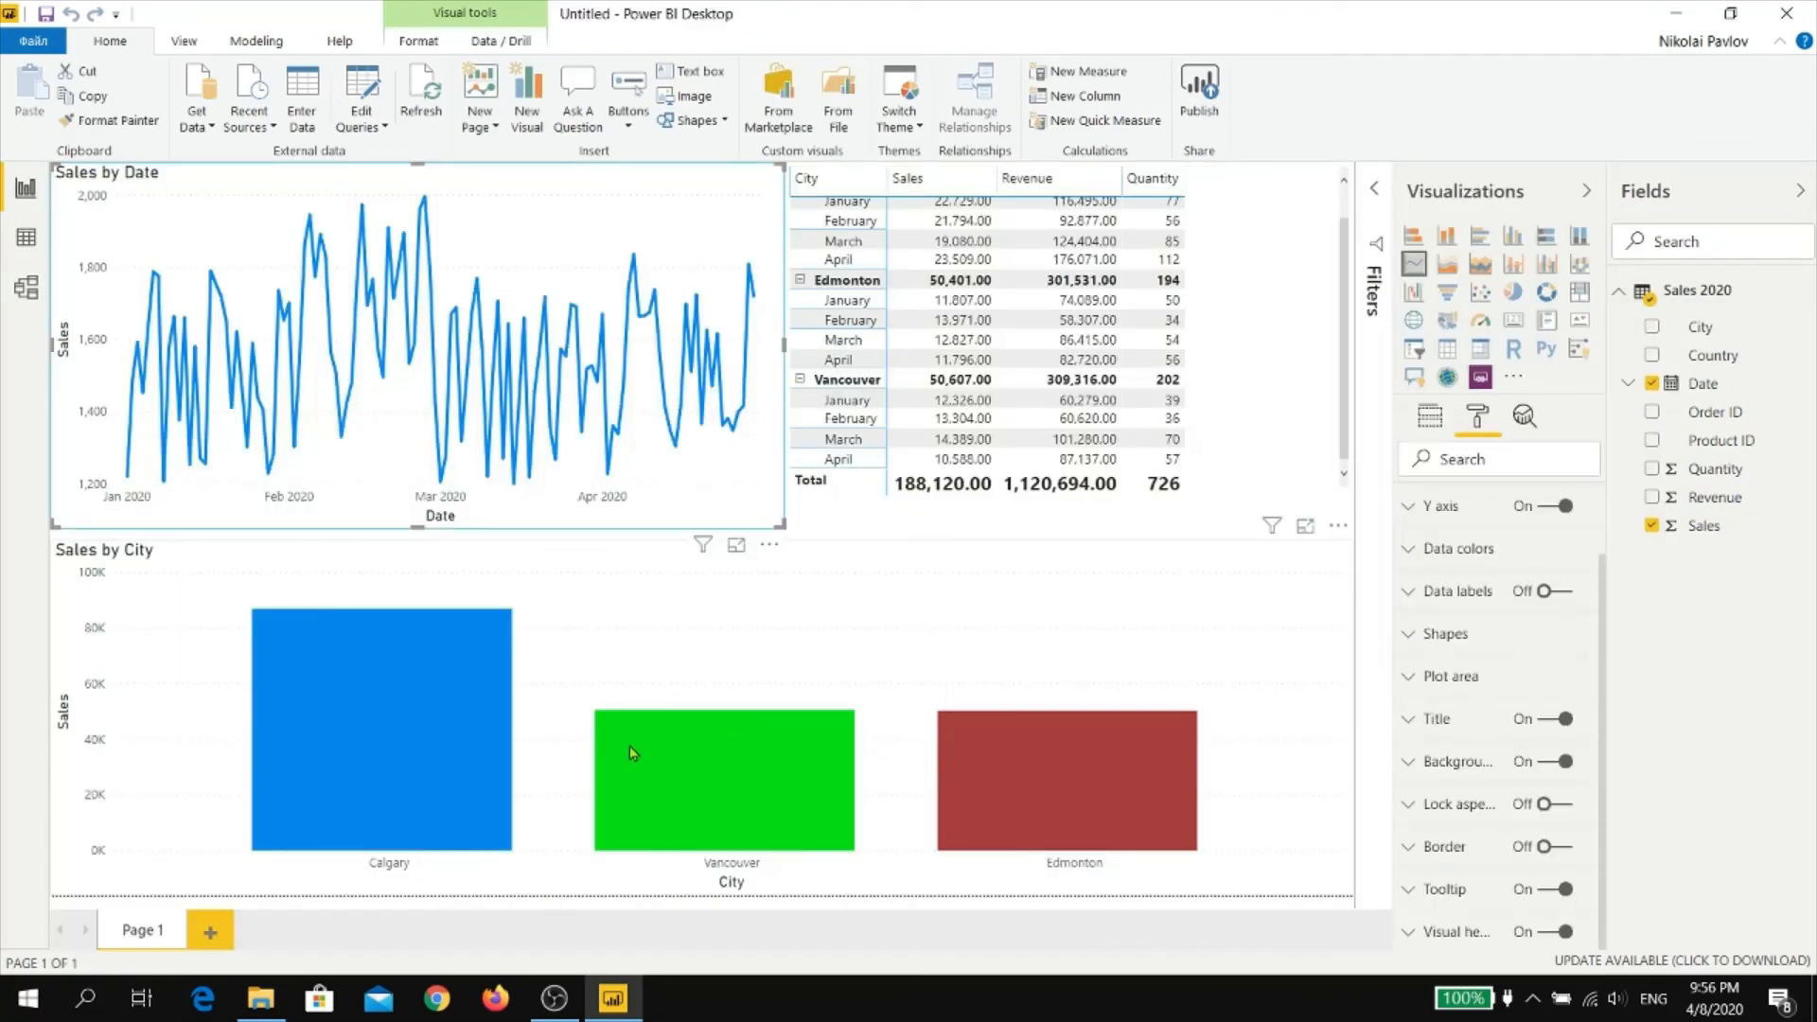
In File Explorer, copy May 2020.xlsx from My Power BI videos into the 2020-04-06 sample files folder
left_click(260, 998)
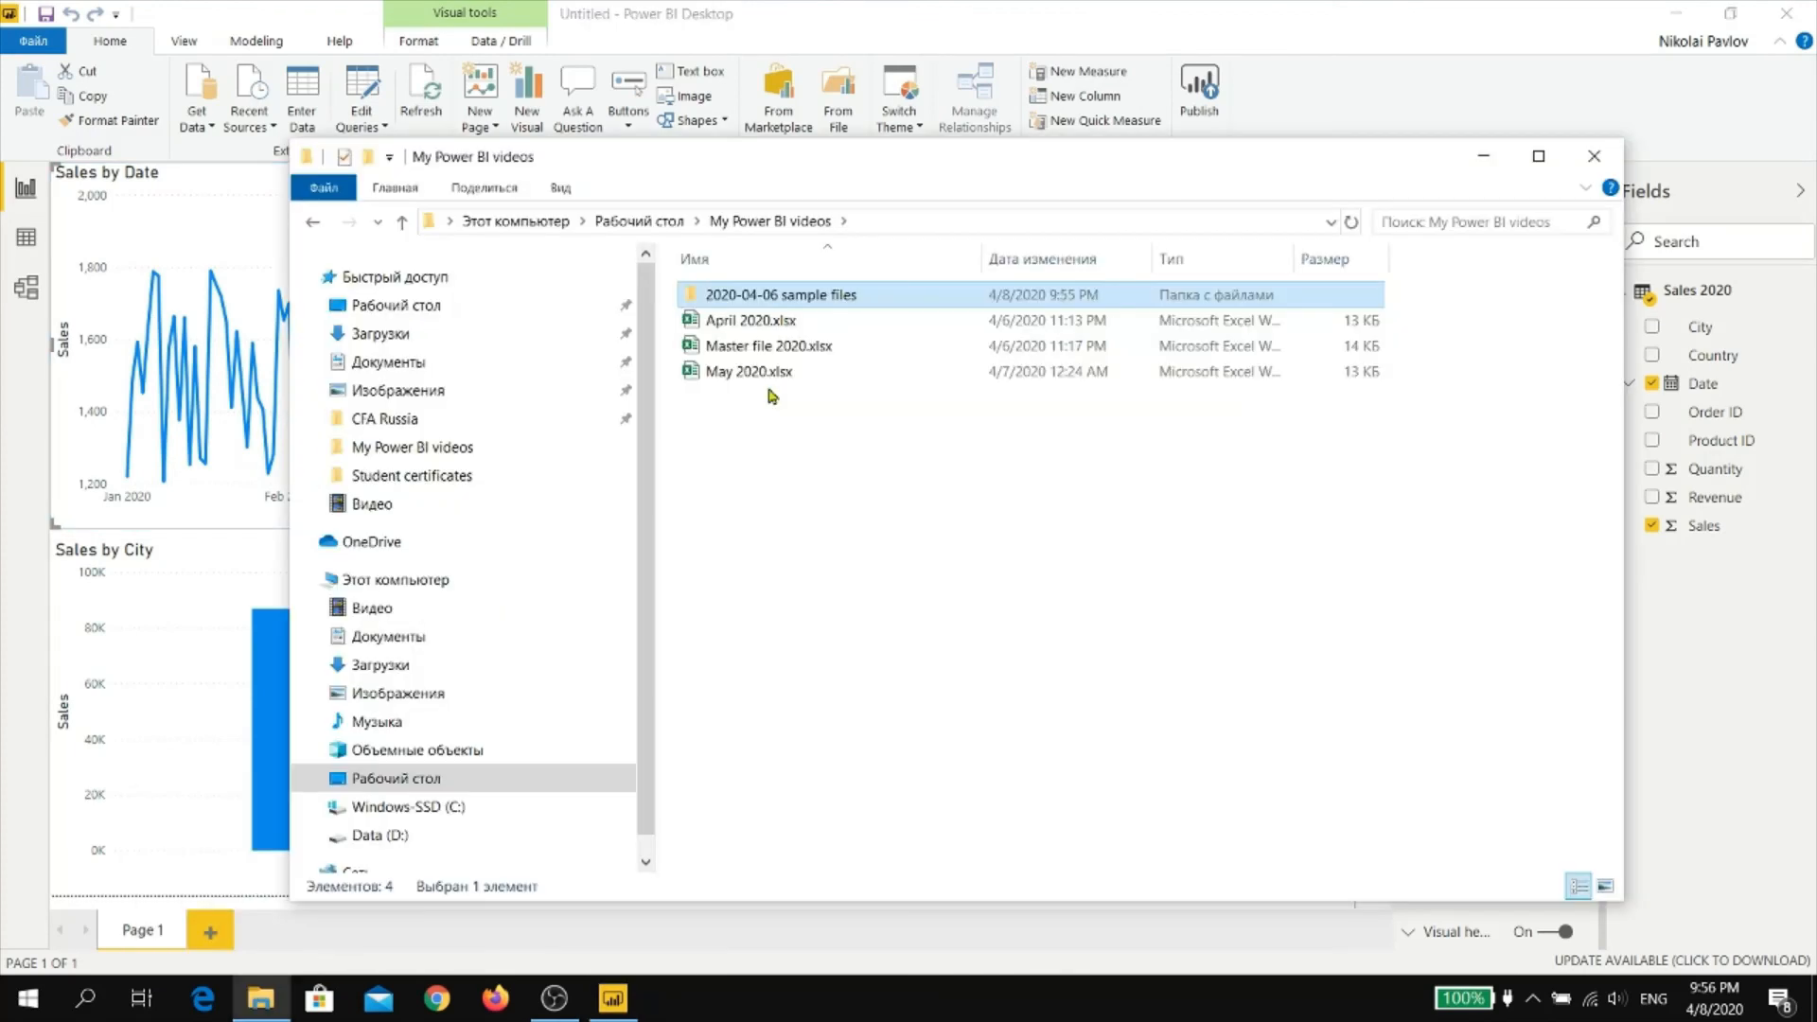
left_click(766, 375)
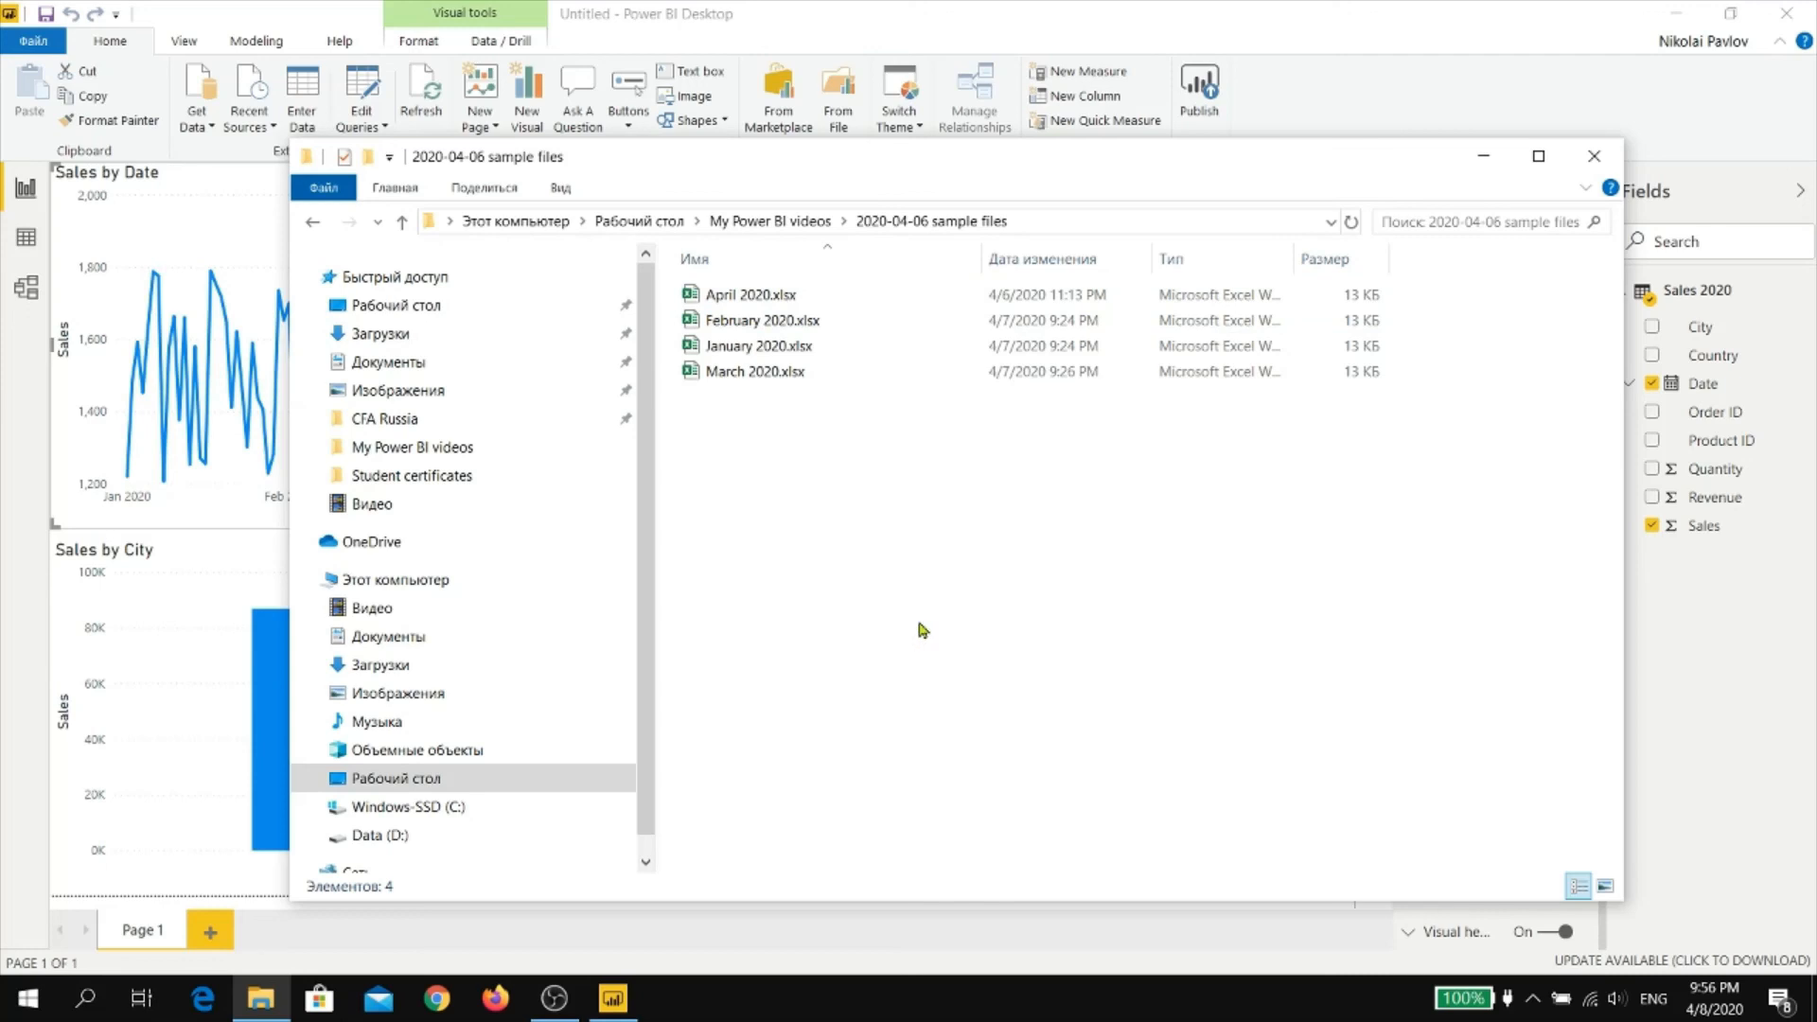
key("ctrl+v")
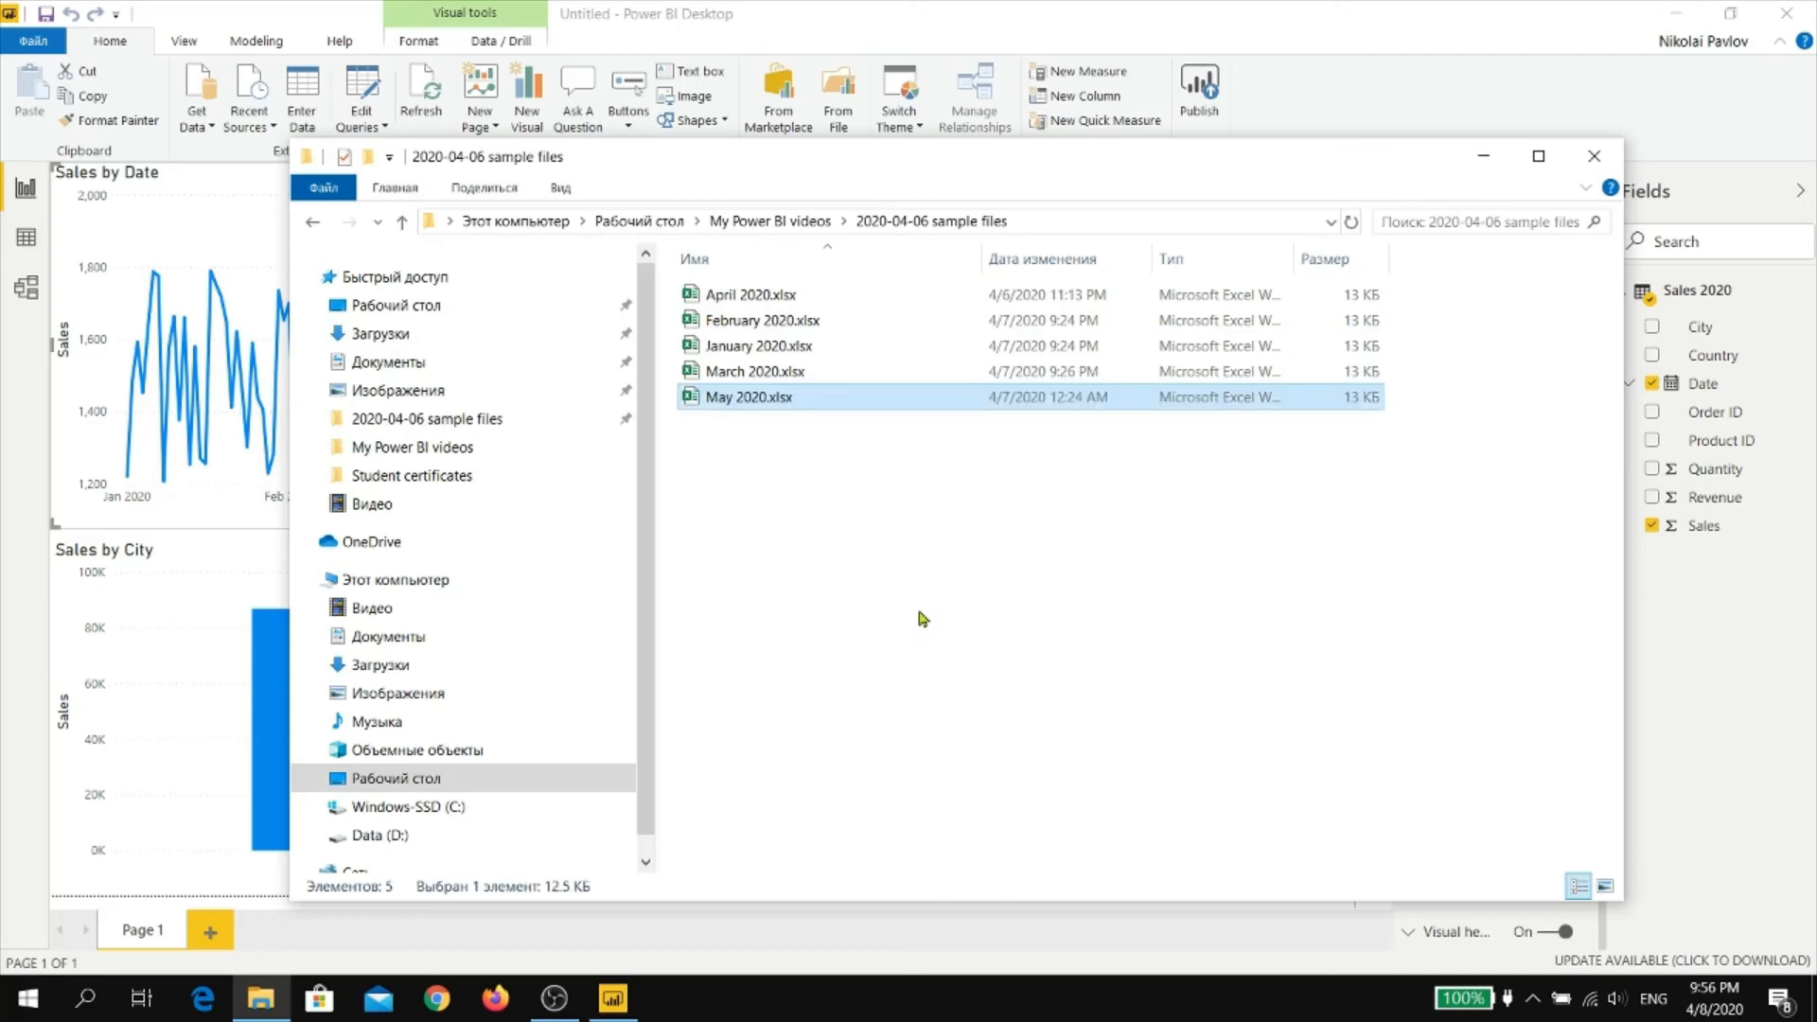
Switch back to Power BI Desktop and refresh the report with the May file's data
left_click(1410, 30)
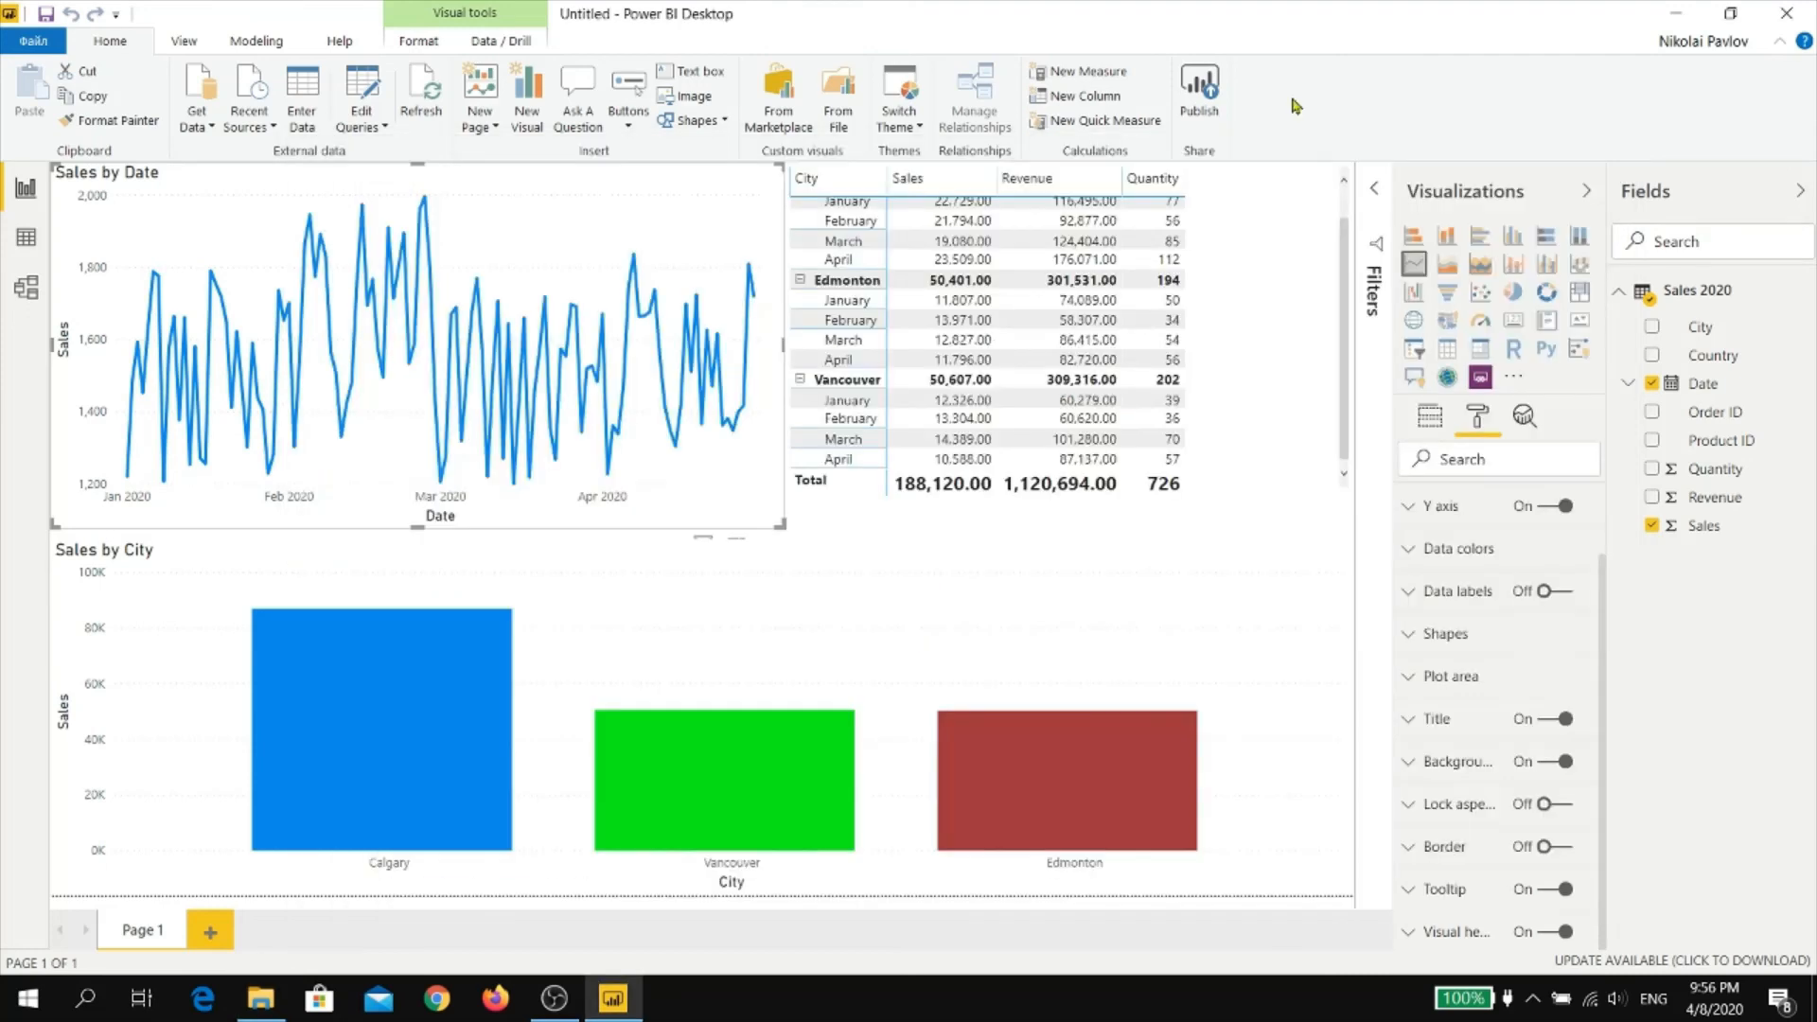
left_click(423, 88)
scroll(1041, 454, "up", 2)
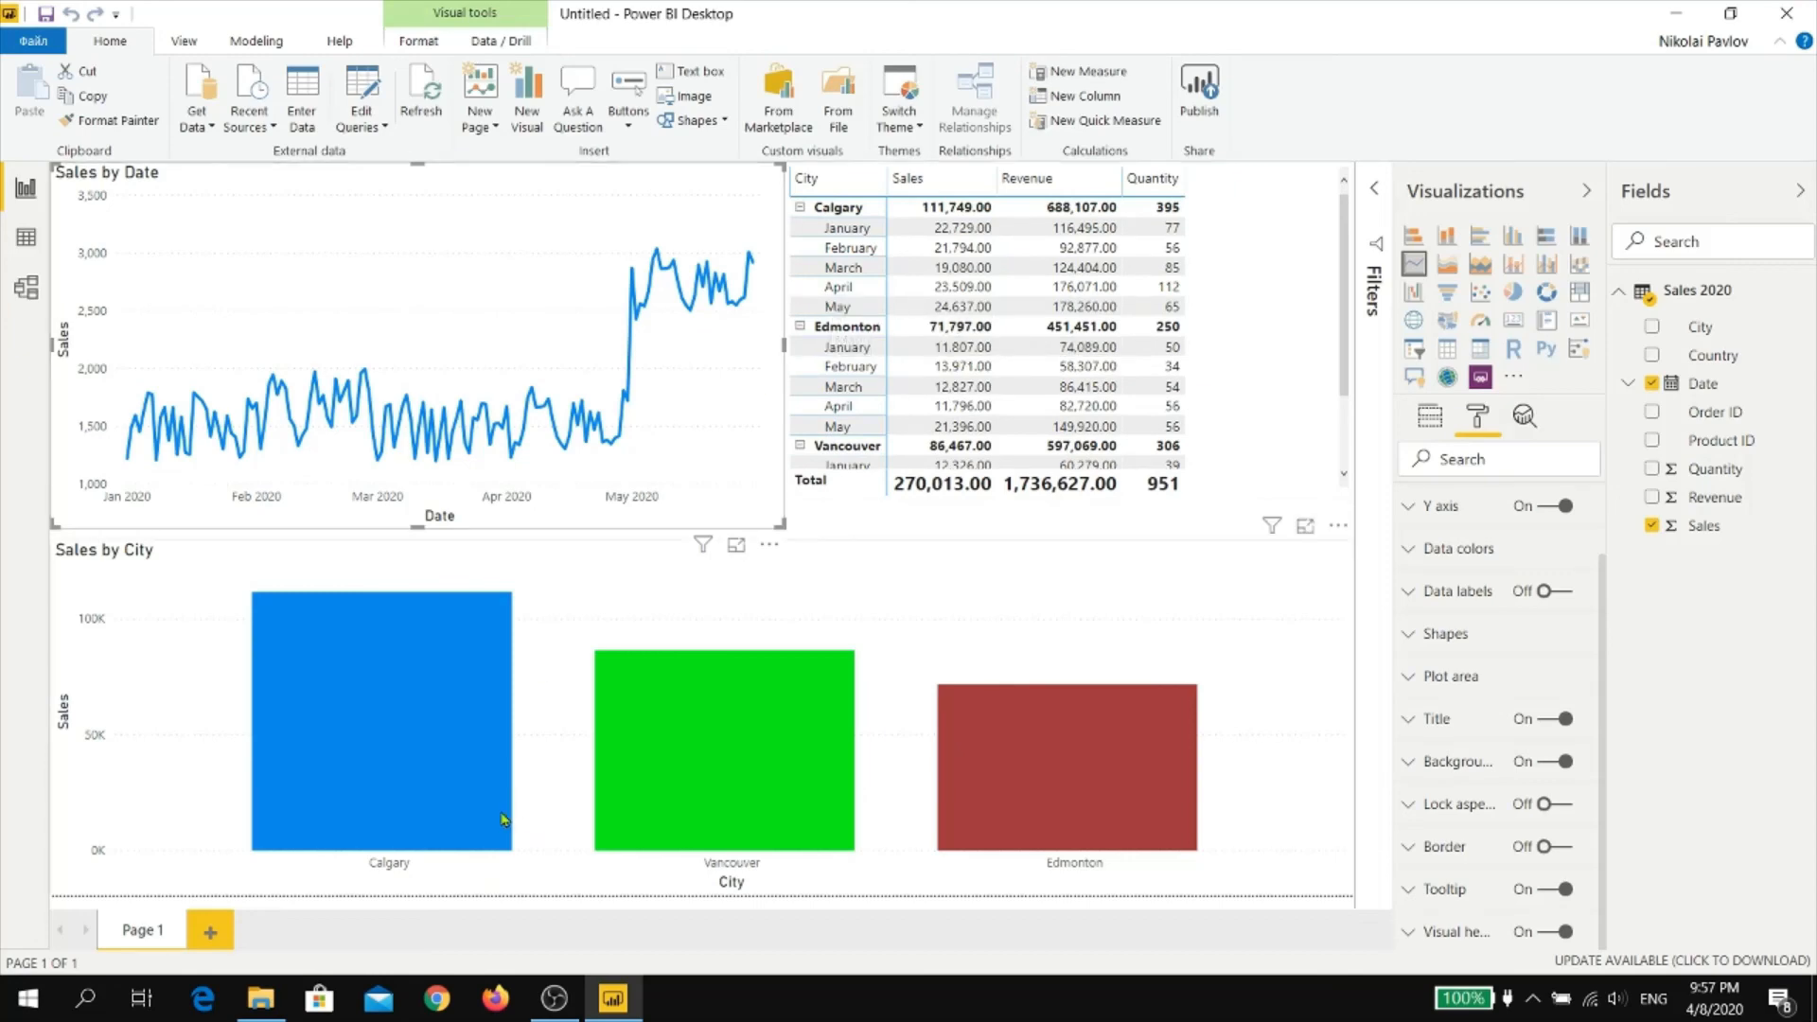
Examine the May 2020 records at the end of the Sales 2020 table
left_click(26, 237)
scroll(368, 478, "down", 20)
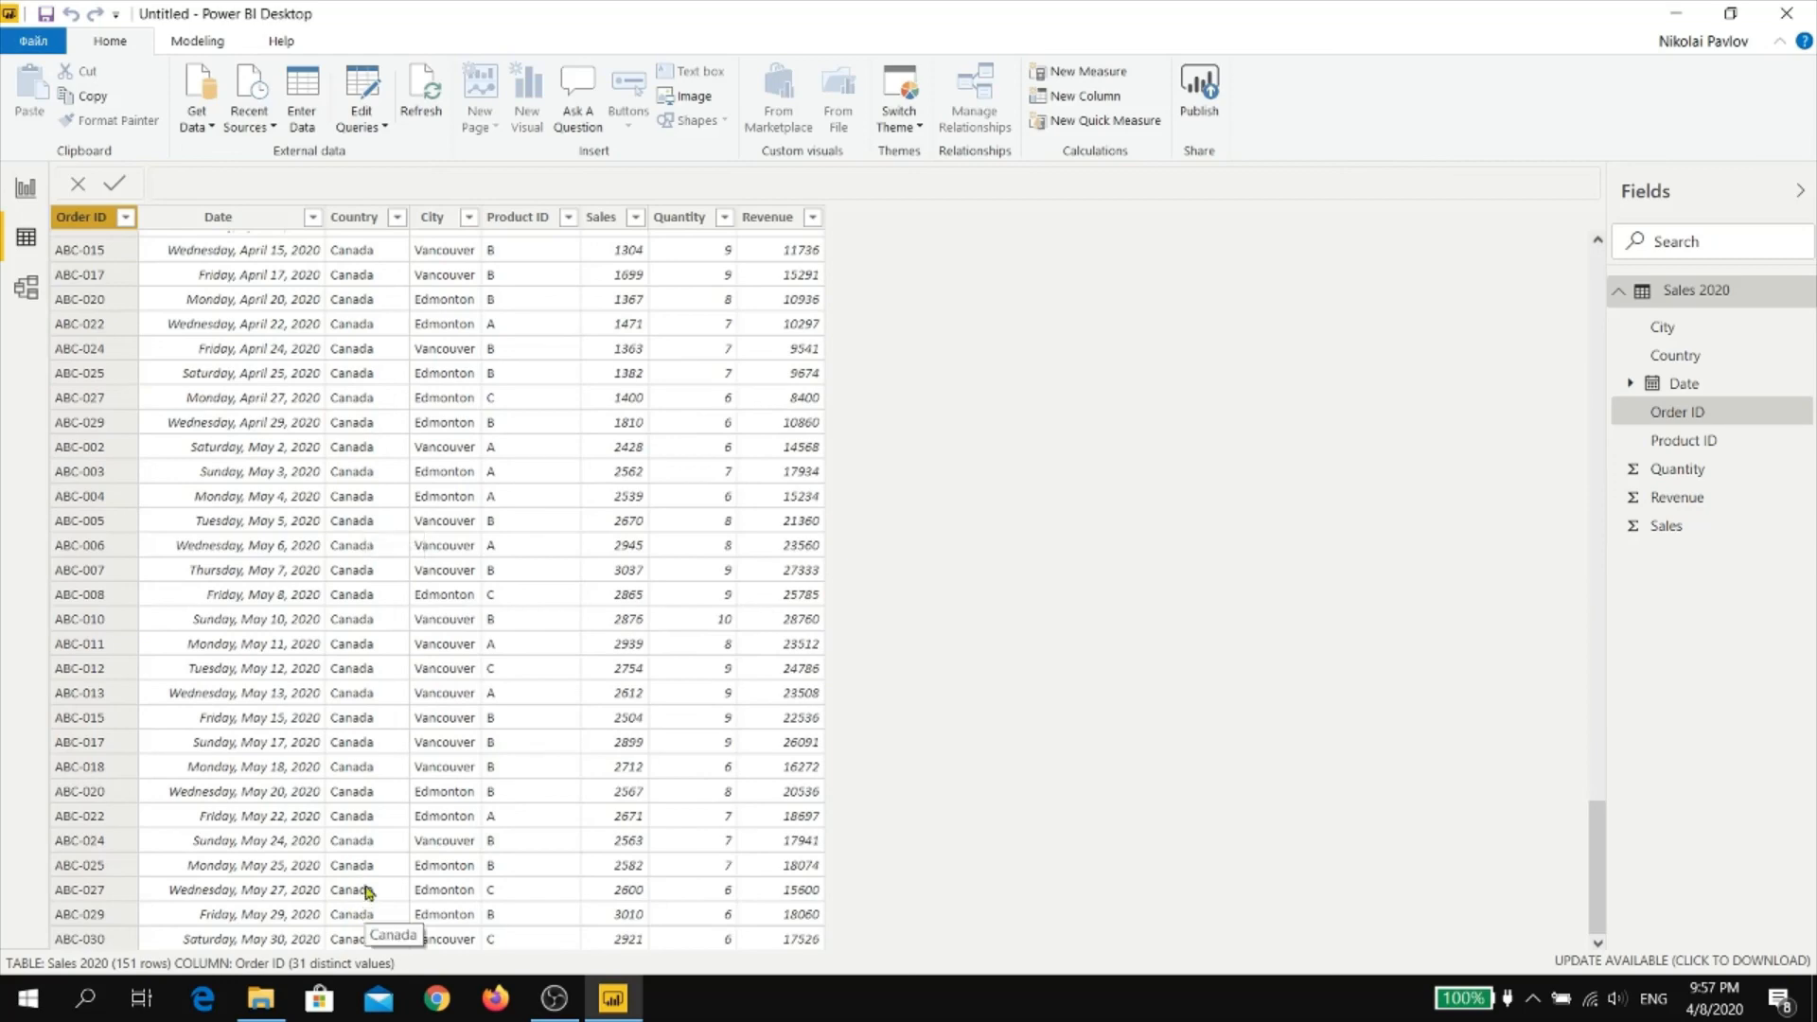
scroll(734, 701, "up", 6)
scroll(606, 671, "down", 5)
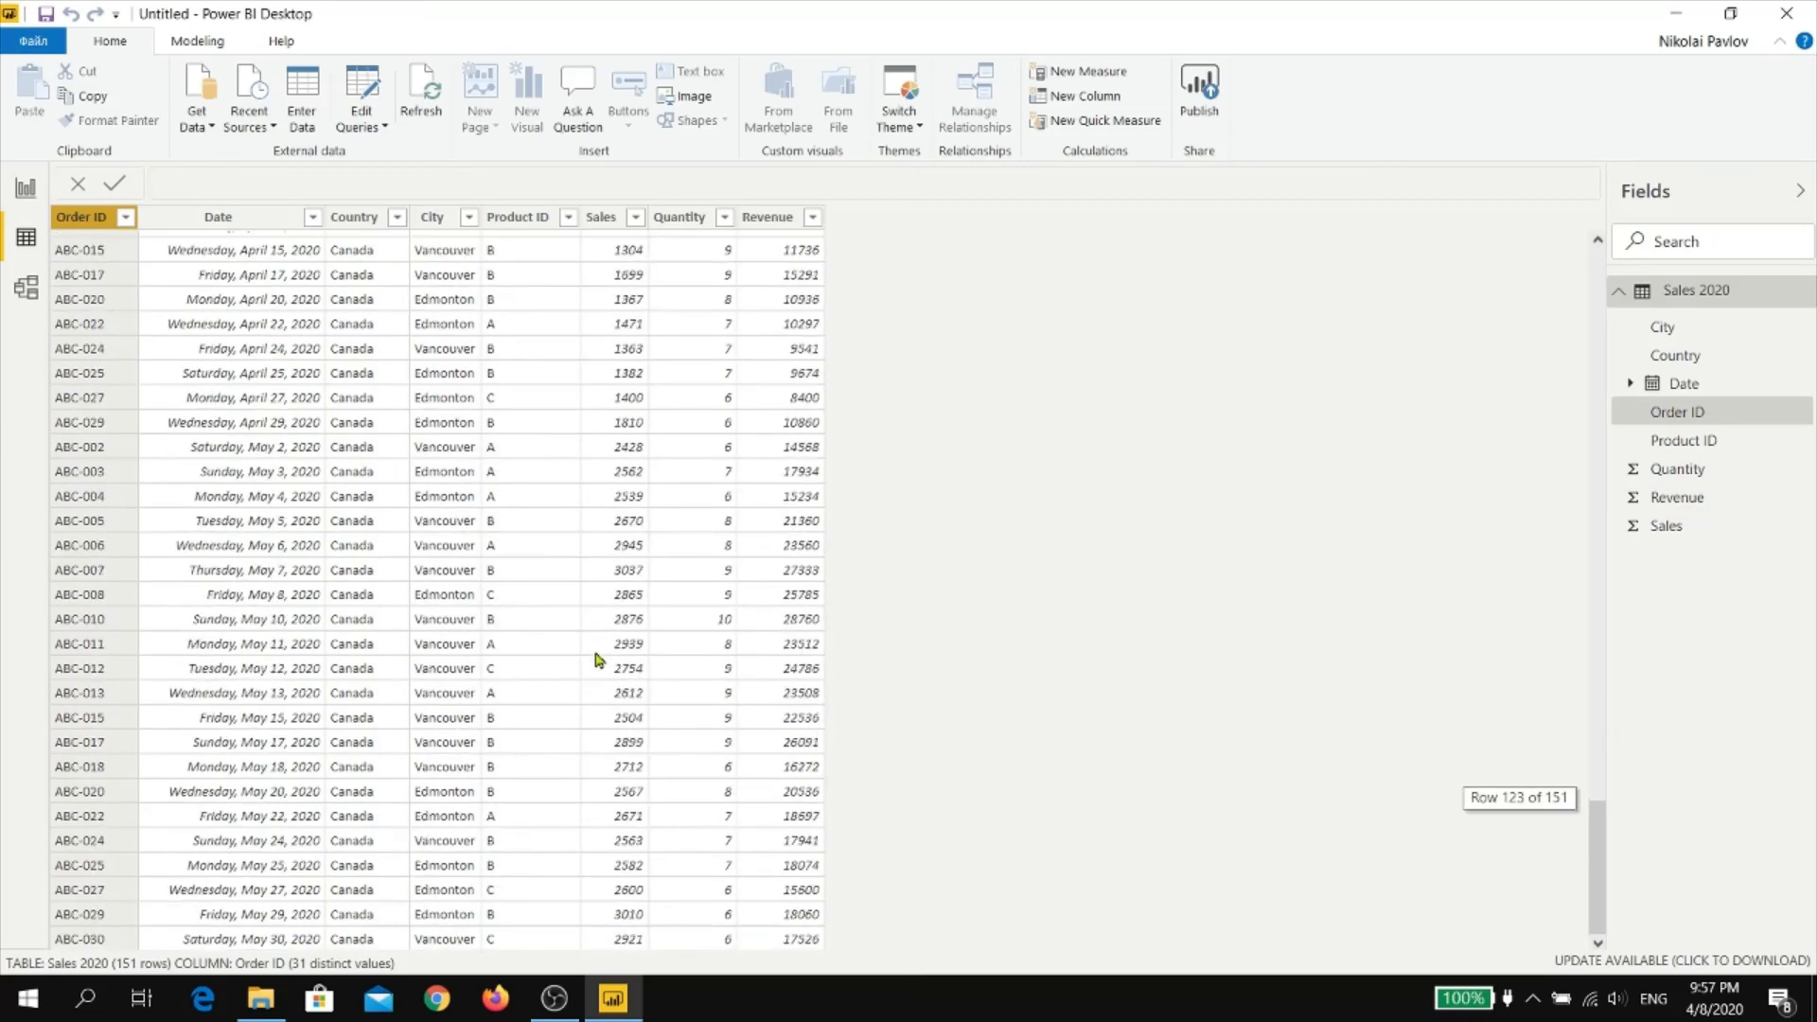